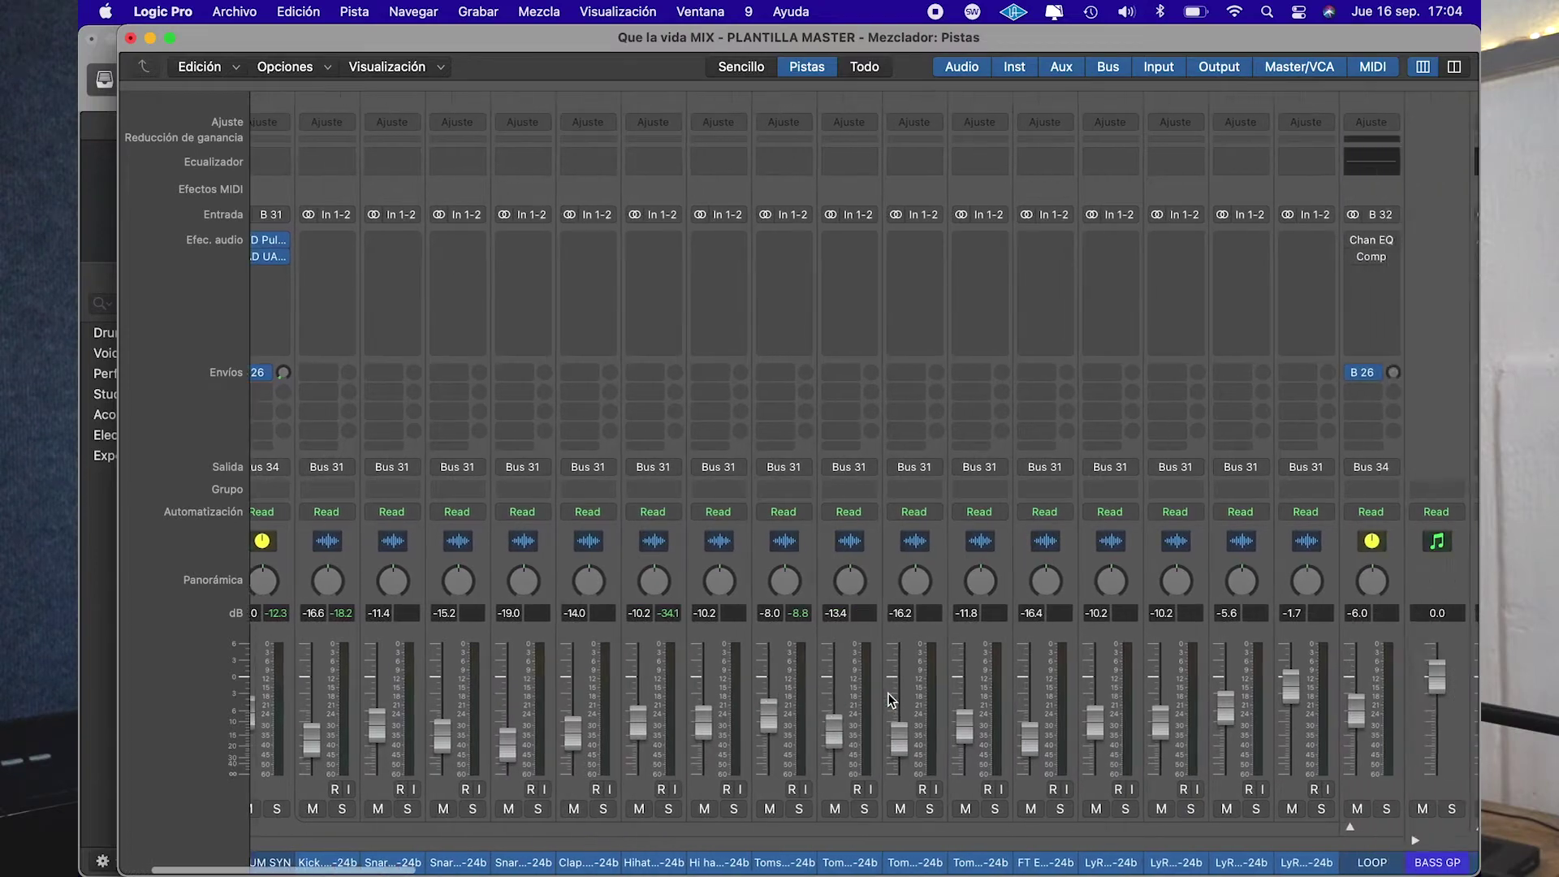
Review the mixer channel strips from the drum channels through the group buses and OUT to the Master, checking their inserts, sends and outputs
scroll(892, 700, right, 3)
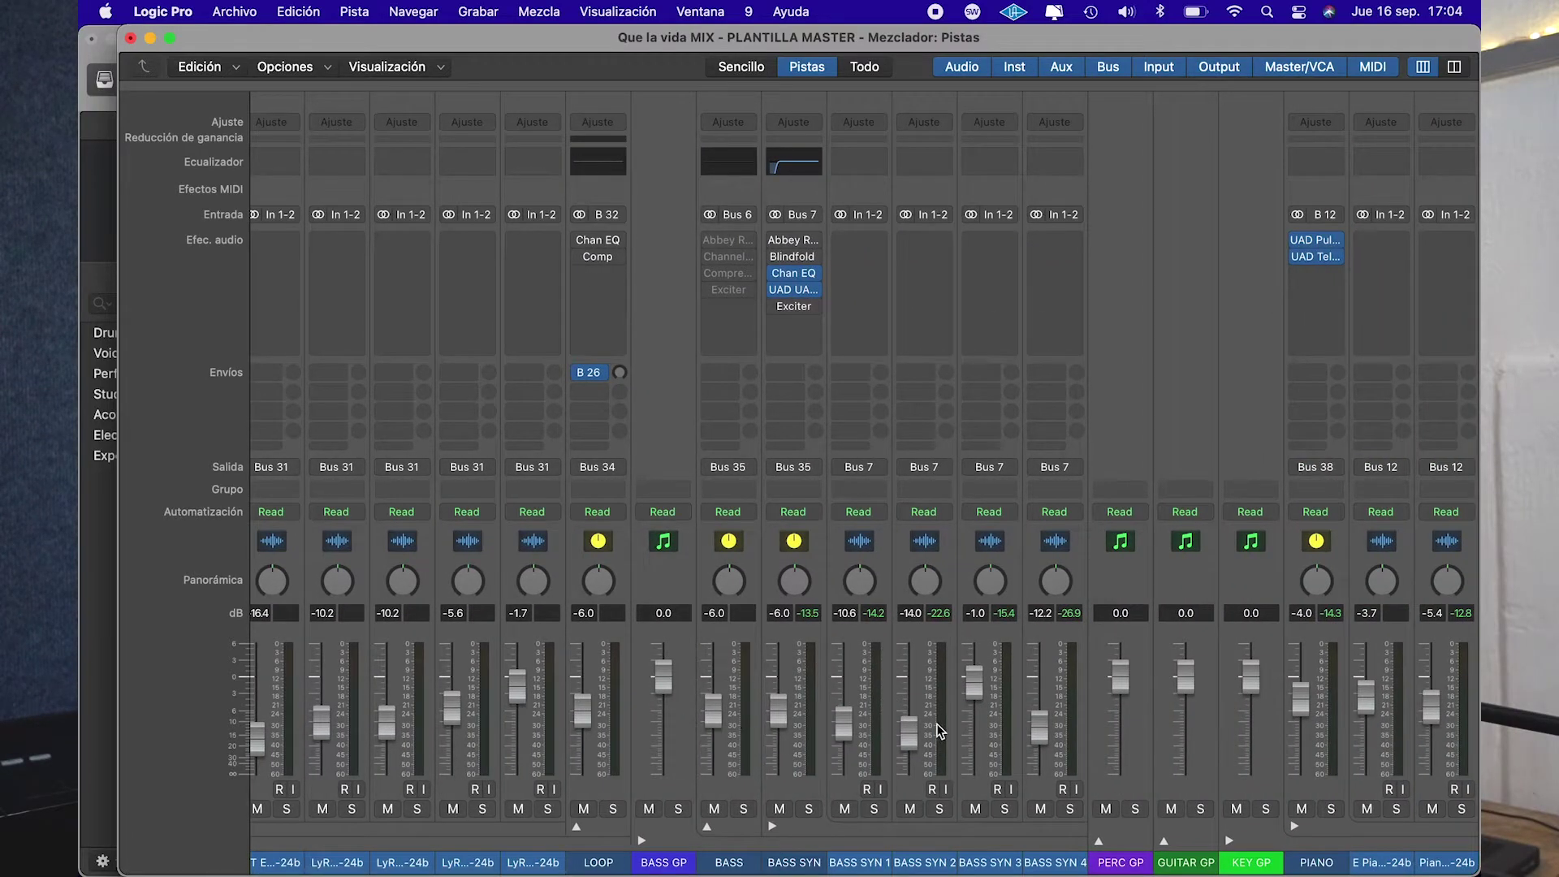
scroll(938, 729, right, 7)
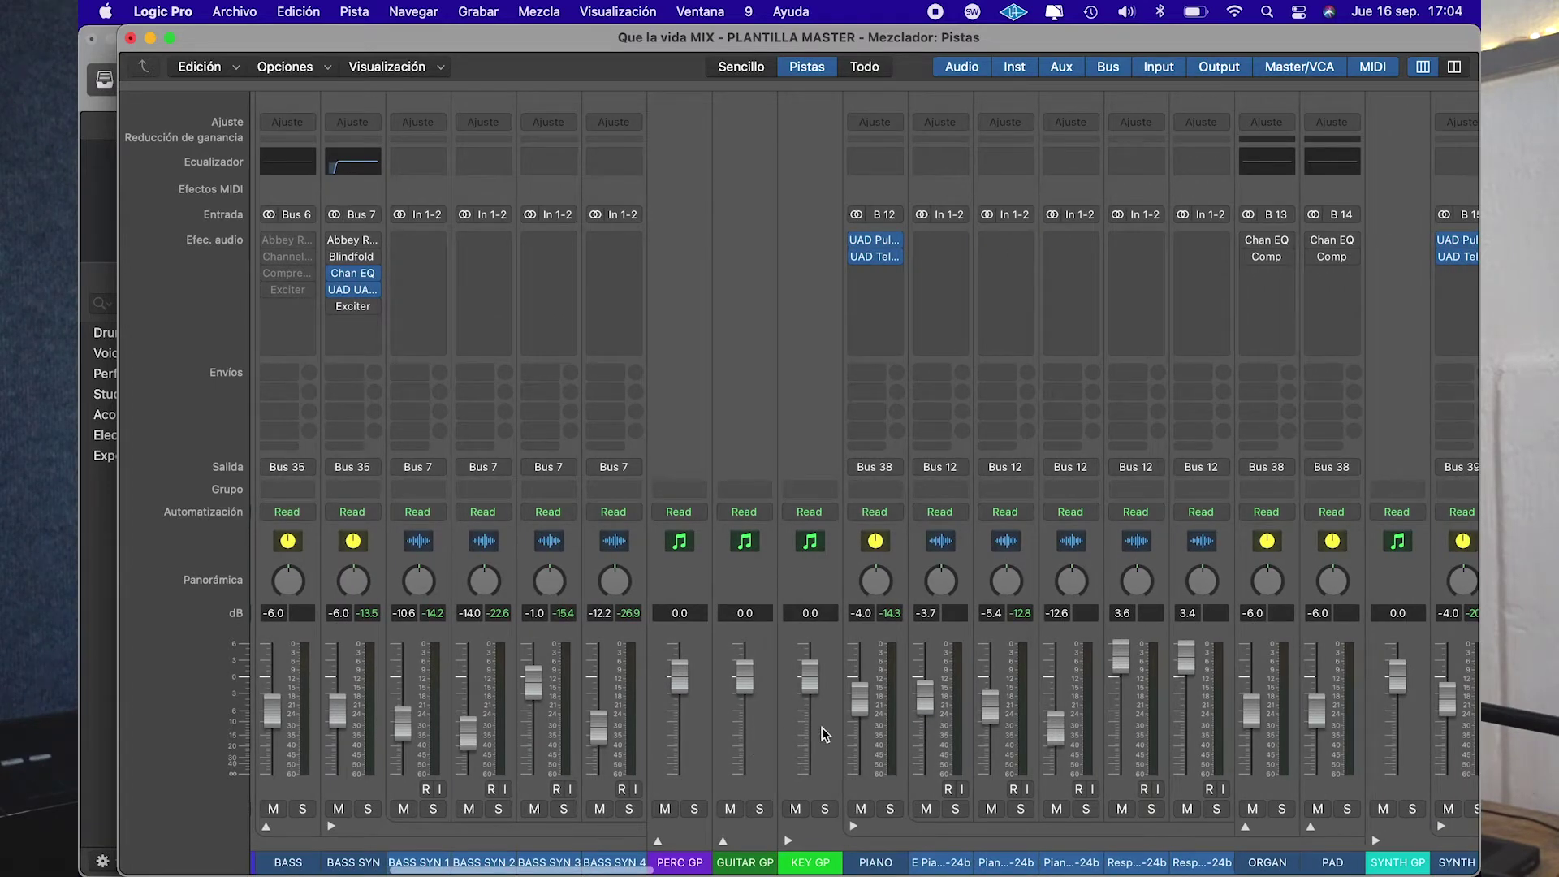
scroll(822, 727, right, 8)
scroll(822, 728, right, 6)
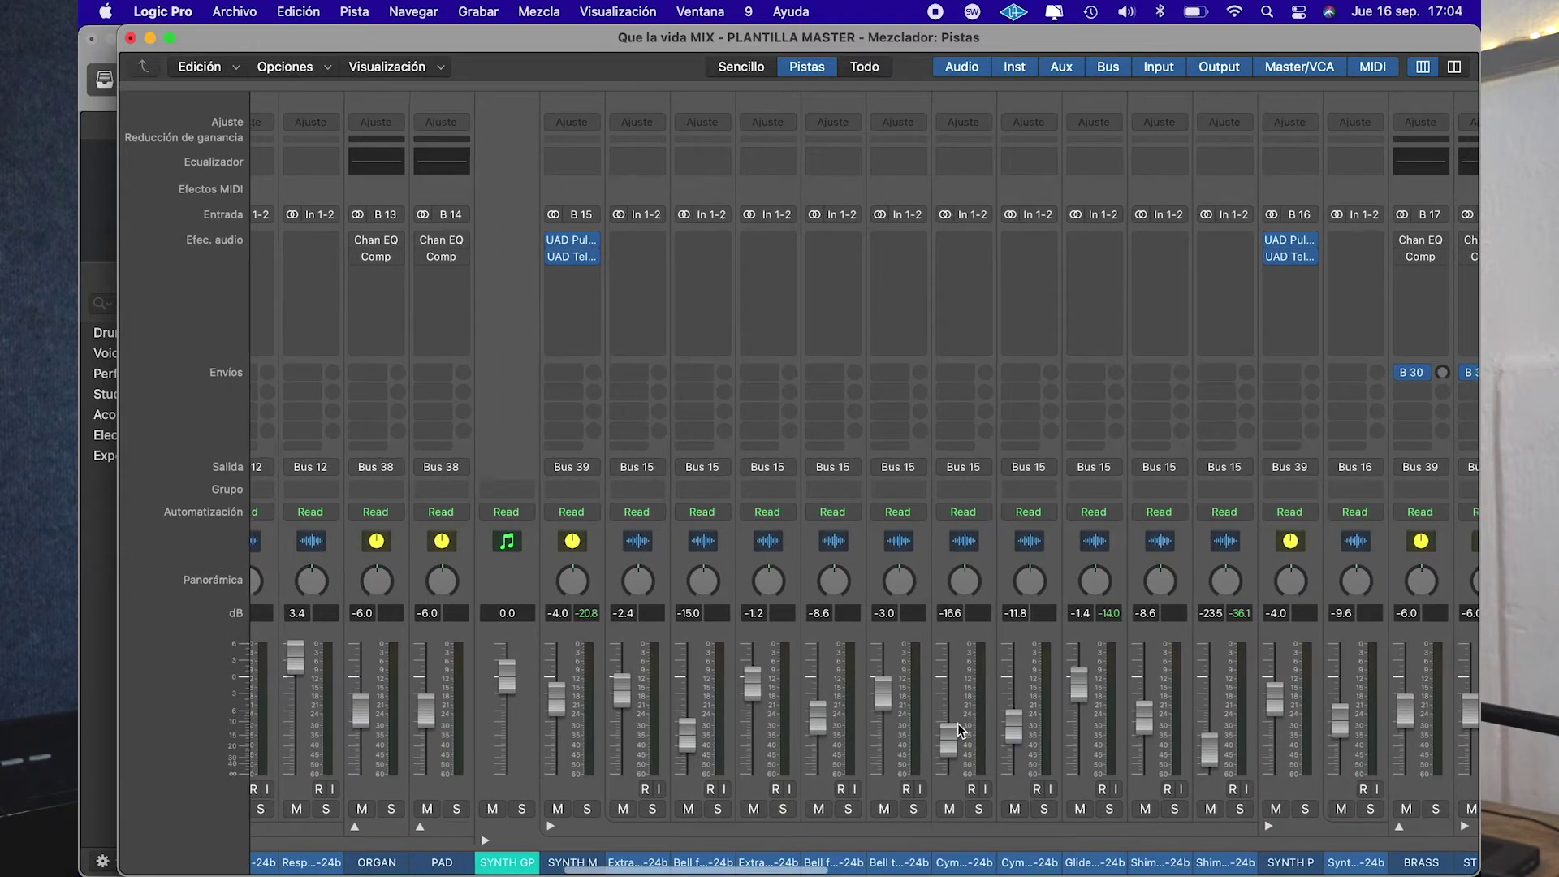
scroll(957, 723, right, 8)
scroll(958, 722, right, 3)
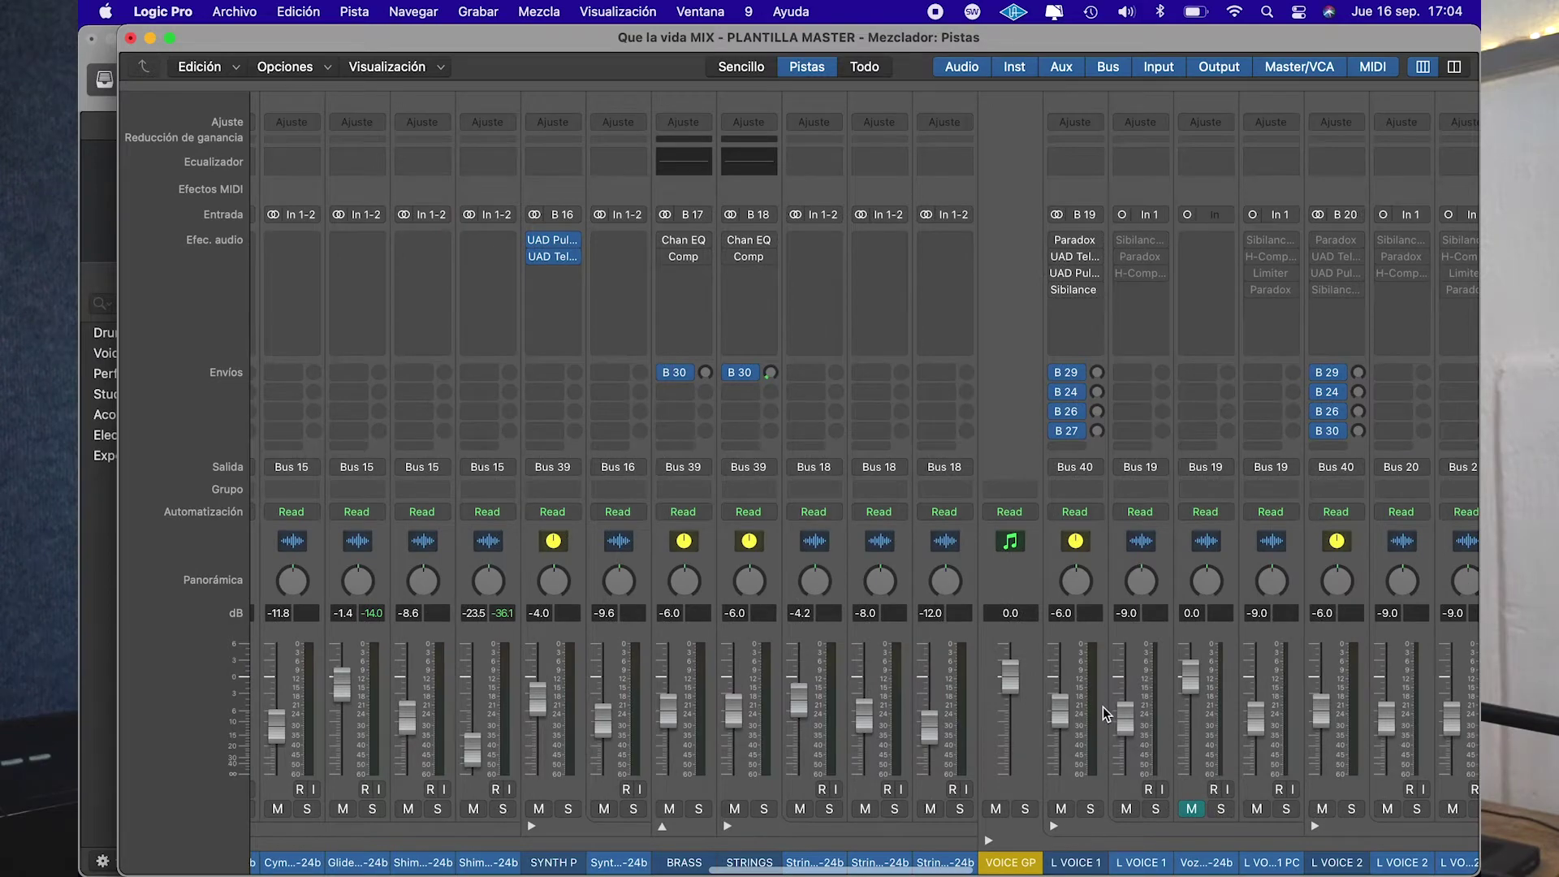
scroll(1103, 707, right, 14)
scroll(1103, 706, right, 12)
scroll(1103, 706, right, 5)
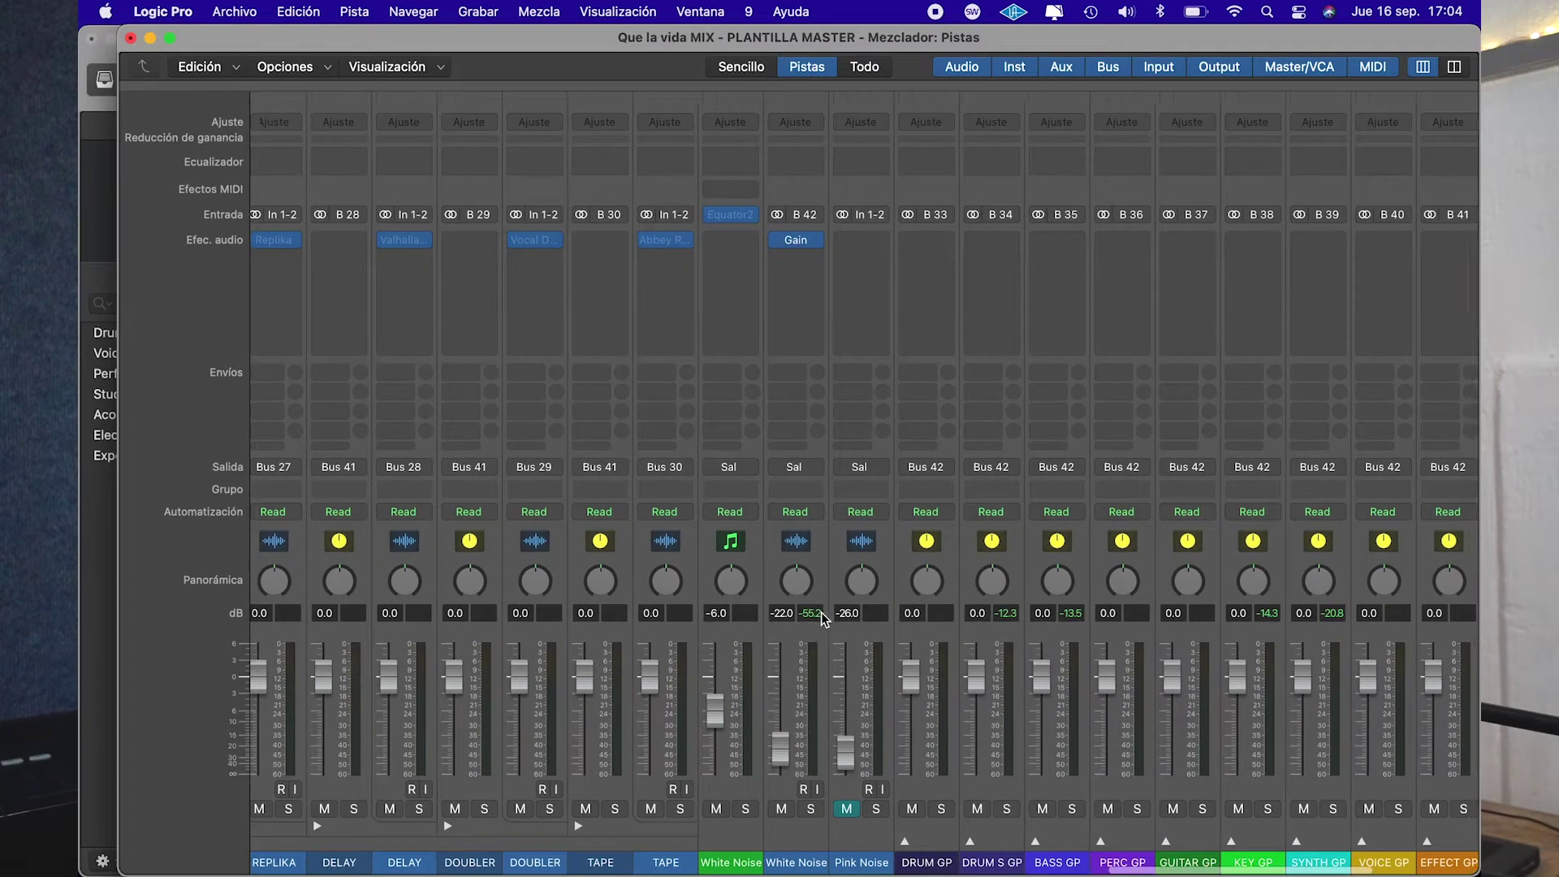
scroll(822, 613, right, 4)
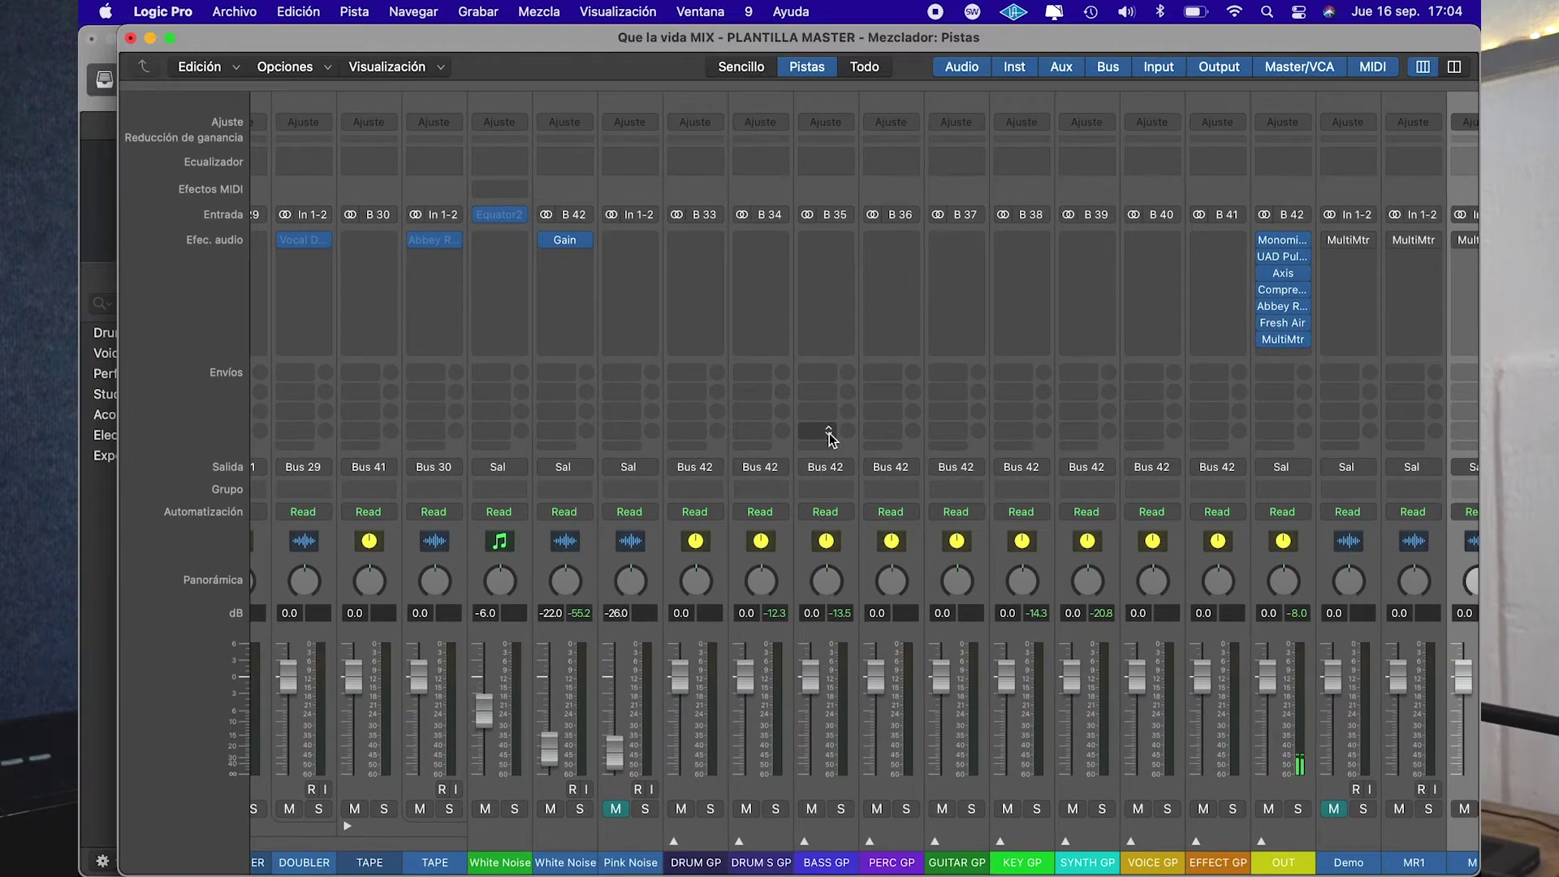
scroll(922, 408, right, 3)
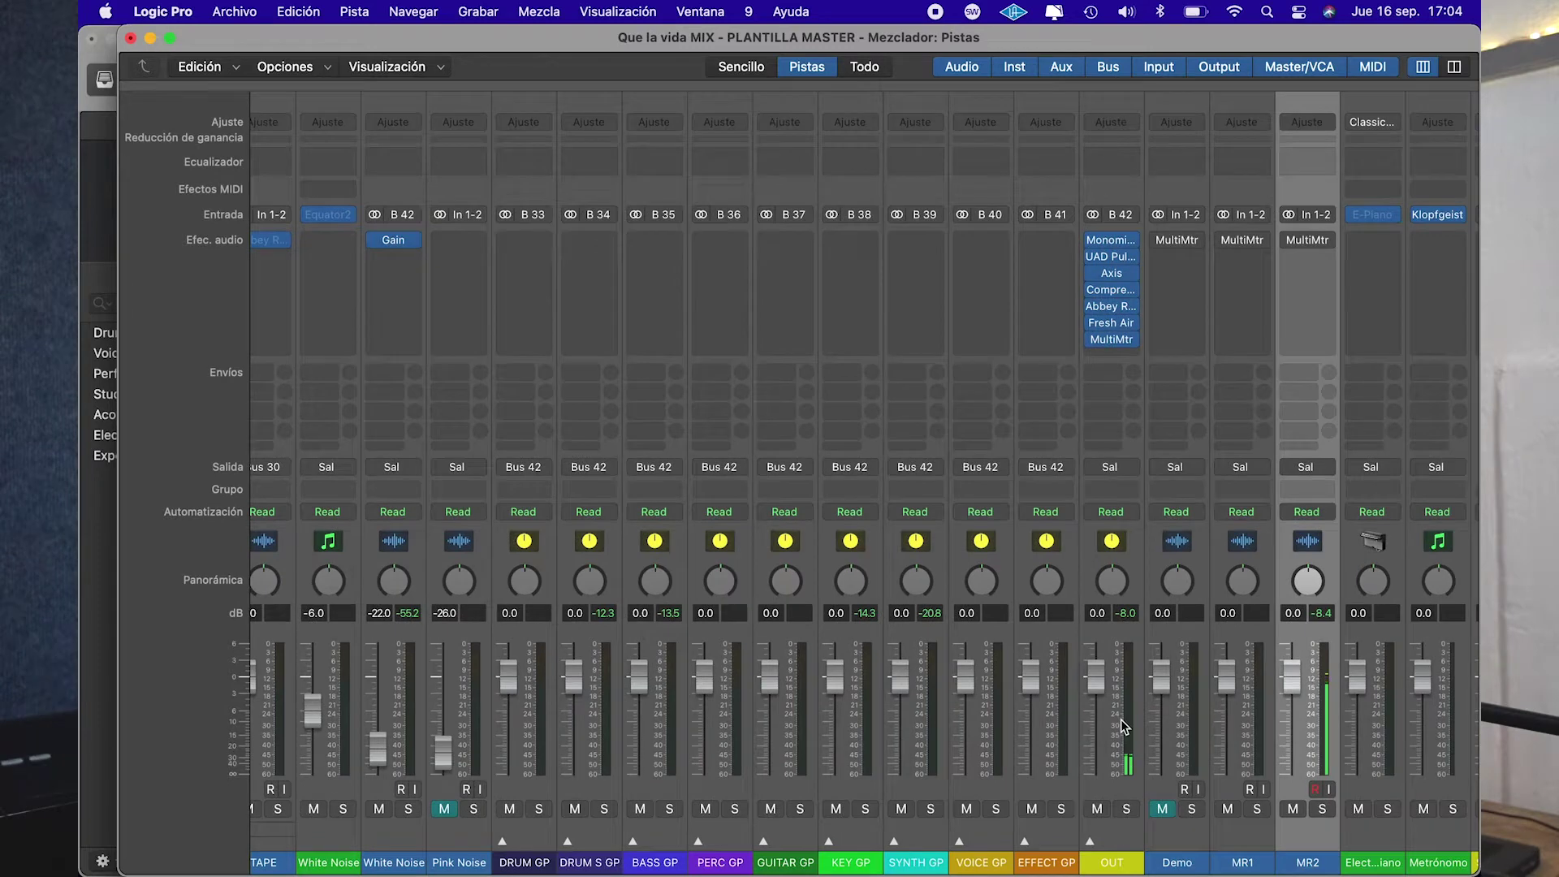
scroll(1114, 559, right, 2)
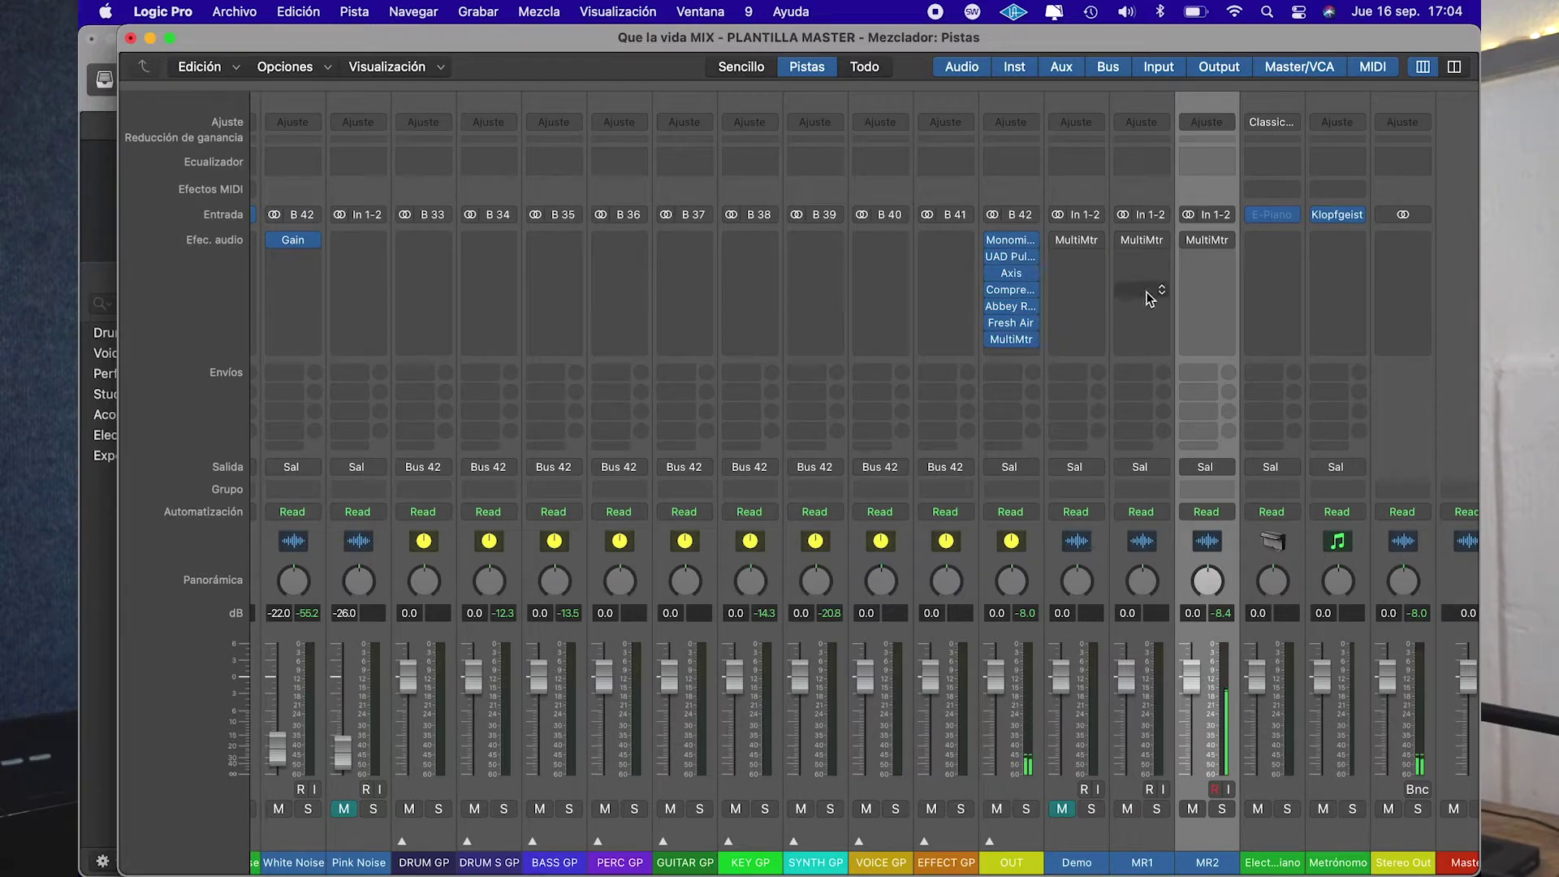
scroll(1186, 338, right, 2)
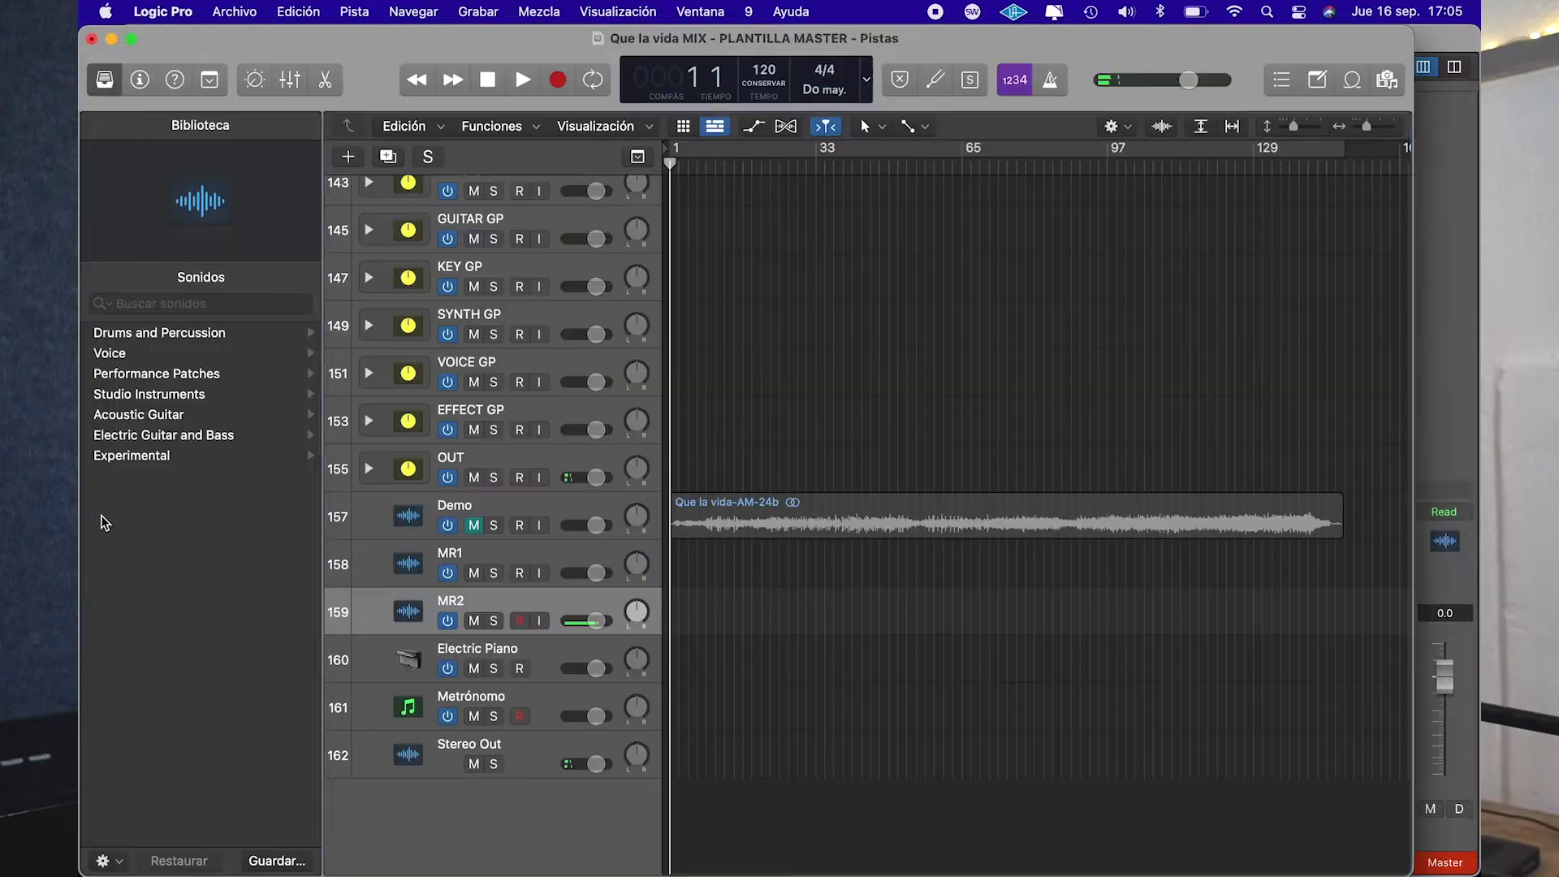
Switch to the tracks window and examine the DRUM SYN tracks from the kick to the LyR cymbals
click(114, 522)
scroll(769, 462, up, 20)
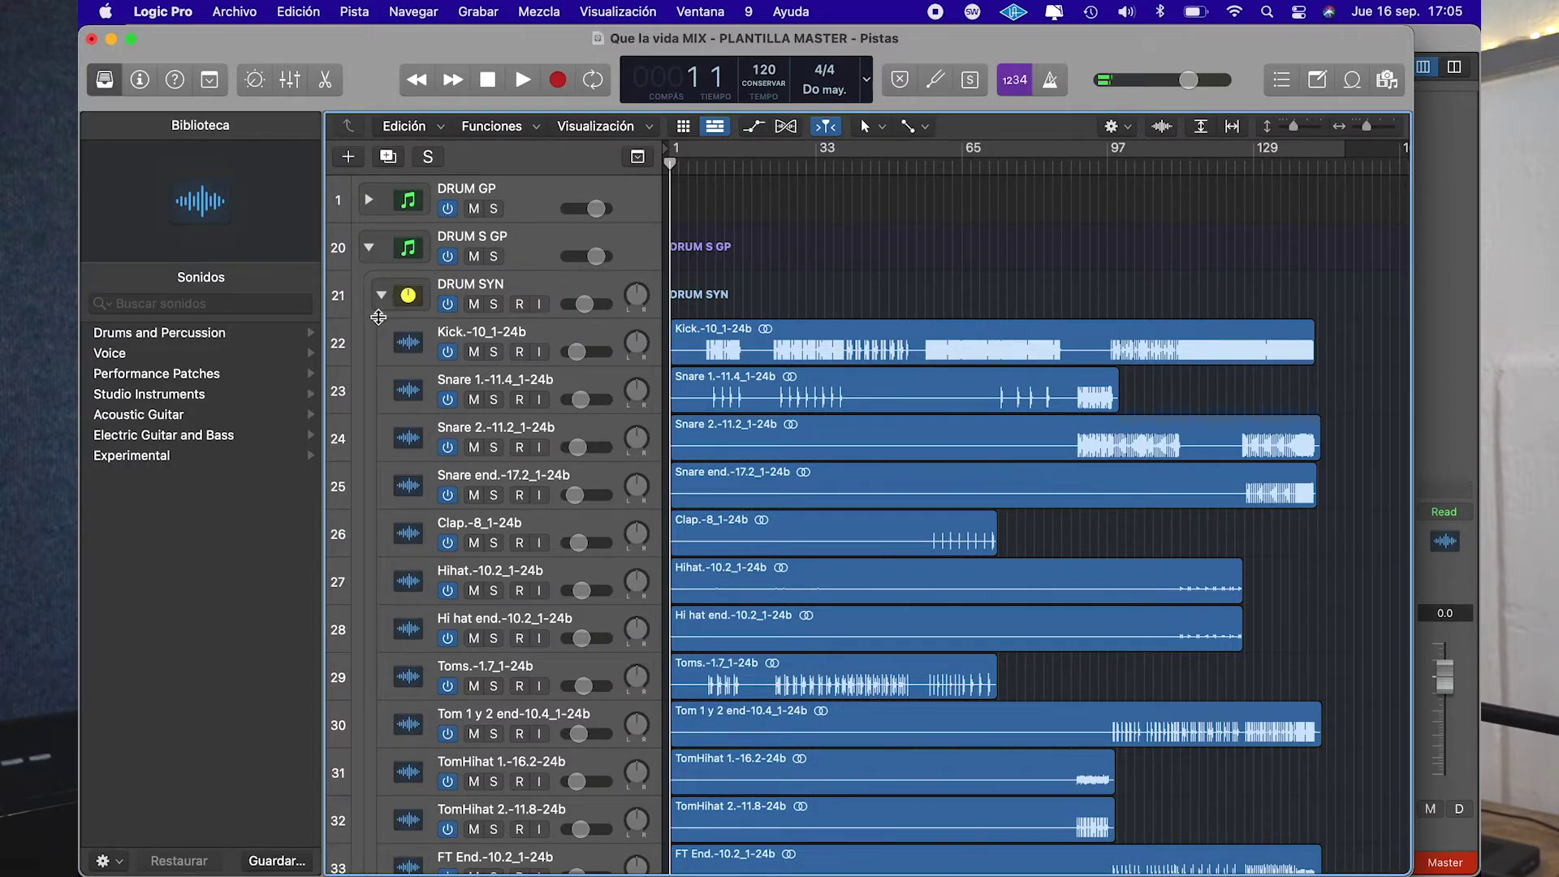
scroll(378, 416, down, 3)
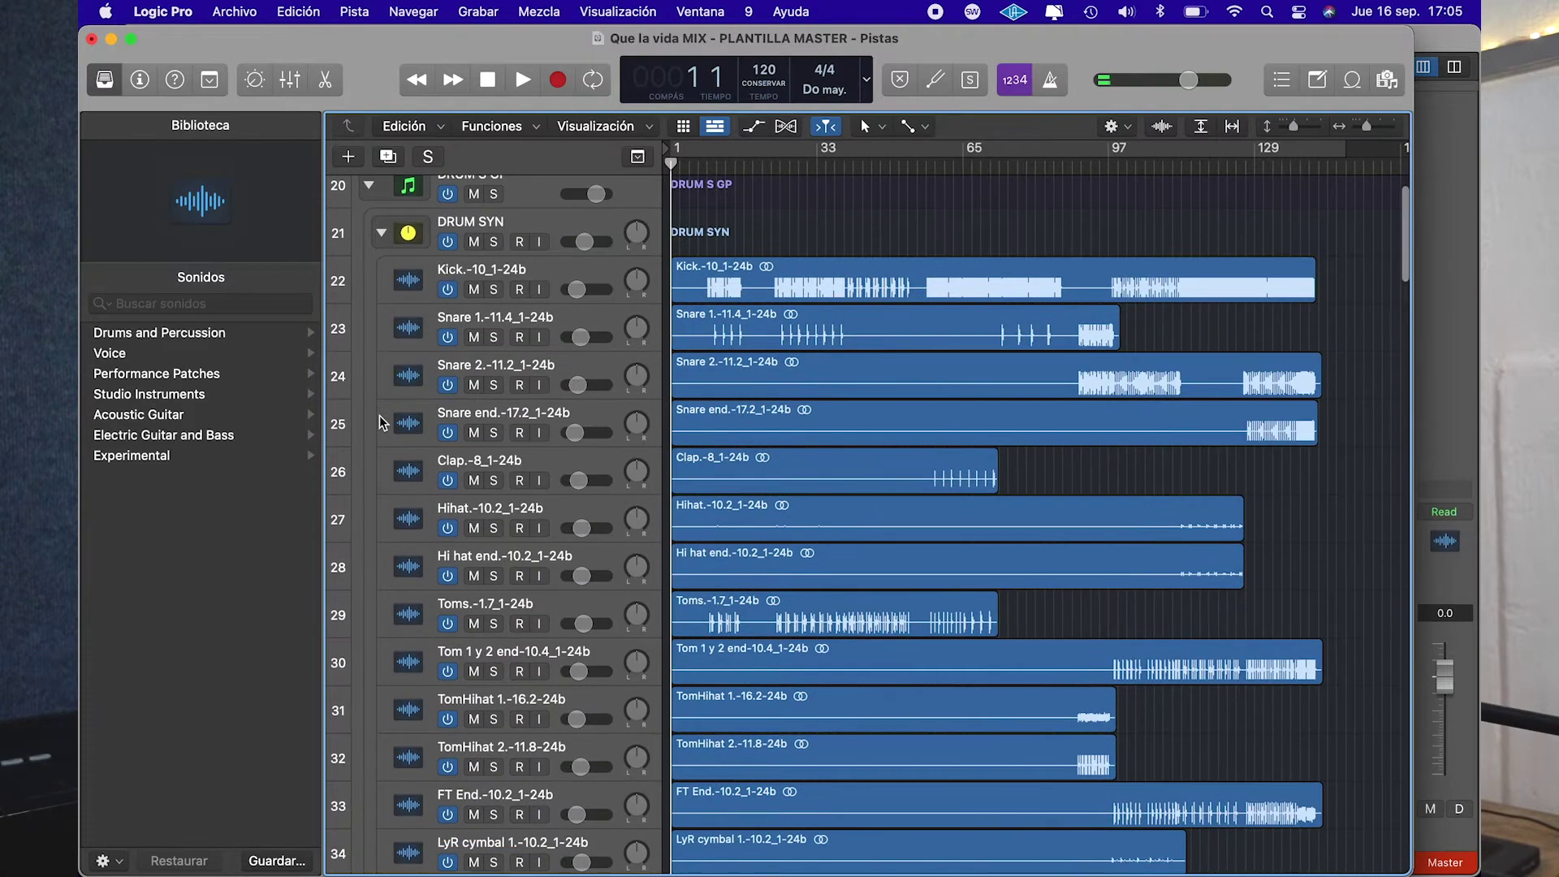
scroll(378, 416, down, 3)
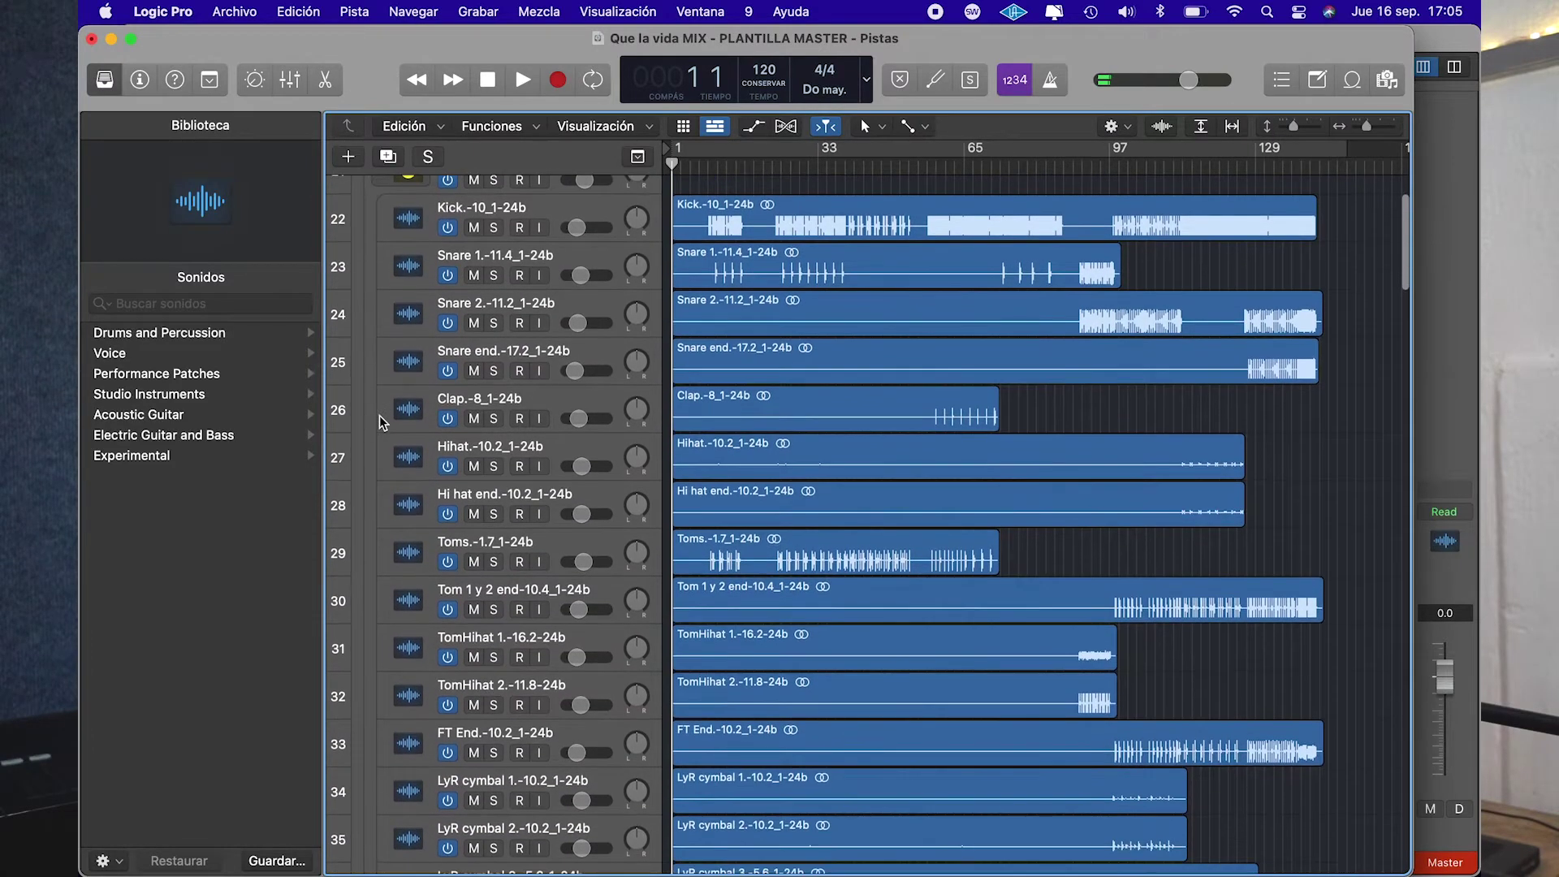
scroll(378, 416, down, 3)
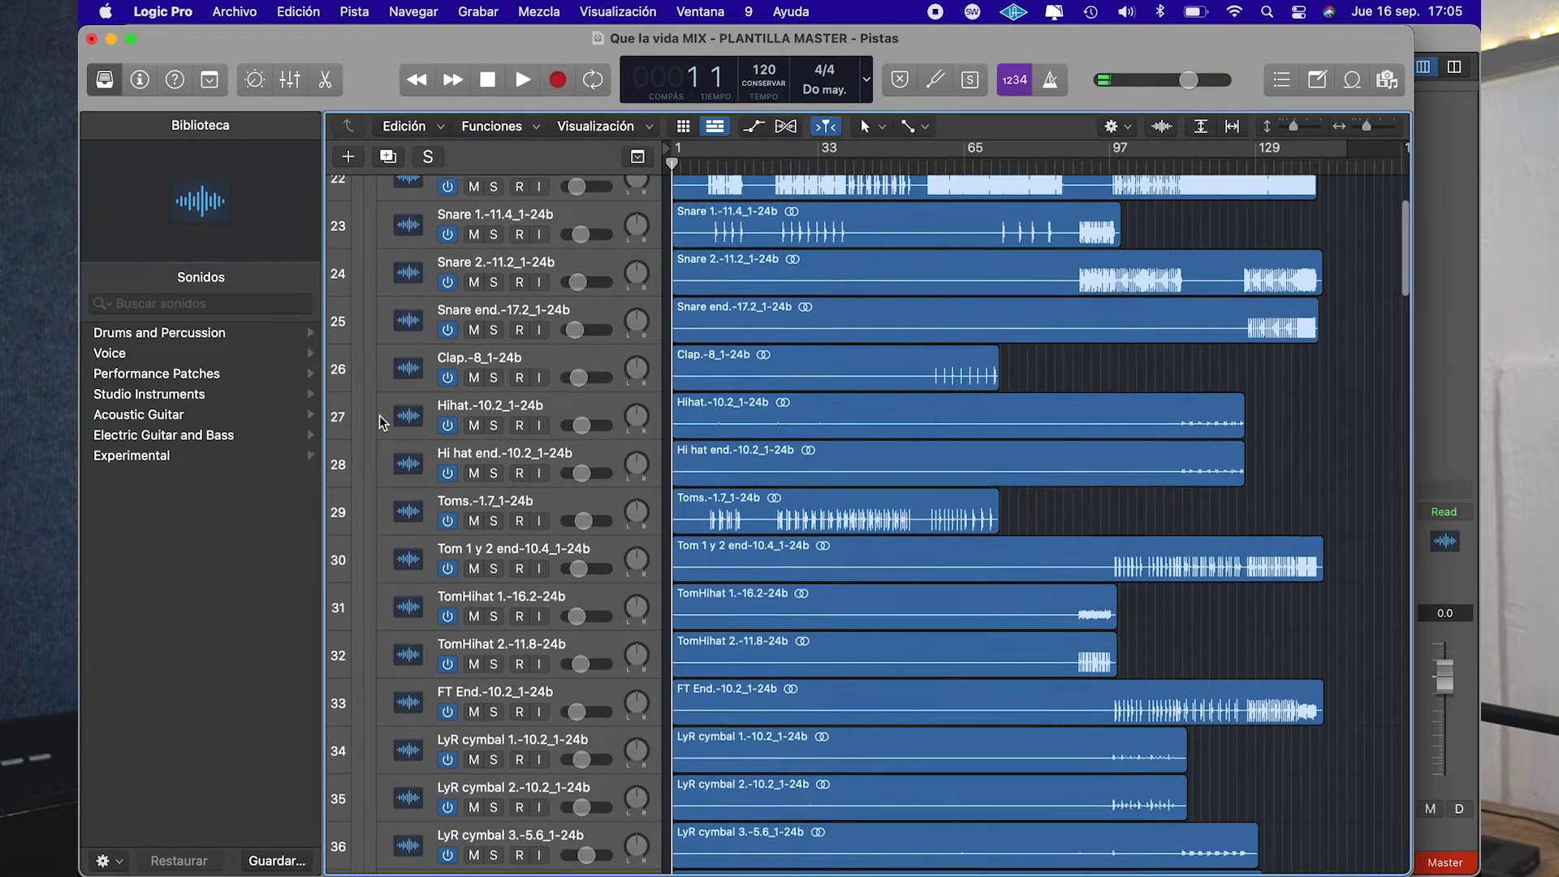
scroll(378, 416, down, 5)
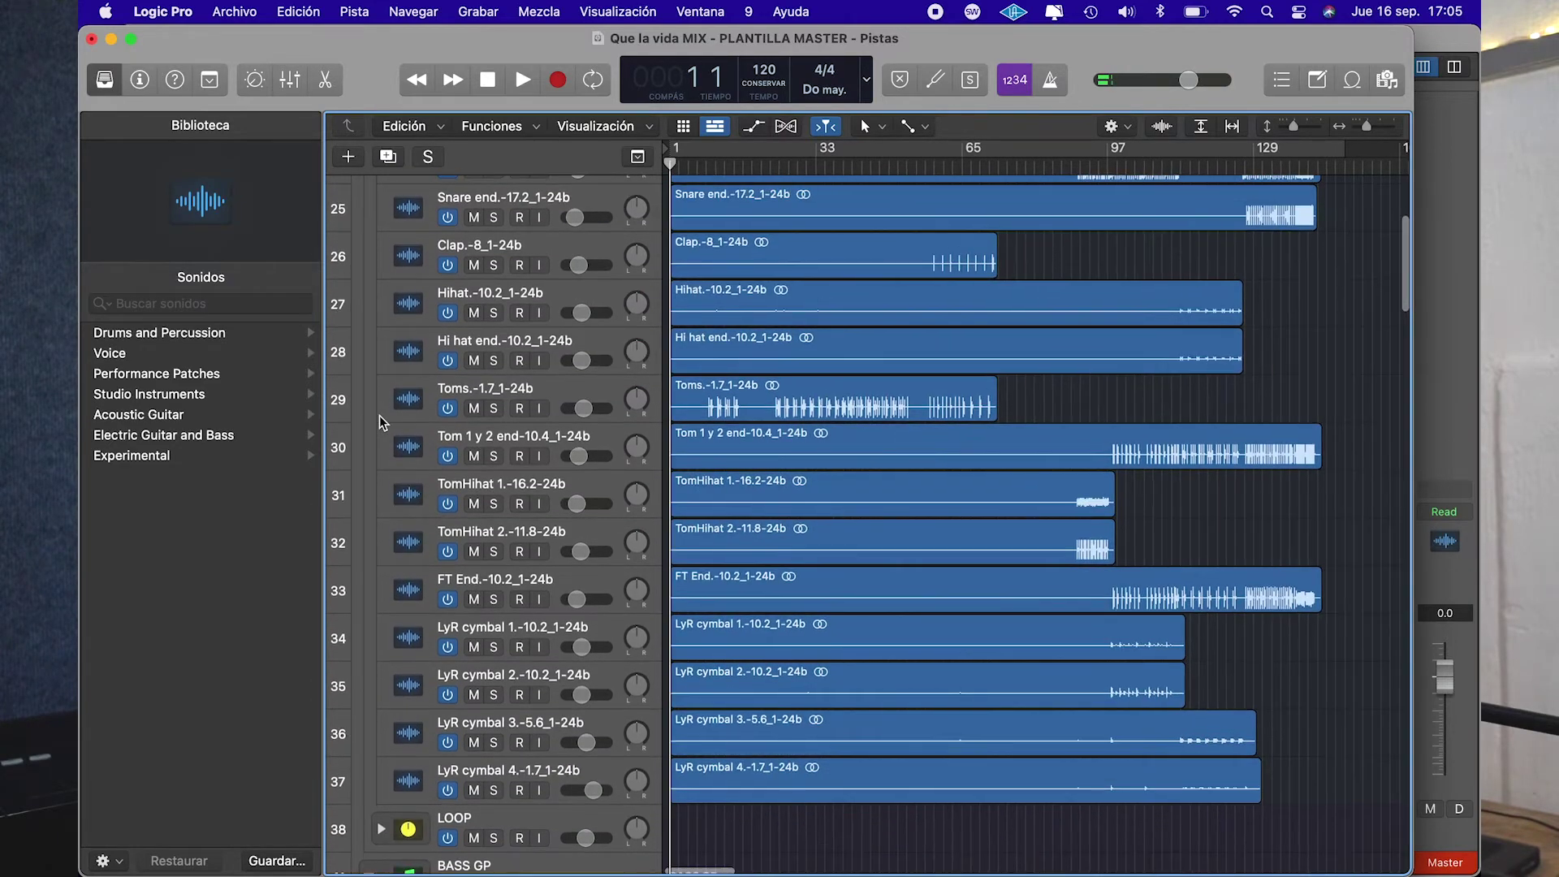
scroll(378, 416, down, 3)
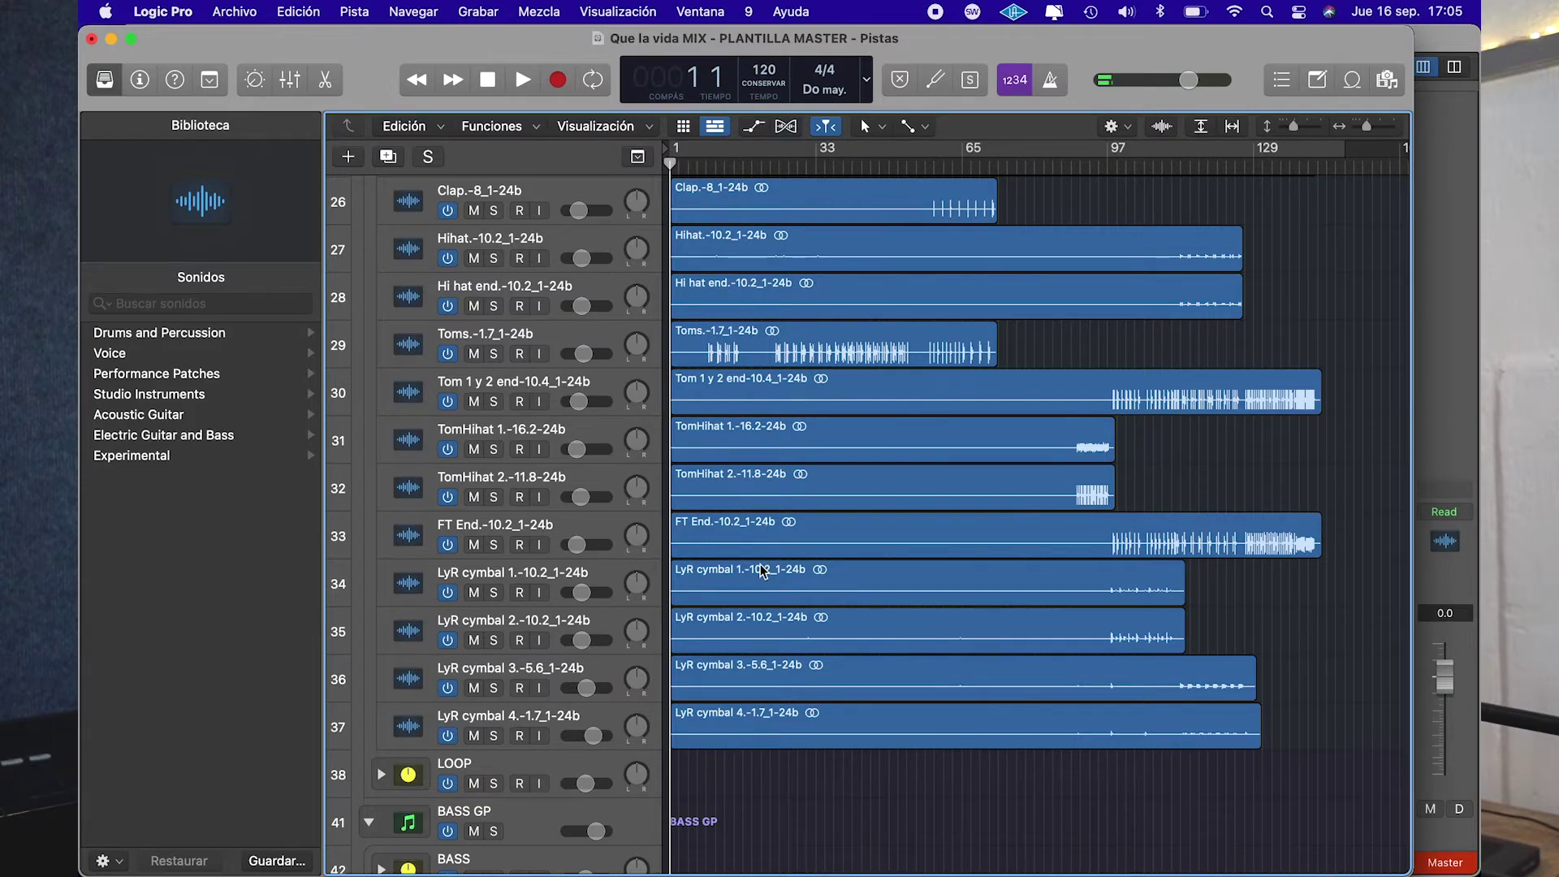
Inspect the BASS GP tracks, expanding the BASS stack to view its contents and collapsing it again
scroll(367, 449, down, 10)
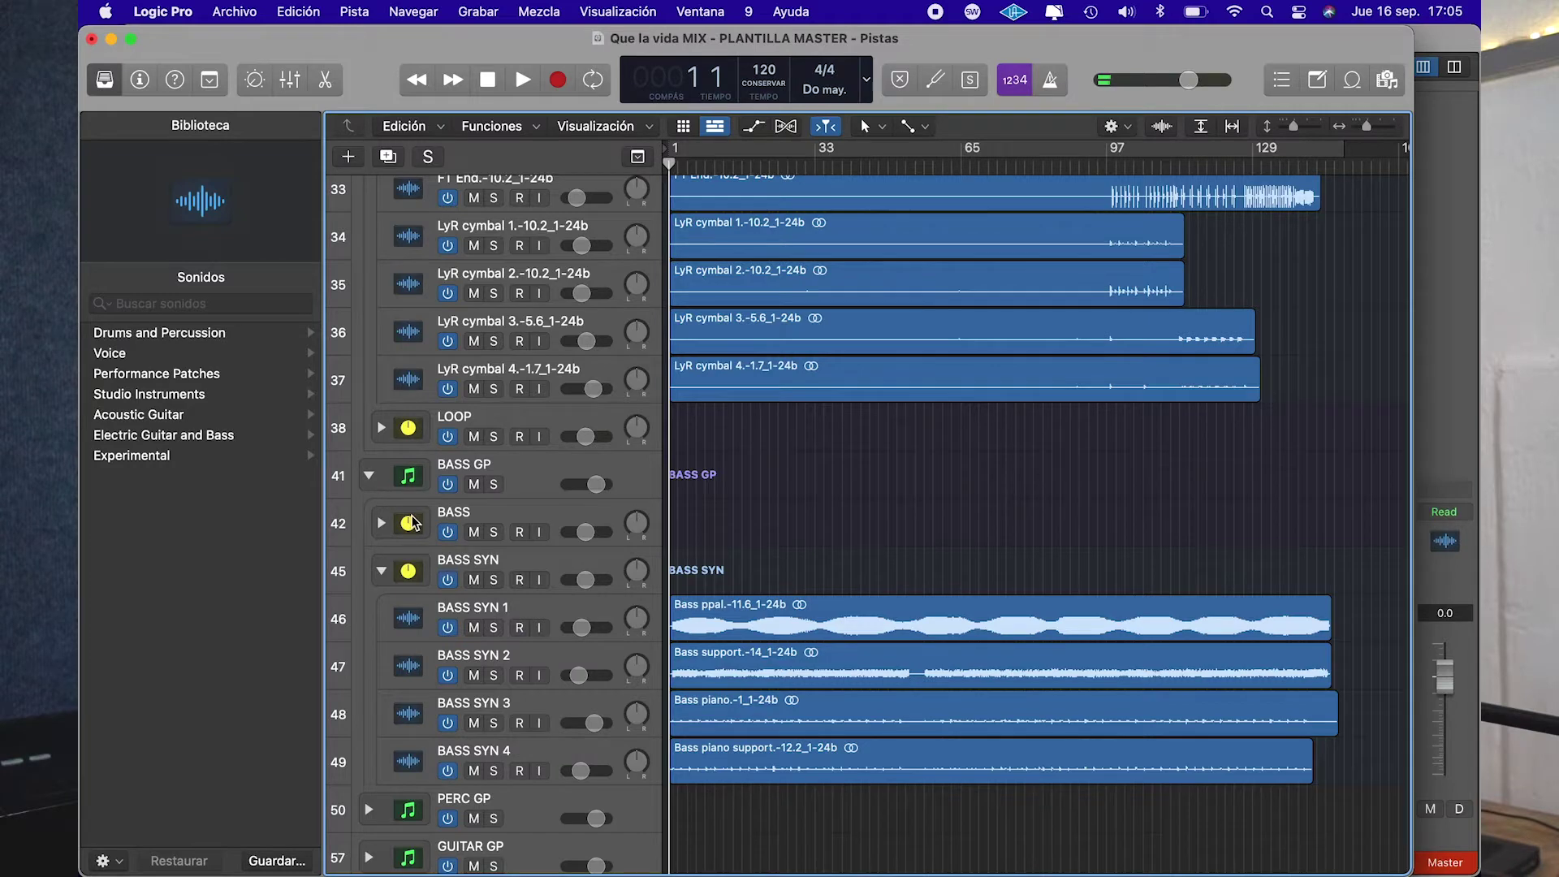
scroll(386, 436, down, 2)
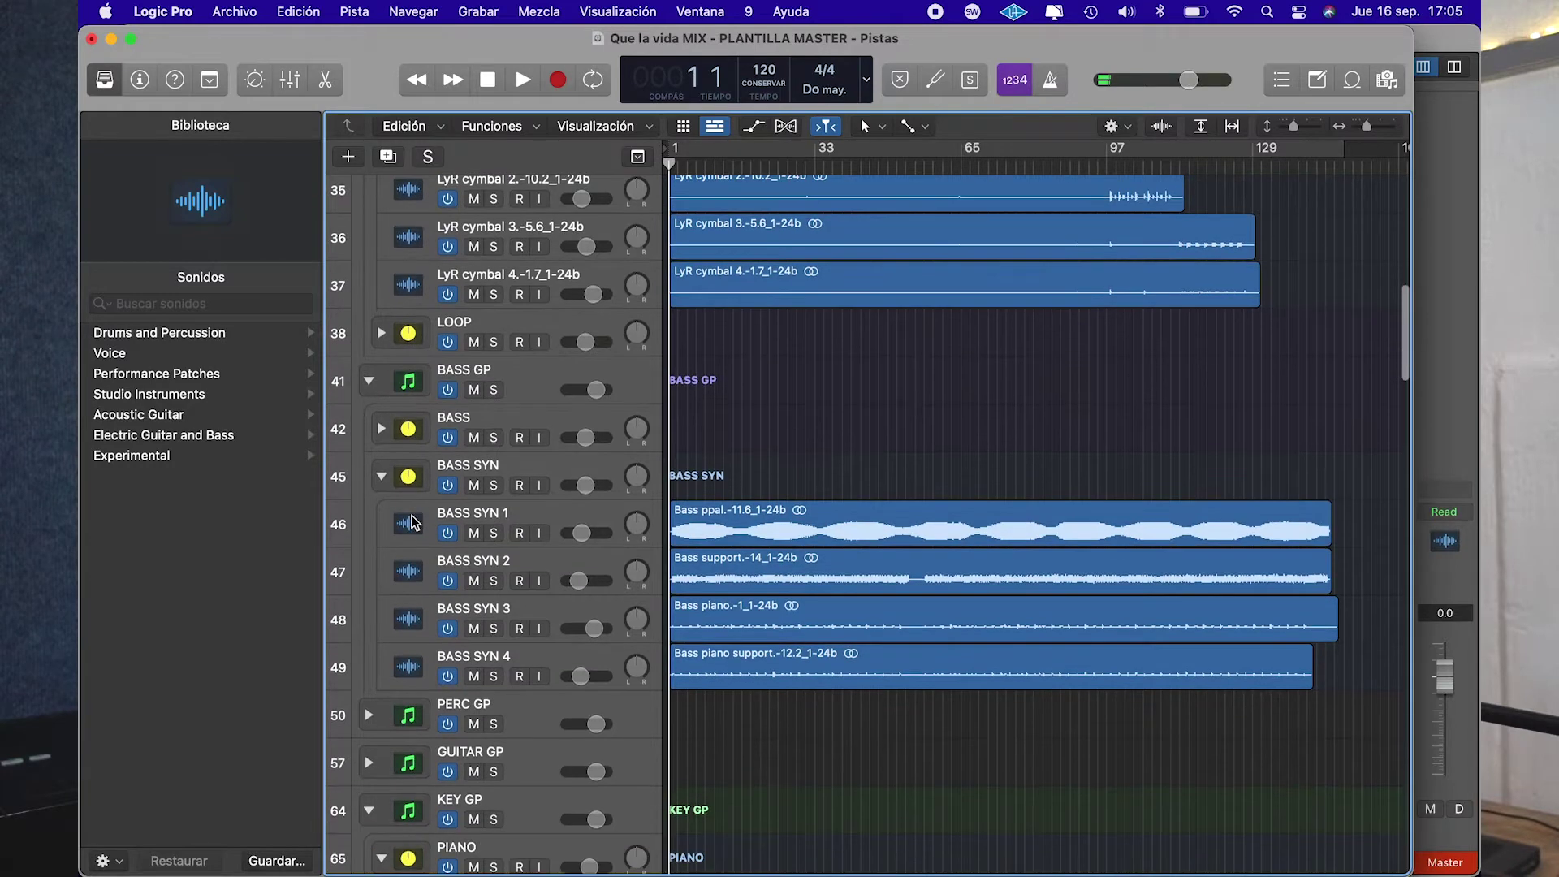
click(380, 428)
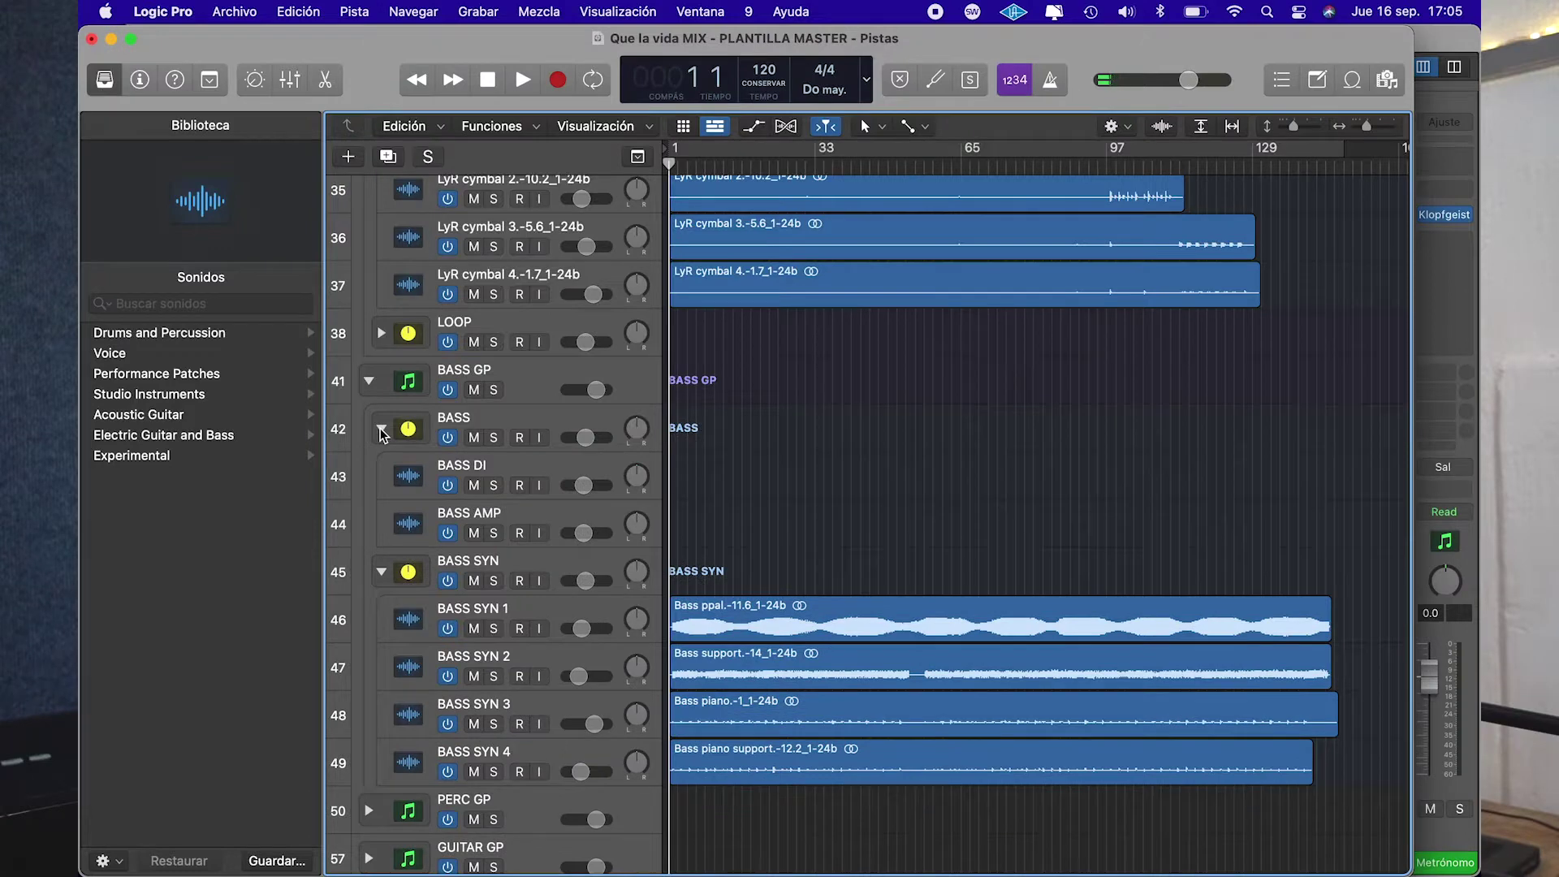
click(380, 431)
Examine the tracks of the KEY GP and SYNTH GP groups, from the piano parts to the strings
scroll(550, 530, down, 6)
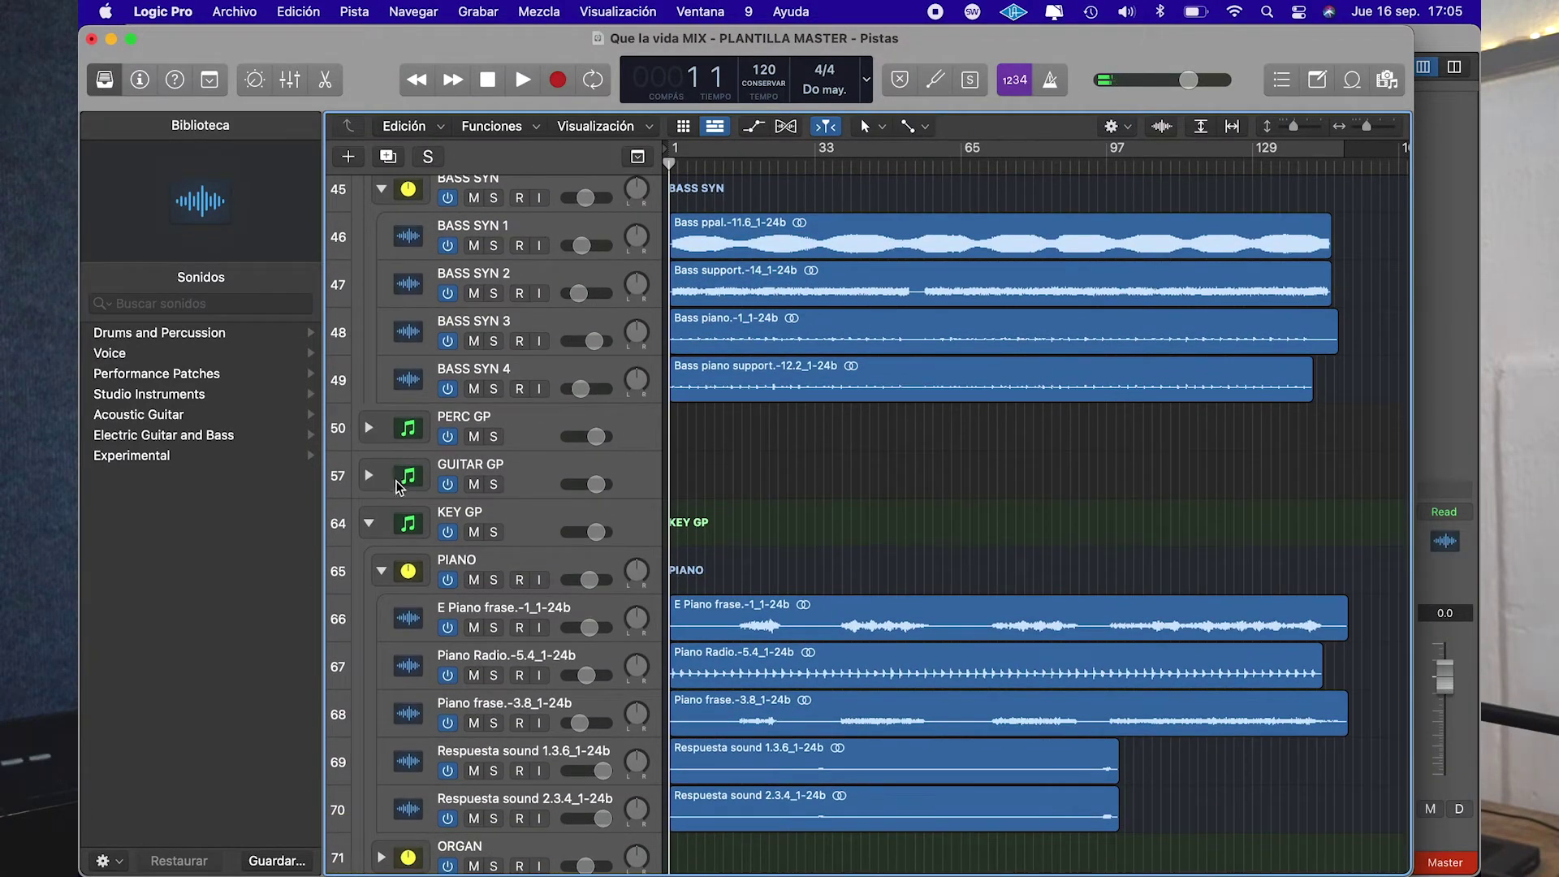
scroll(545, 592, down, 5)
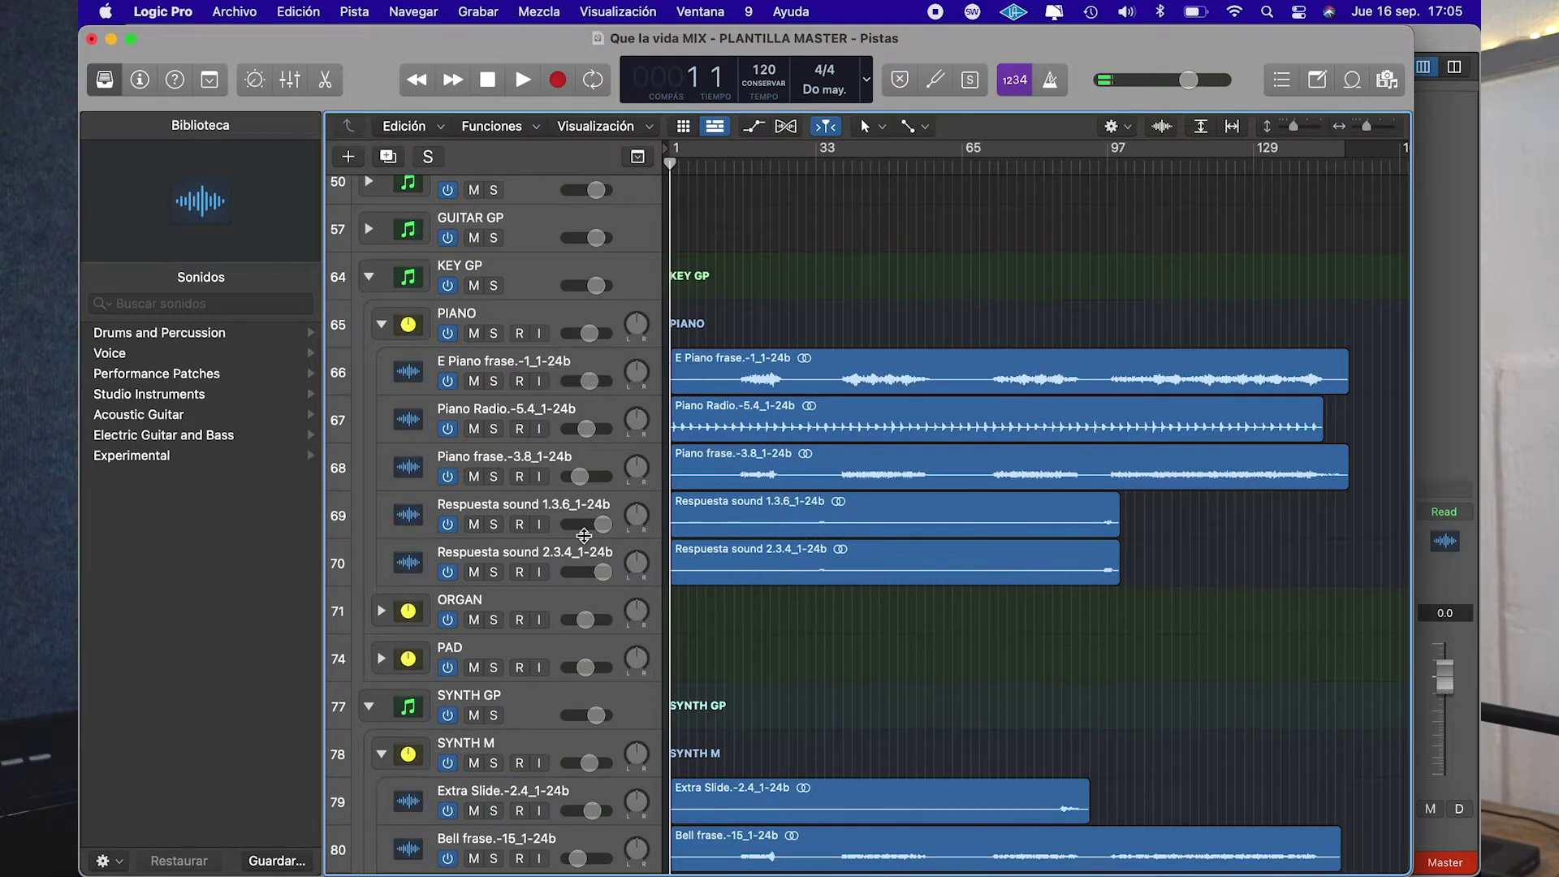
scroll(584, 536, down, 3)
scroll(584, 535, down, 1)
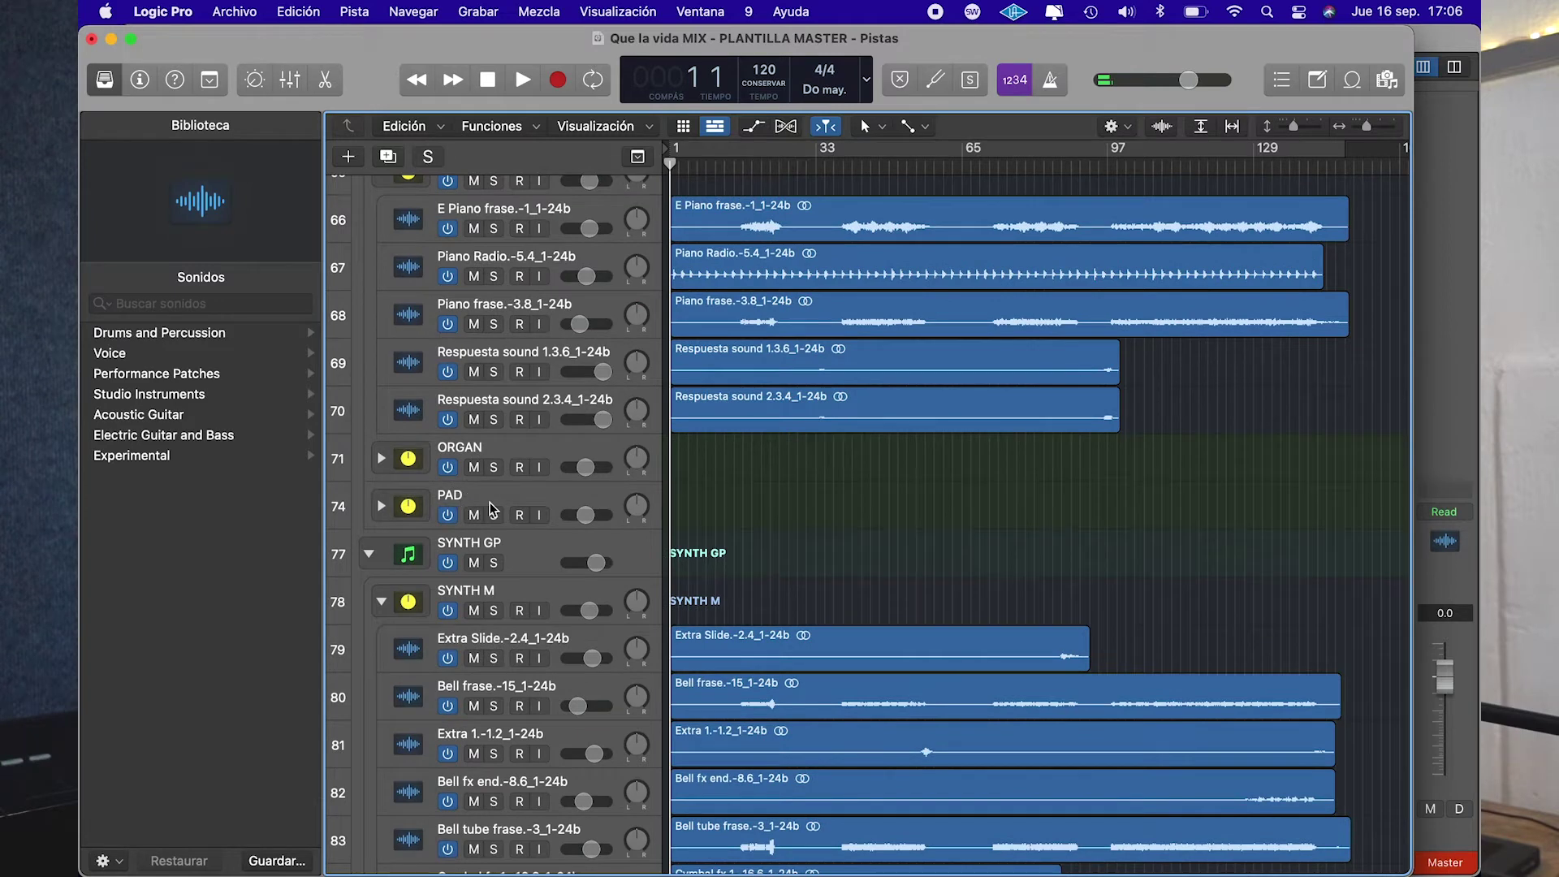
scroll(502, 507, down, 3)
scroll(504, 507, down, 5)
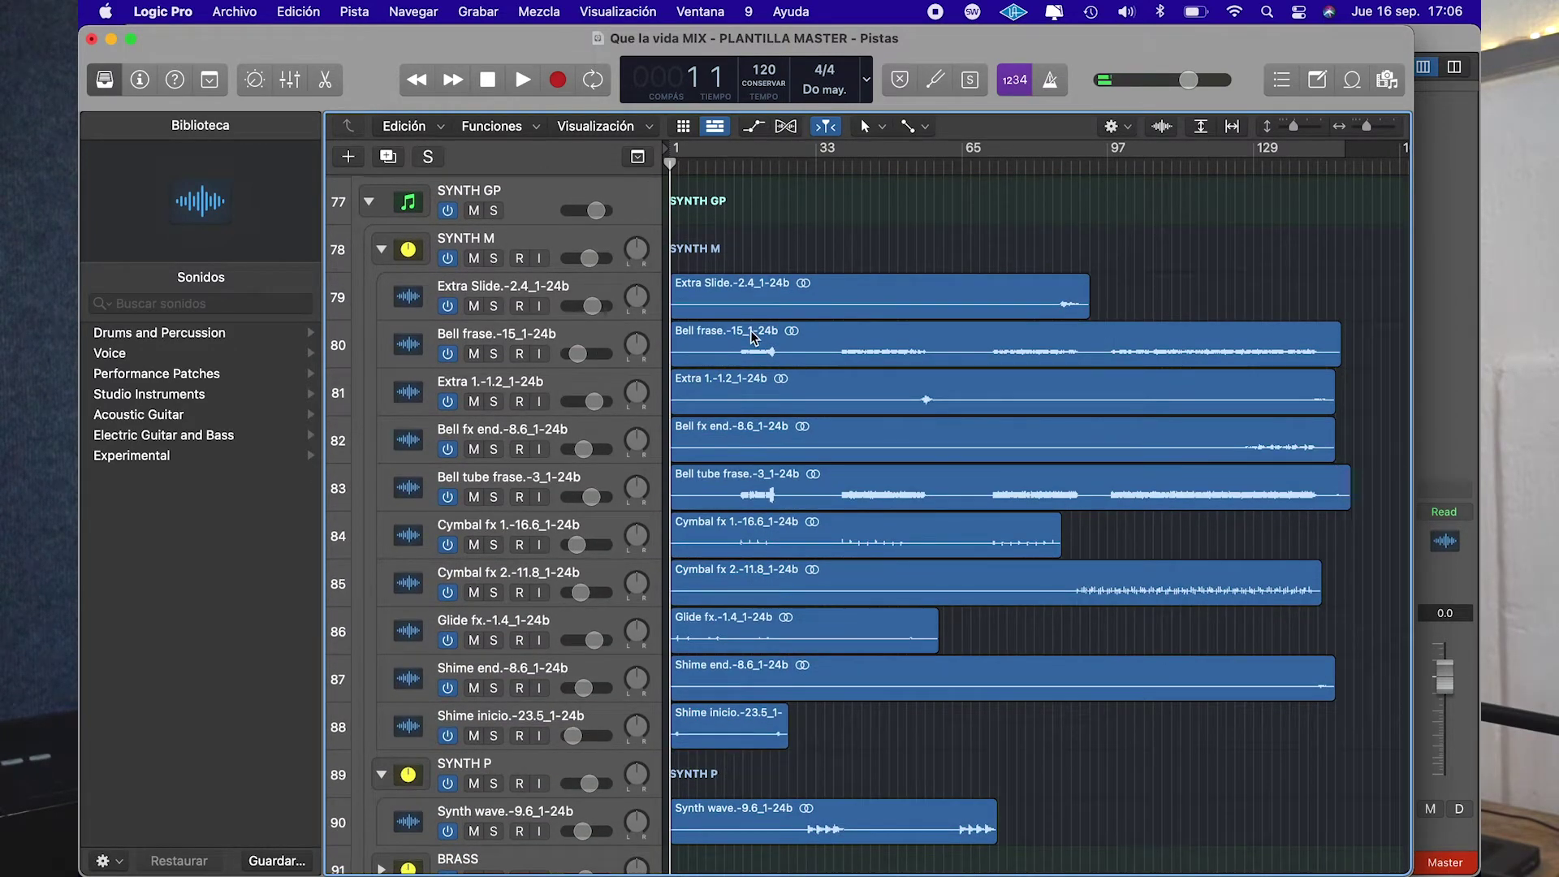
scroll(731, 552, down, 7)
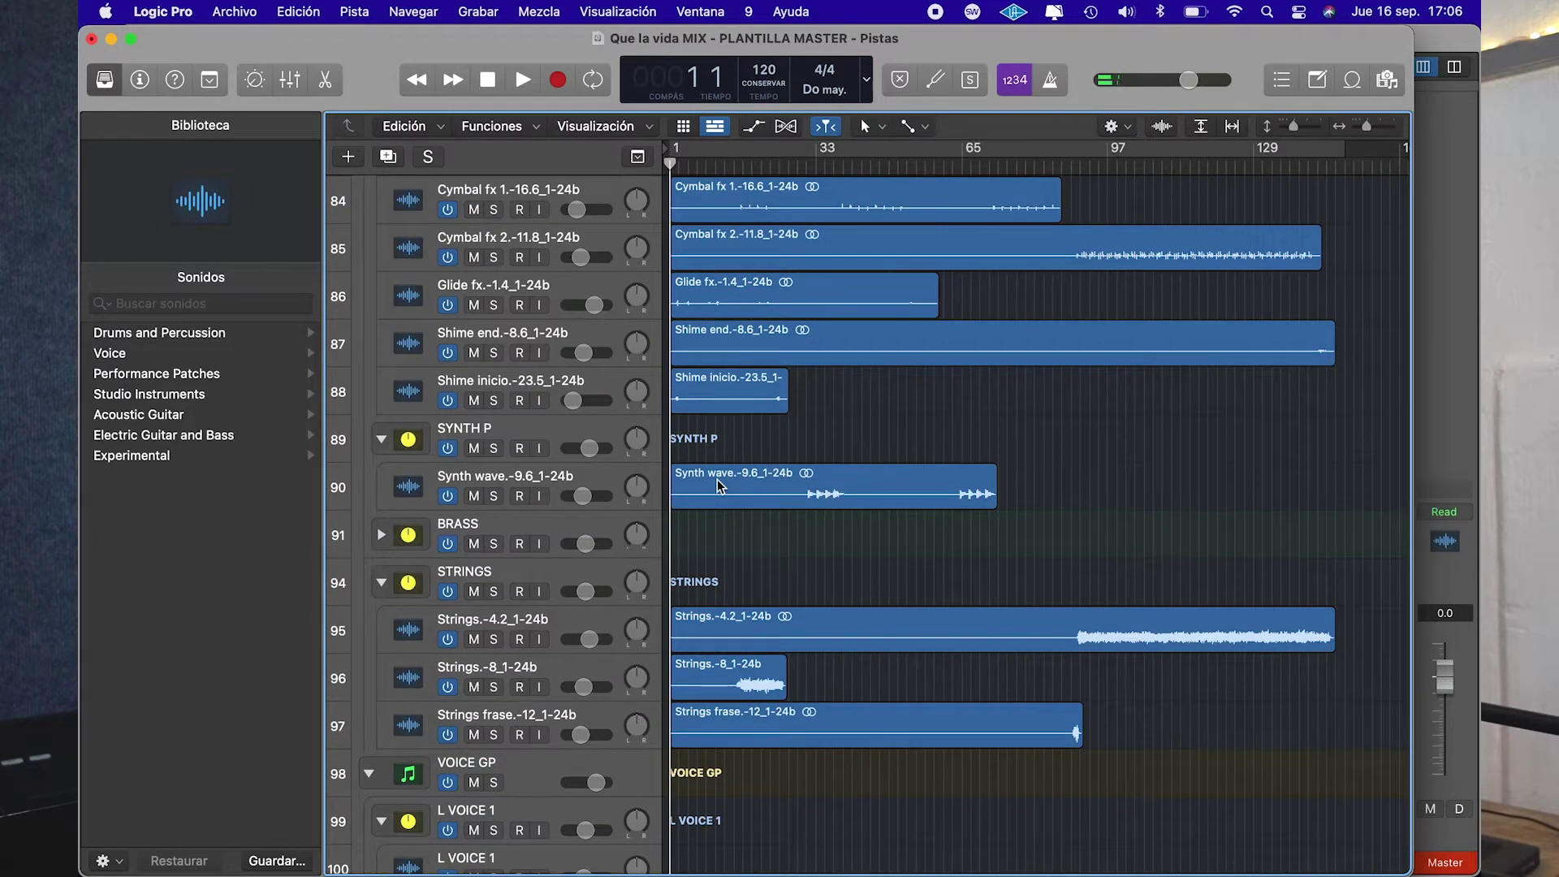
scroll(718, 486, down, 2)
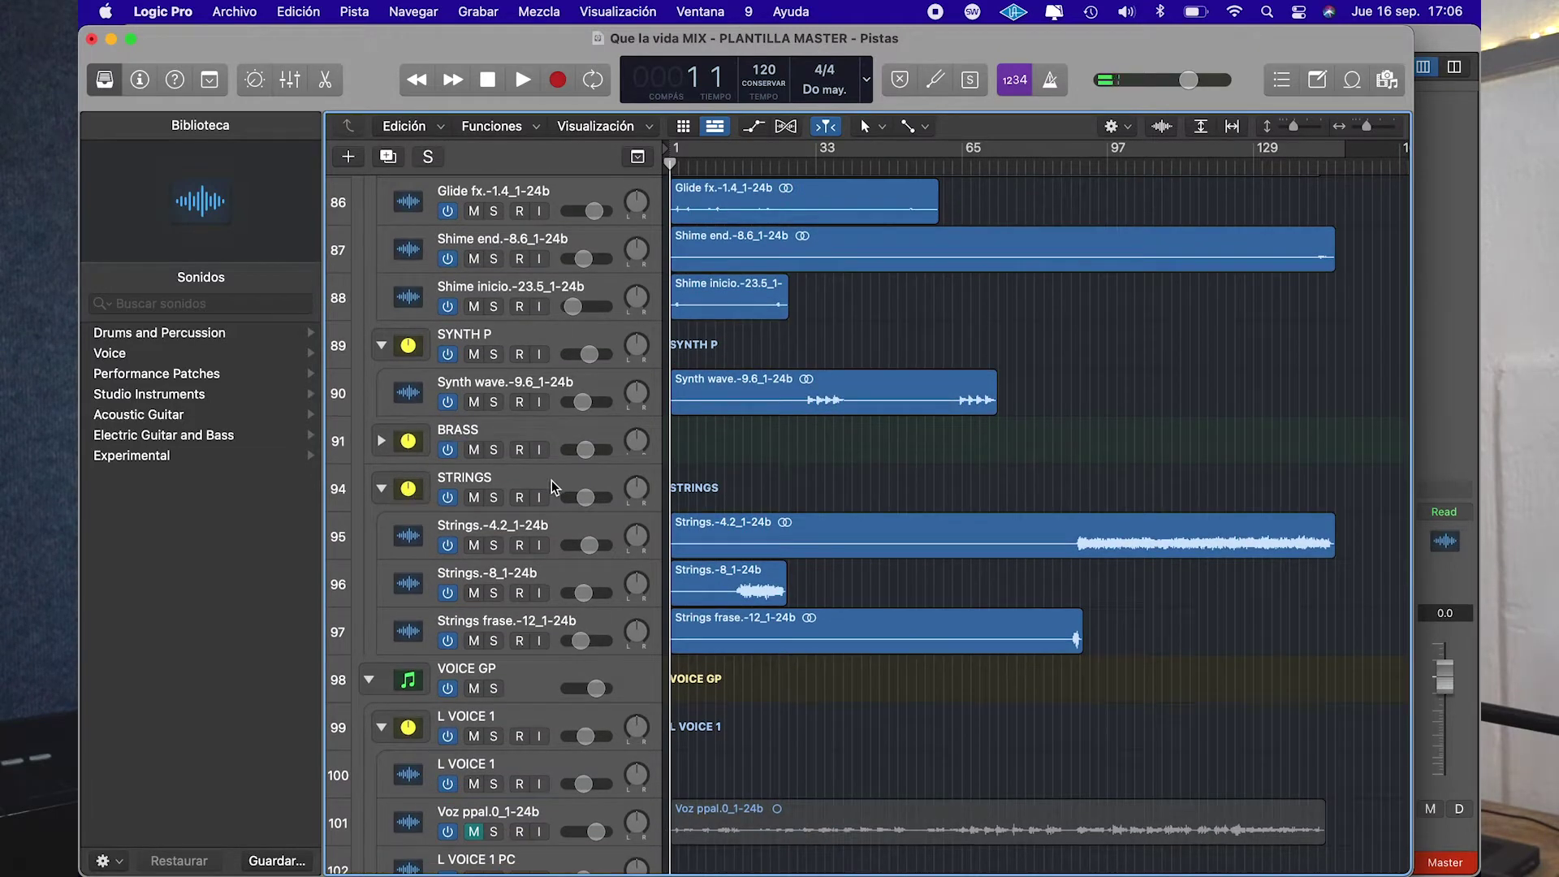
Examine the VOICE GP and EFFECT GP tracks and the White Noise and Pink Noise tracks below them
scroll(706, 529, down, 9)
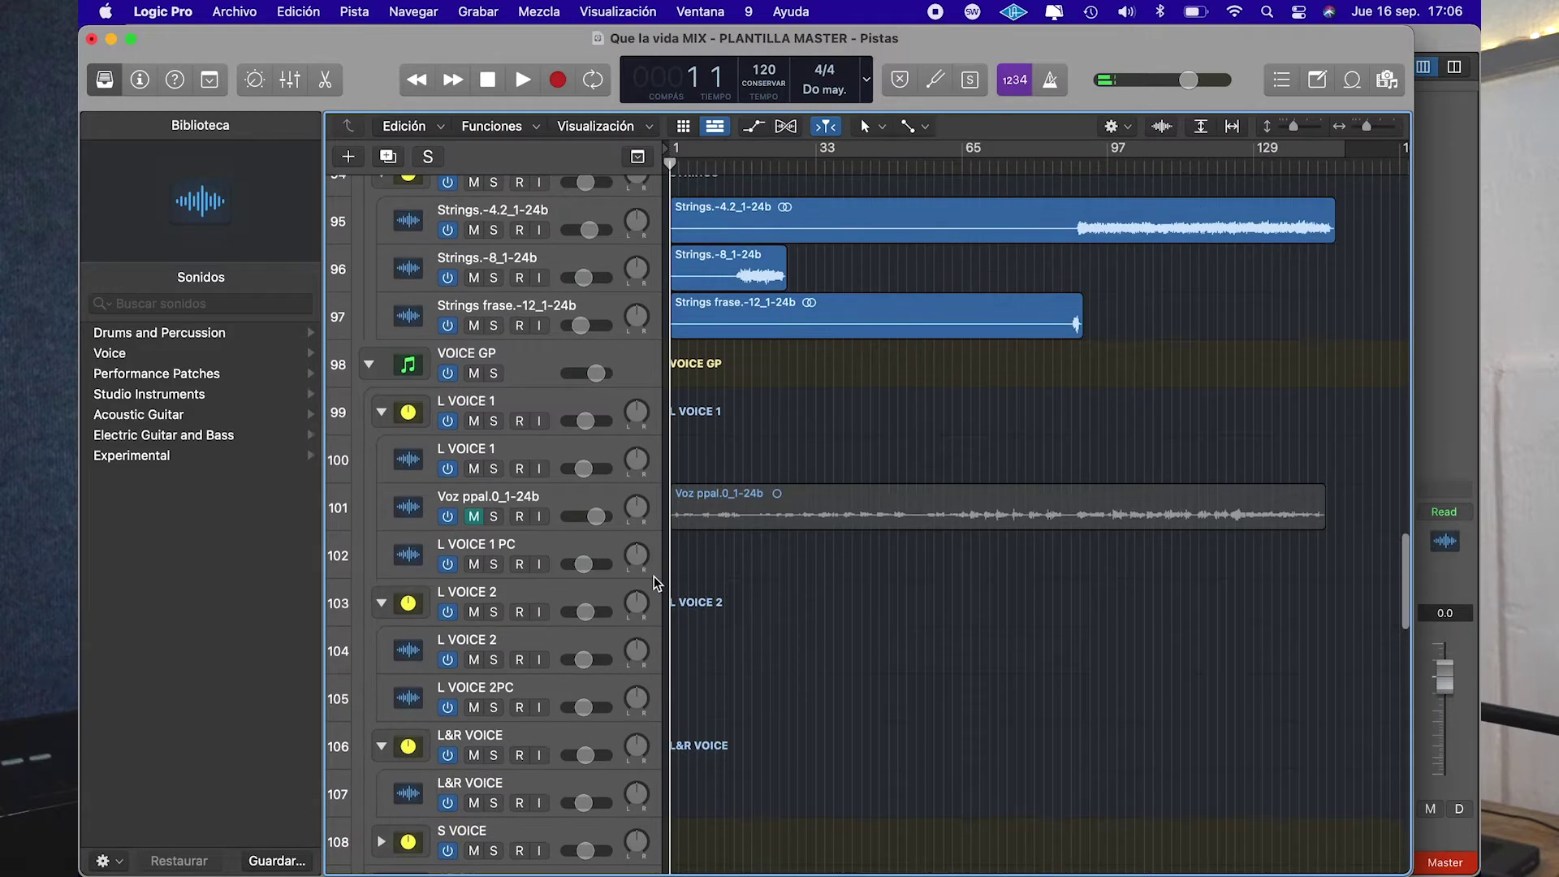
scroll(657, 583, down, 5)
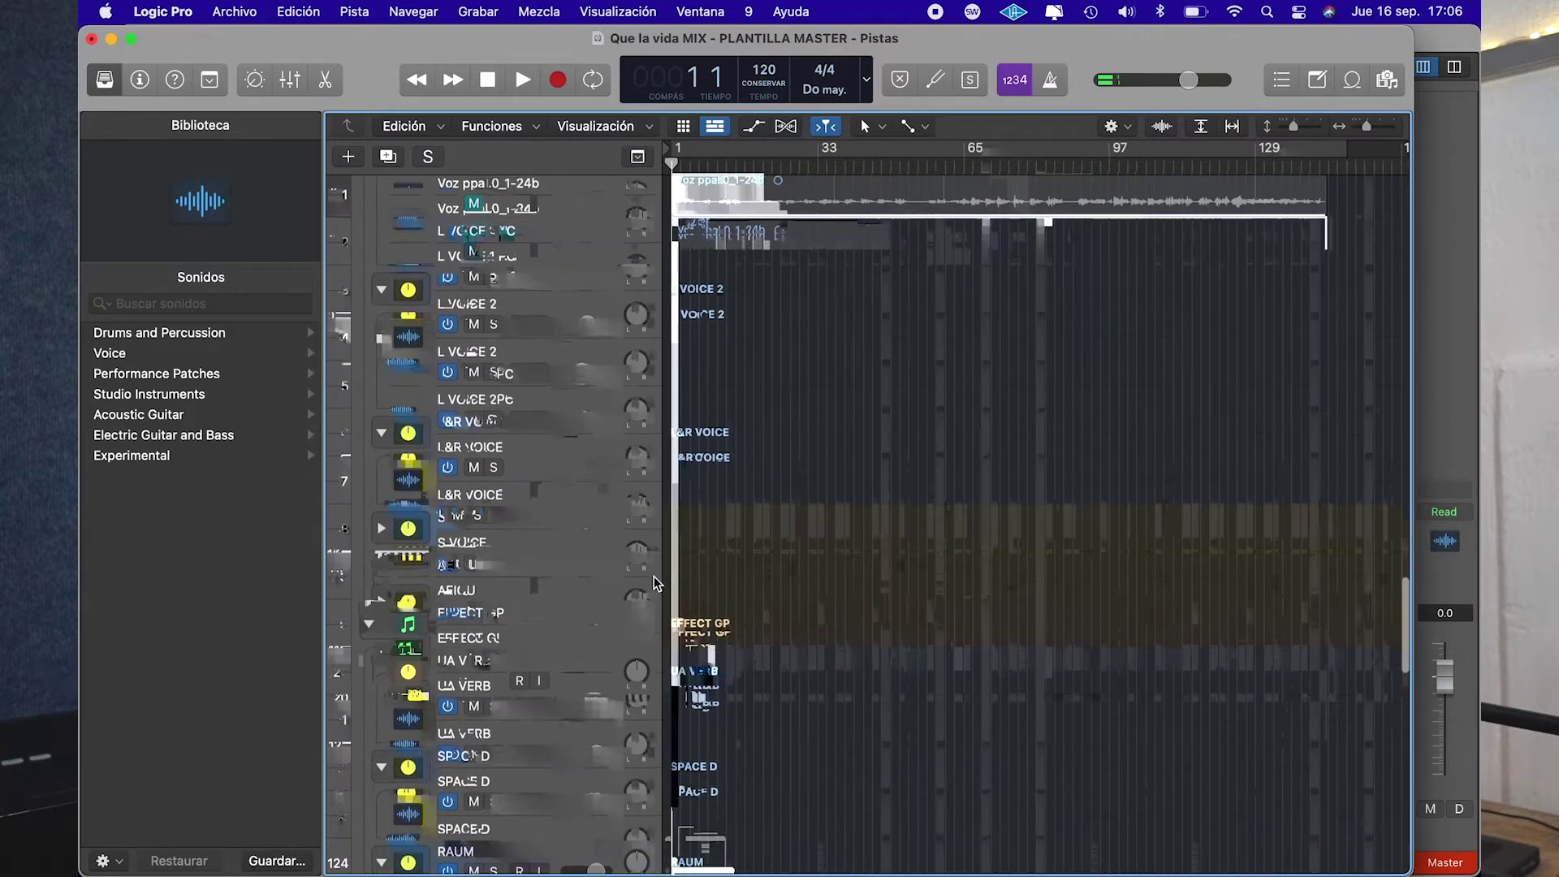
scroll(656, 583, down, 2)
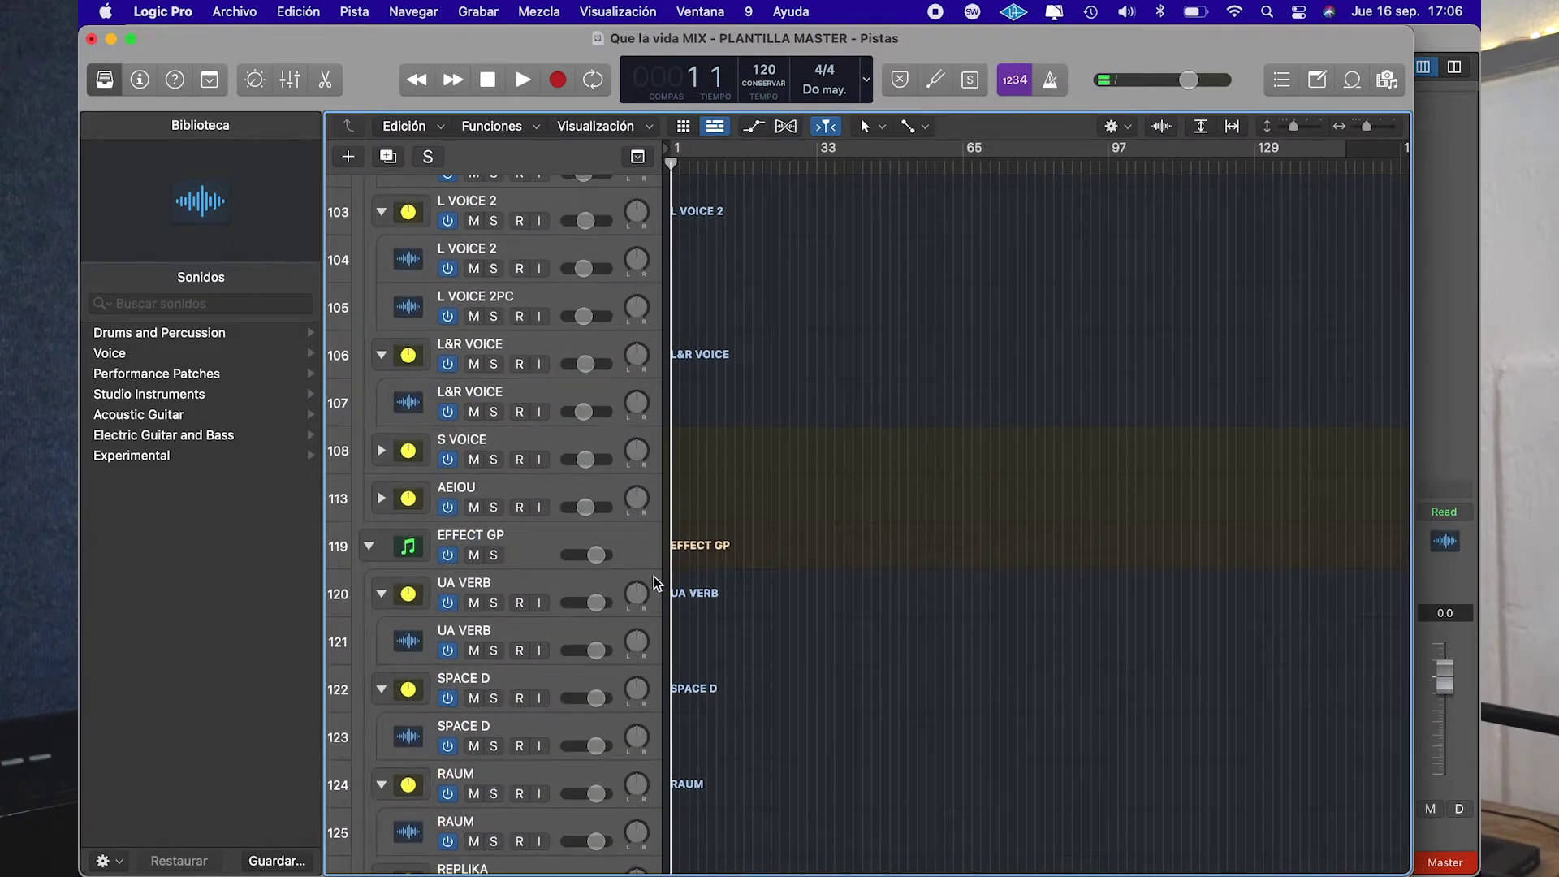
scroll(657, 583, down, 5)
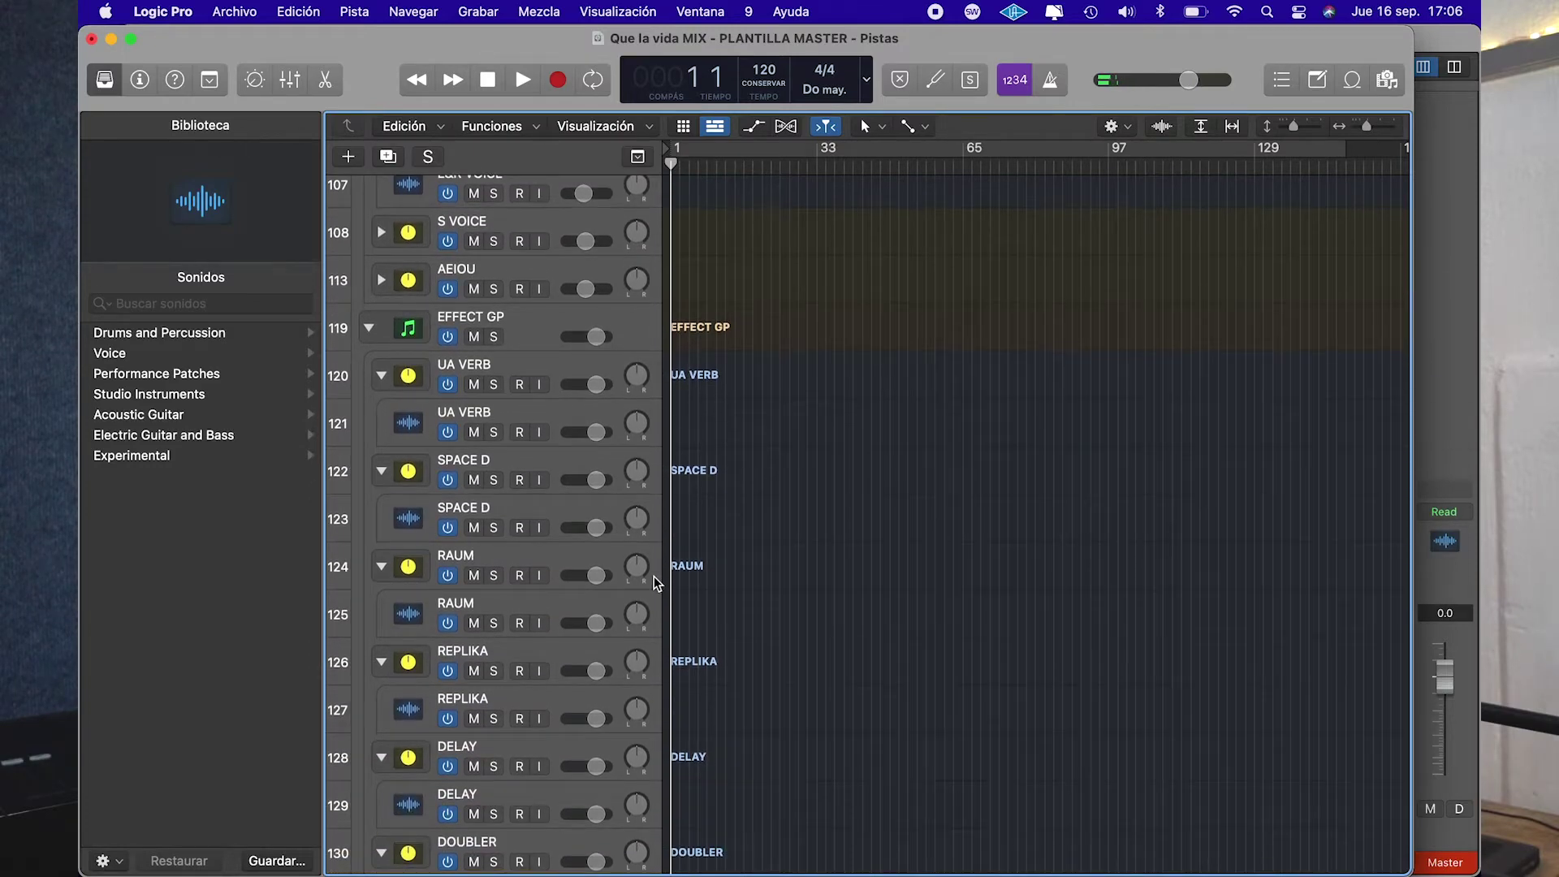
scroll(657, 583, down, 3)
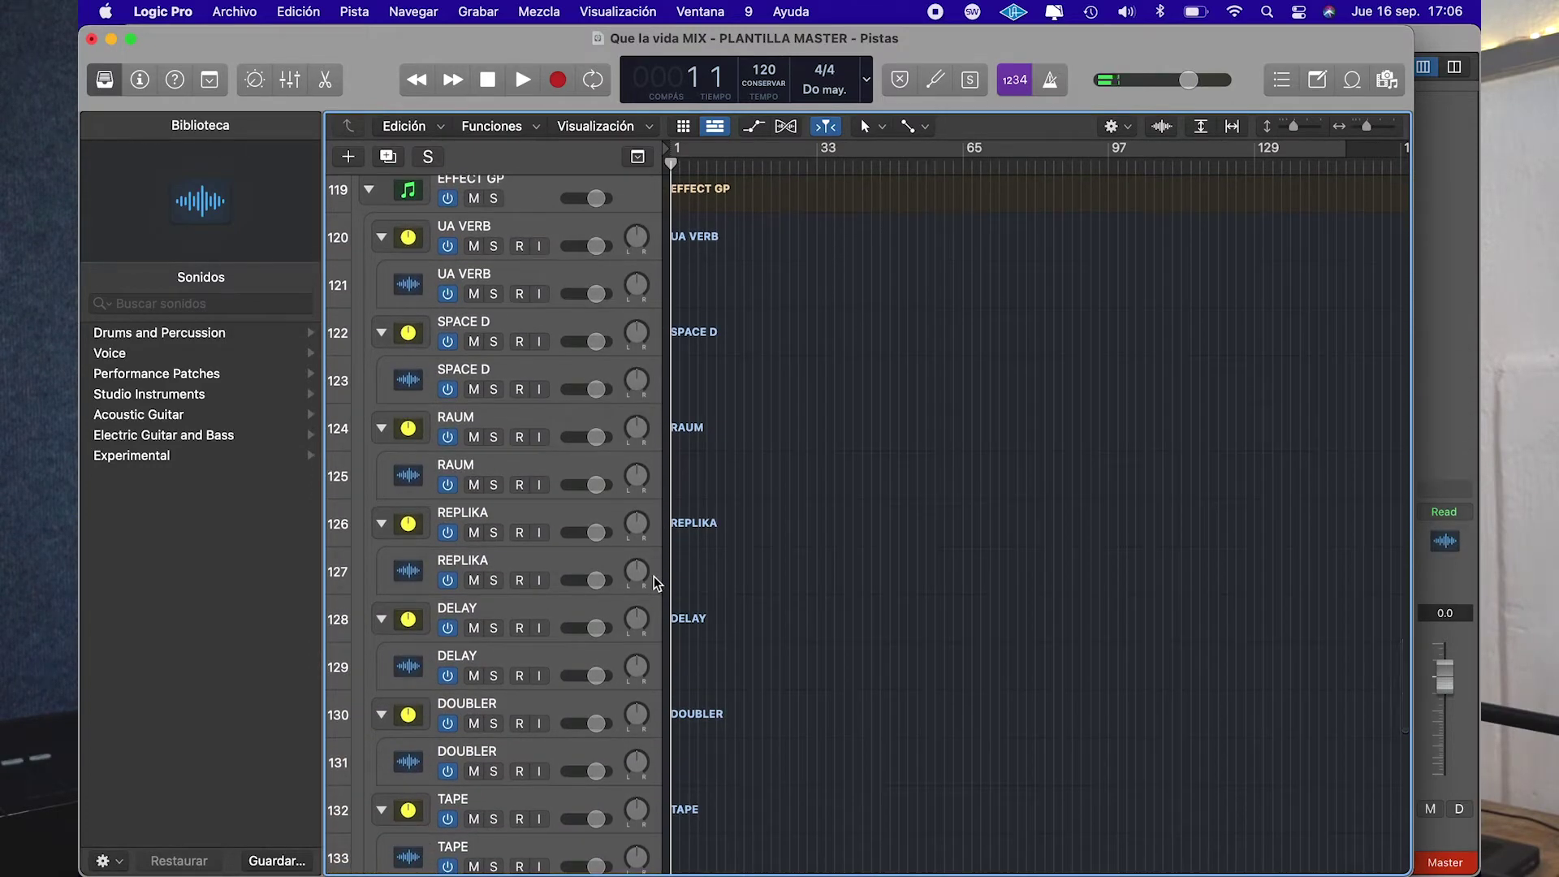
scroll(657, 583, down, 2)
scroll(657, 583, down, 2)
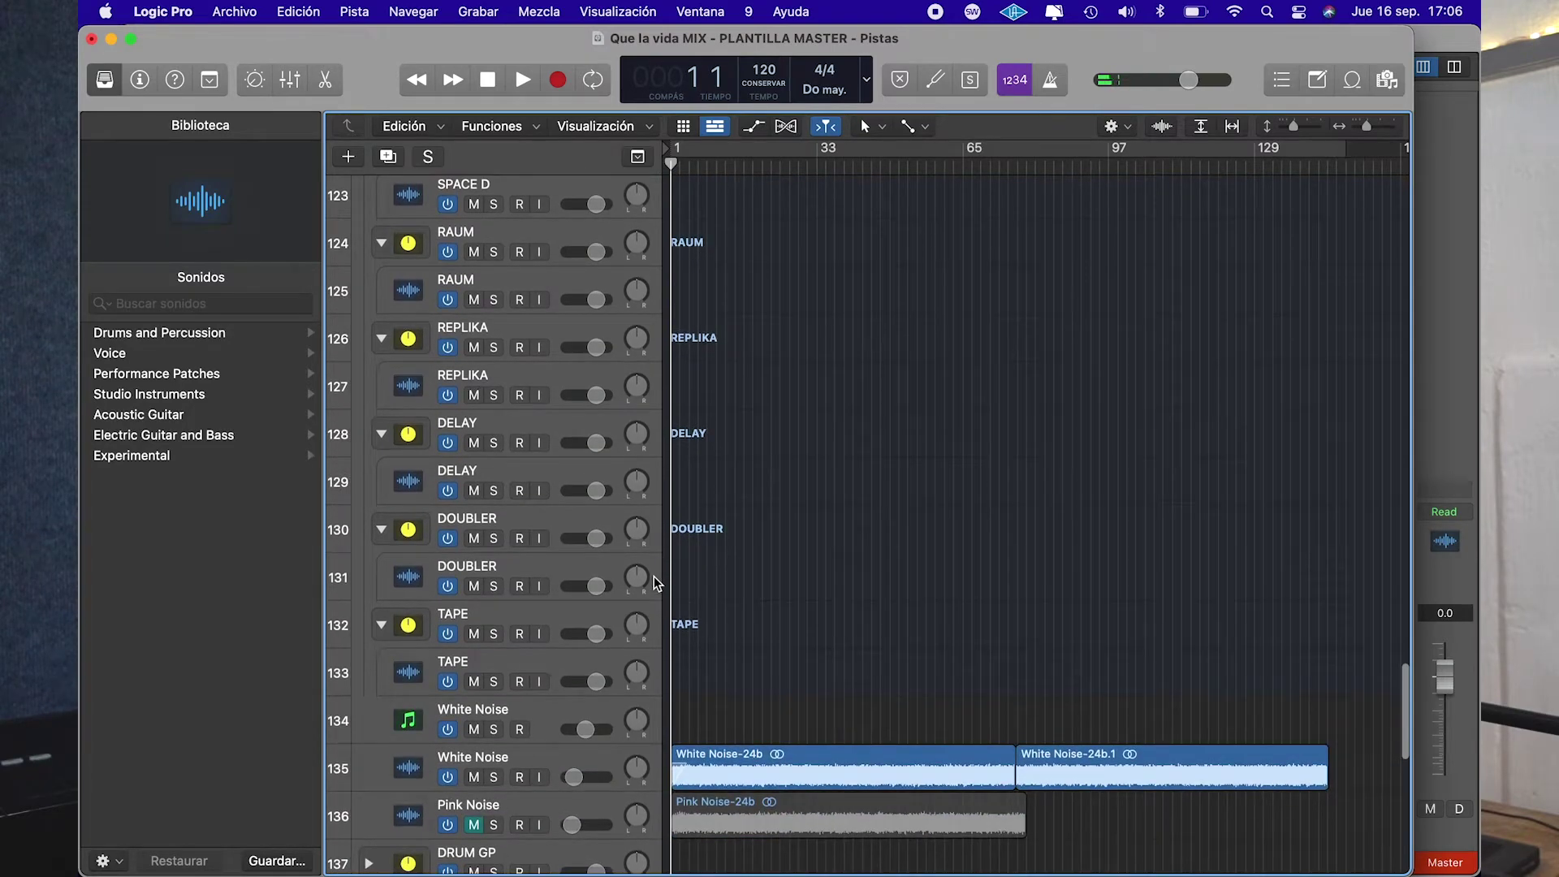
scroll(657, 583, down, 4)
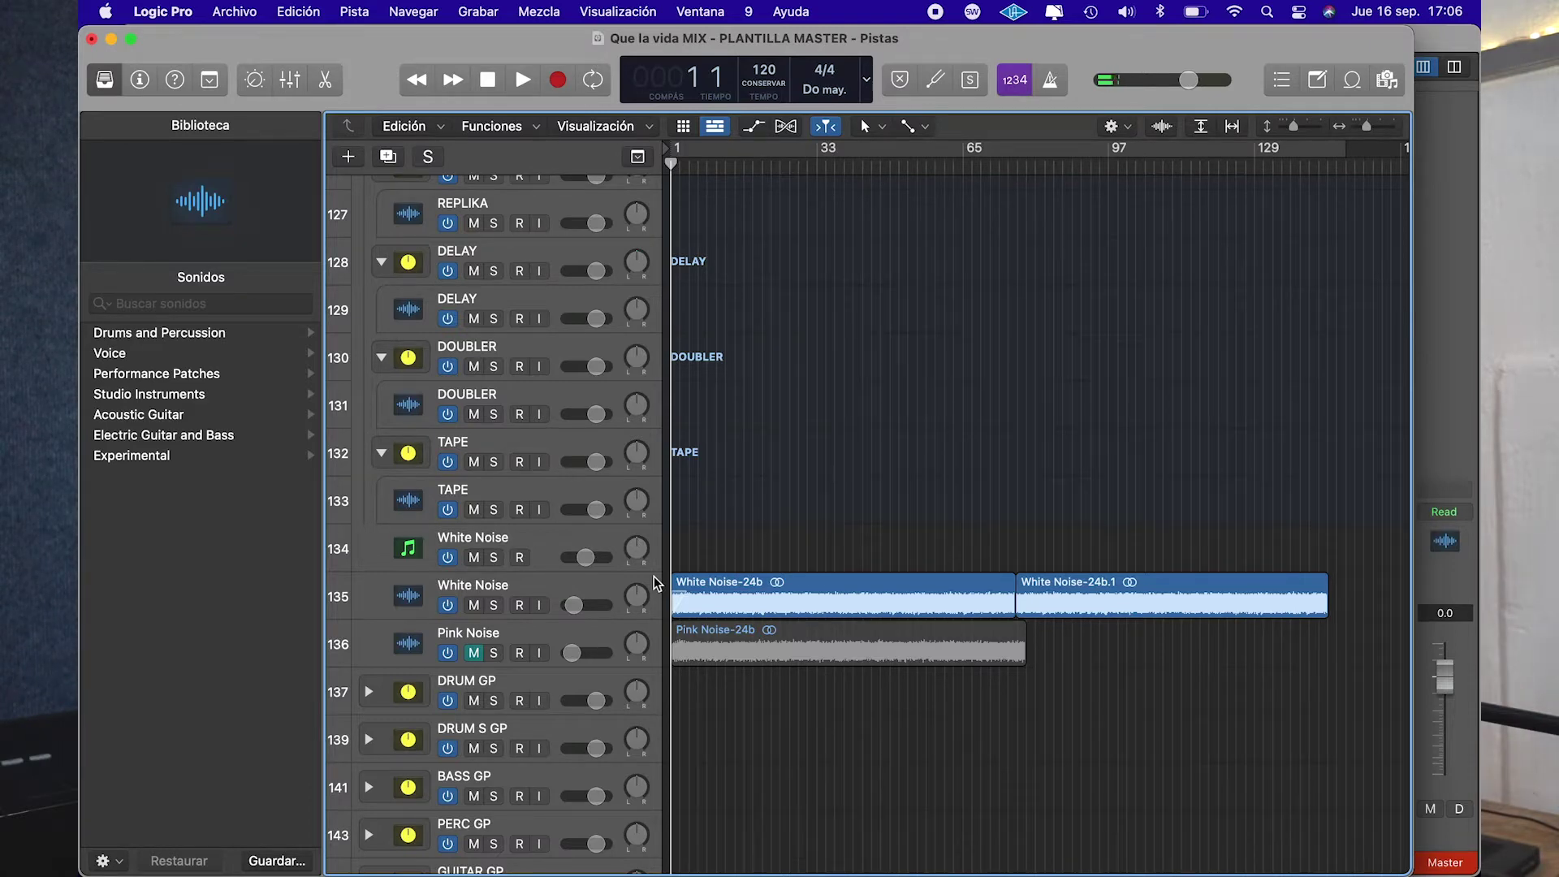
Audition the Pink Noise track in solo and return it to its muted, unsoloed state
click(543, 631)
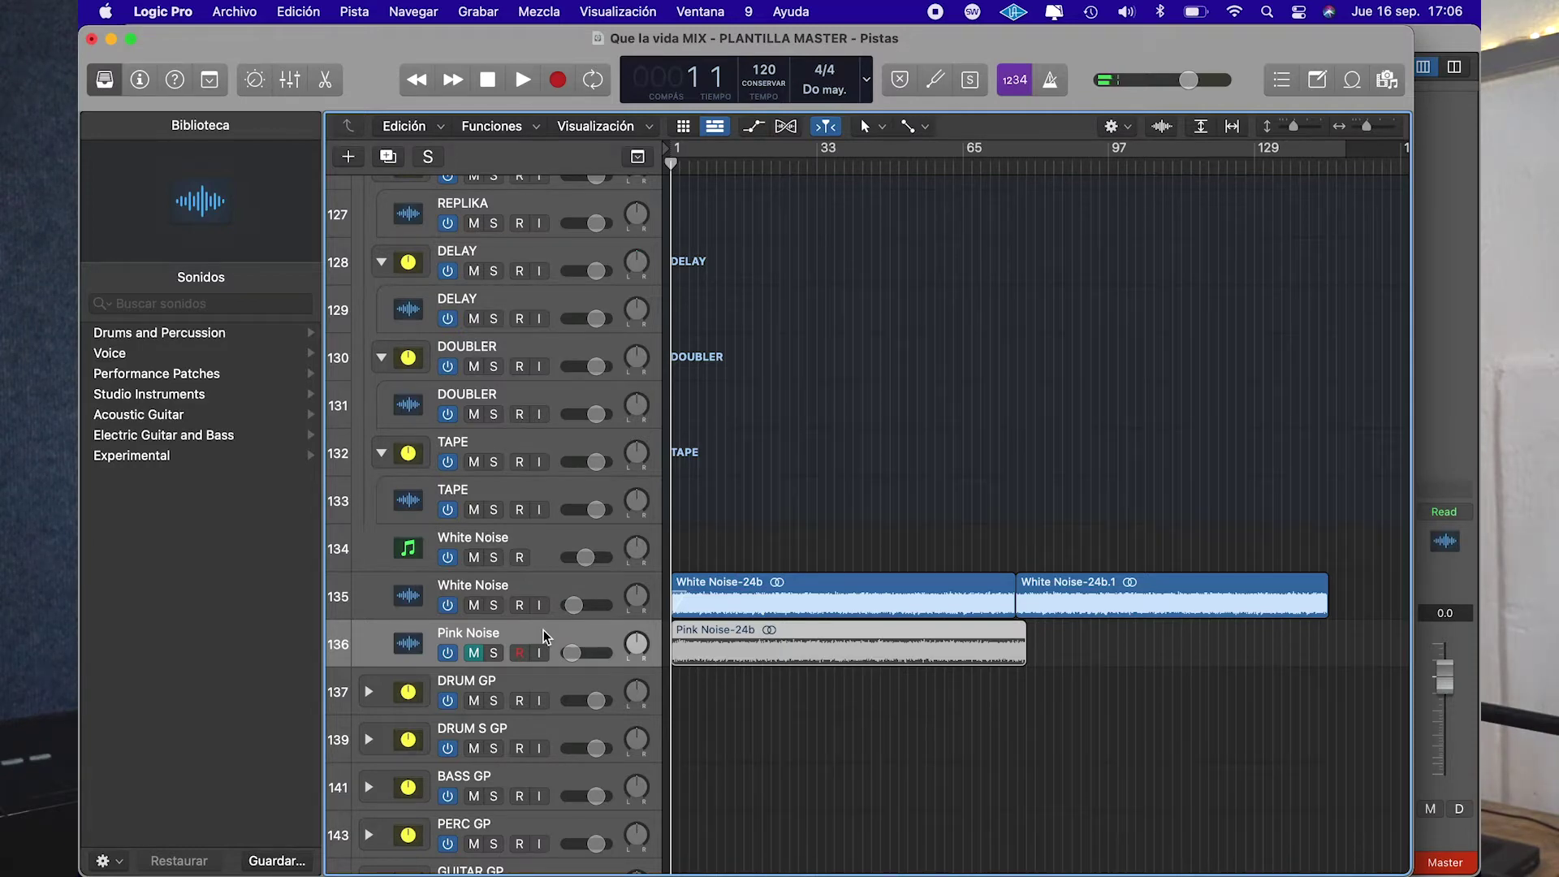
click(494, 653)
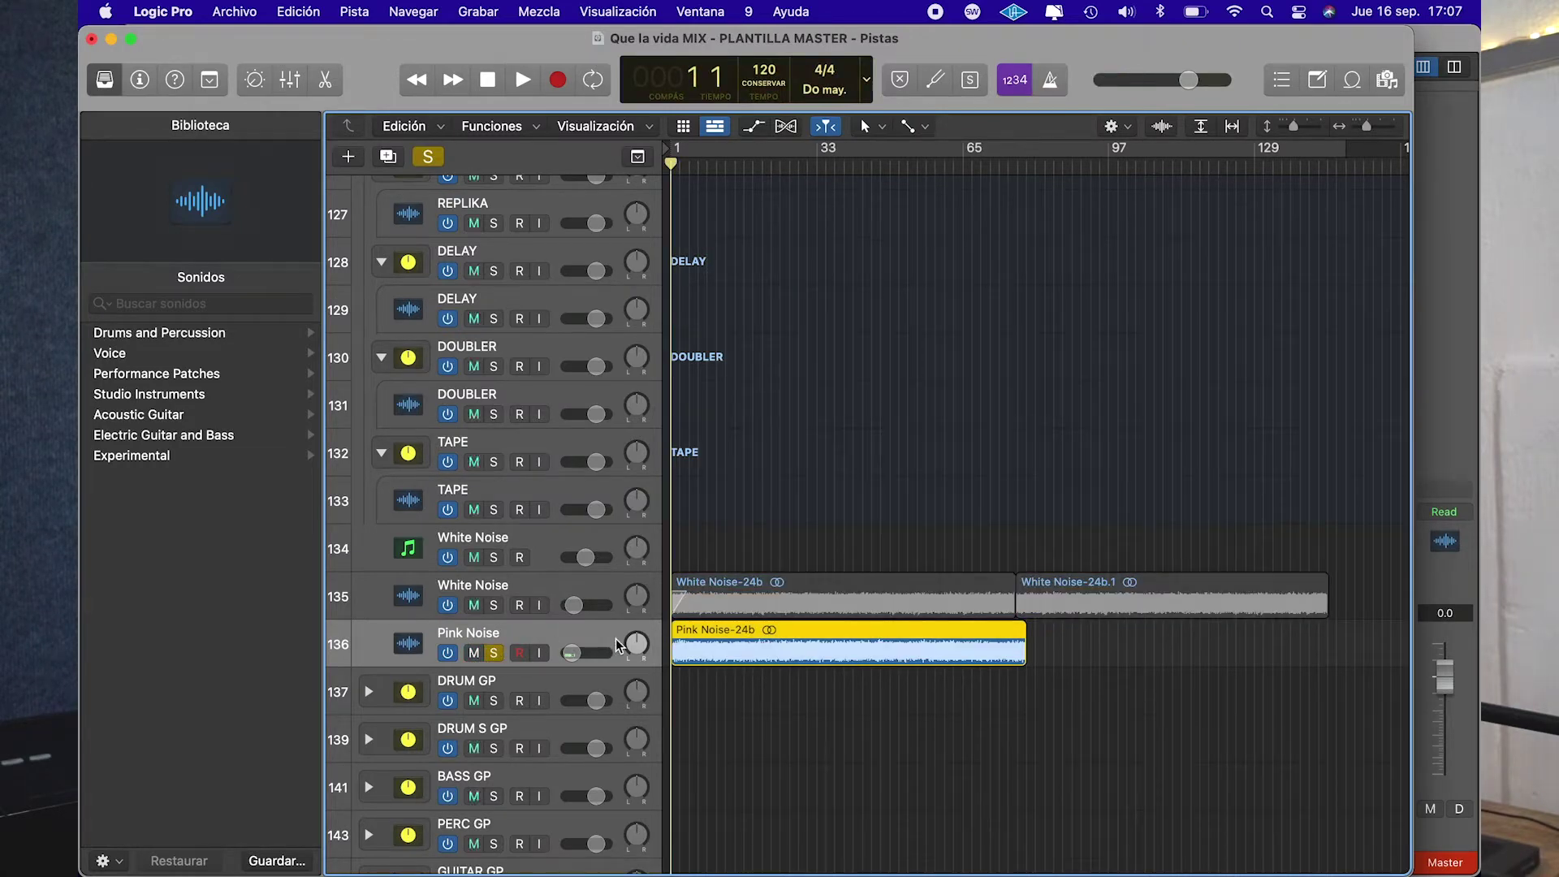
key(space)
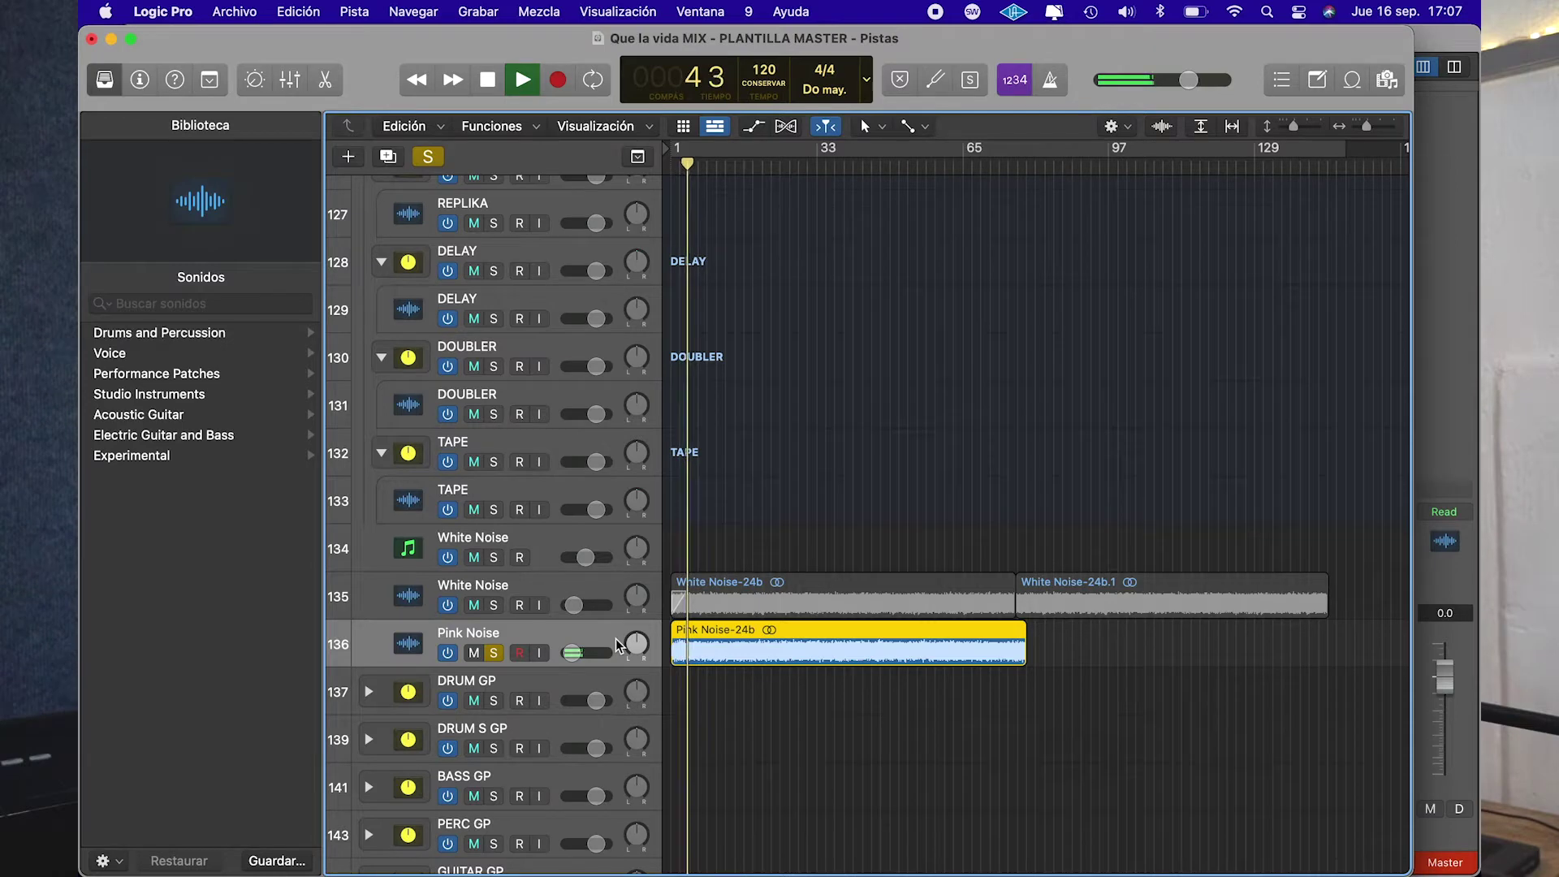
key(space)
click(474, 652)
click(494, 653)
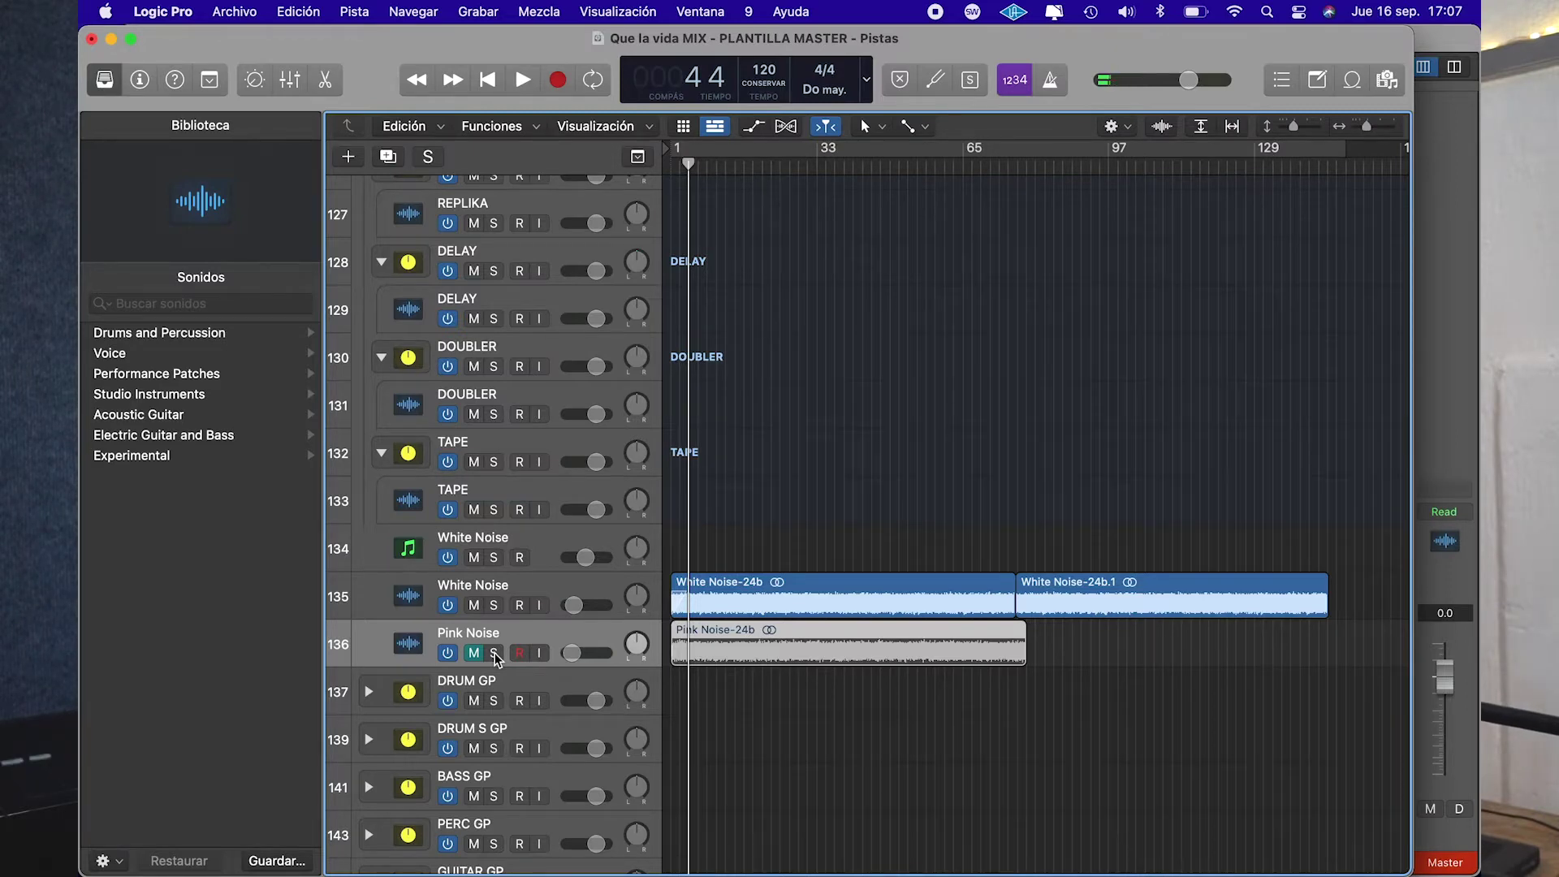
Review the group bus, OUT, Demo and reference tracks below Pink Noise, and return the playhead to the project start
scroll(497, 658, down, 10)
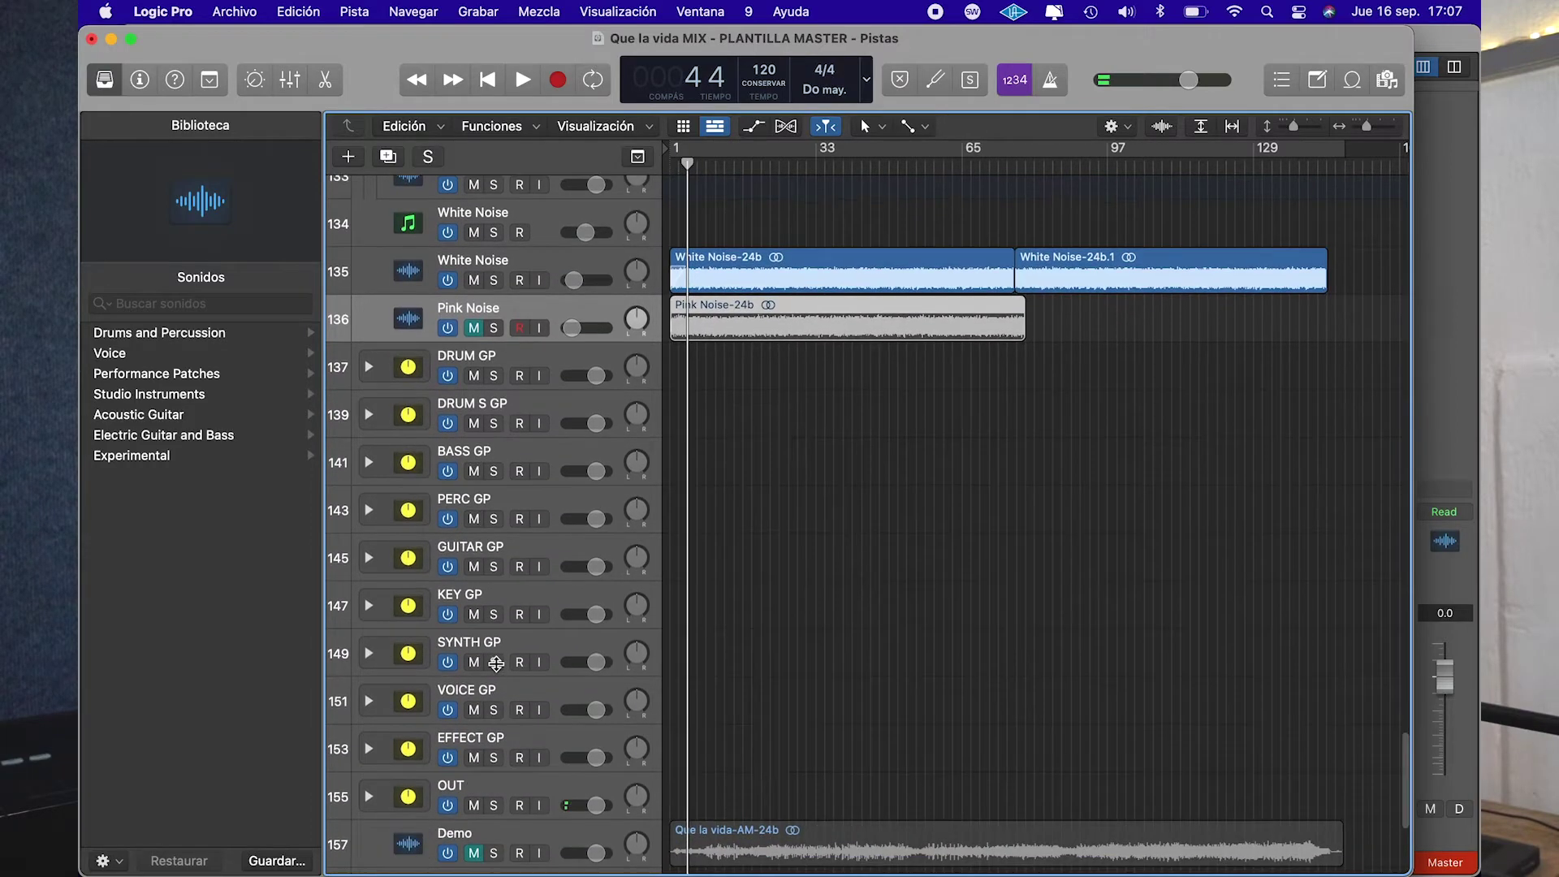
scroll(496, 663, down, 8)
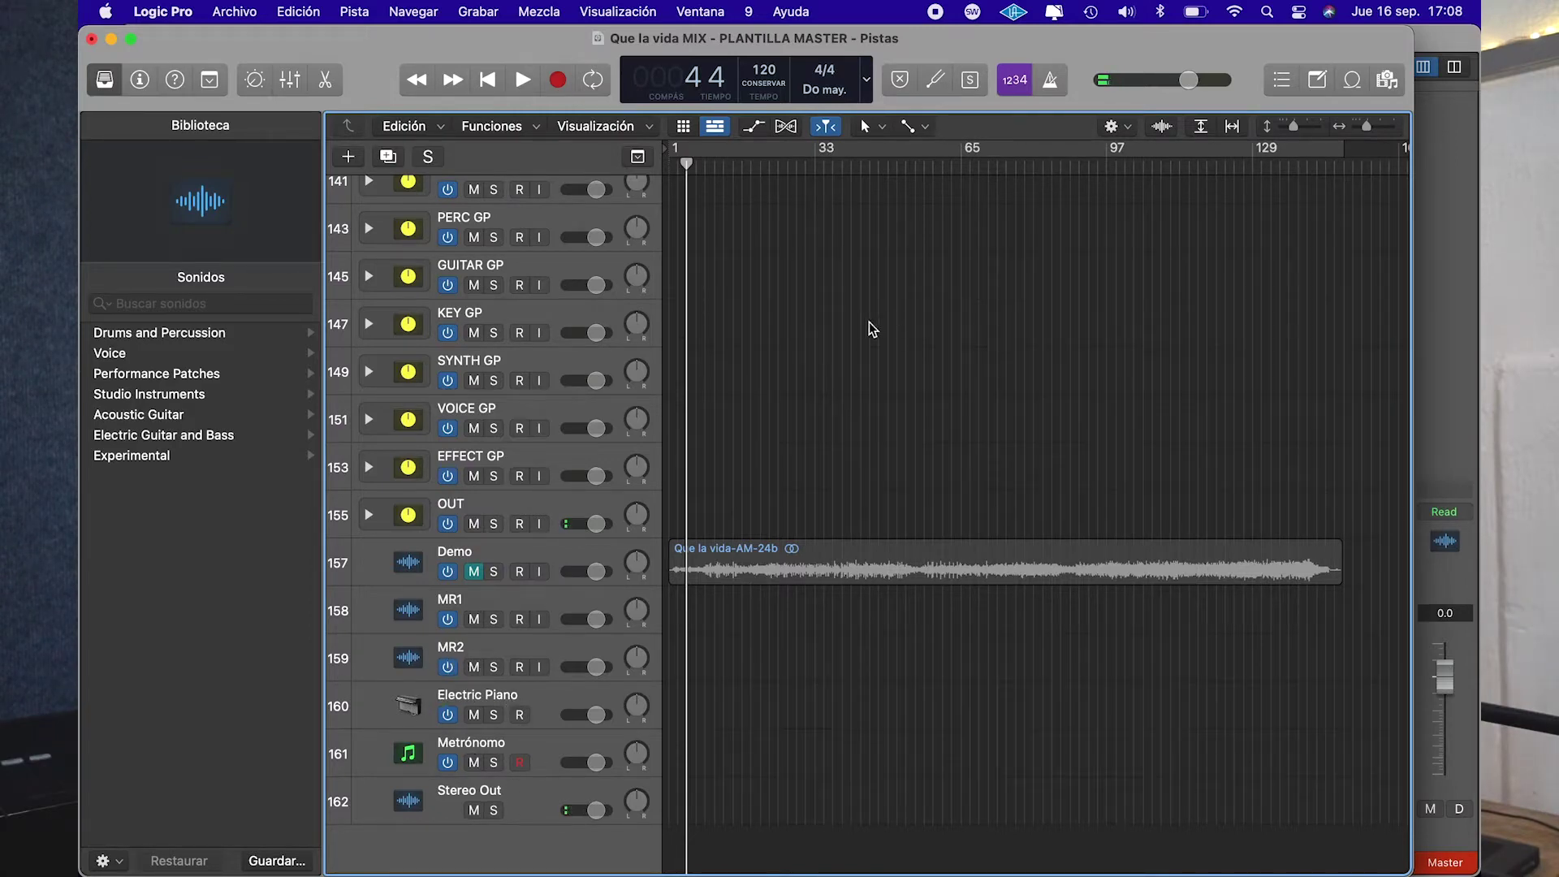
key(Return)
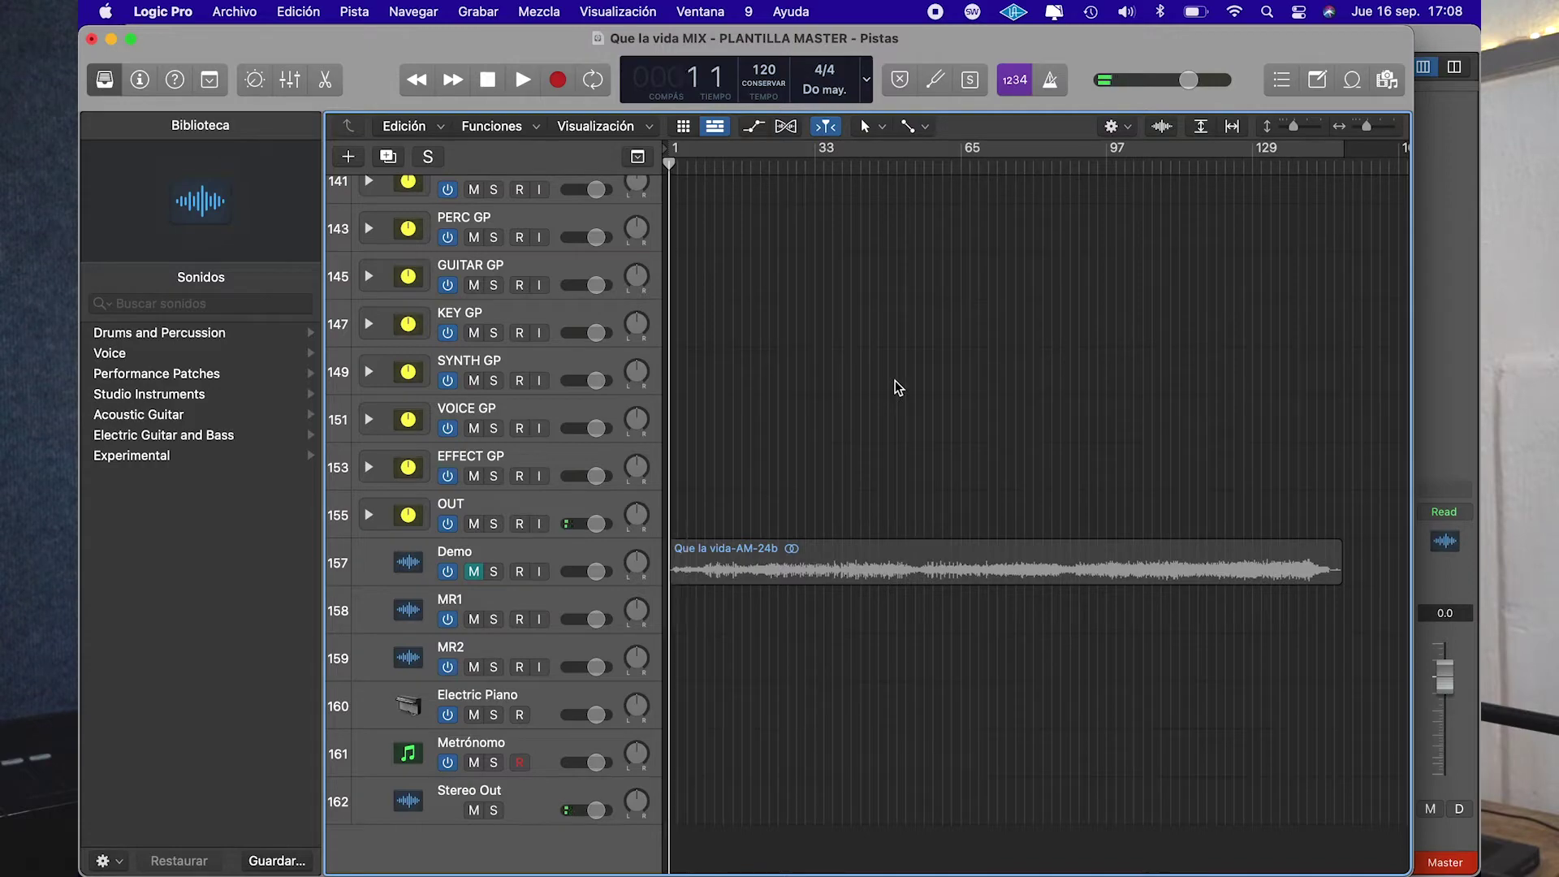
scroll(896, 382, up, 5)
scroll(895, 380, up, 15)
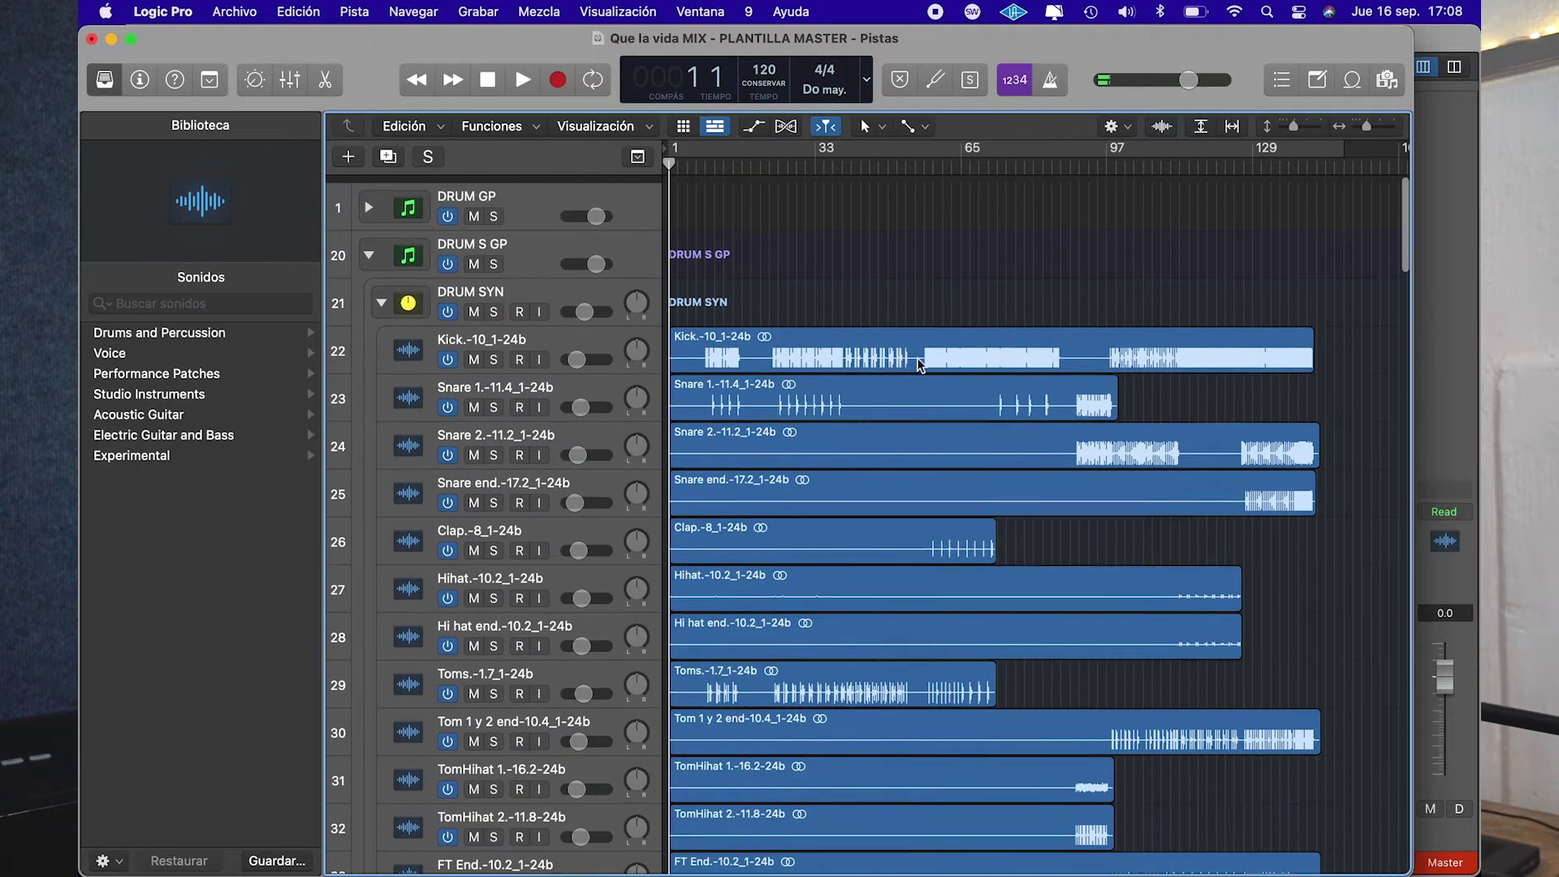
Switch to Sonarworks Reference 4 to examine the response curves of the Audífonos APOLLO preset, and return to the Logic Pro mixer
key(x)
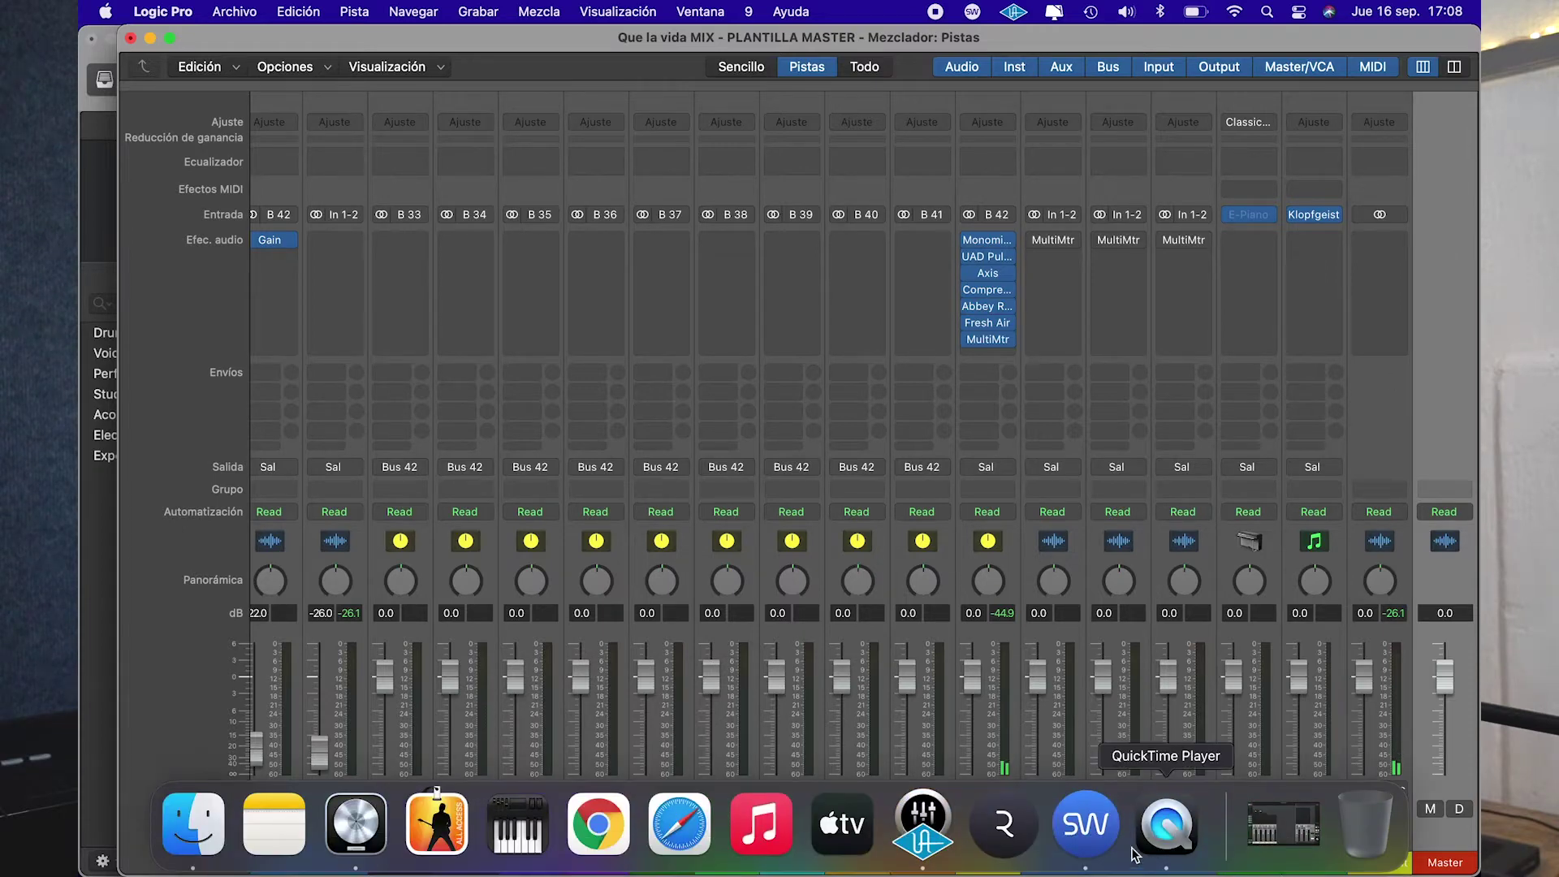
click(1085, 824)
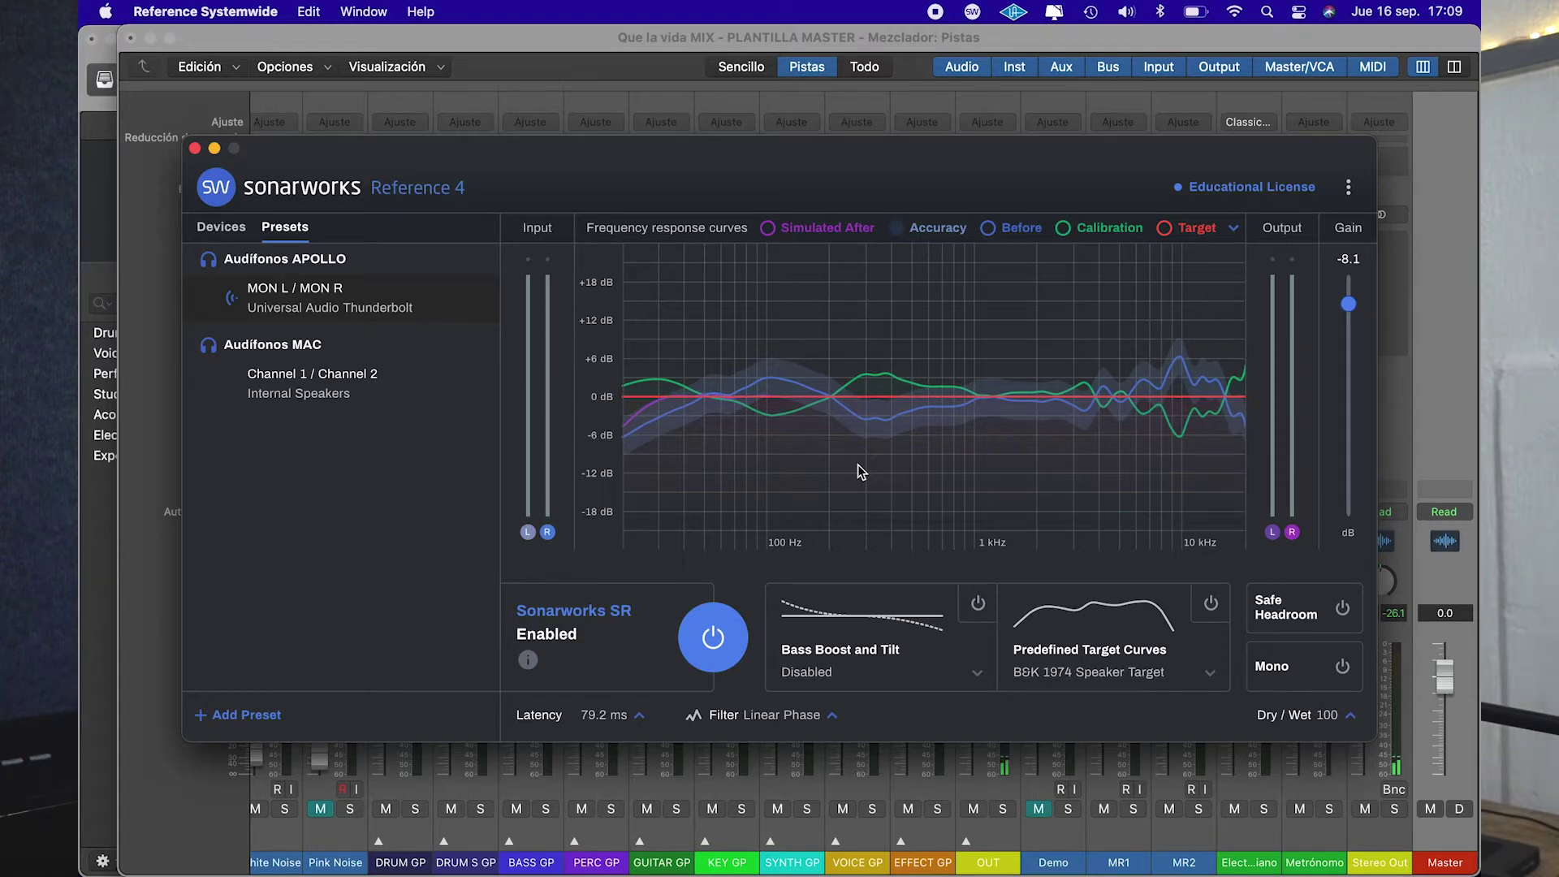
click(101, 556)
click(1438, 150)
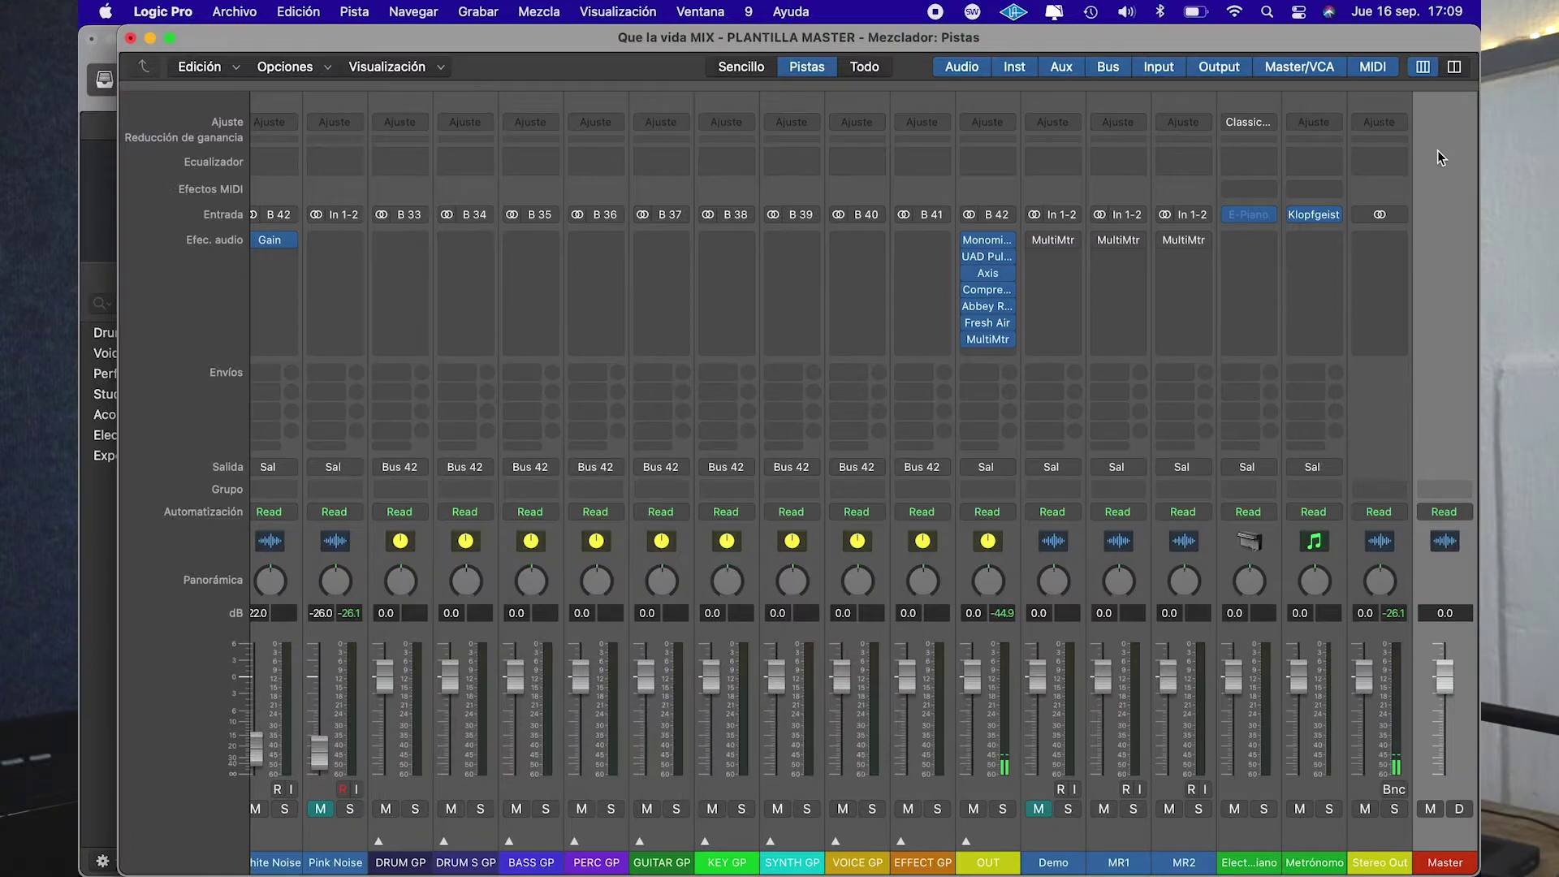
Examine the mixer channel strips from DRUM GP through the group buses to OUT, checking their fader levels and inserts
scroll(479, 315, left, 20)
scroll(479, 315, left, 10)
click(84, 571)
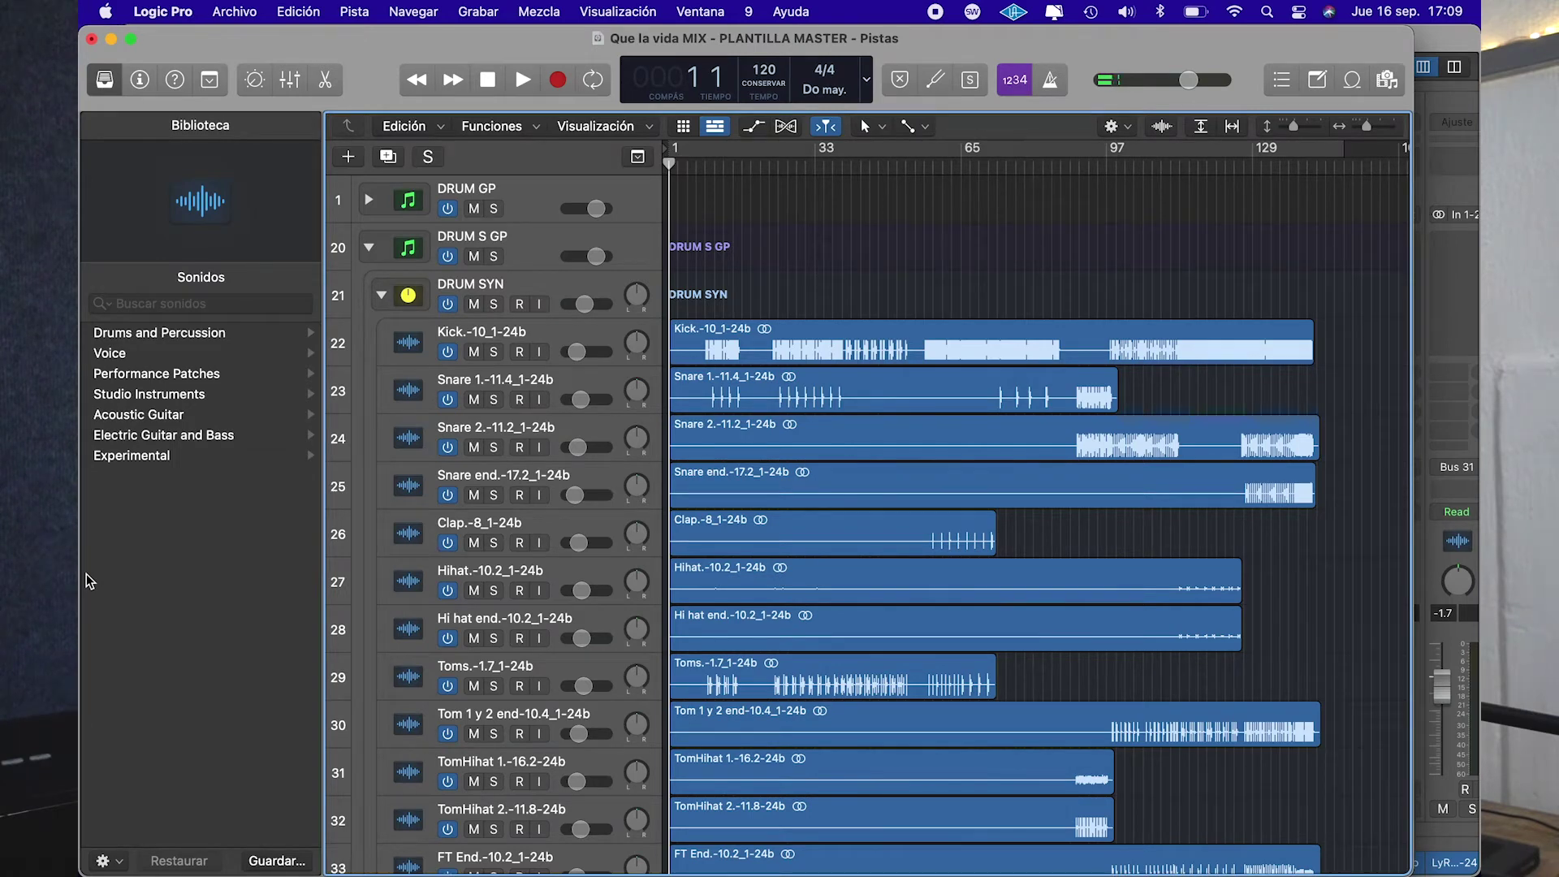
key(super+2)
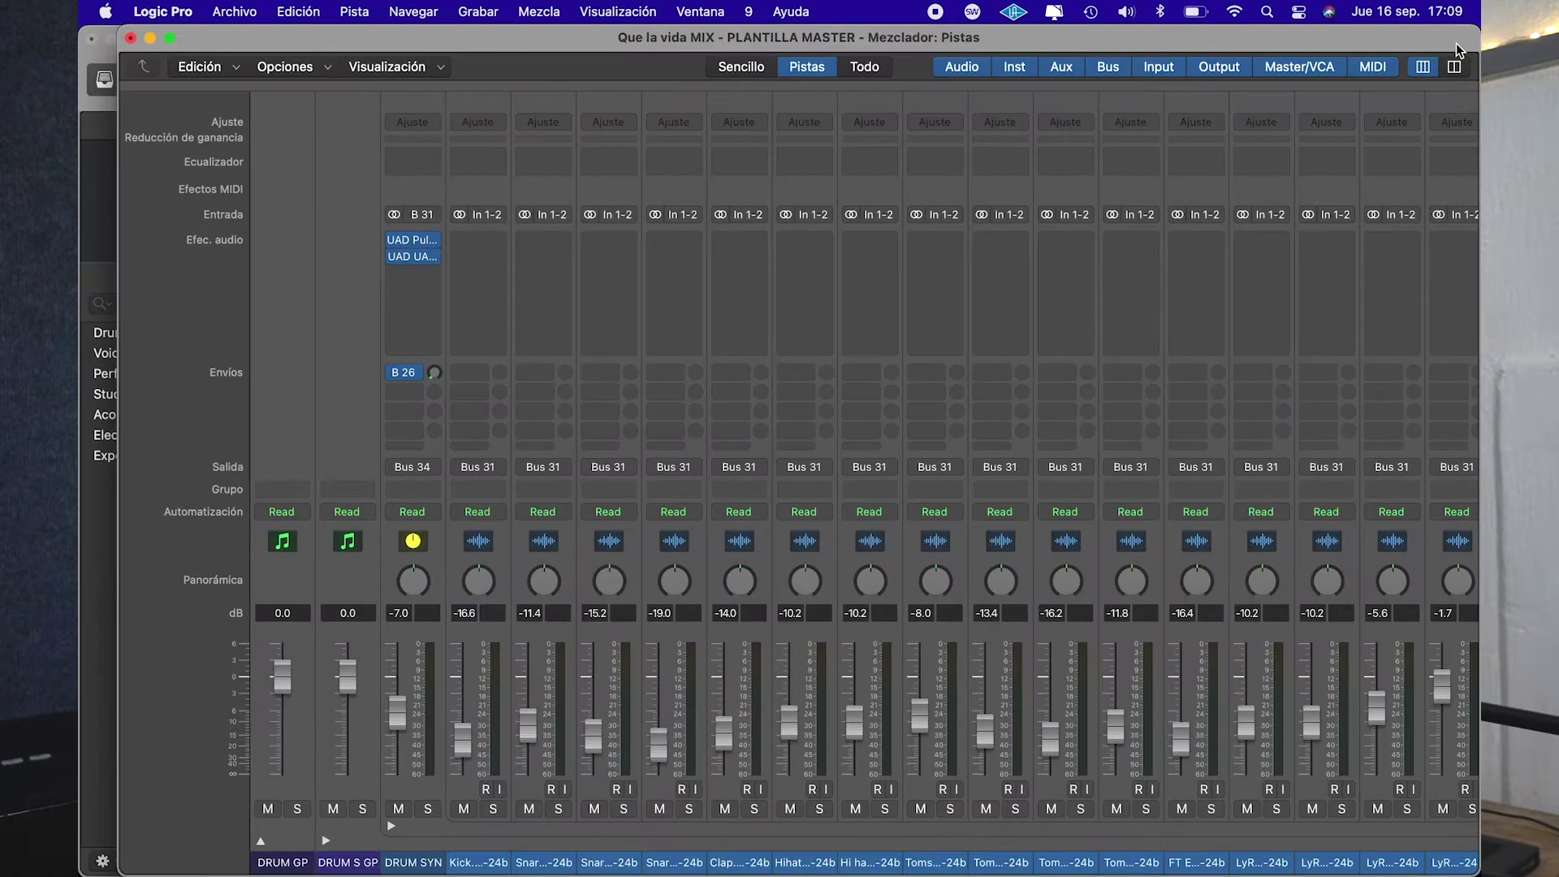
scroll(1133, 299, right, 15)
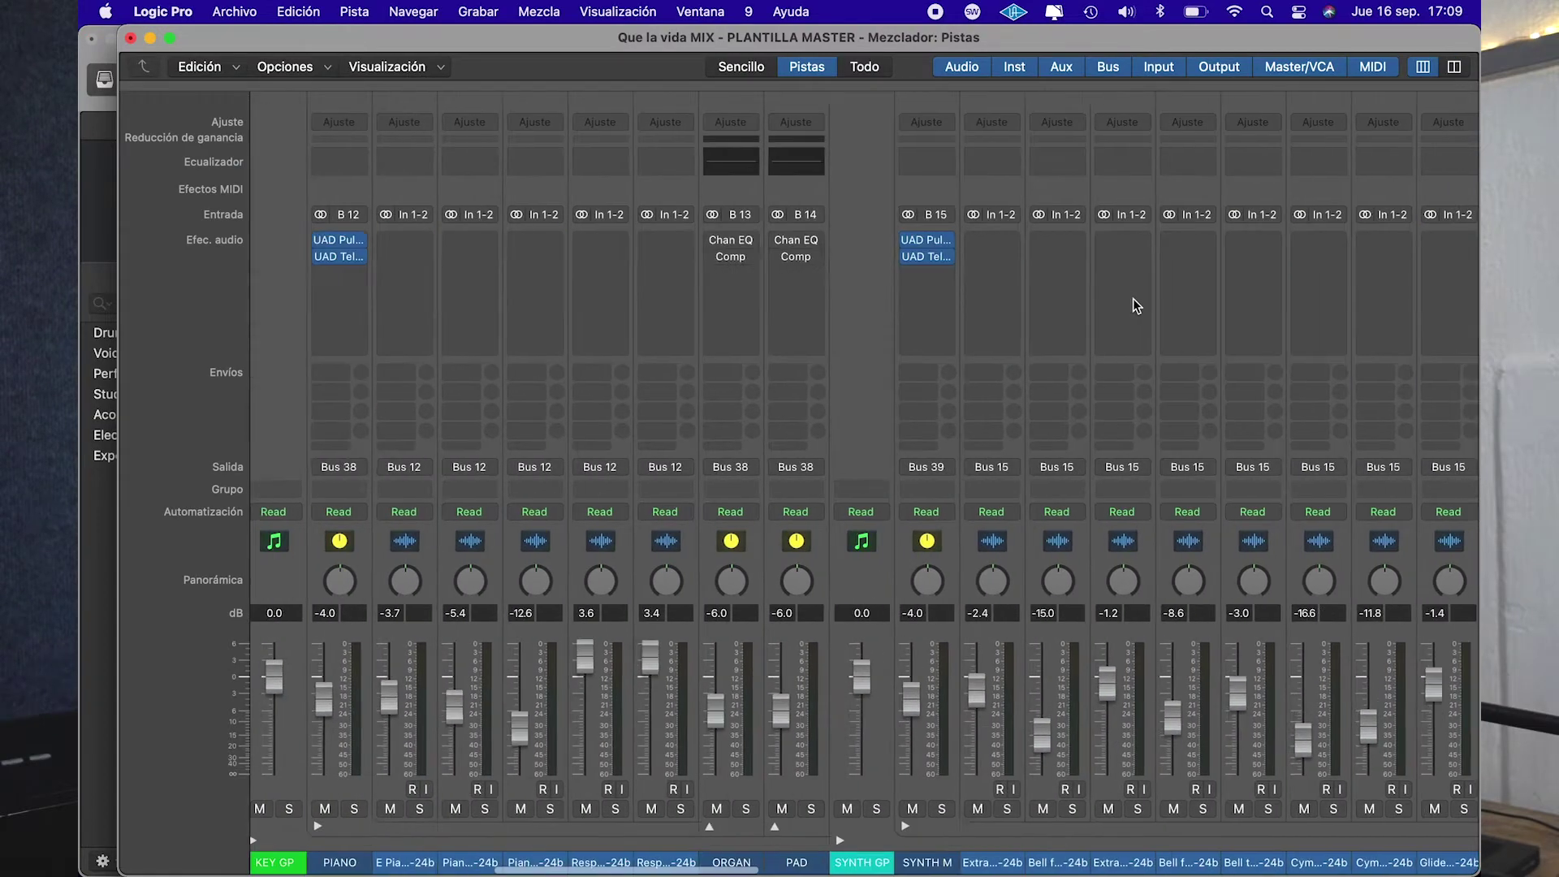
scroll(1132, 299, right, 3)
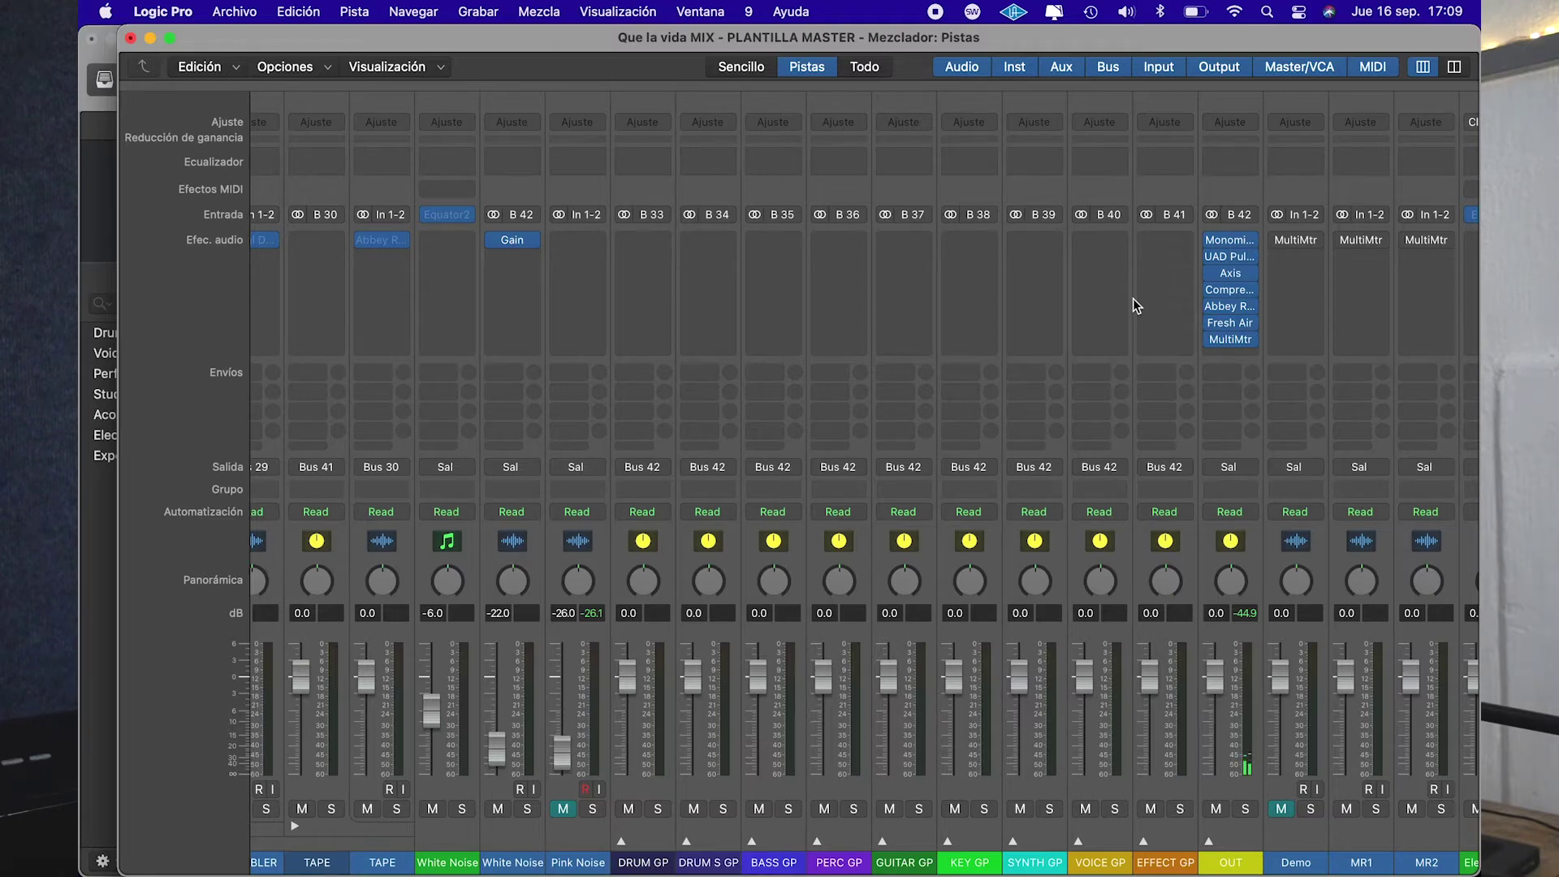
scroll(808, 316, left, 10)
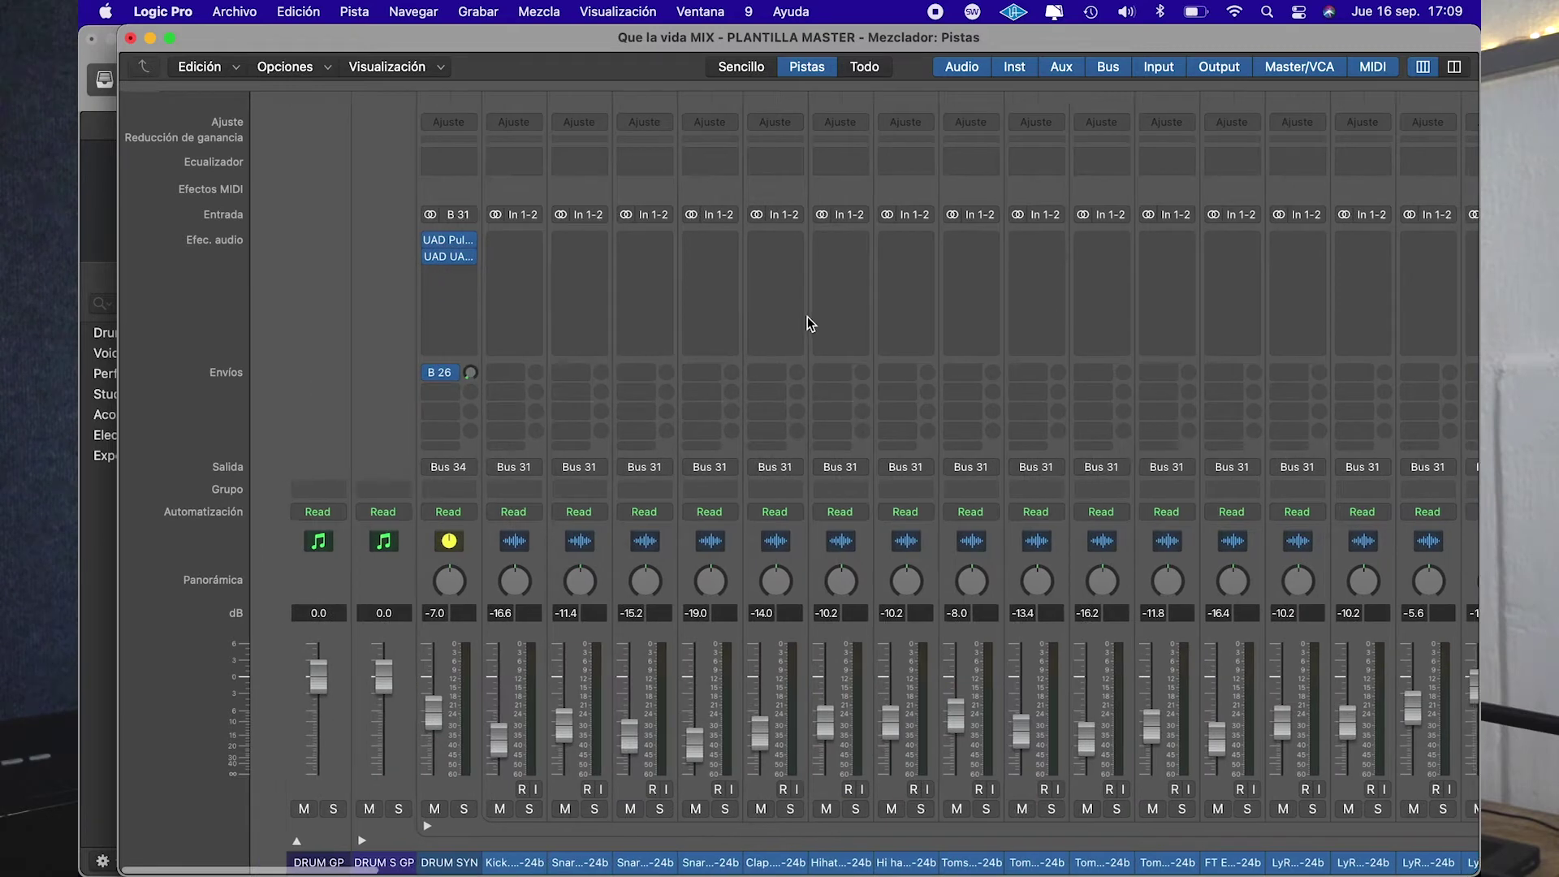
Play the song from the start and compare its sound with the Sonarworks SR correction disabled and enabled again
click(83, 510)
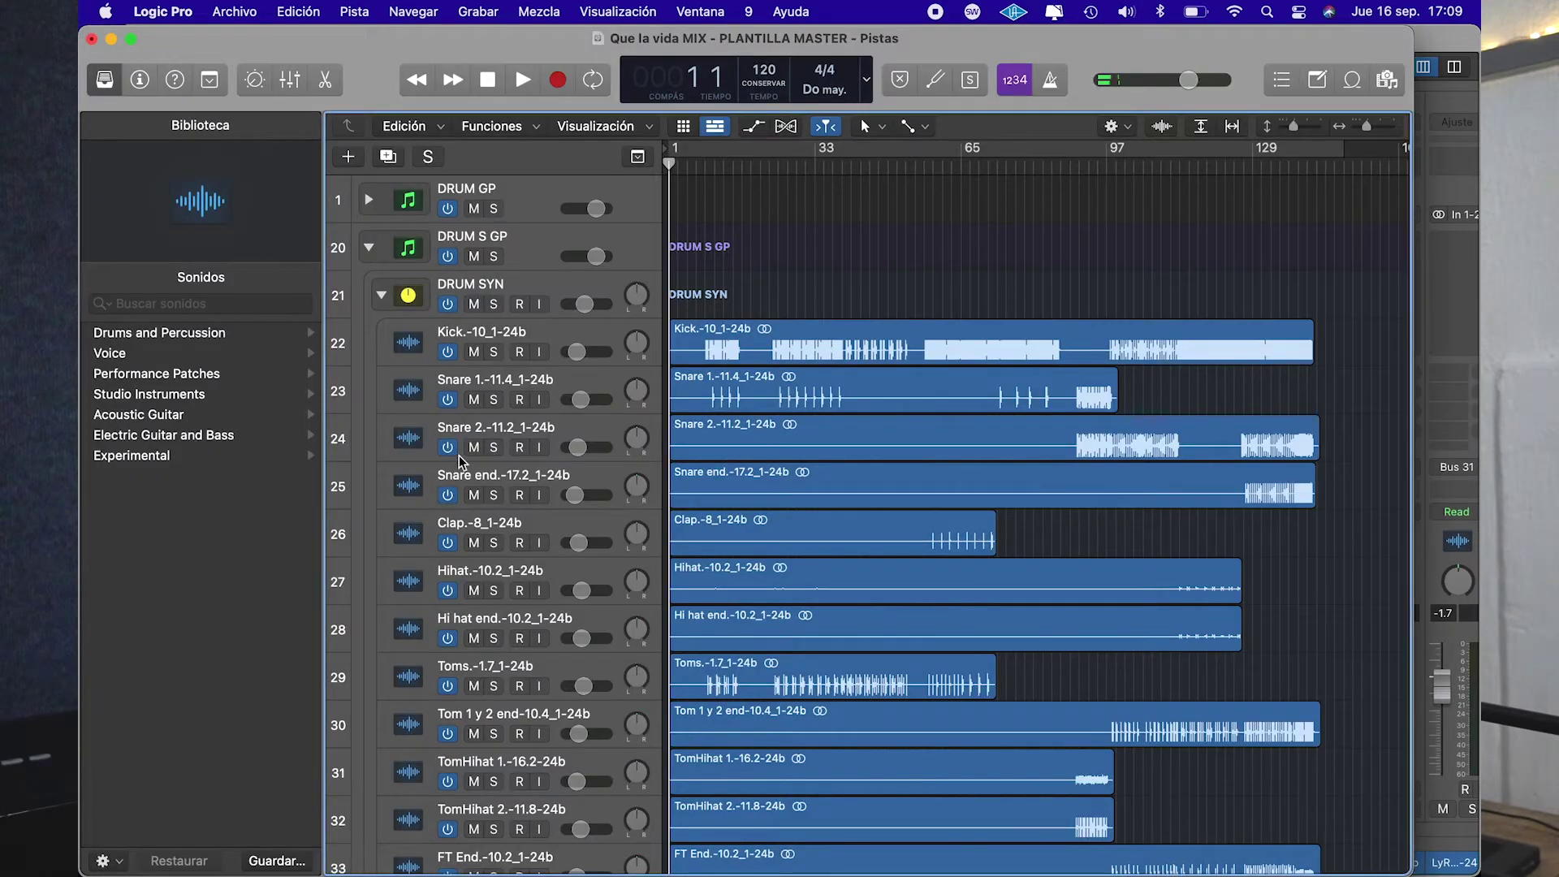
key(space)
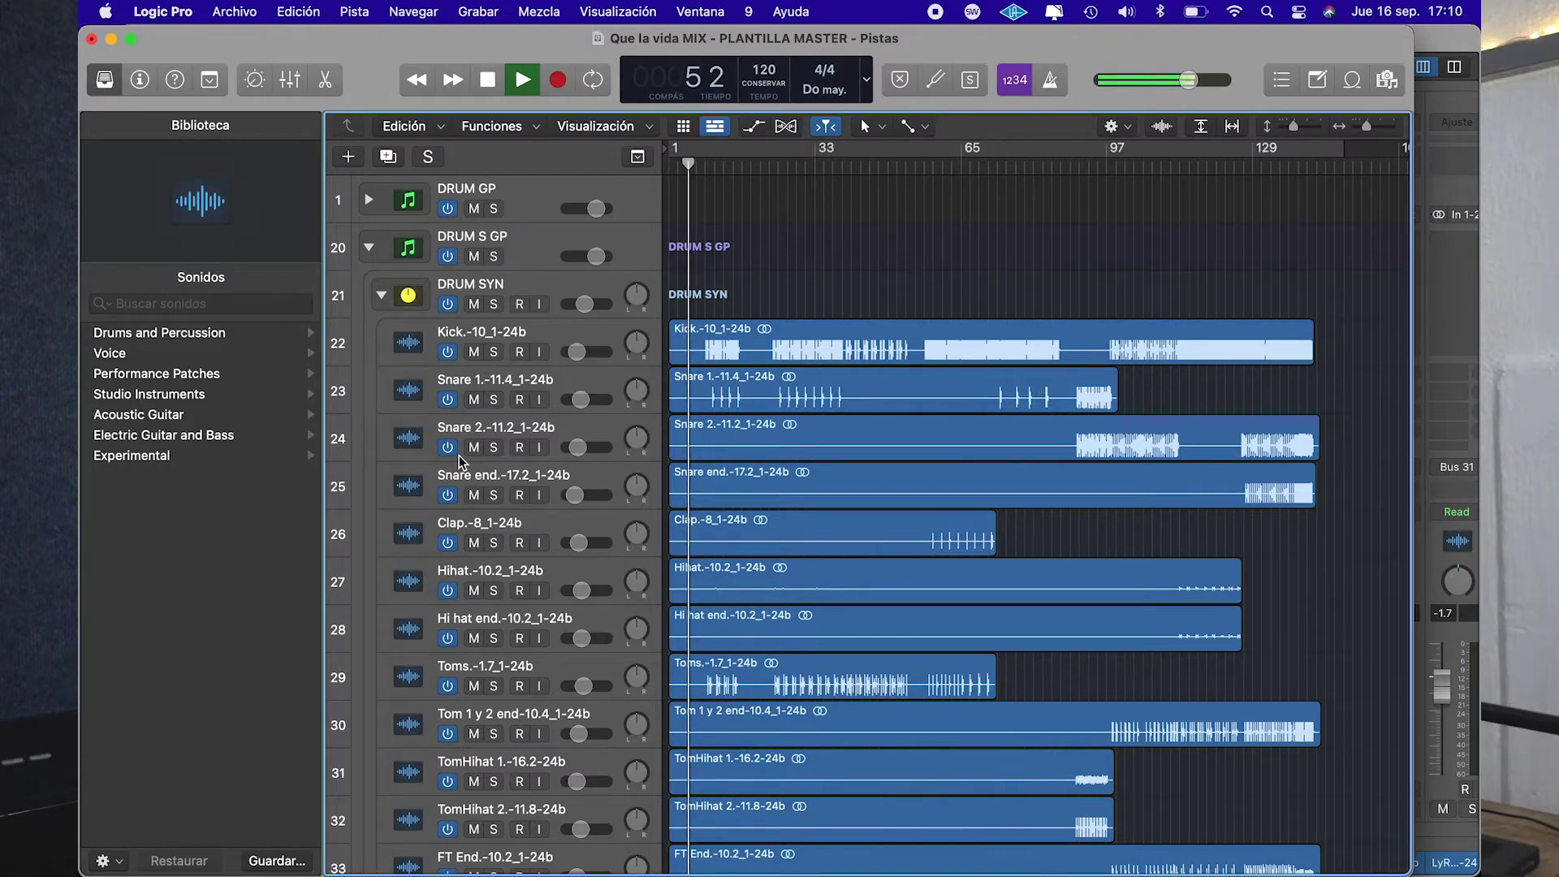
click(1088, 828)
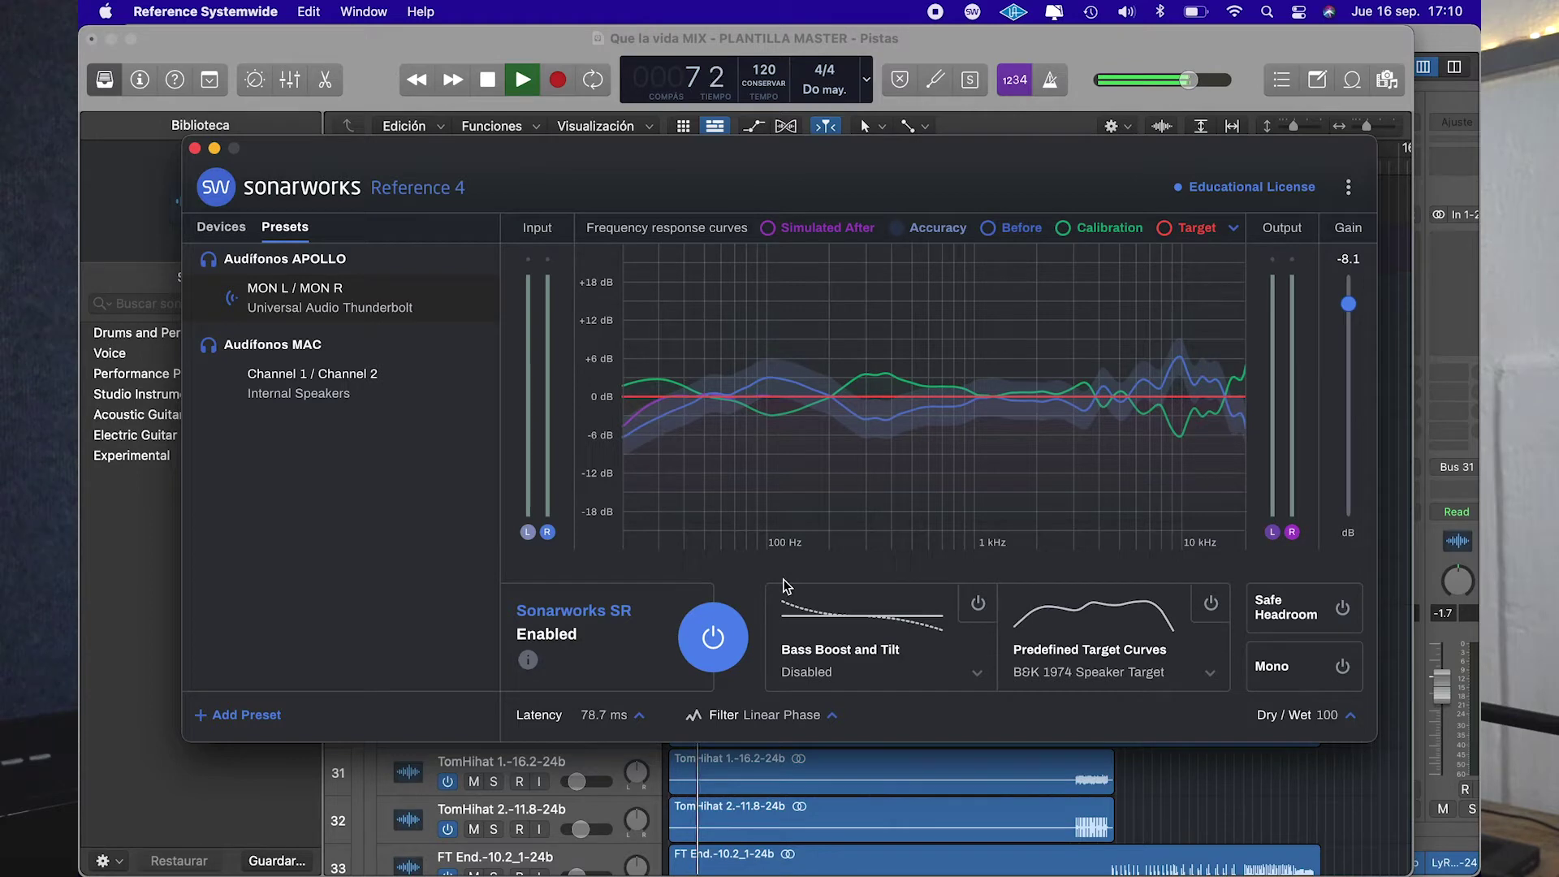
click(713, 641)
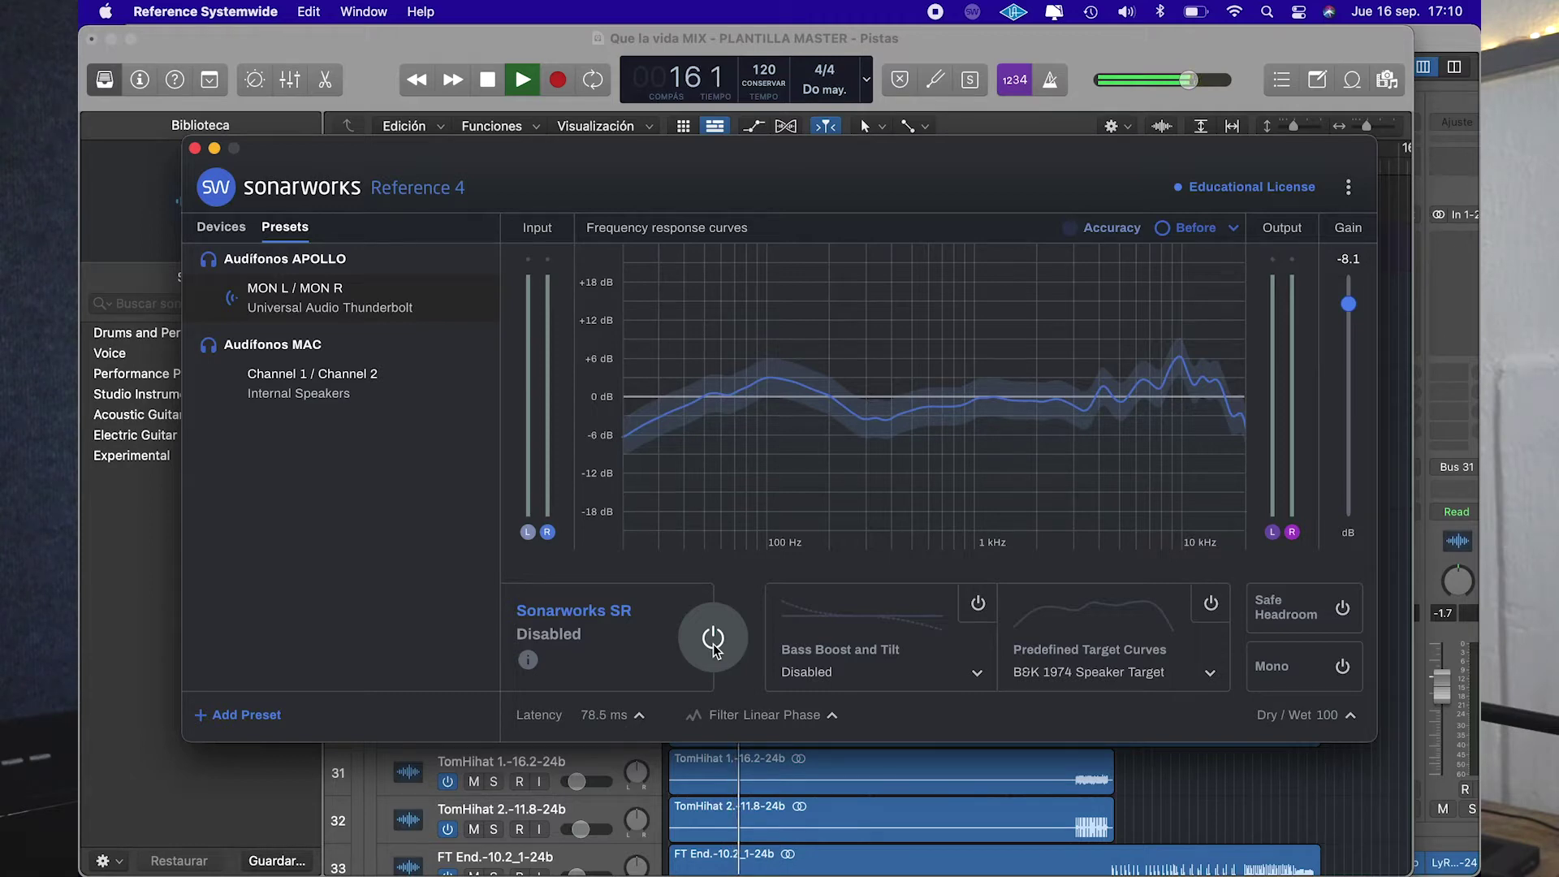
click(713, 639)
click(156, 606)
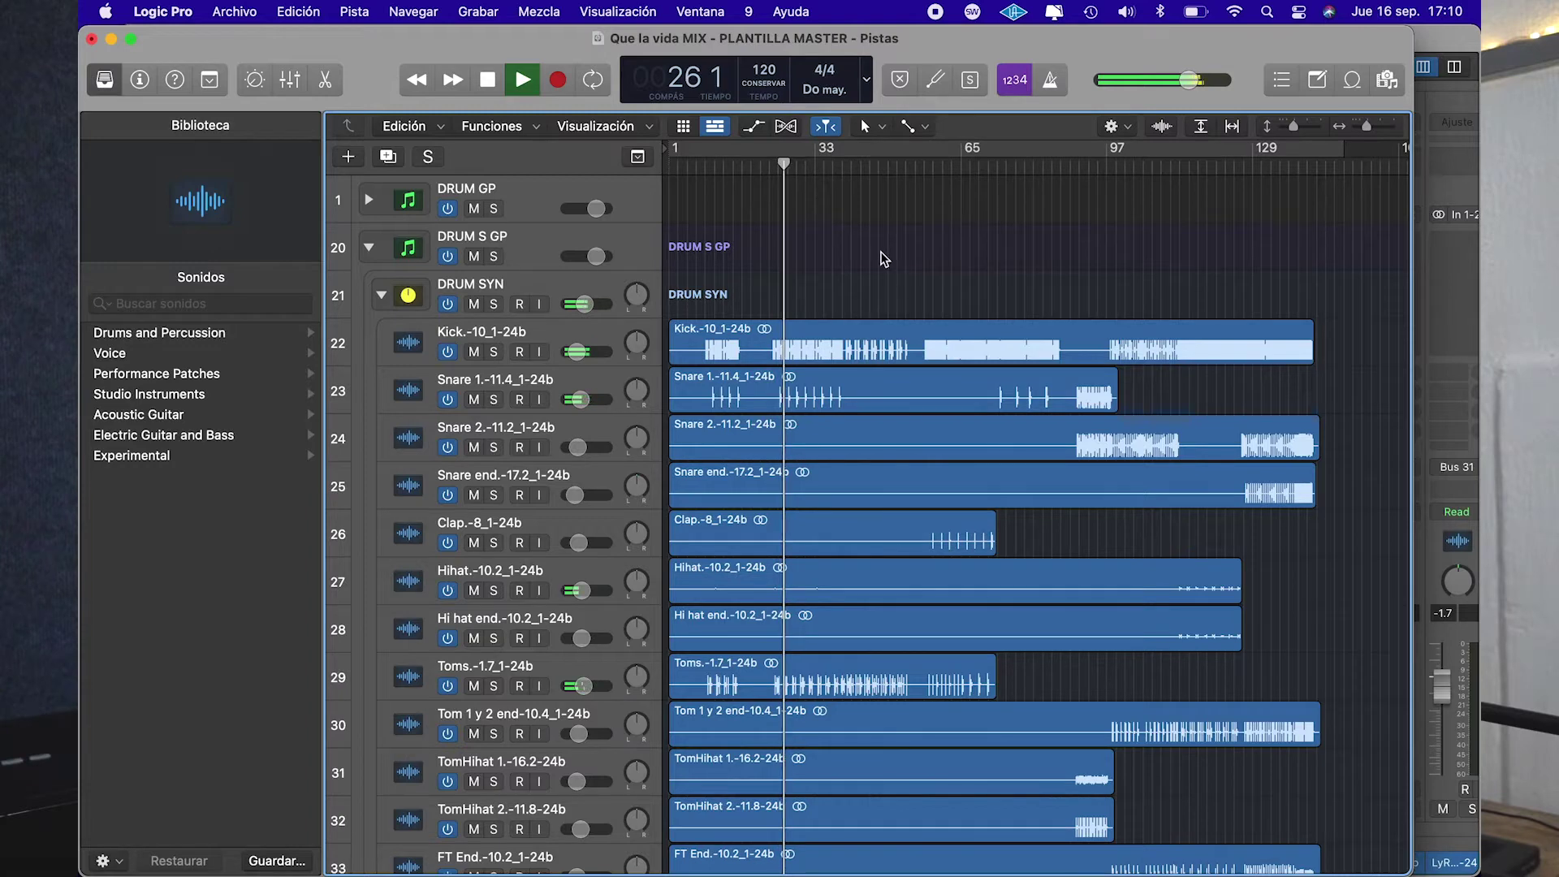
During playback, lower the BASS channel's volume to -9.0 dB and the BASS SYN channel's volume to -8.0 dB in the mixer
click(1429, 44)
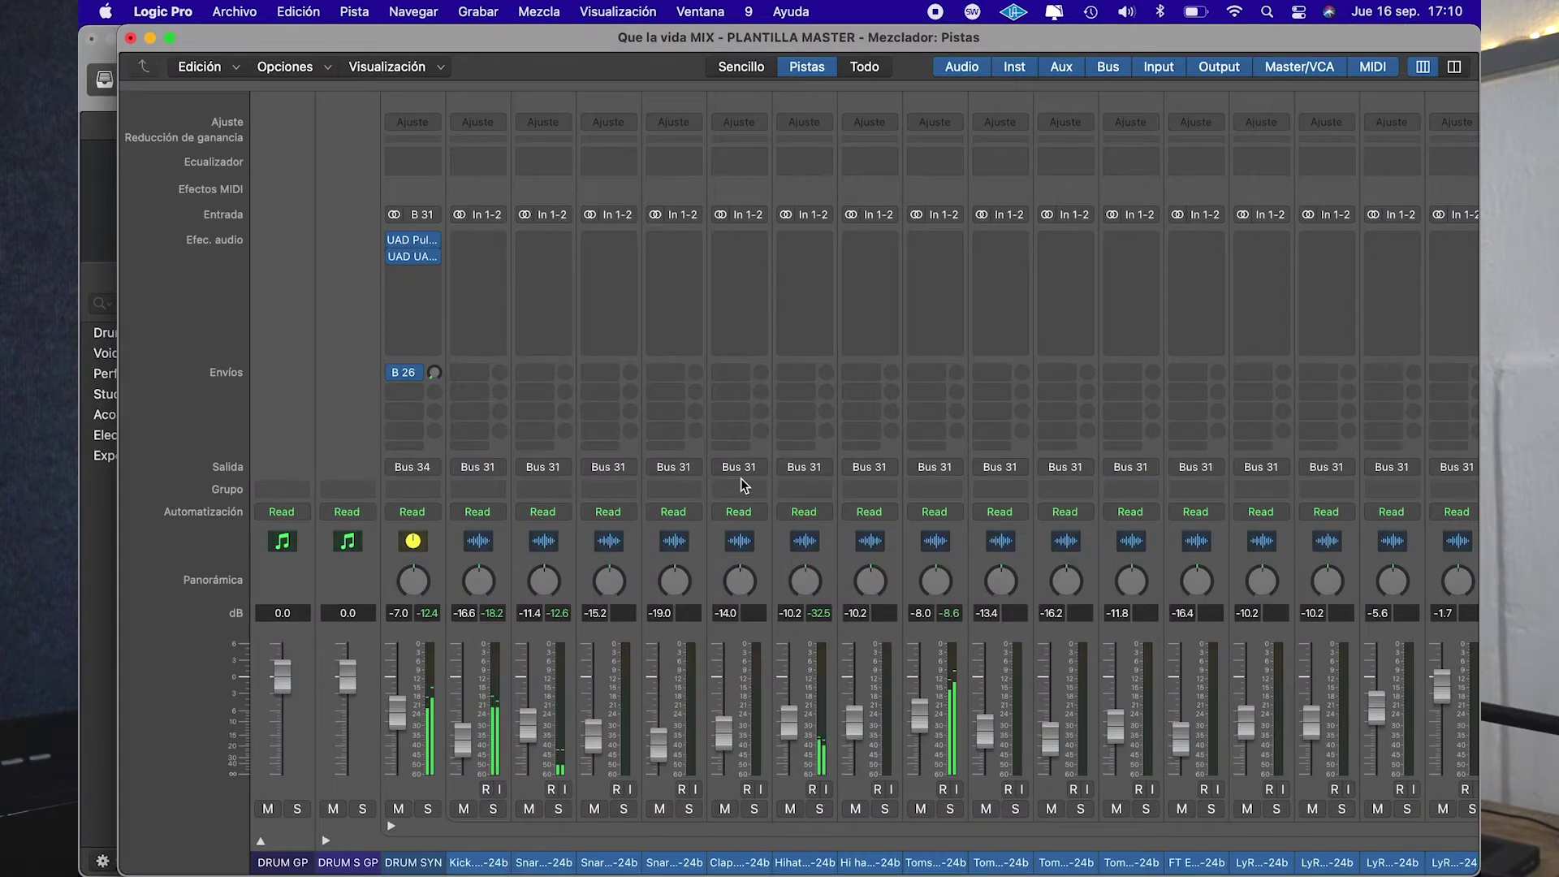
scroll(740, 481, right, 2)
scroll(740, 485, right, 15)
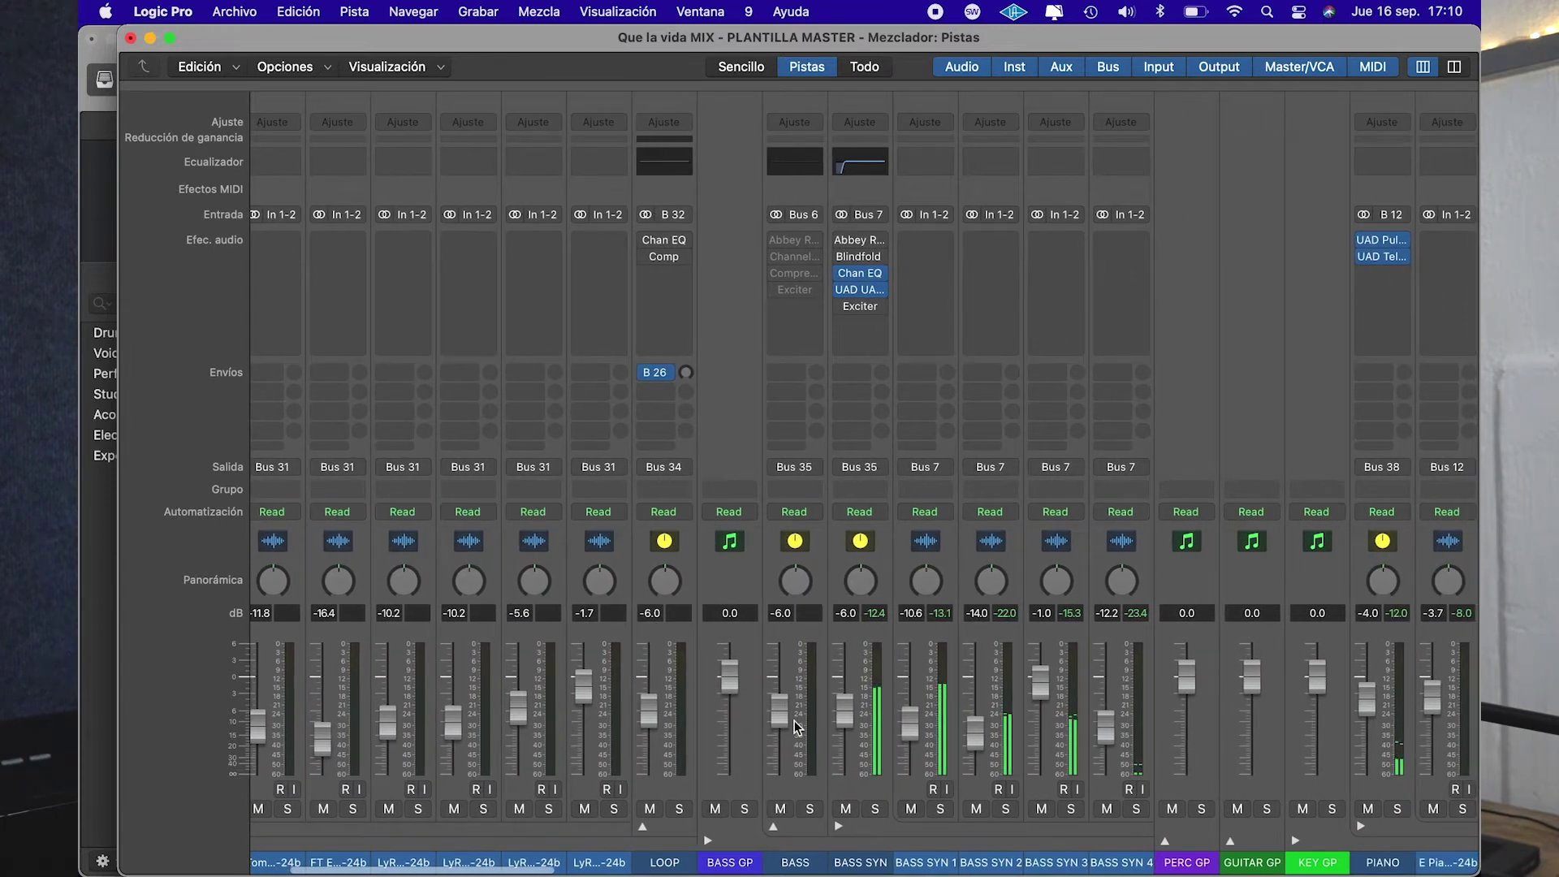
click(785, 715)
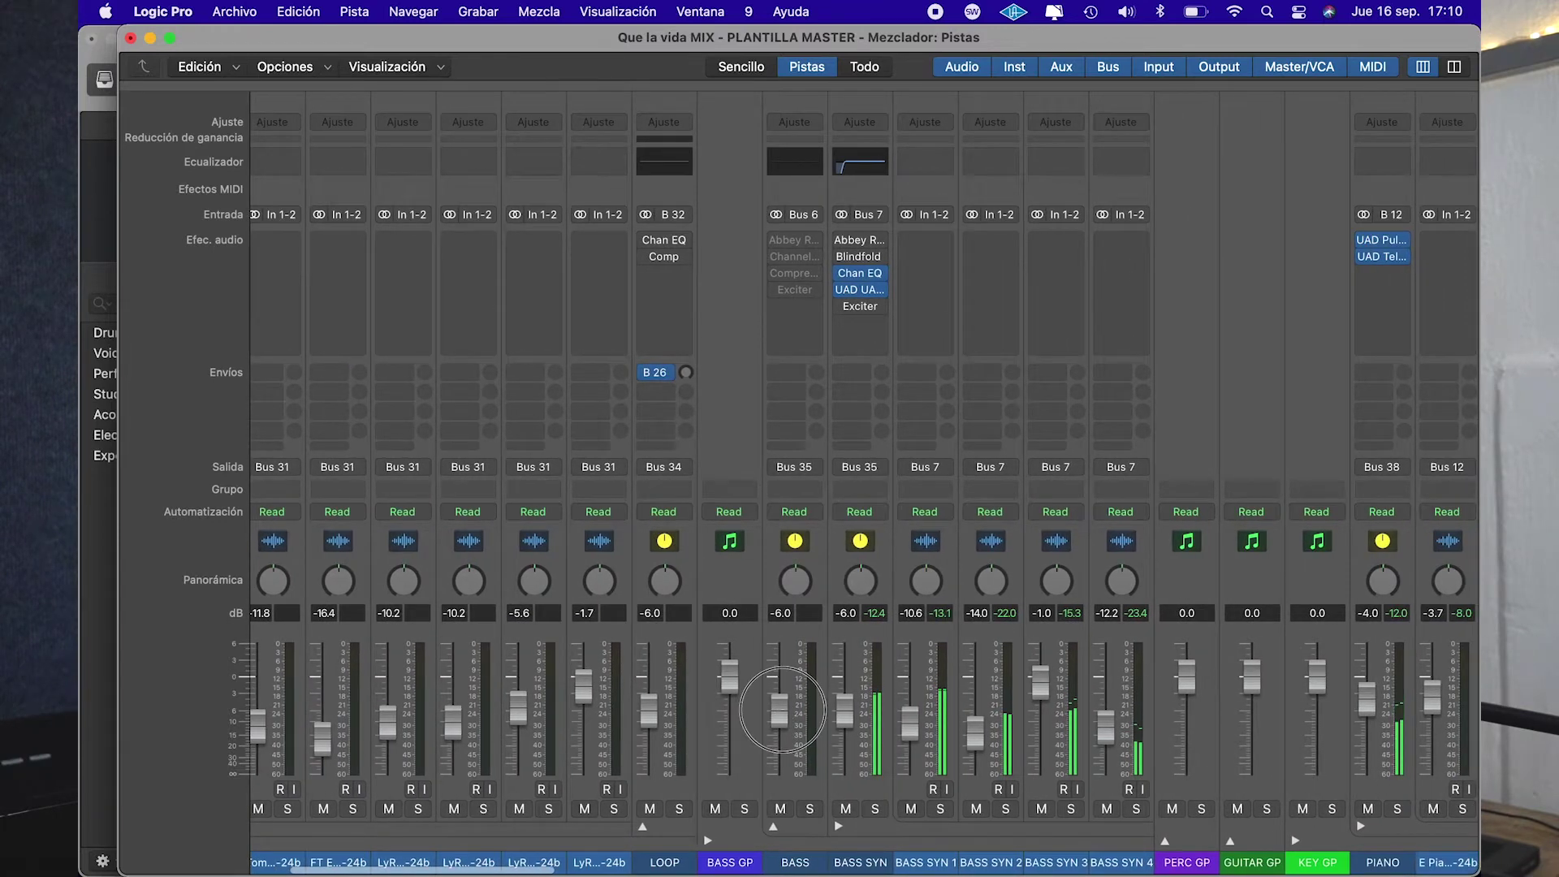
drag(782, 715, 782, 716)
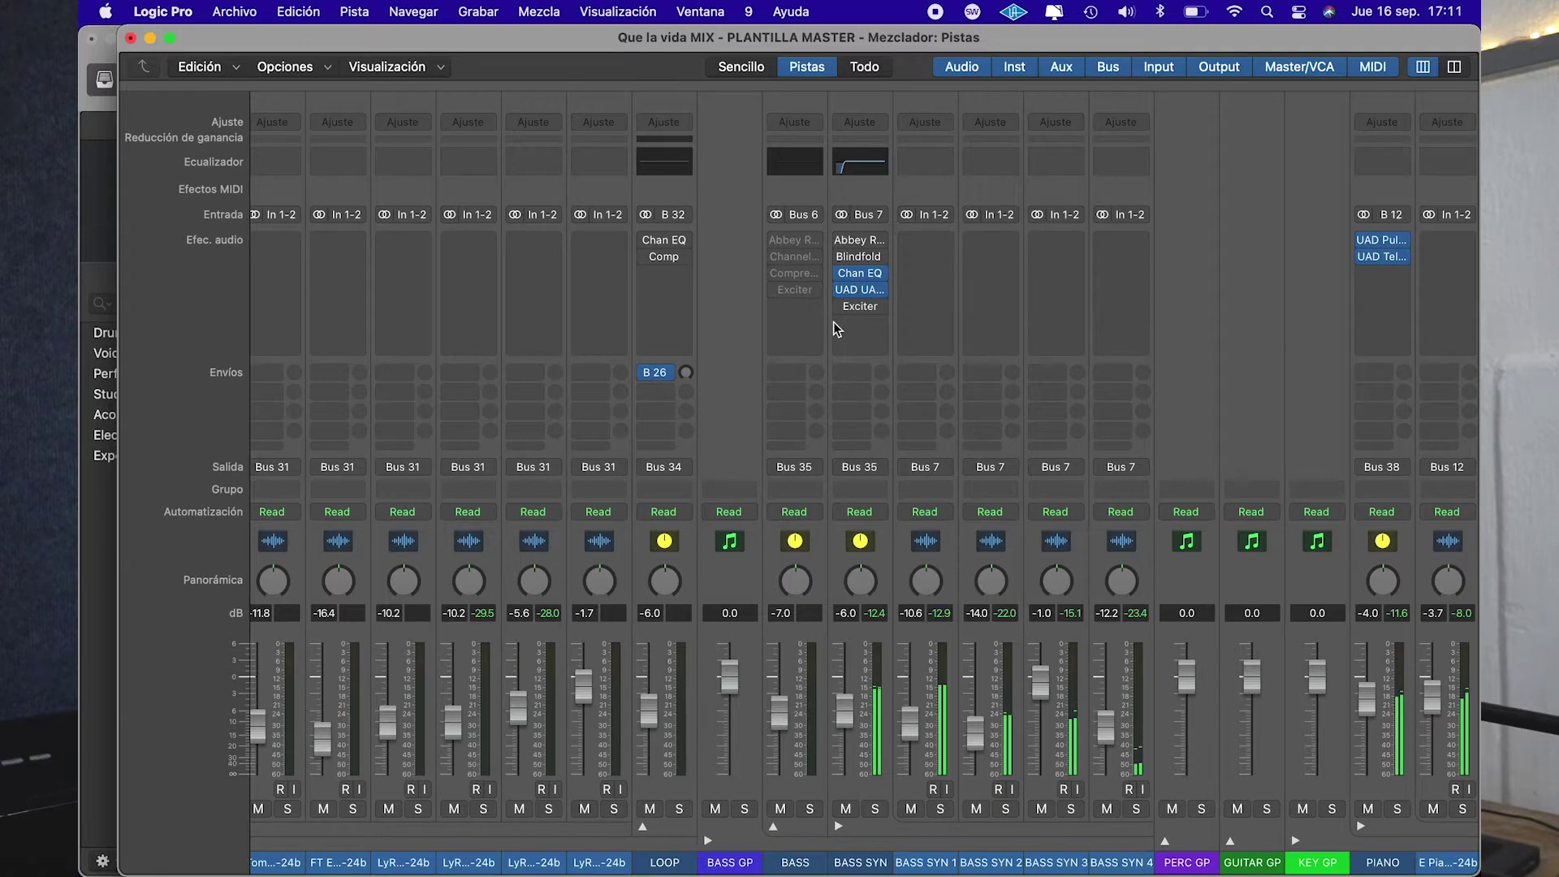
scroll(731, 410, left, 10)
scroll(731, 409, left, 1)
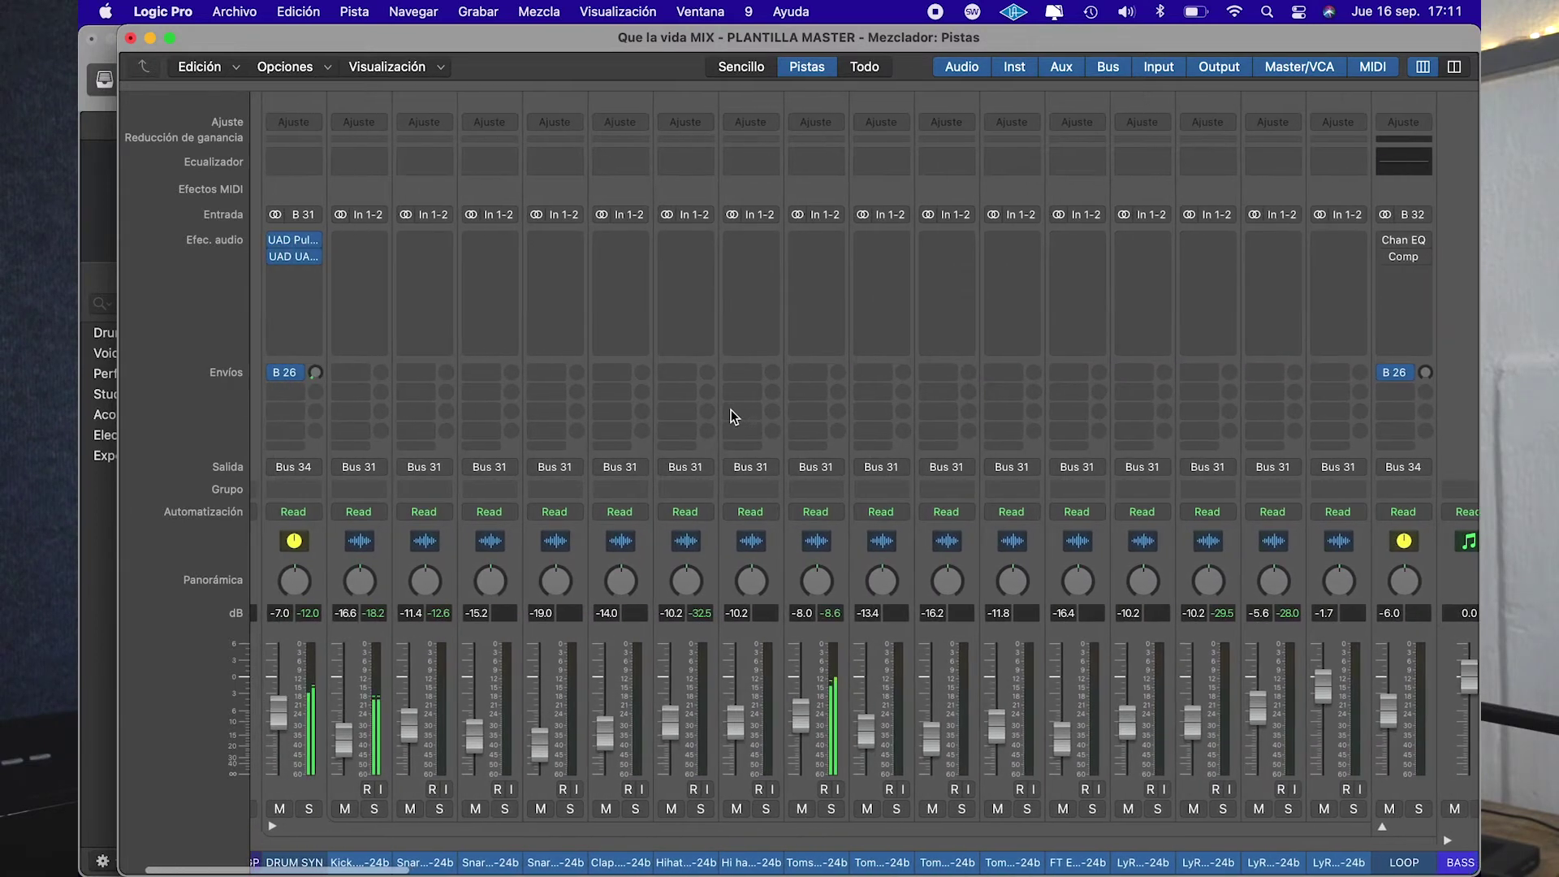
scroll(731, 409, right, 7)
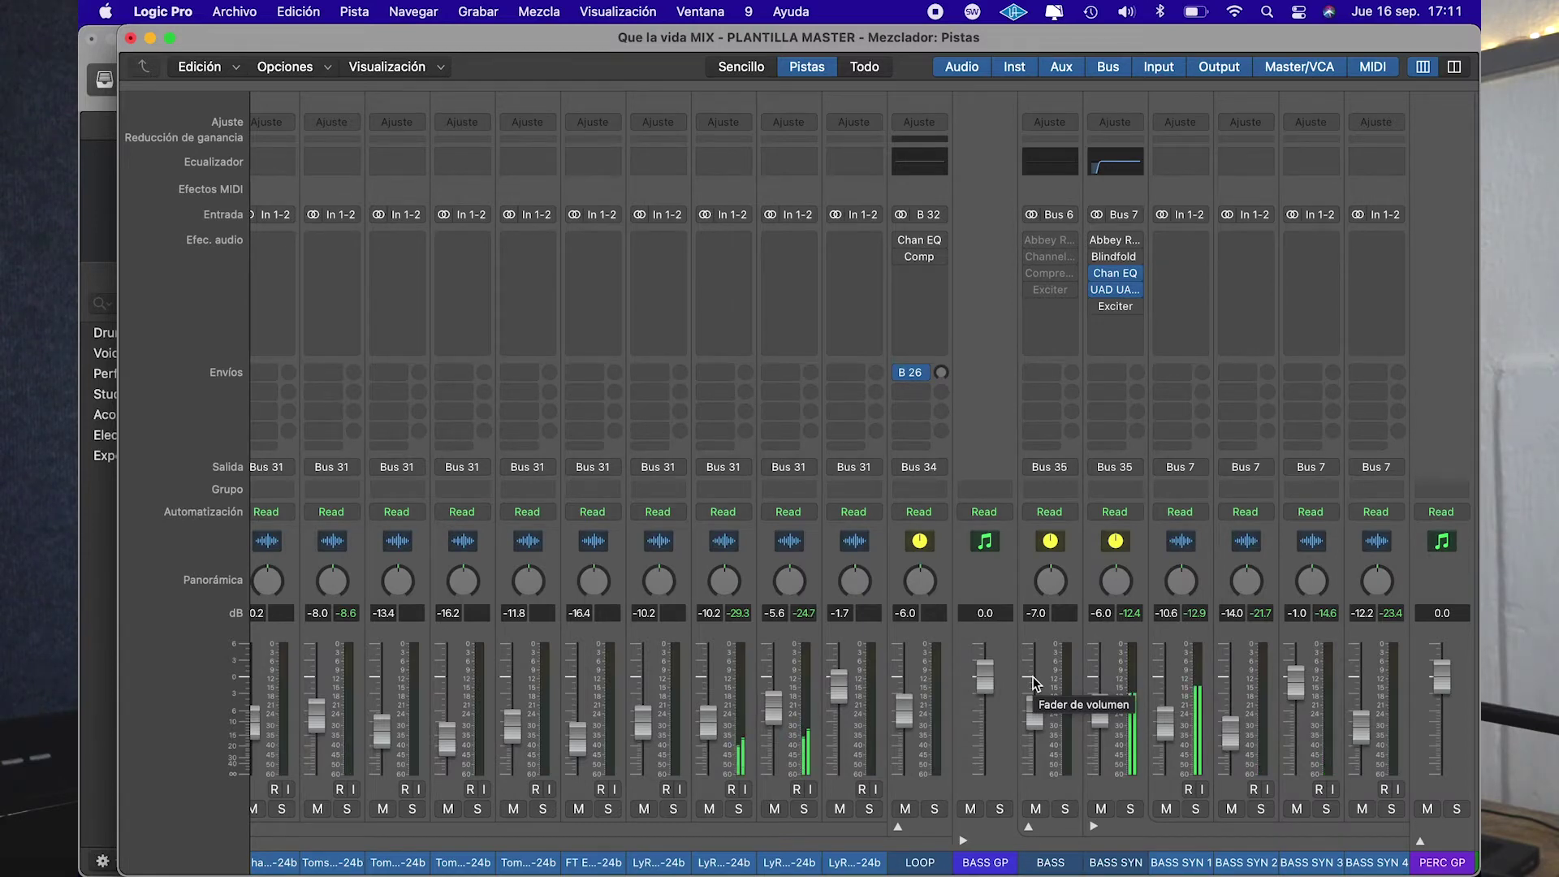
drag(1033, 718, 1033, 713)
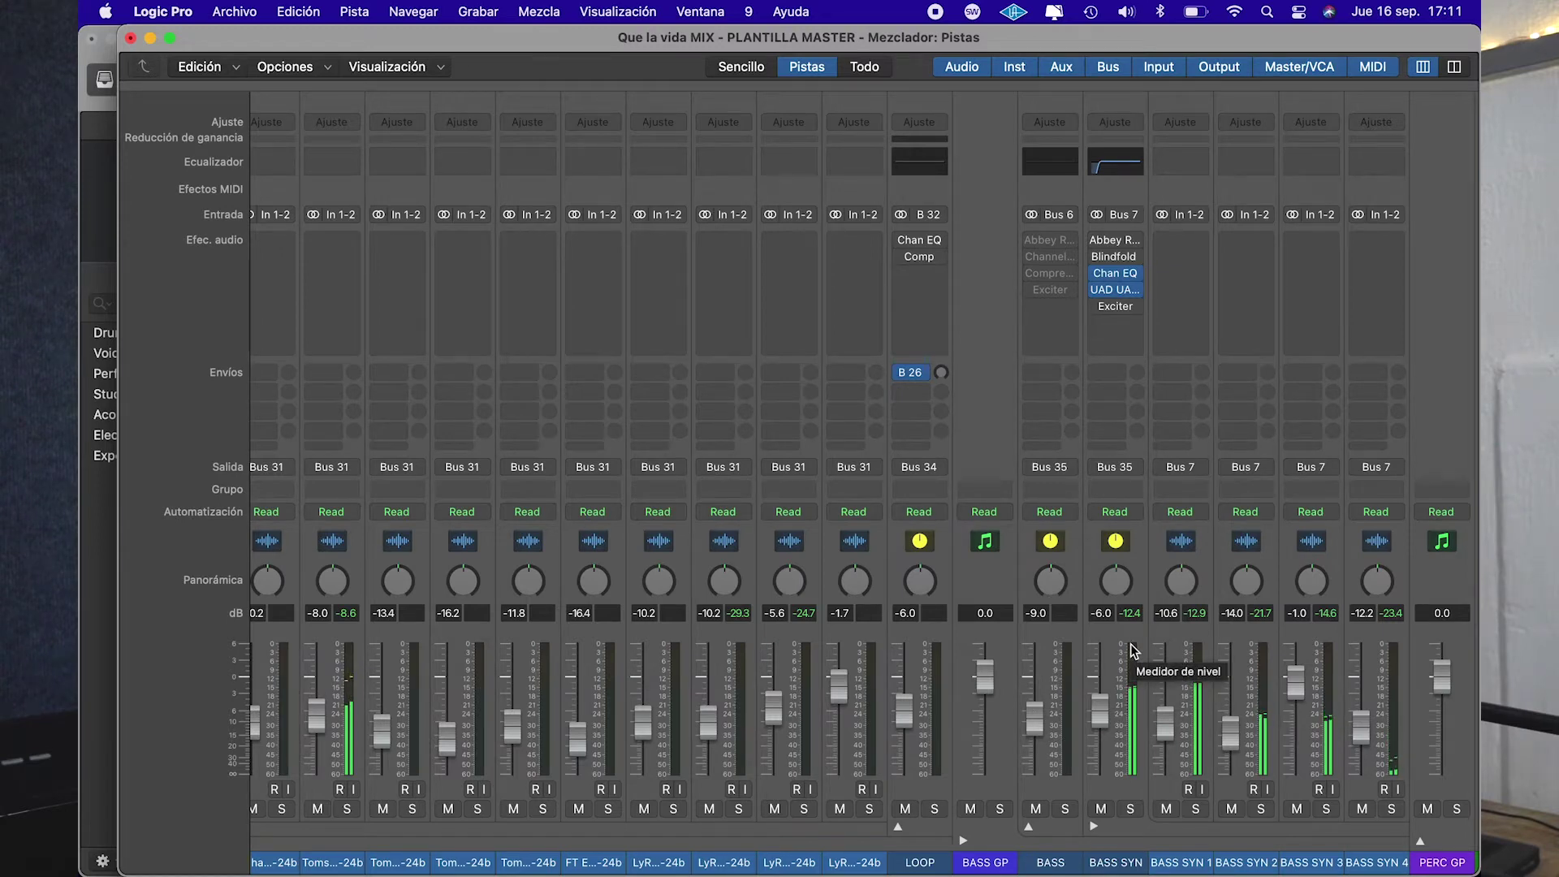
drag(1103, 714, 1102, 719)
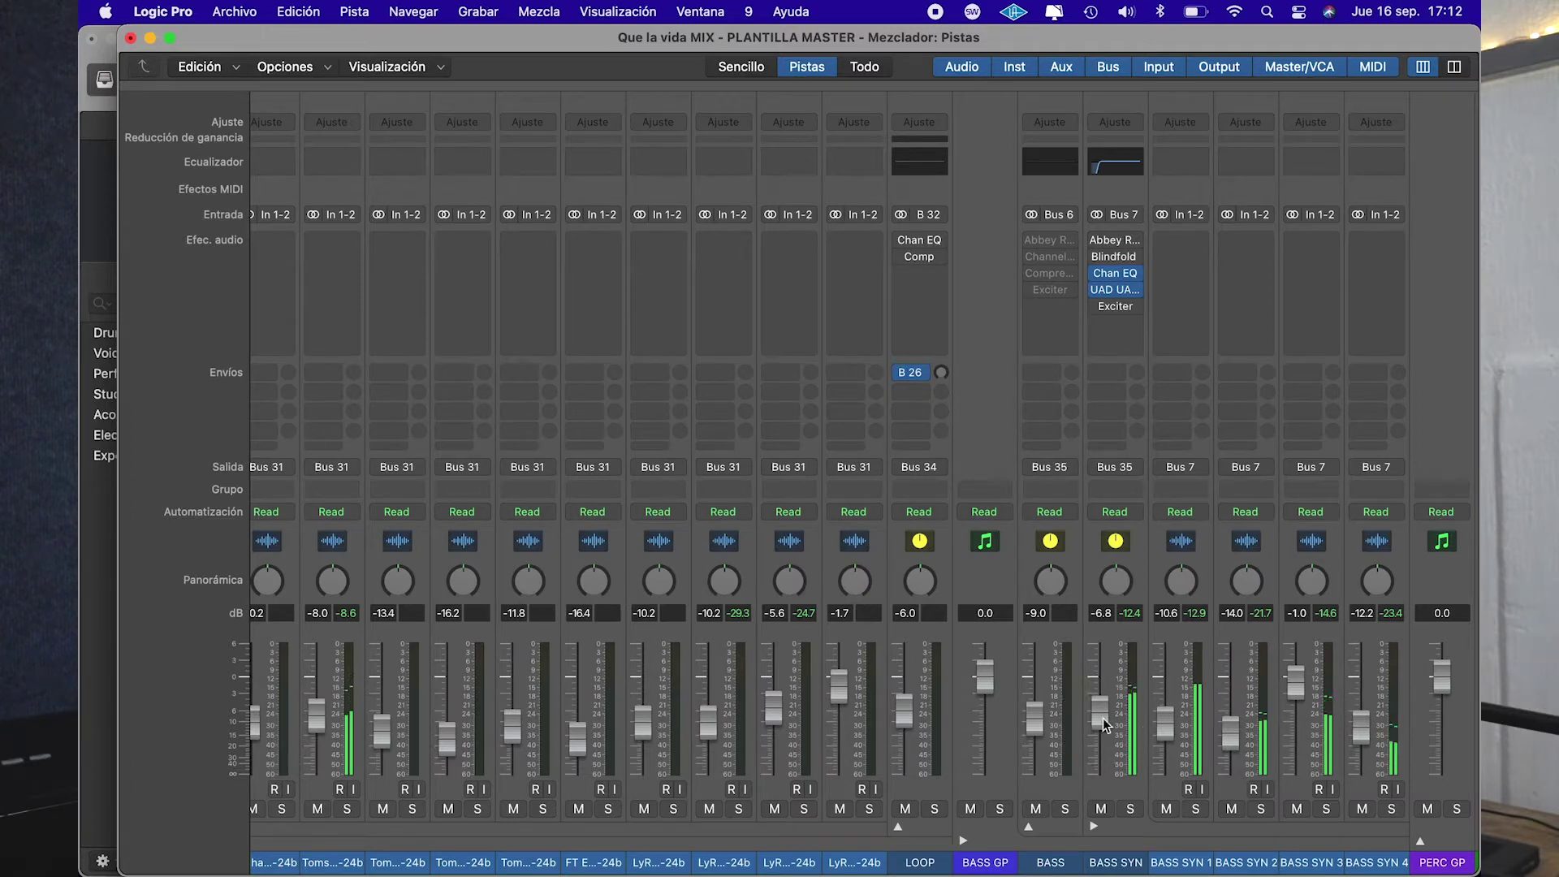
drag(1103, 718, 1103, 724)
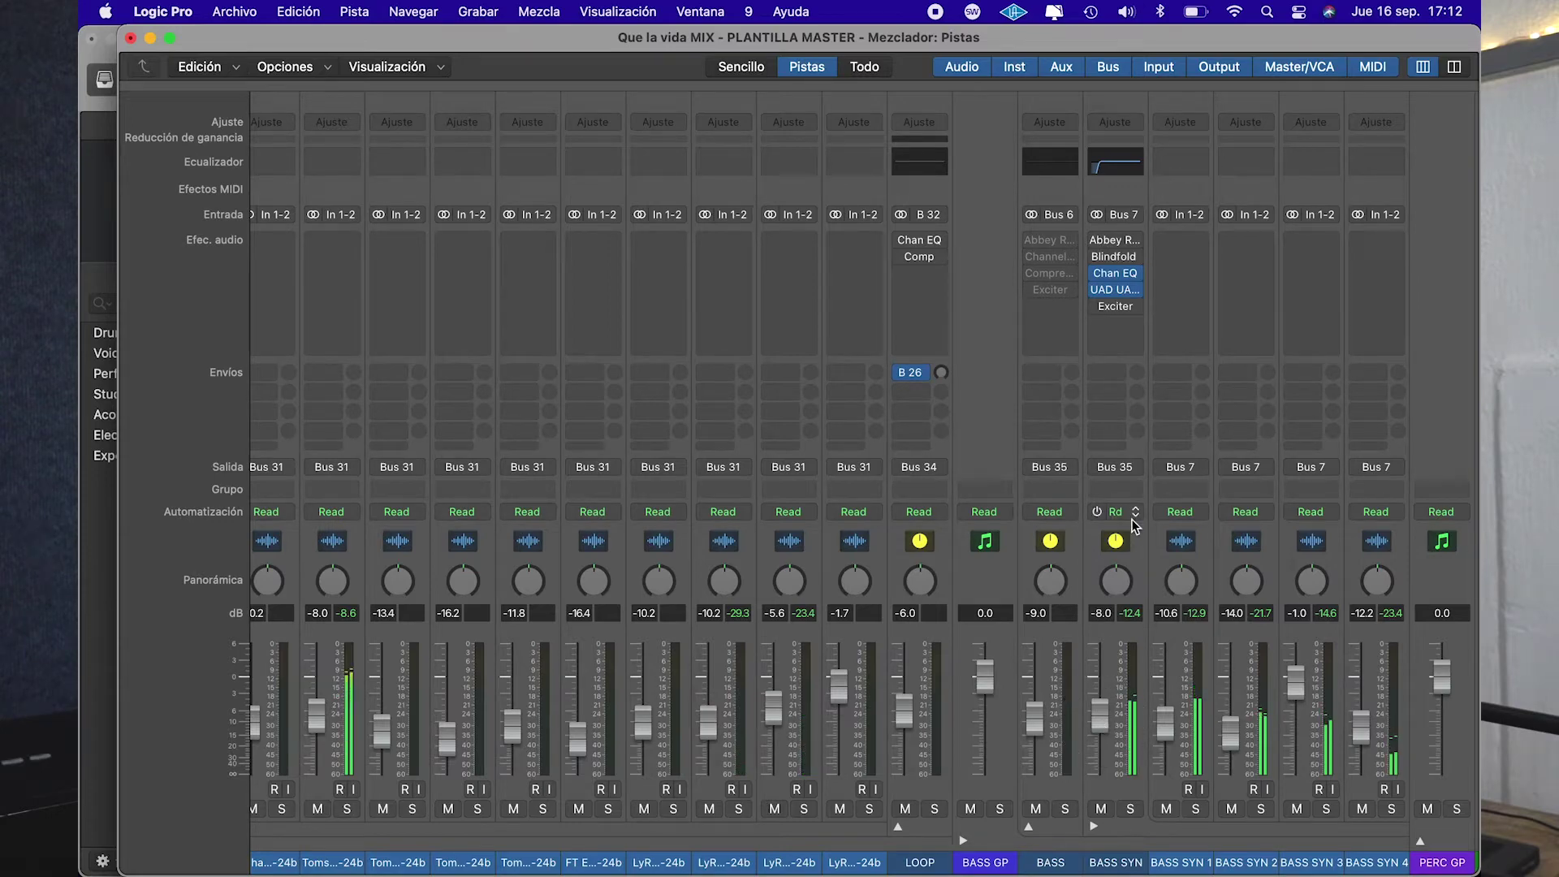
Check the levels of the group channels in the mixer and locate the muted Voz ppal track in the VOICE GP group
scroll(1132, 519, right, 15)
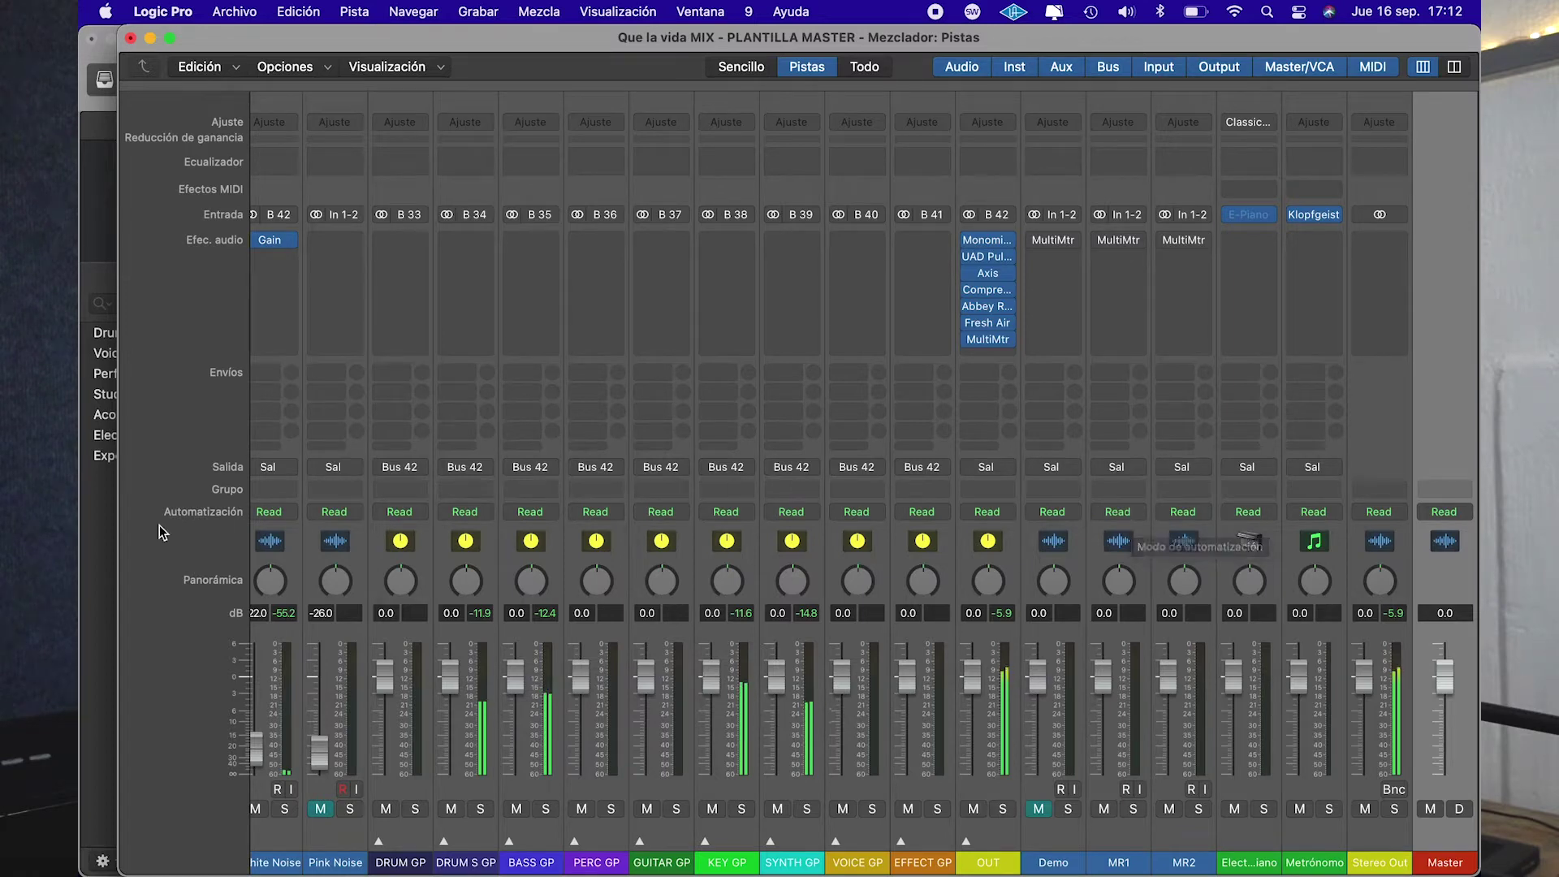
click(91, 545)
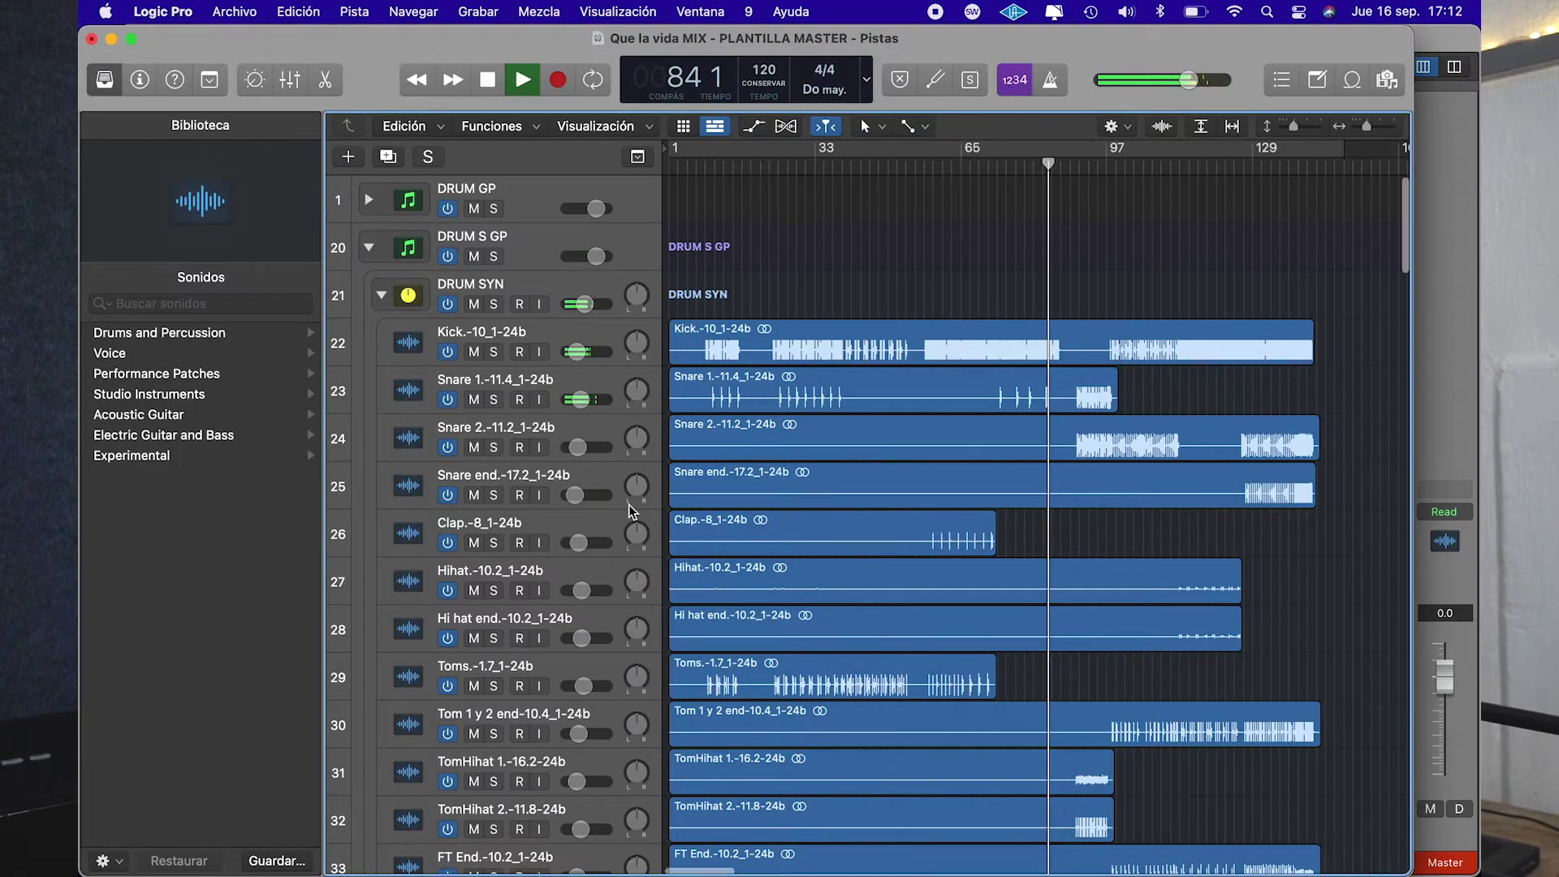
scroll(629, 504, down, 15)
scroll(629, 504, down, 20)
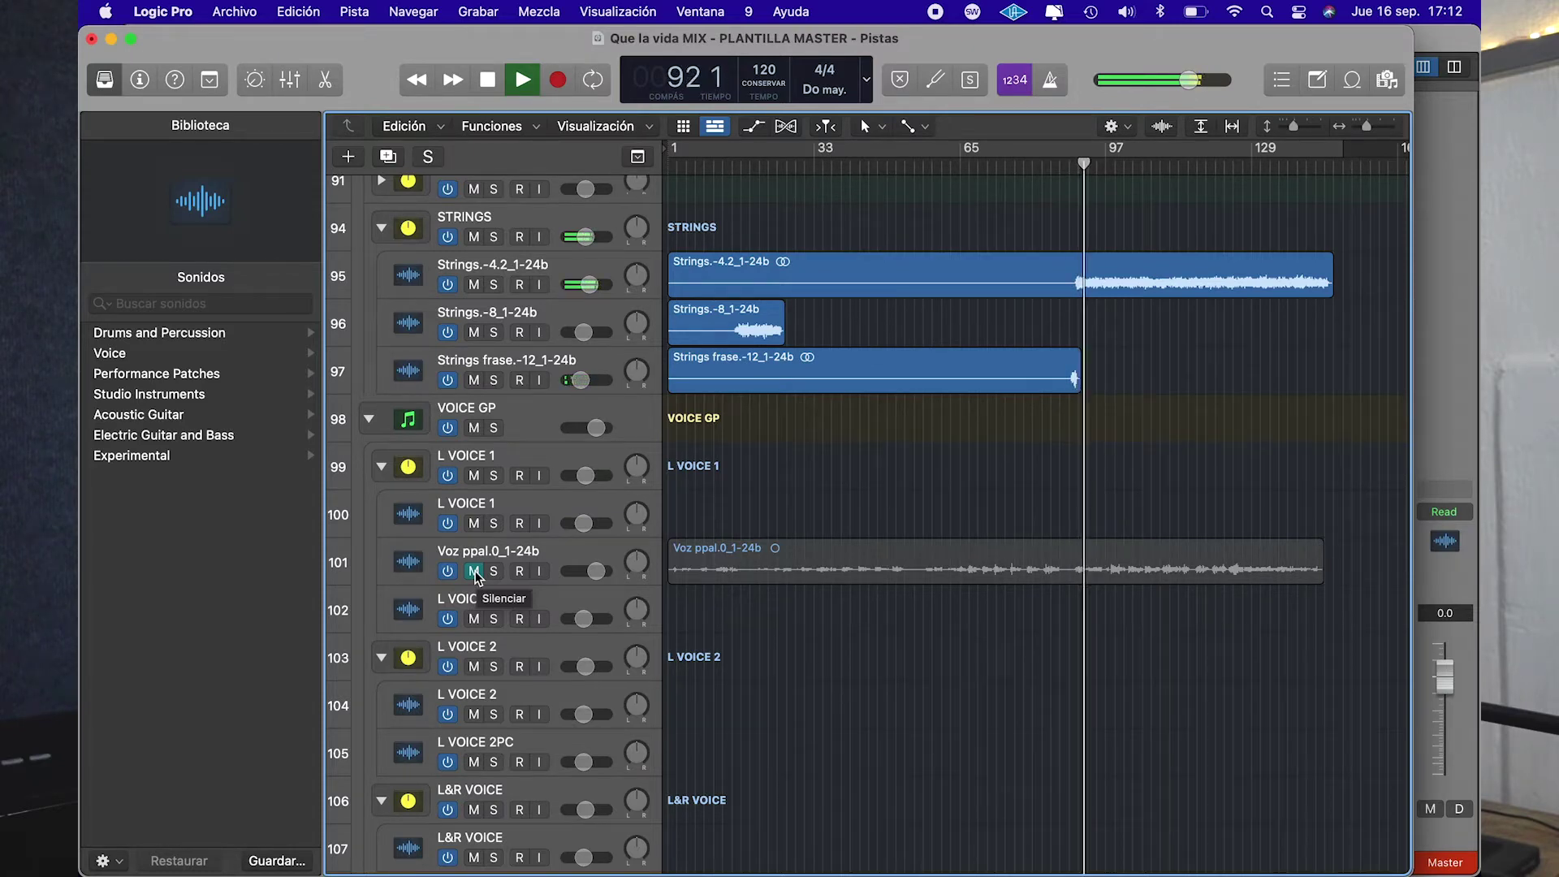
Raise the Kick channel's volume to -16.0 dB and the Snare 2 channel's volume to -14.8 dB in the DRUM SYN group
key(x)
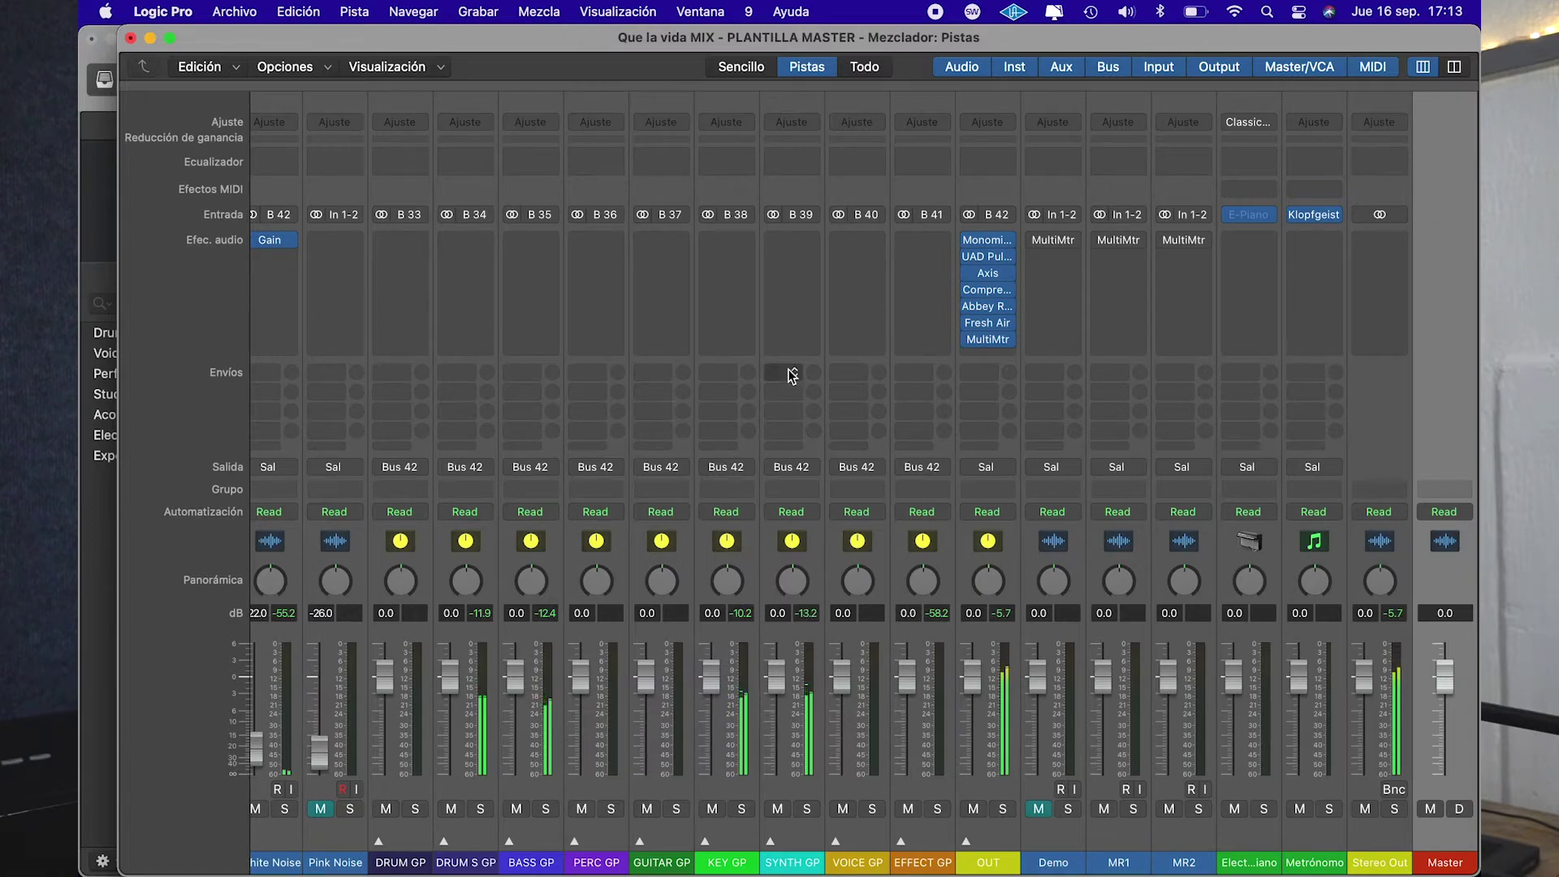
scroll(792, 375, left, 15)
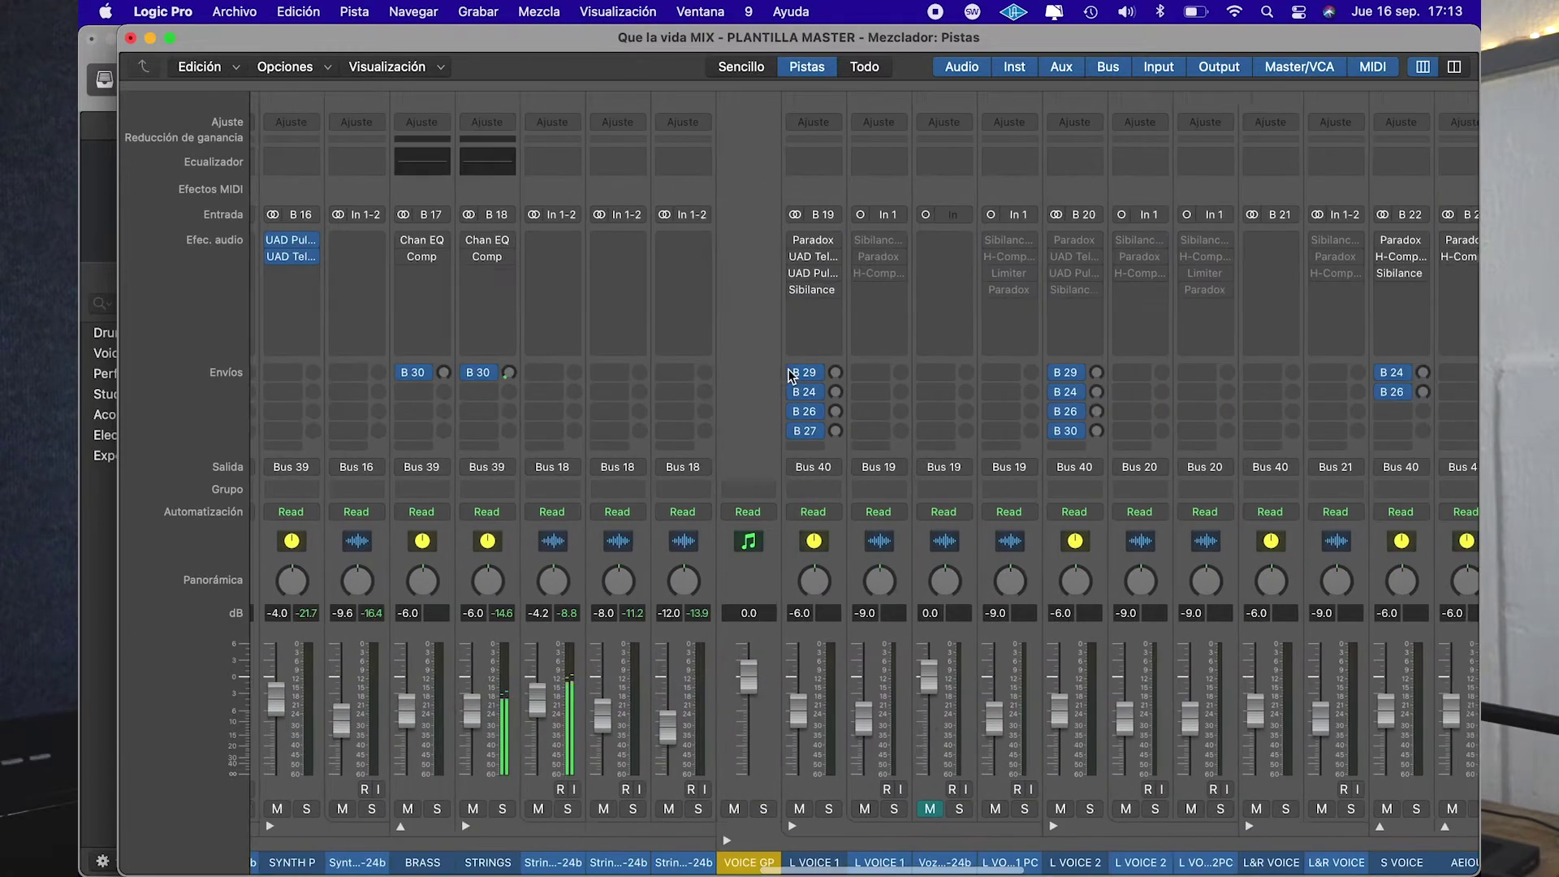
scroll(787, 369, left, 10)
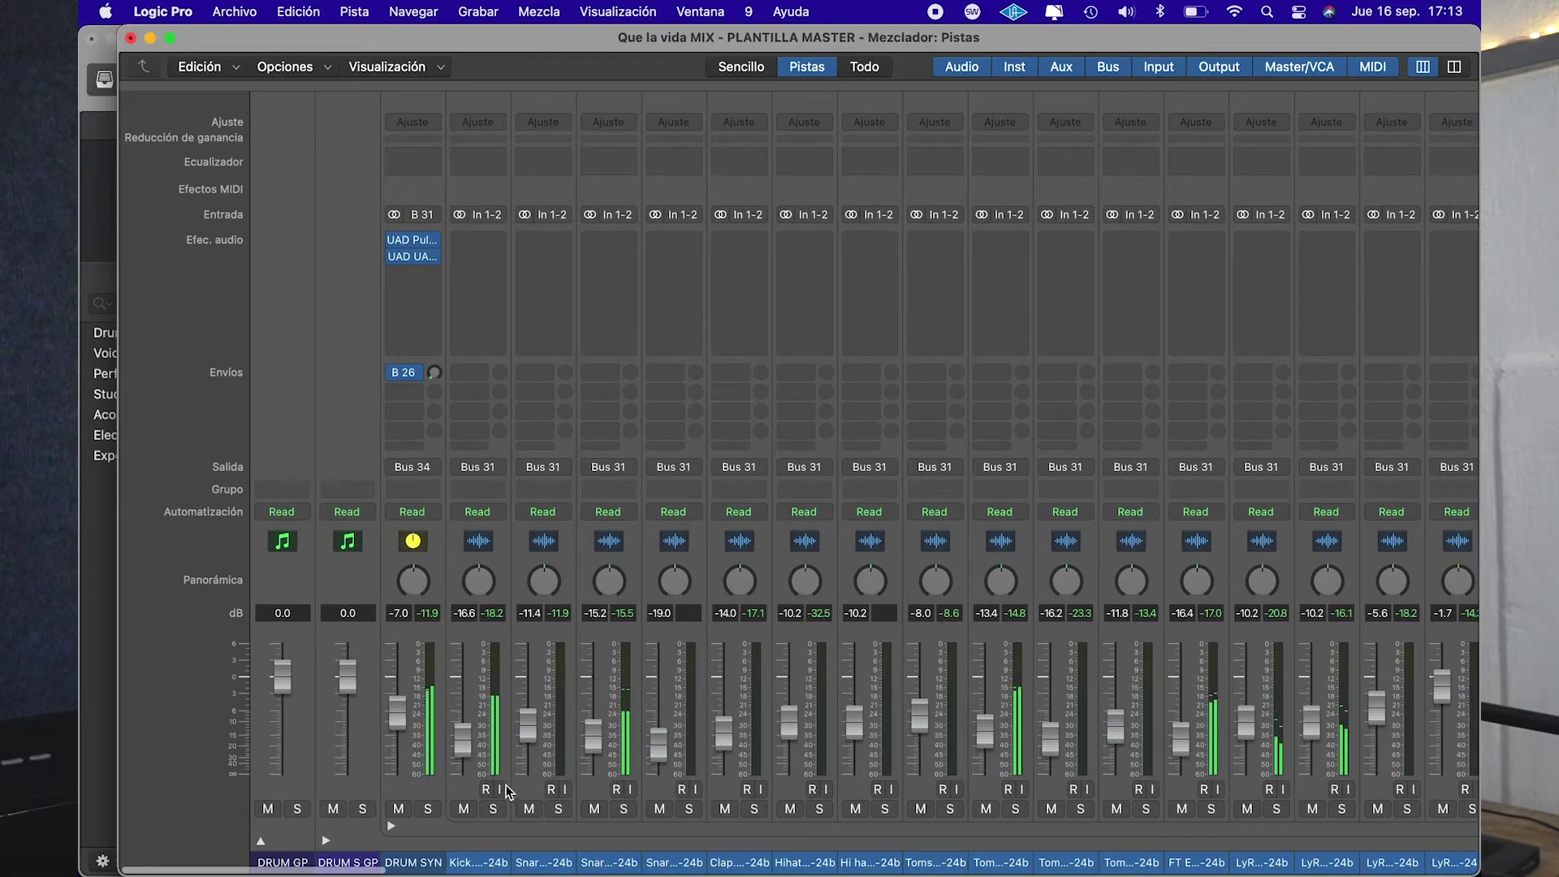
drag(462, 739, 461, 733)
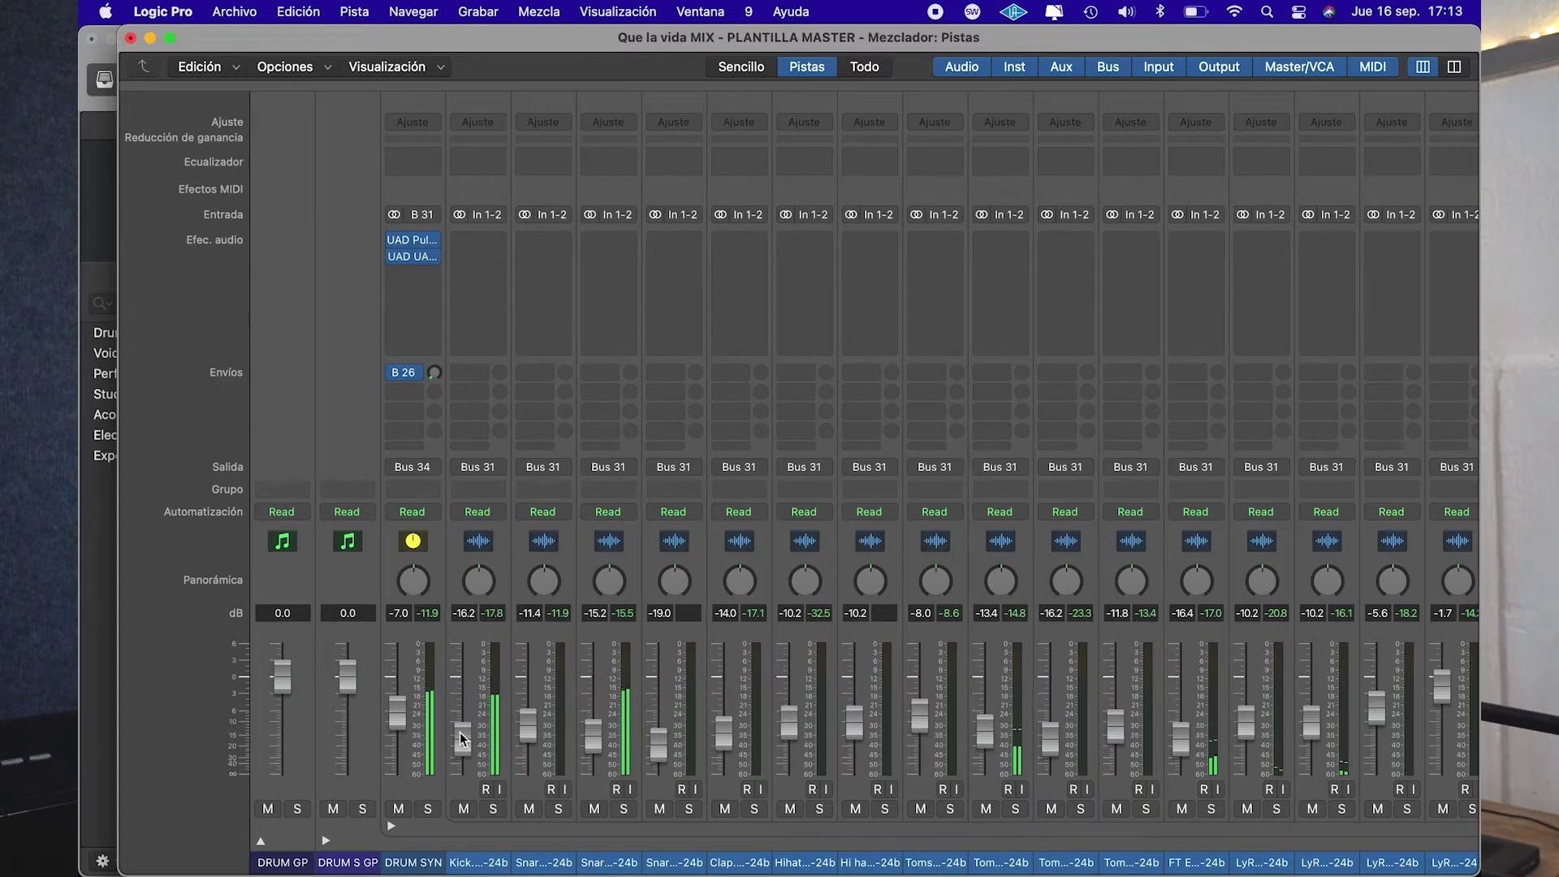
drag(598, 740, 589, 728)
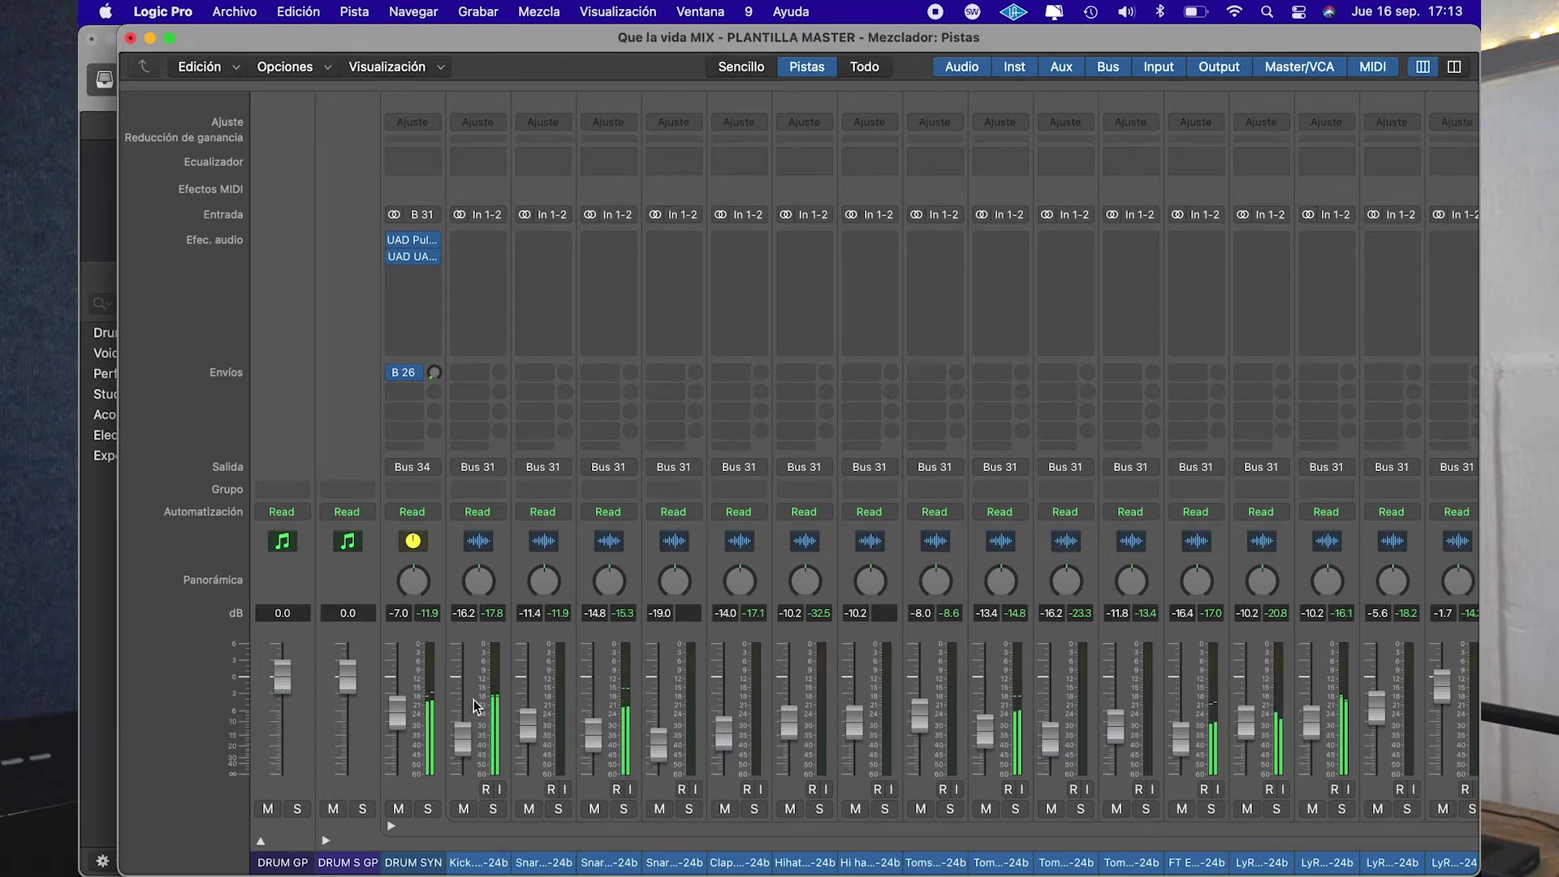
drag(464, 735, 462, 740)
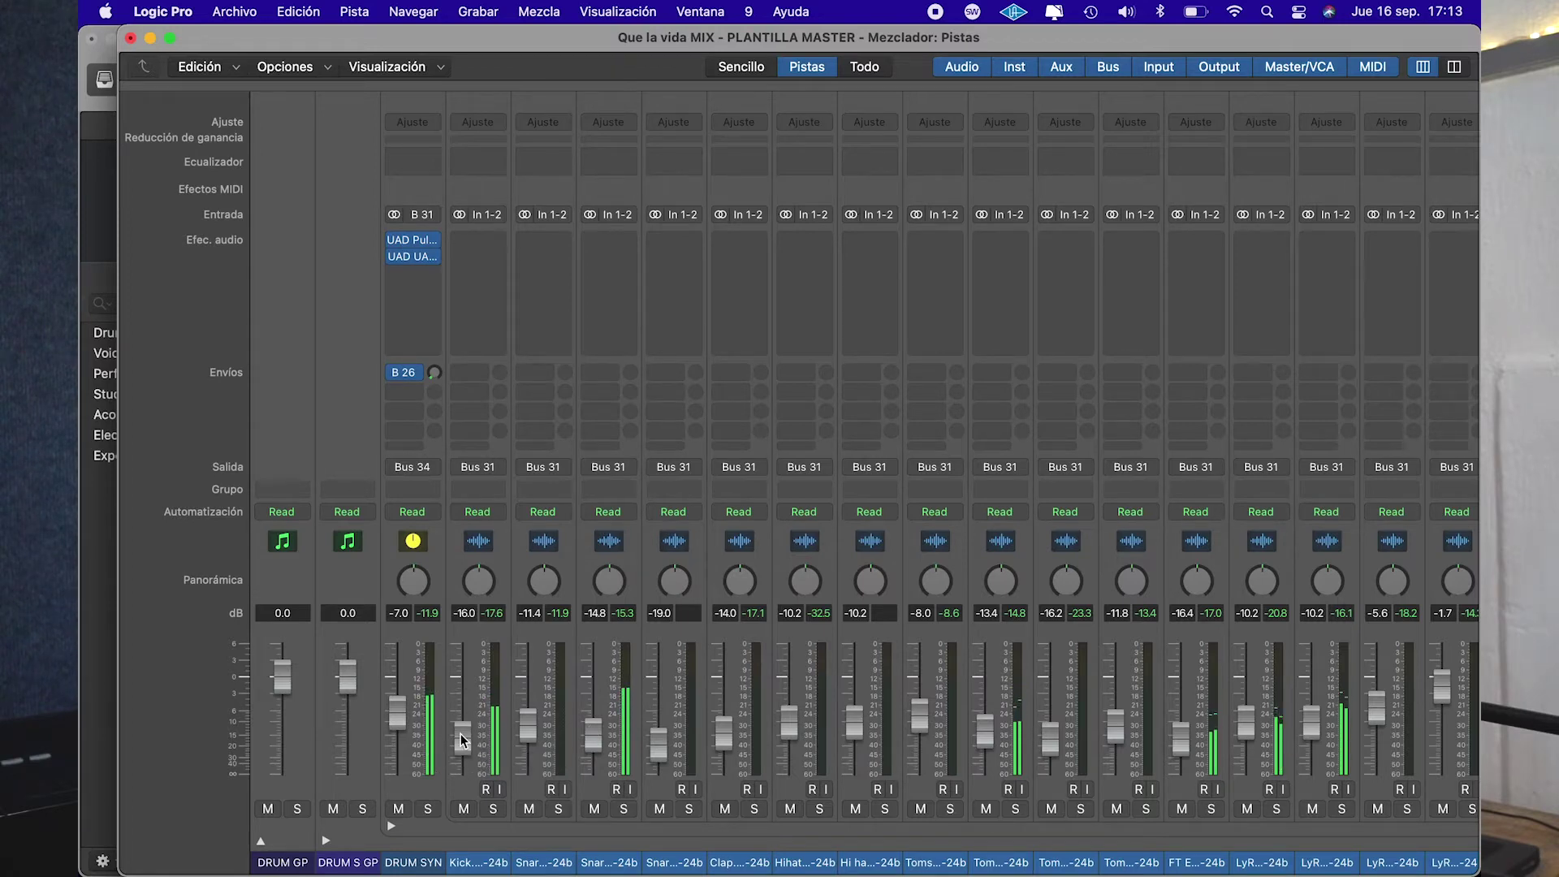
Set the Snare 2 channel's volume to -14.0 dB and the BASS SYN channel's volume to -9.0 dB during playback, ending with playback stopped
drag(556, 735, 592, 725)
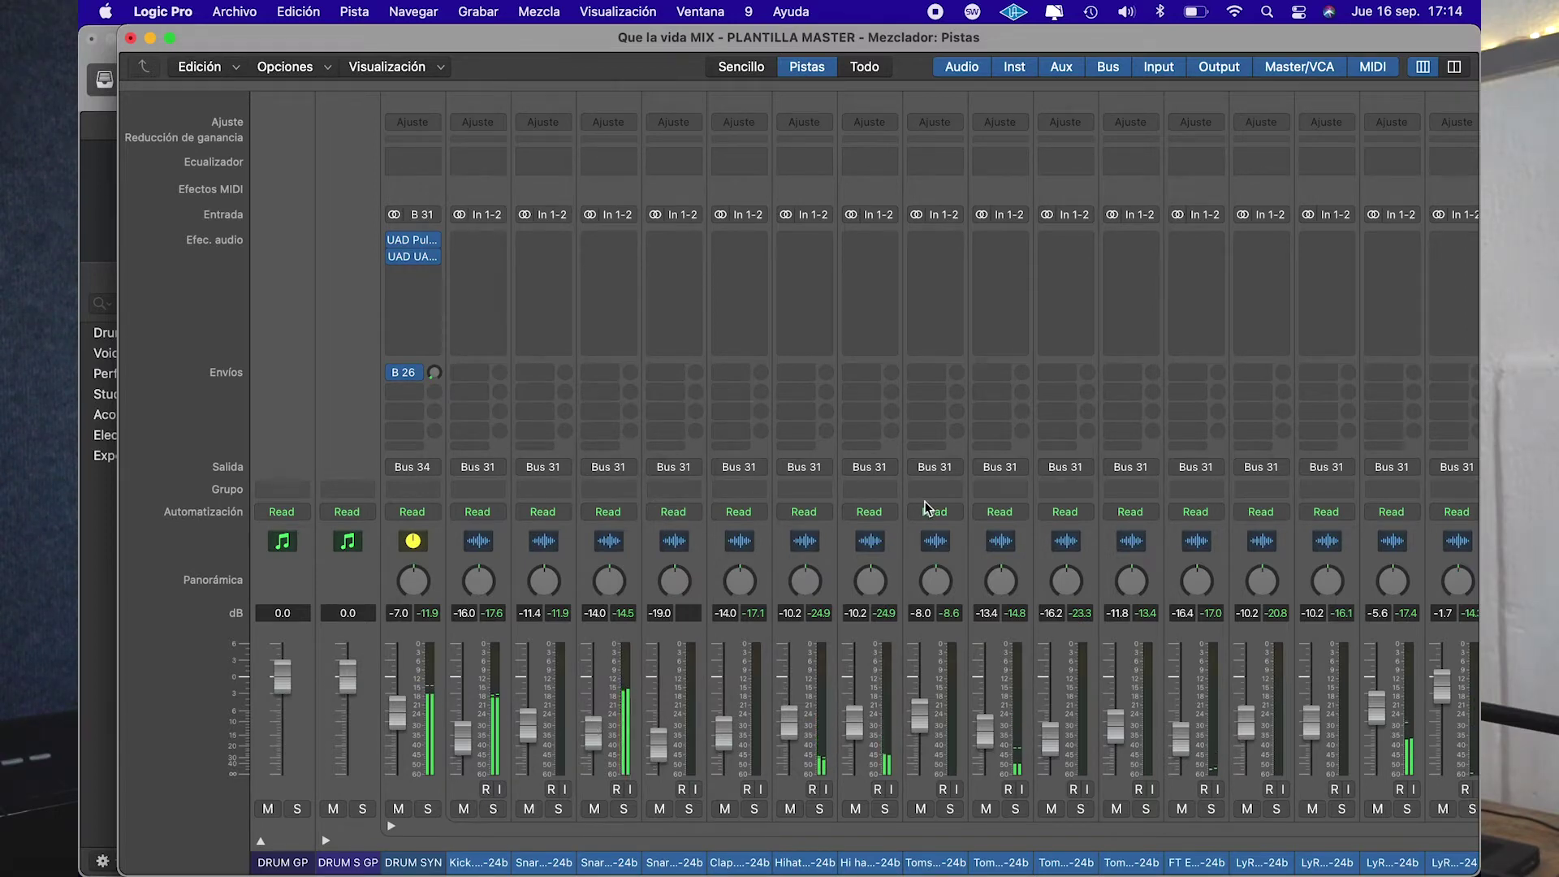
click(100, 536)
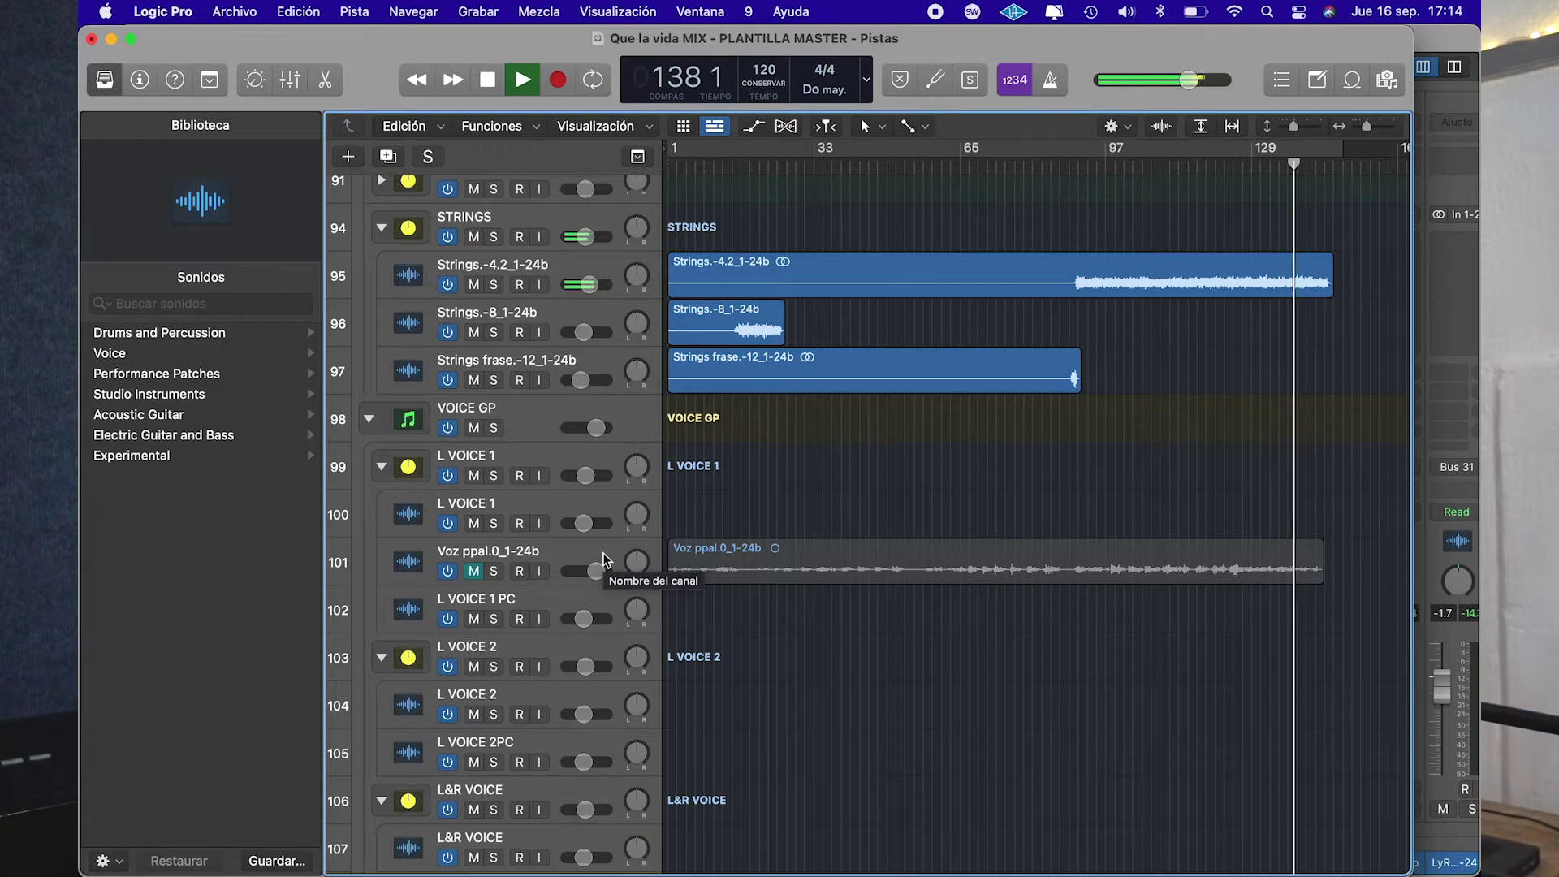
key(super+2)
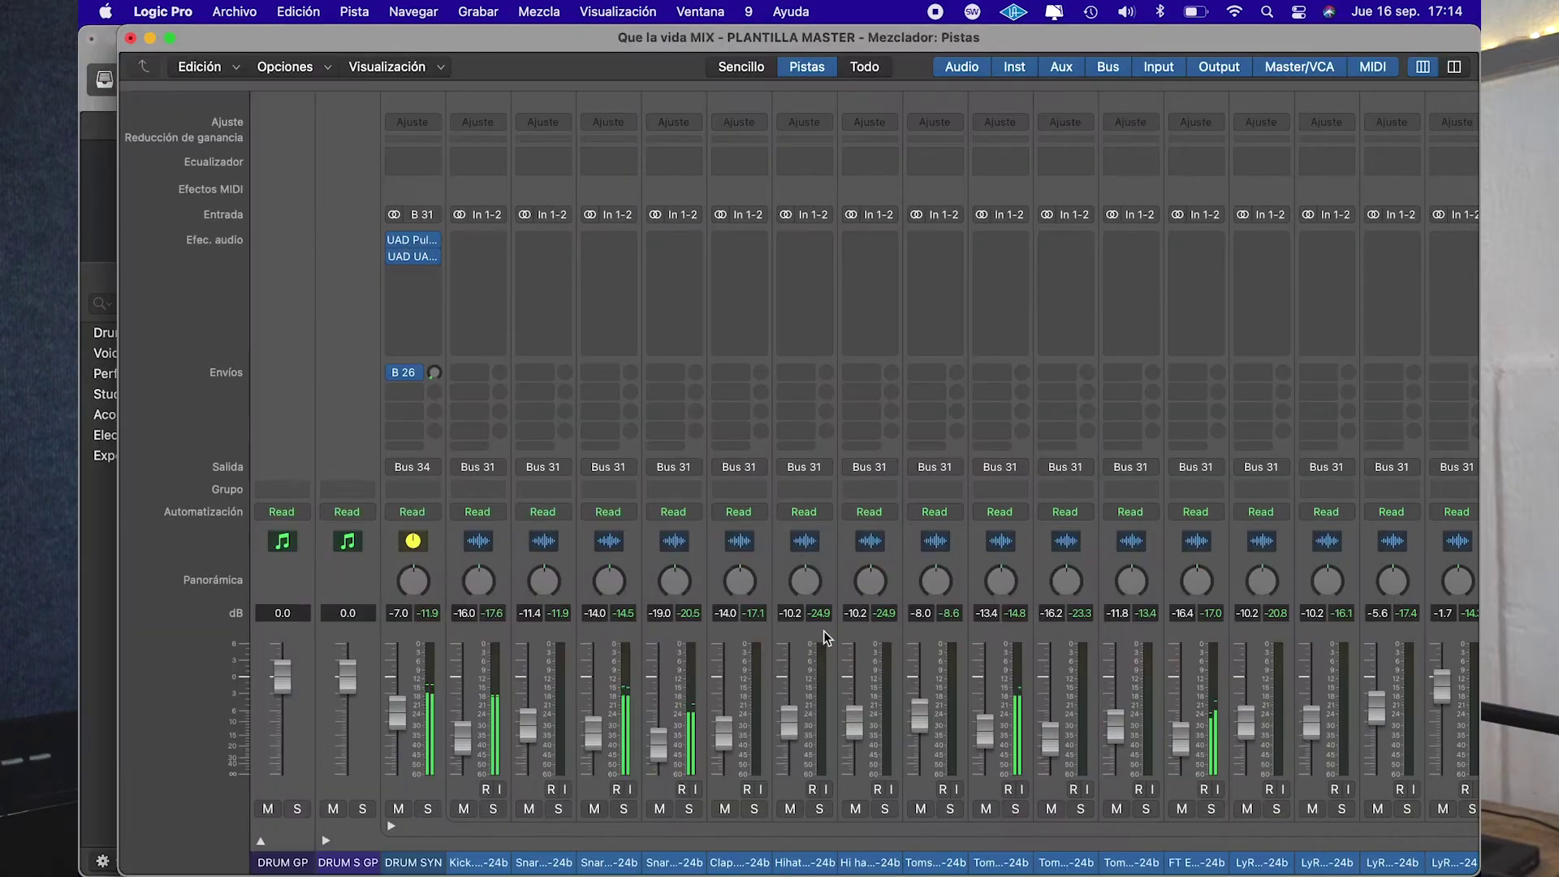
scroll(824, 630, right, 10)
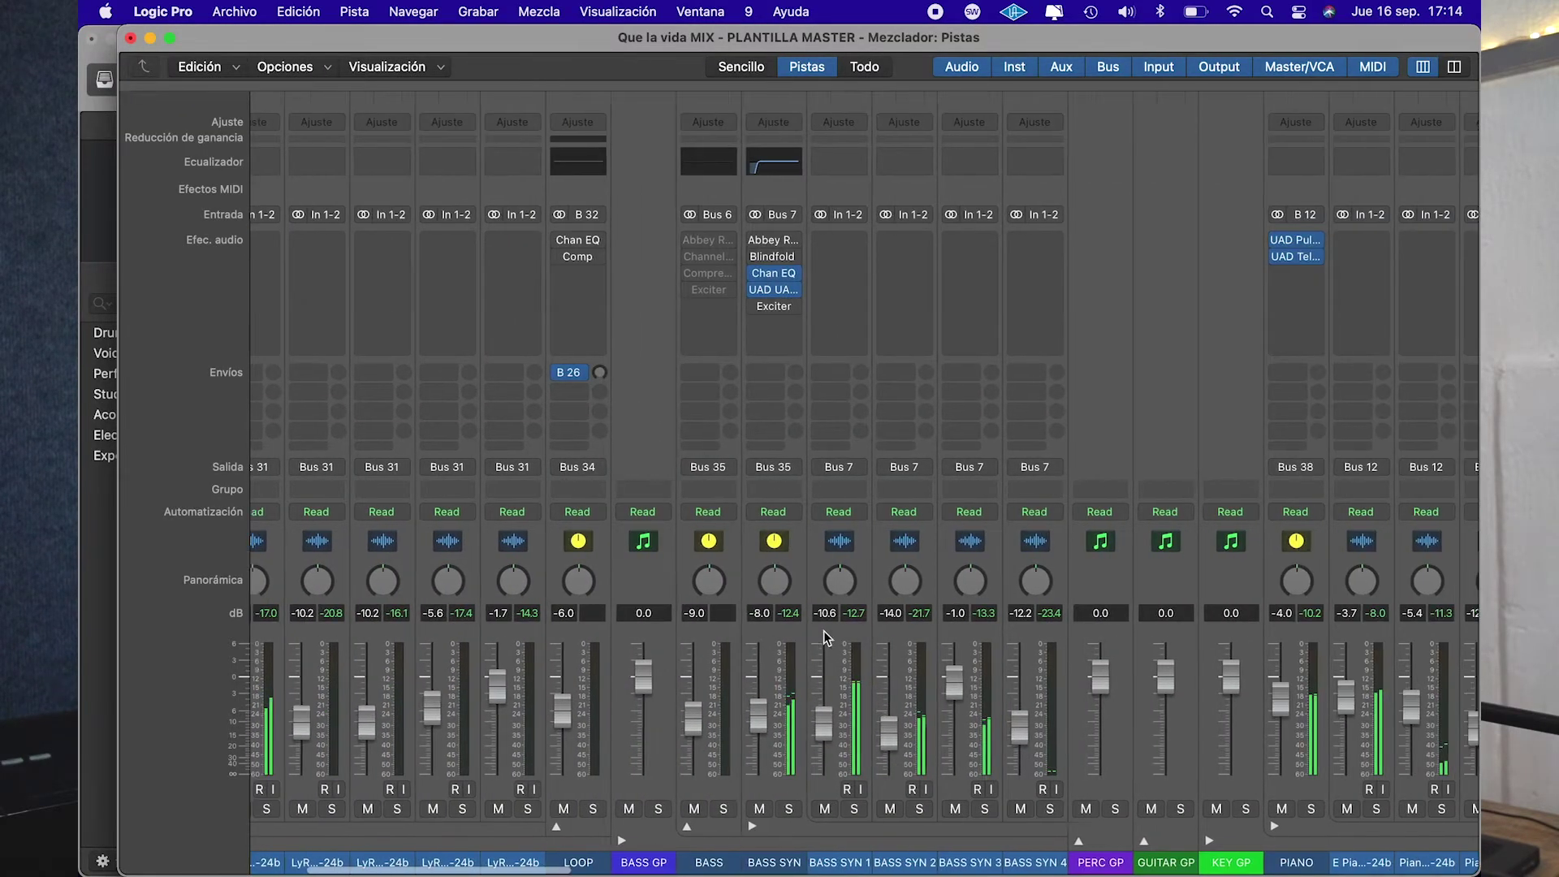
drag(741, 719, 740, 723)
click(103, 624)
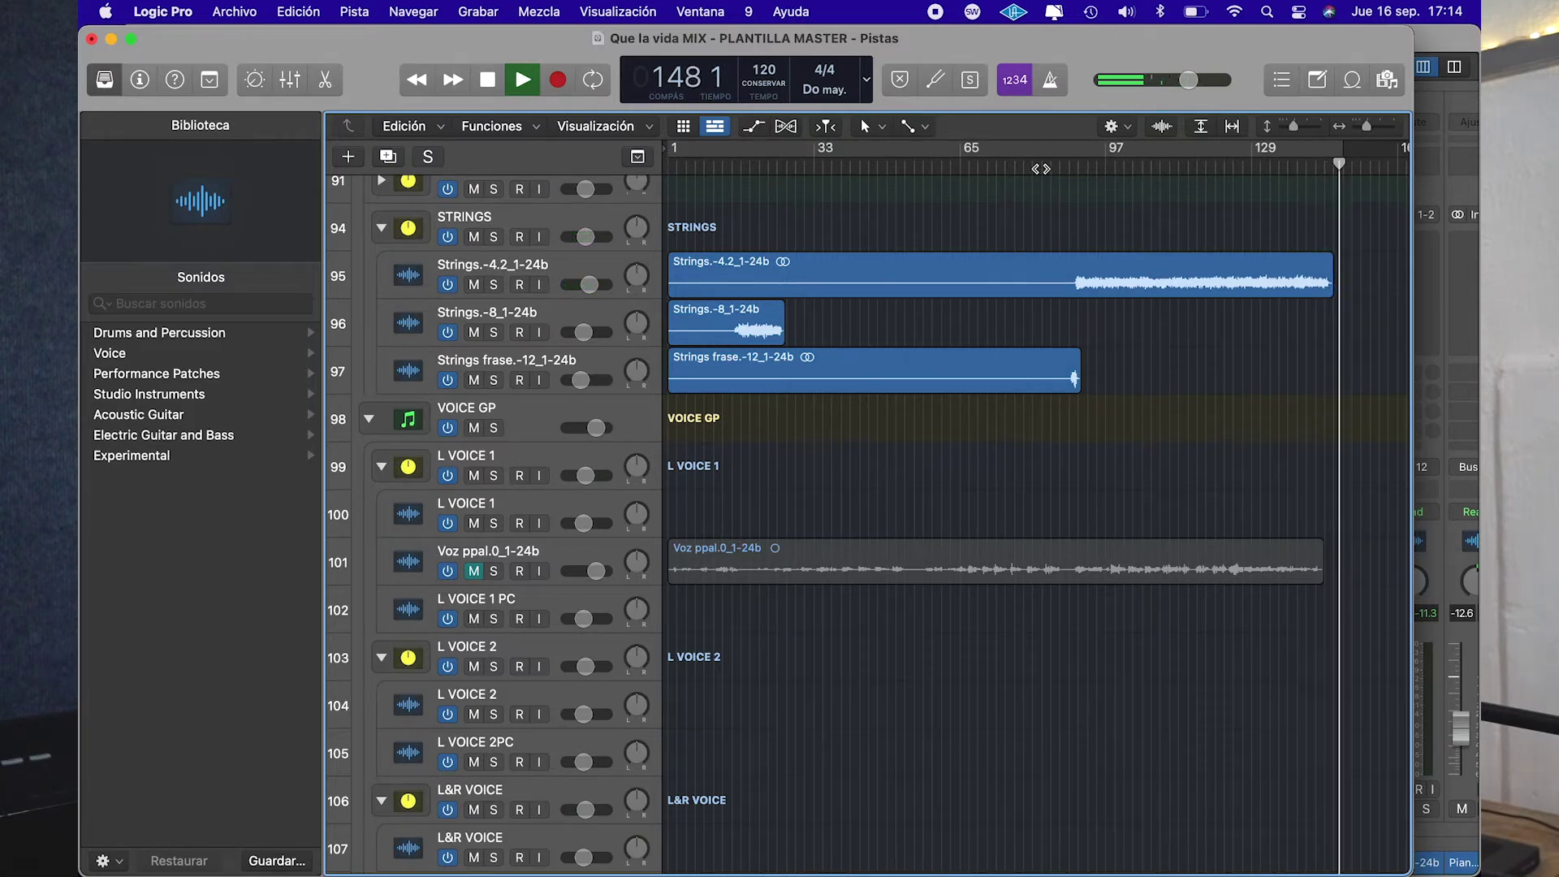
key(space)
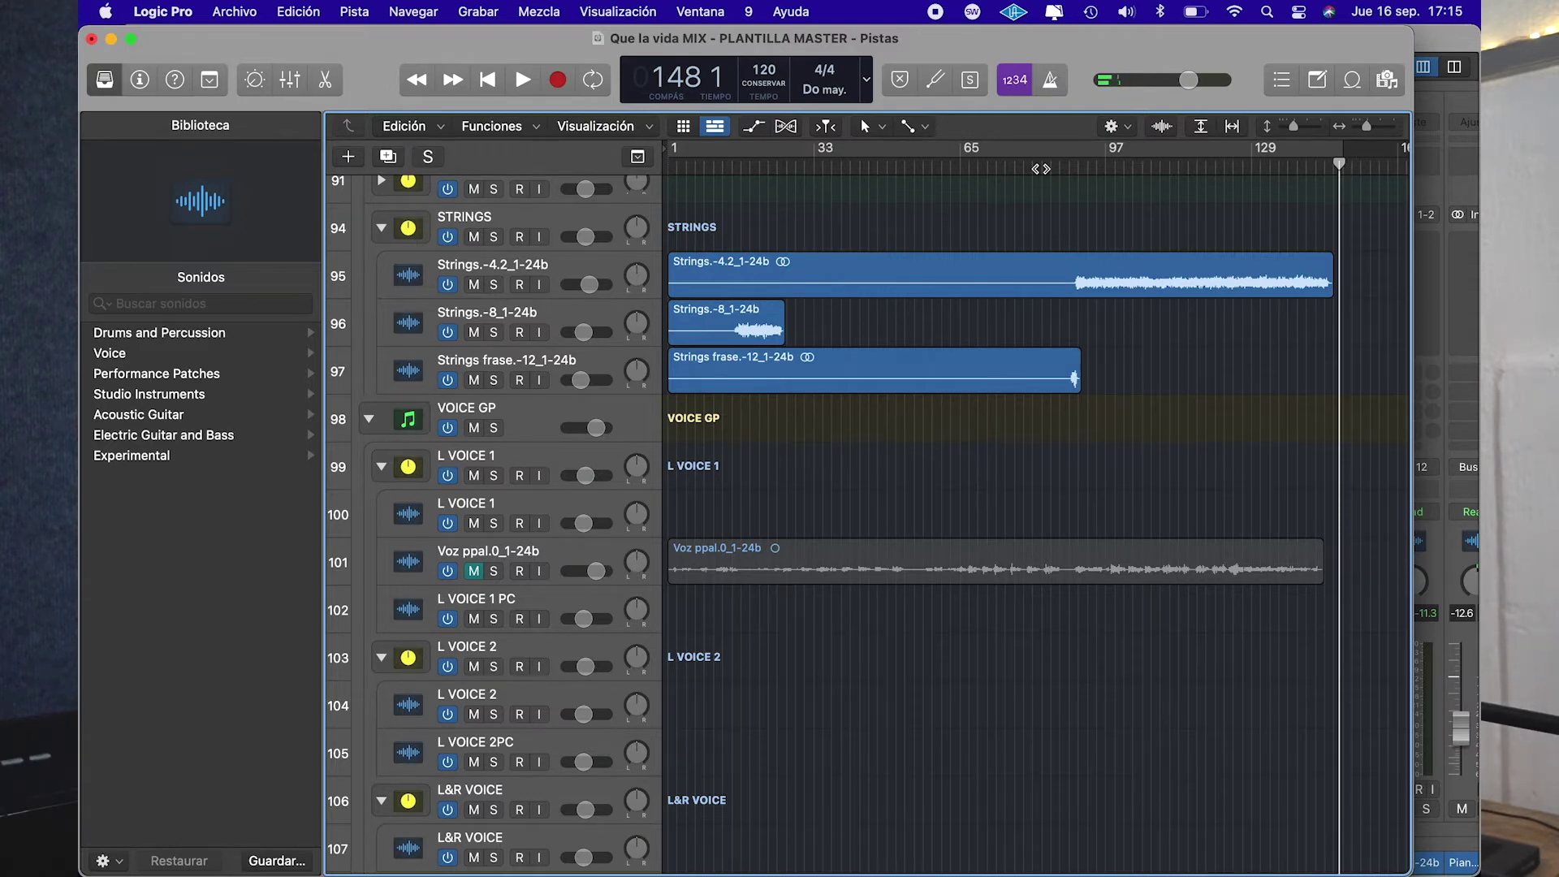
Solo the DRUM SYN channel and start playback from an earlier passage of the song
key(super+2)
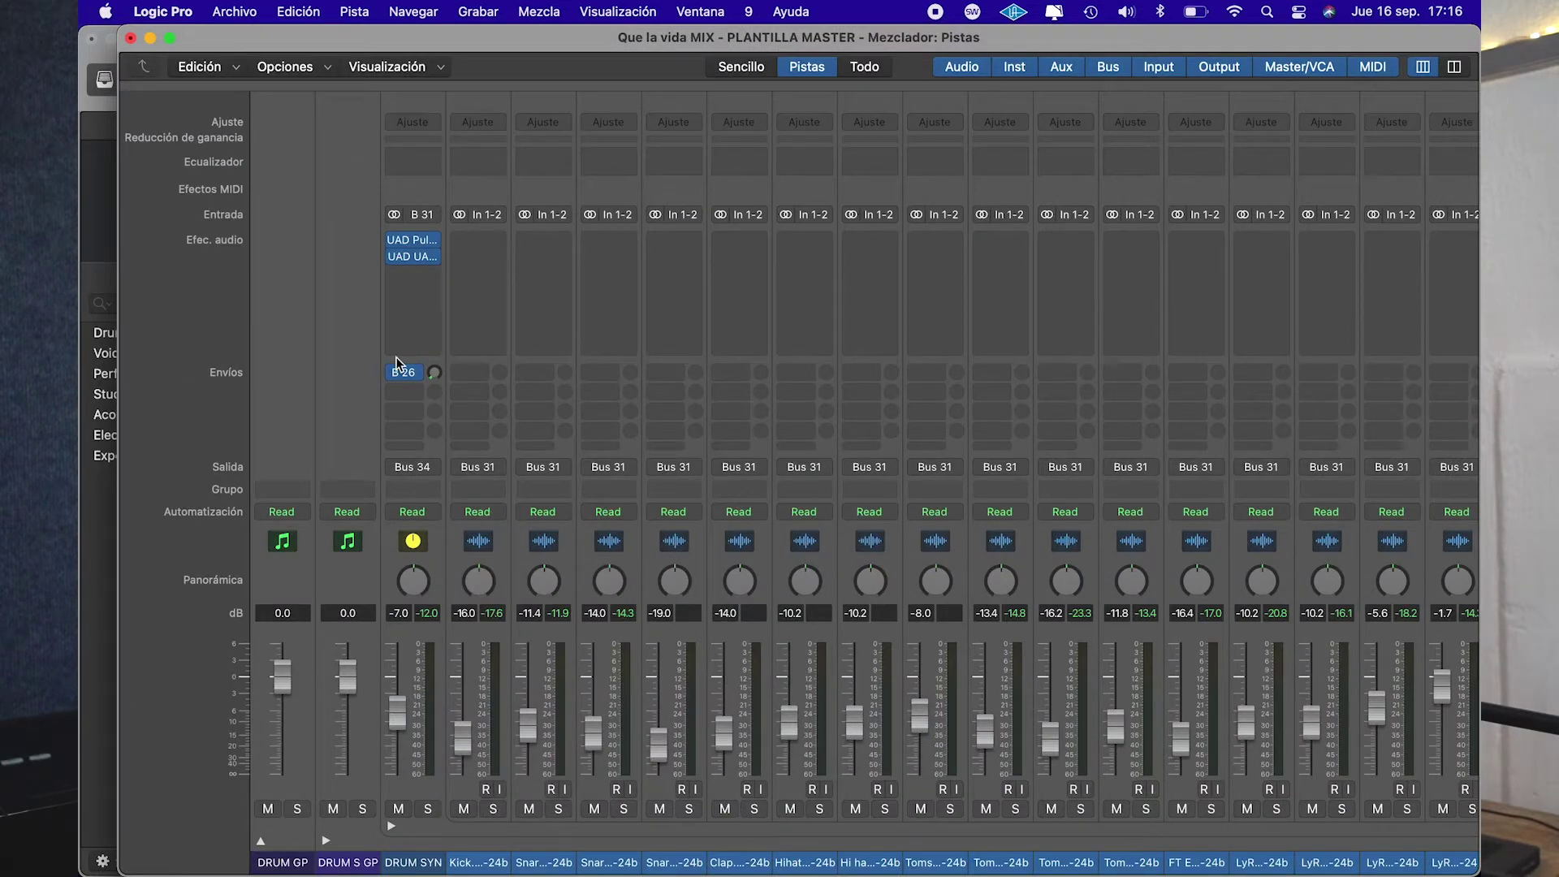
scroll(782, 300, right, 14)
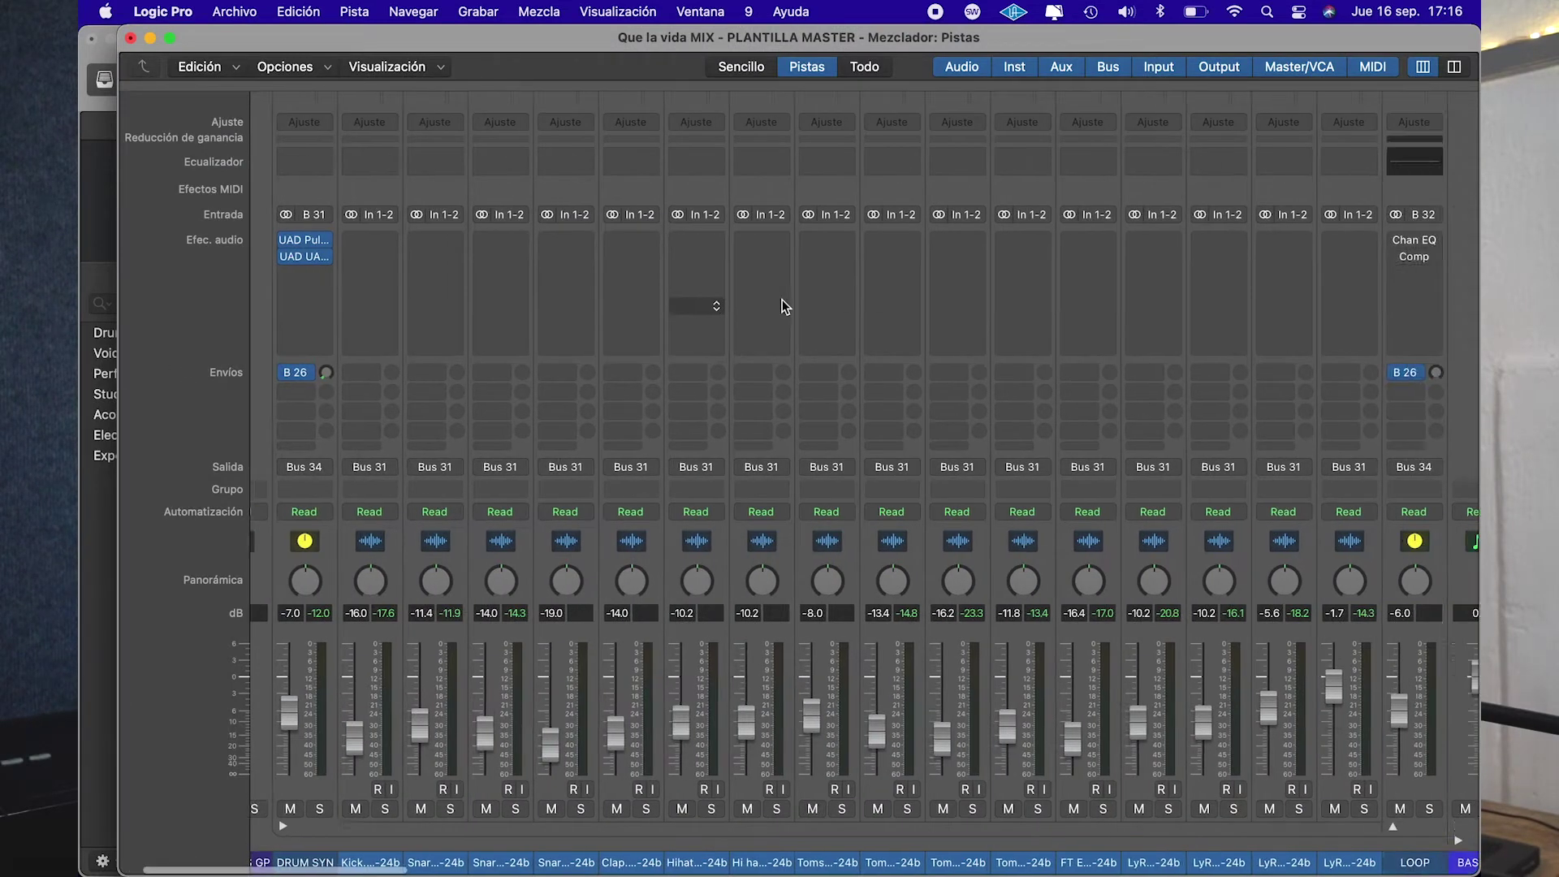
scroll(782, 300, left, 14)
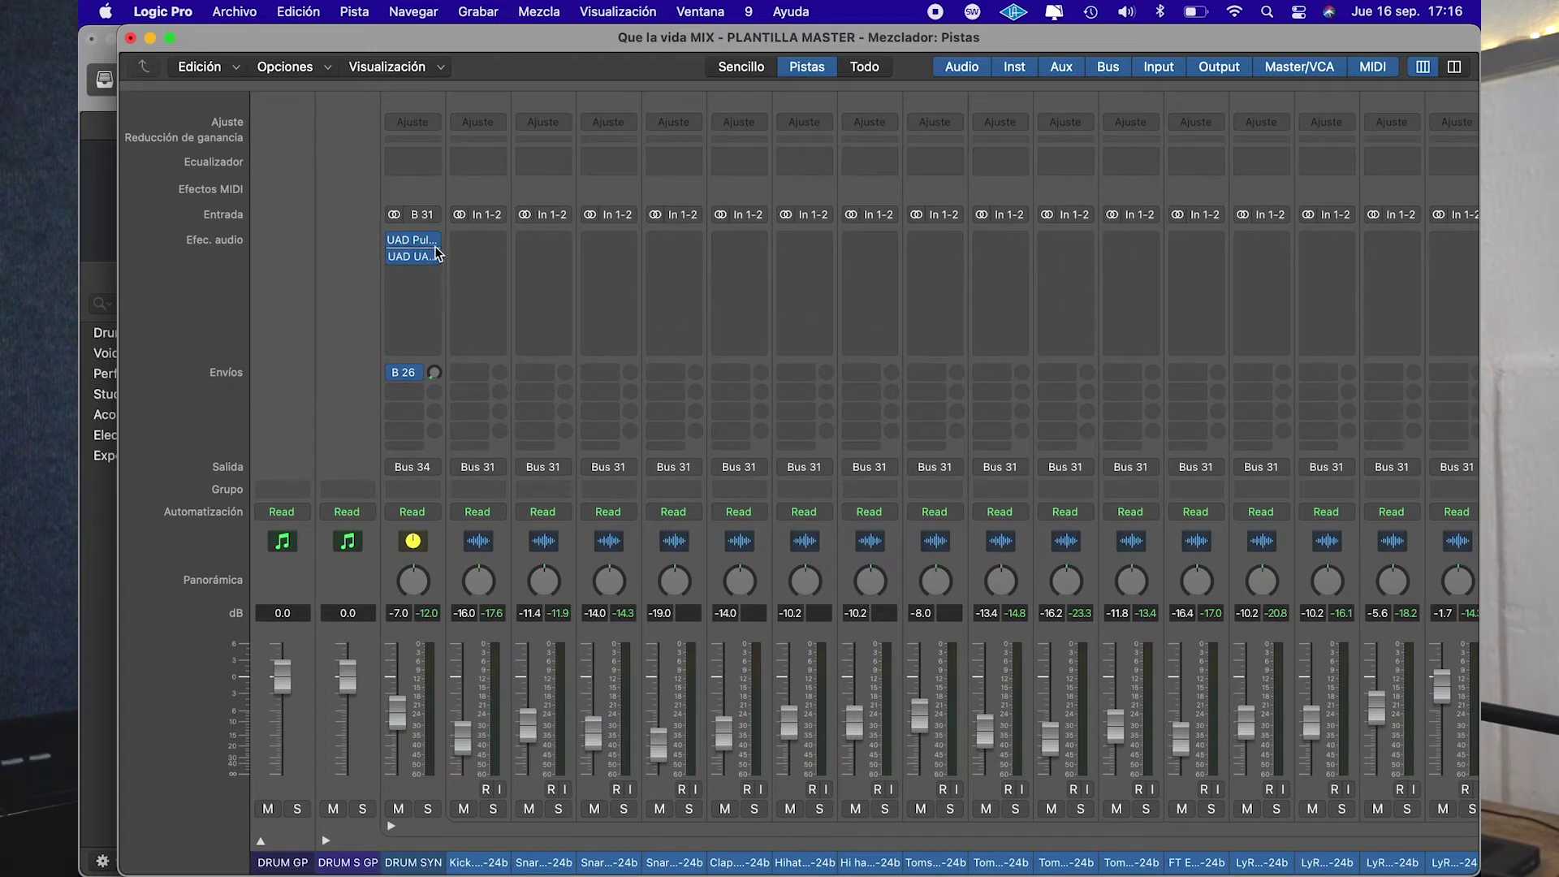
click(428, 810)
click(88, 586)
scroll(704, 368, up, 10)
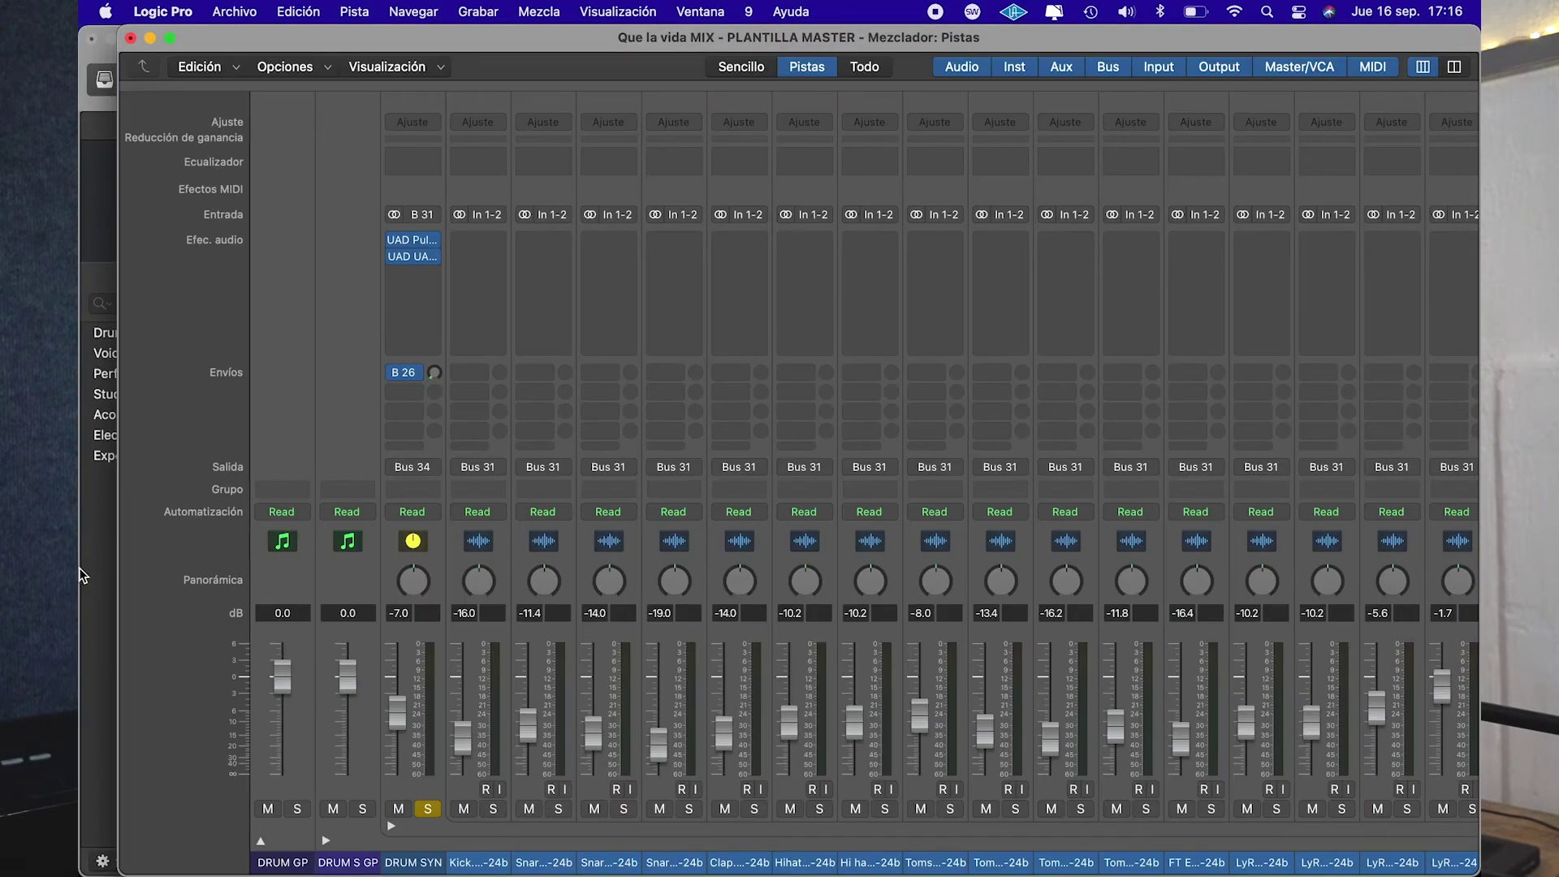
key(space)
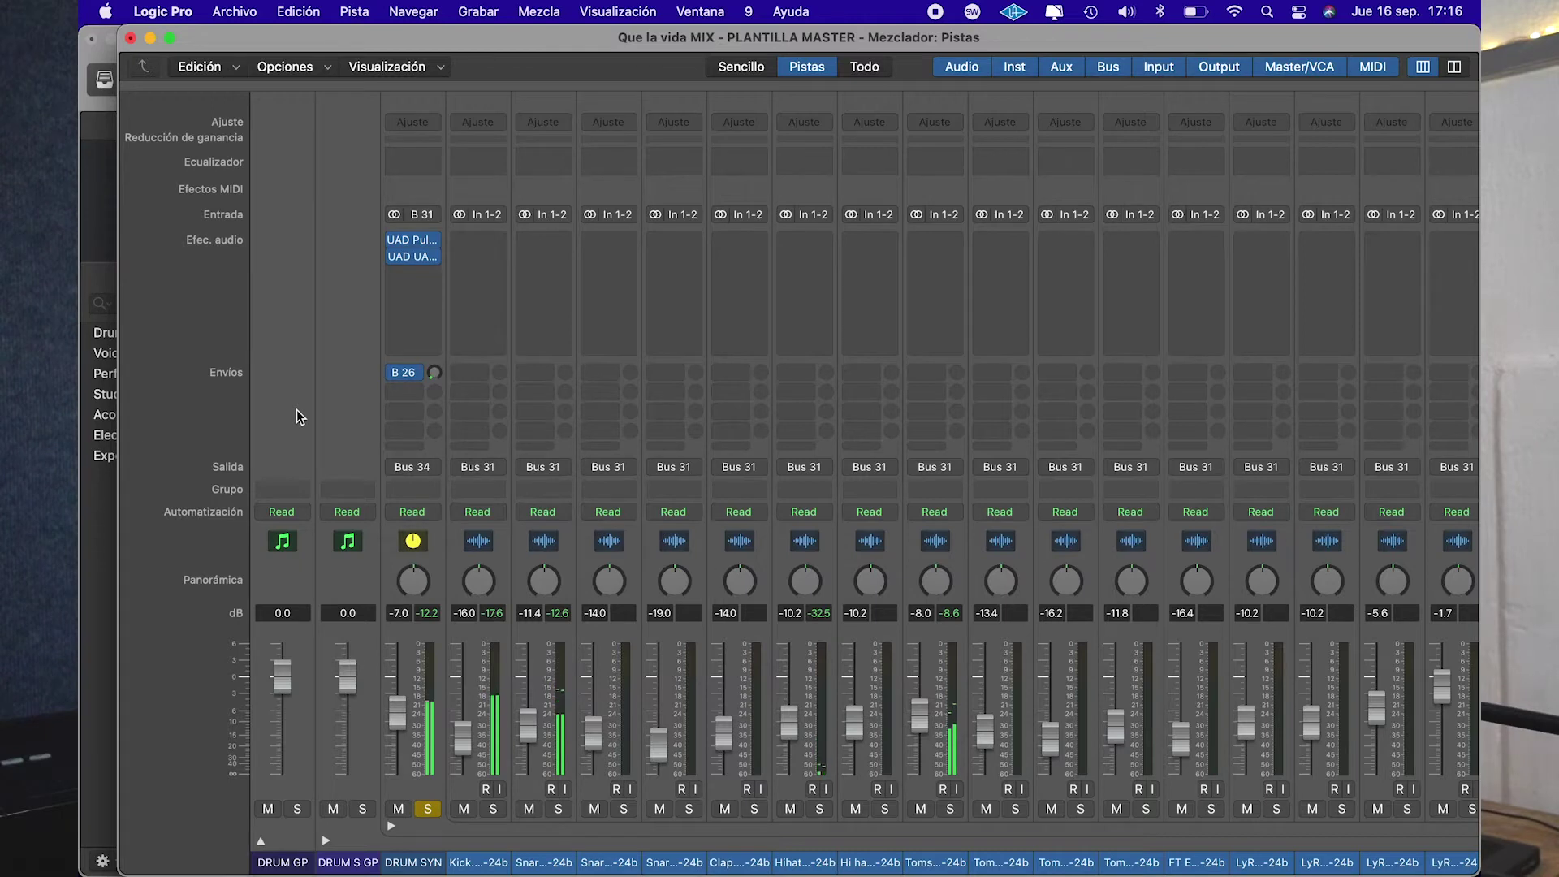
Open the UAD Pultec EQP-1A Legacy equalizer on the DRUM SYN channel and place its window clear of the DRUM SYN track
click(414, 243)
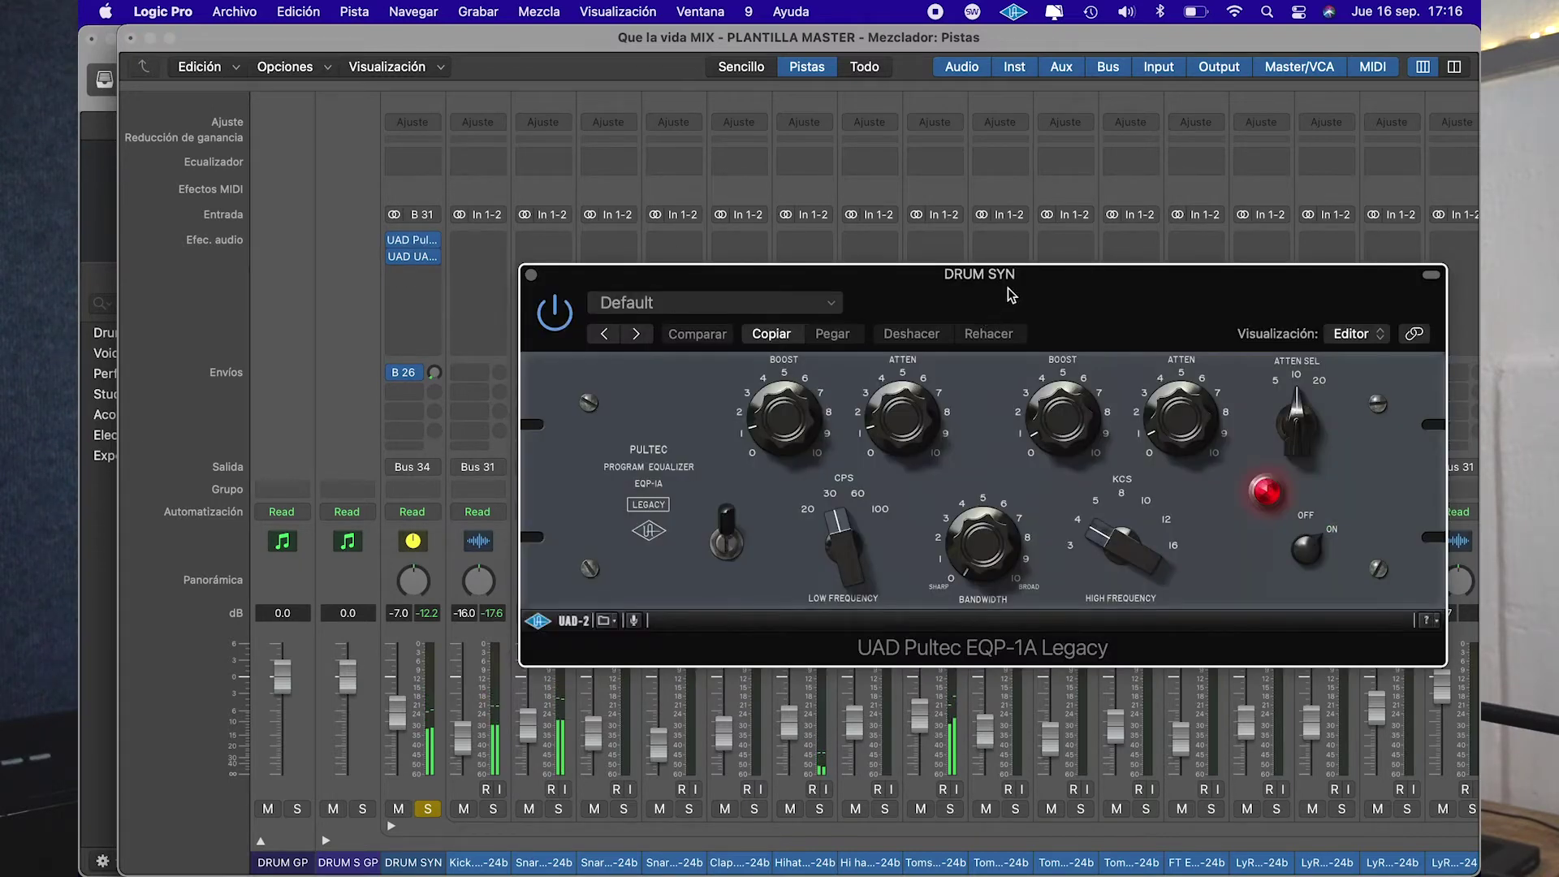
drag(1010, 294, 980, 261)
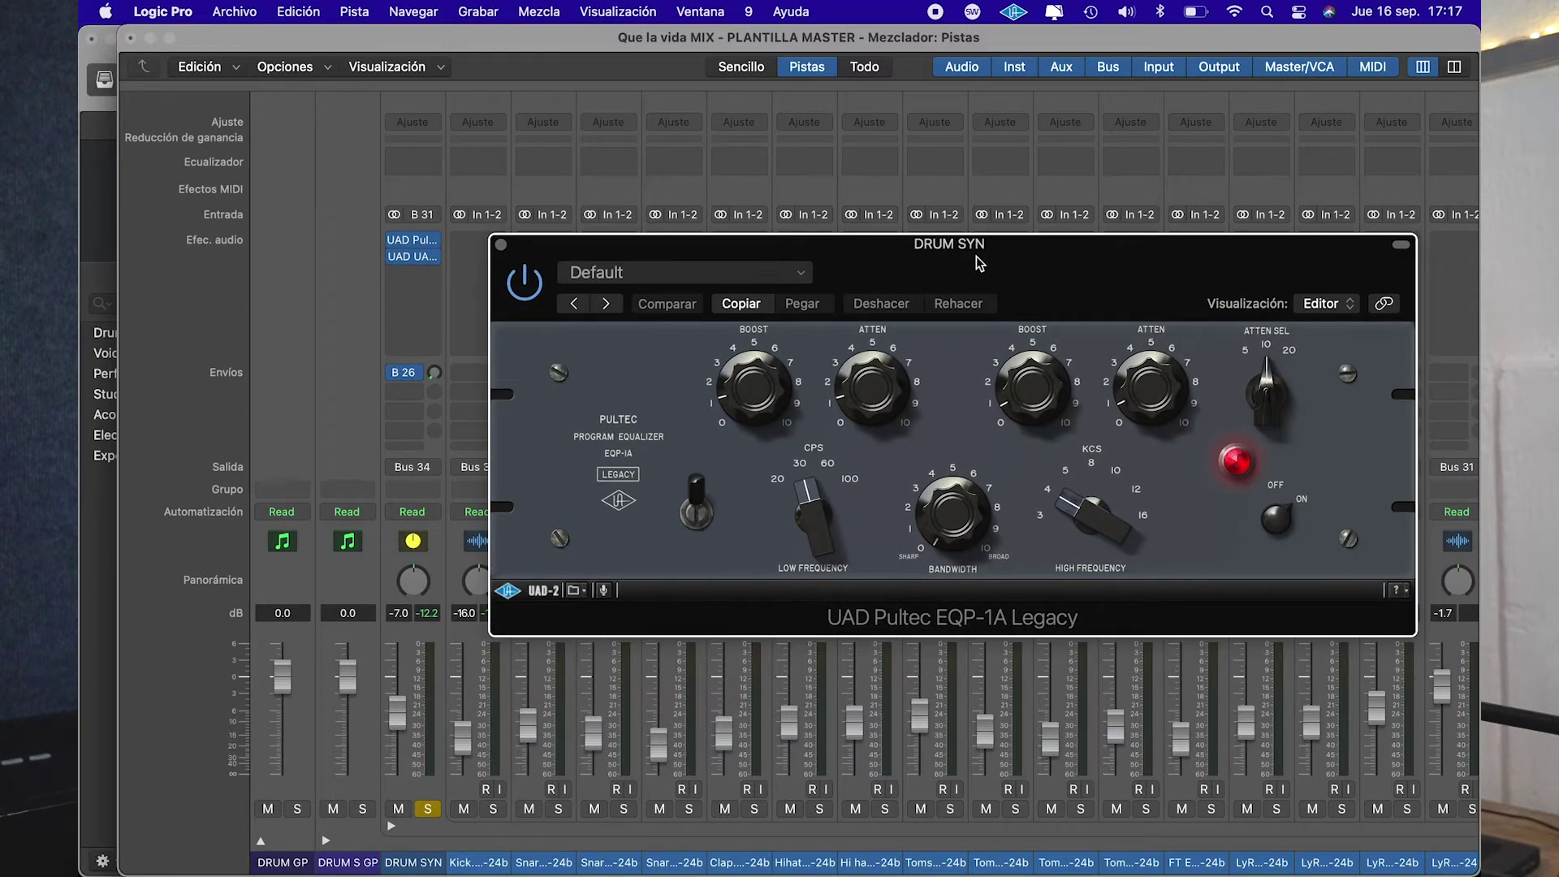
click(92, 553)
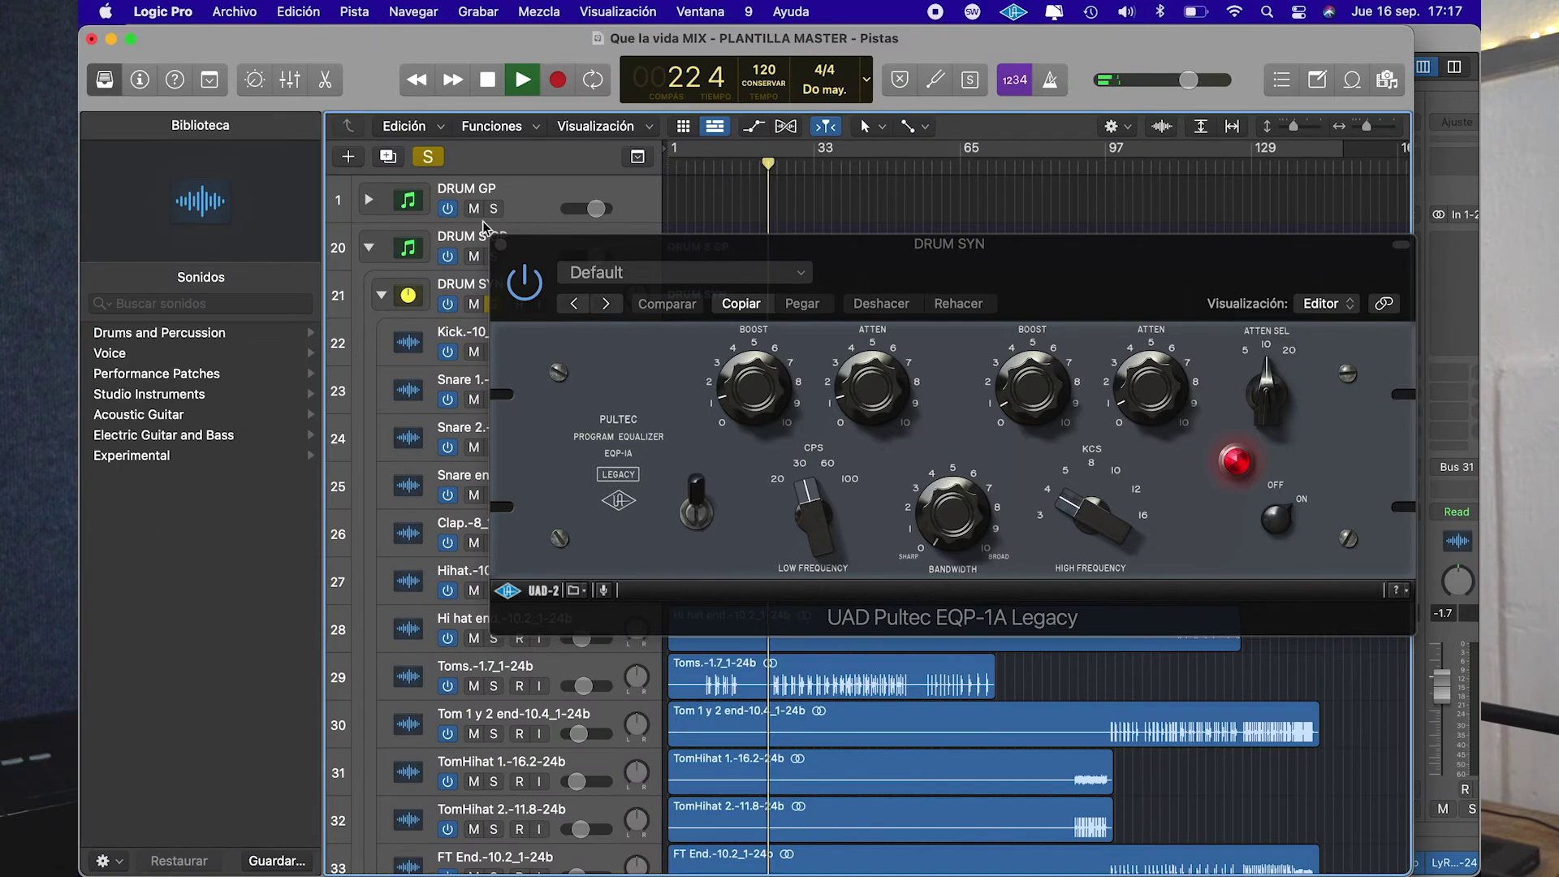
drag(635, 264, 541, 381)
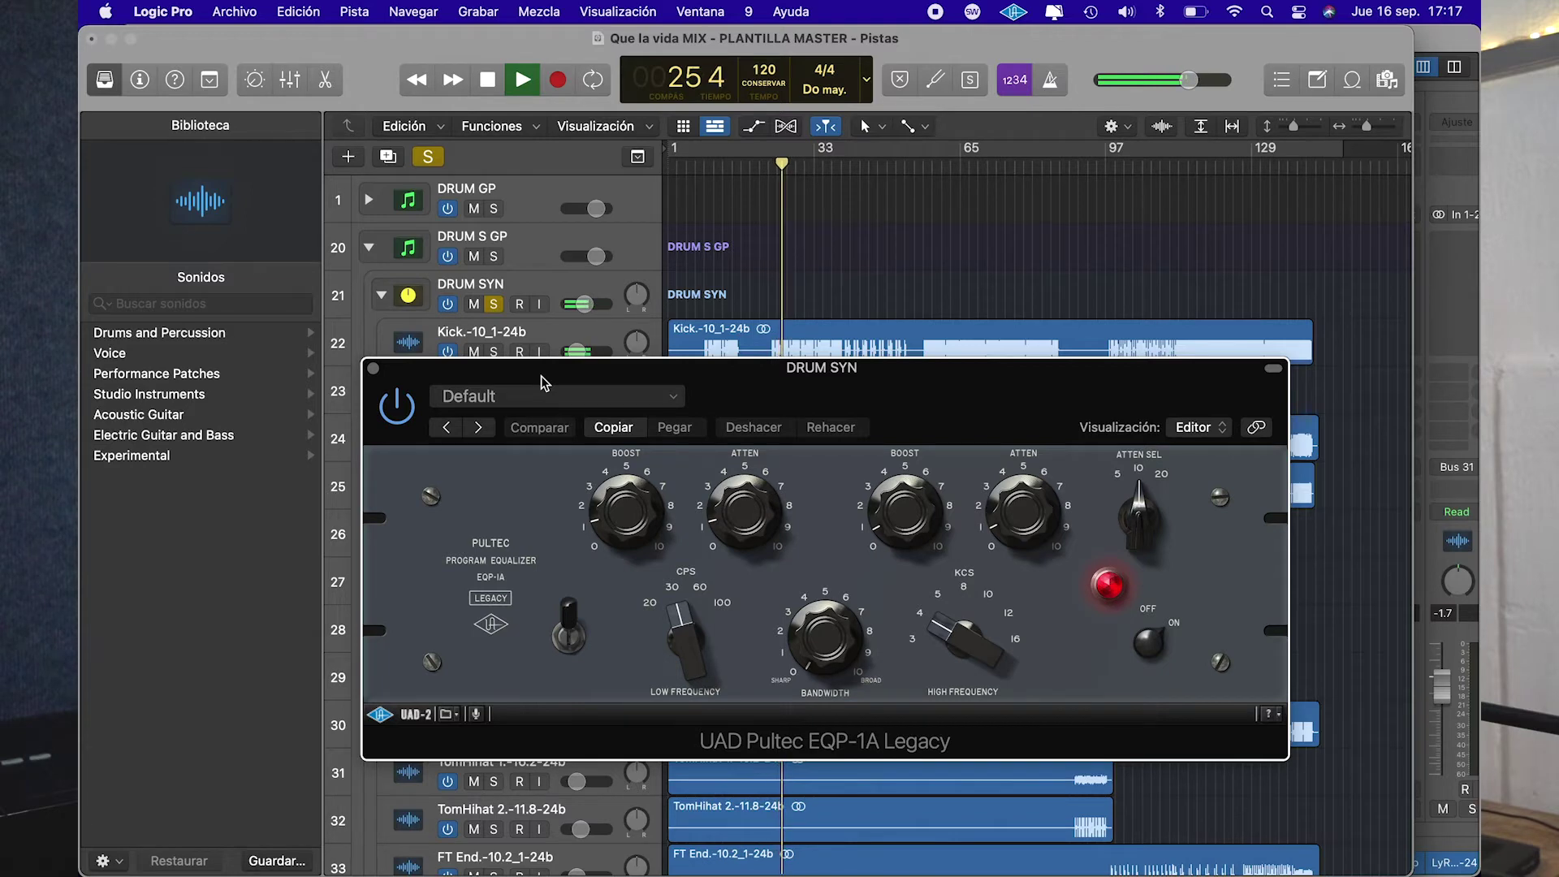
key(space)
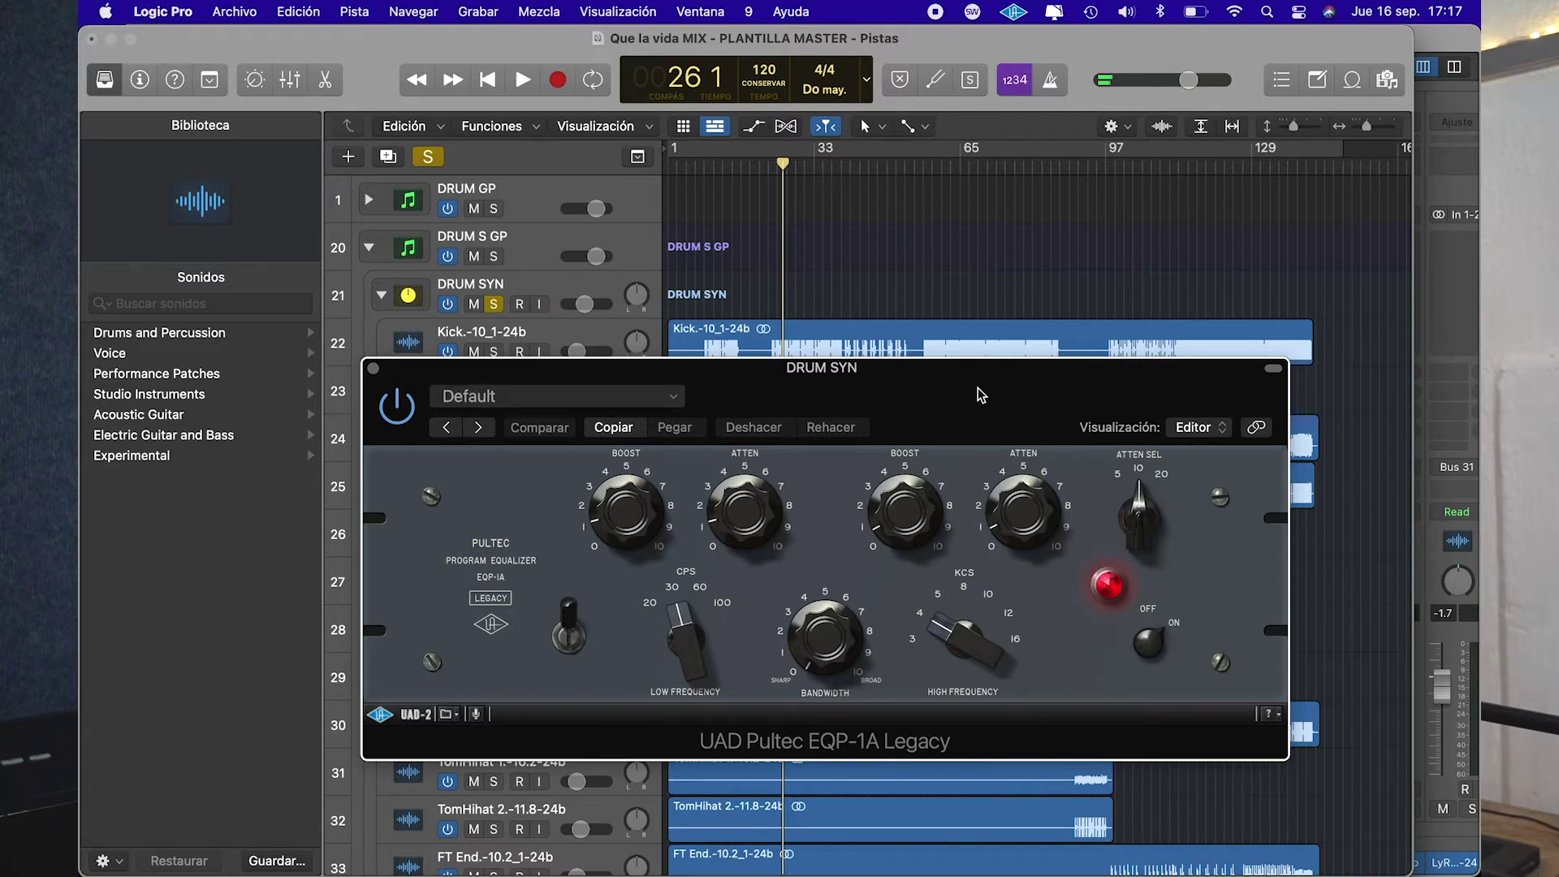
Play the soloed drums with the Pultec equalizer switched off and on again to compare the sound, and close the plug-in
key(space)
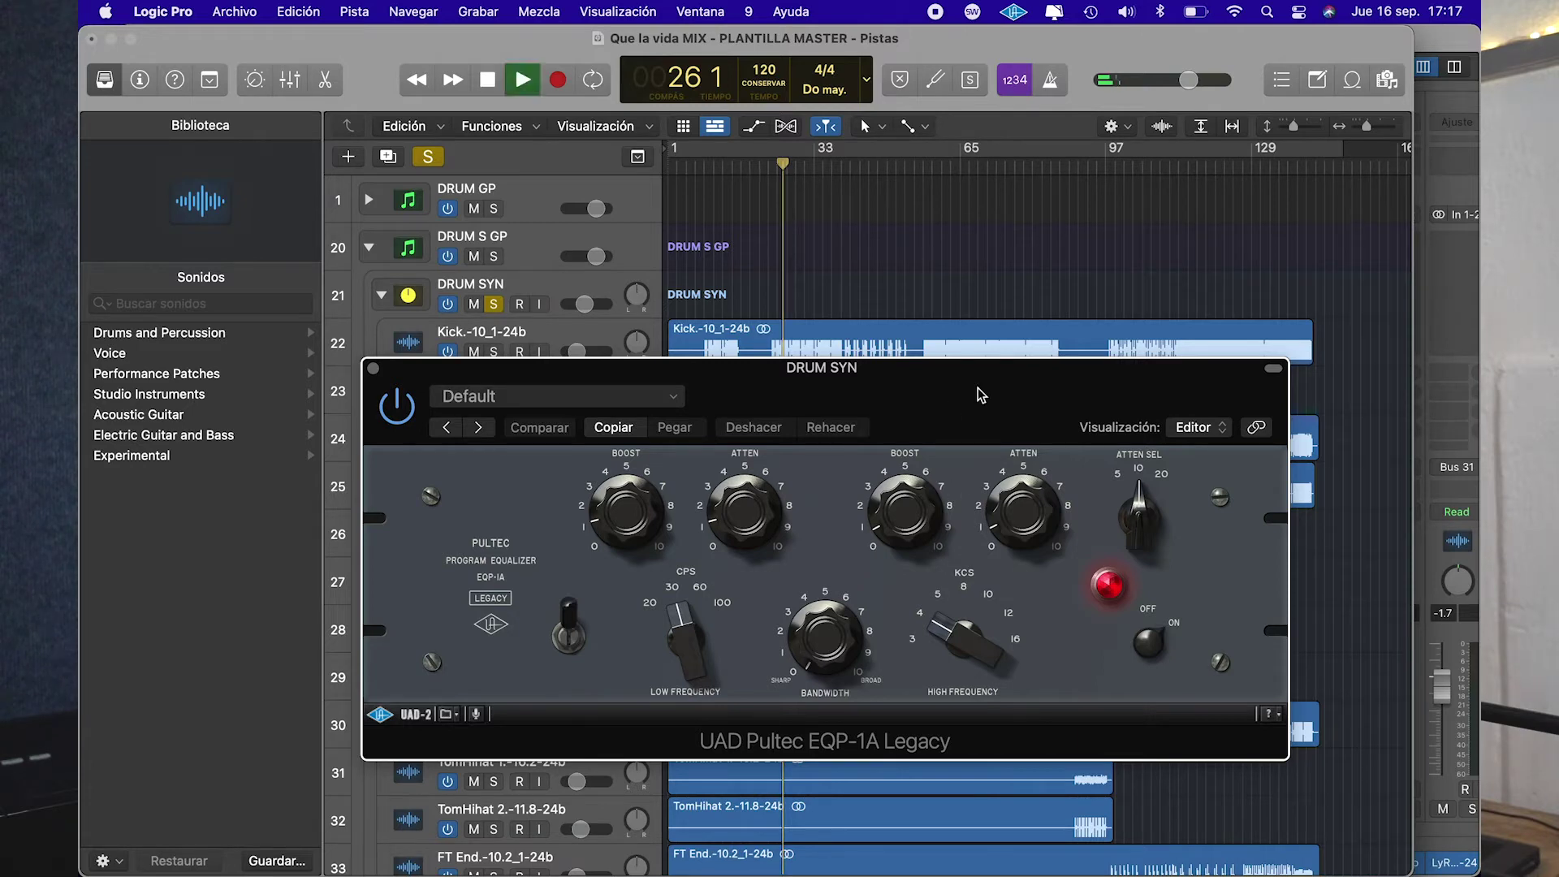
click(1109, 589)
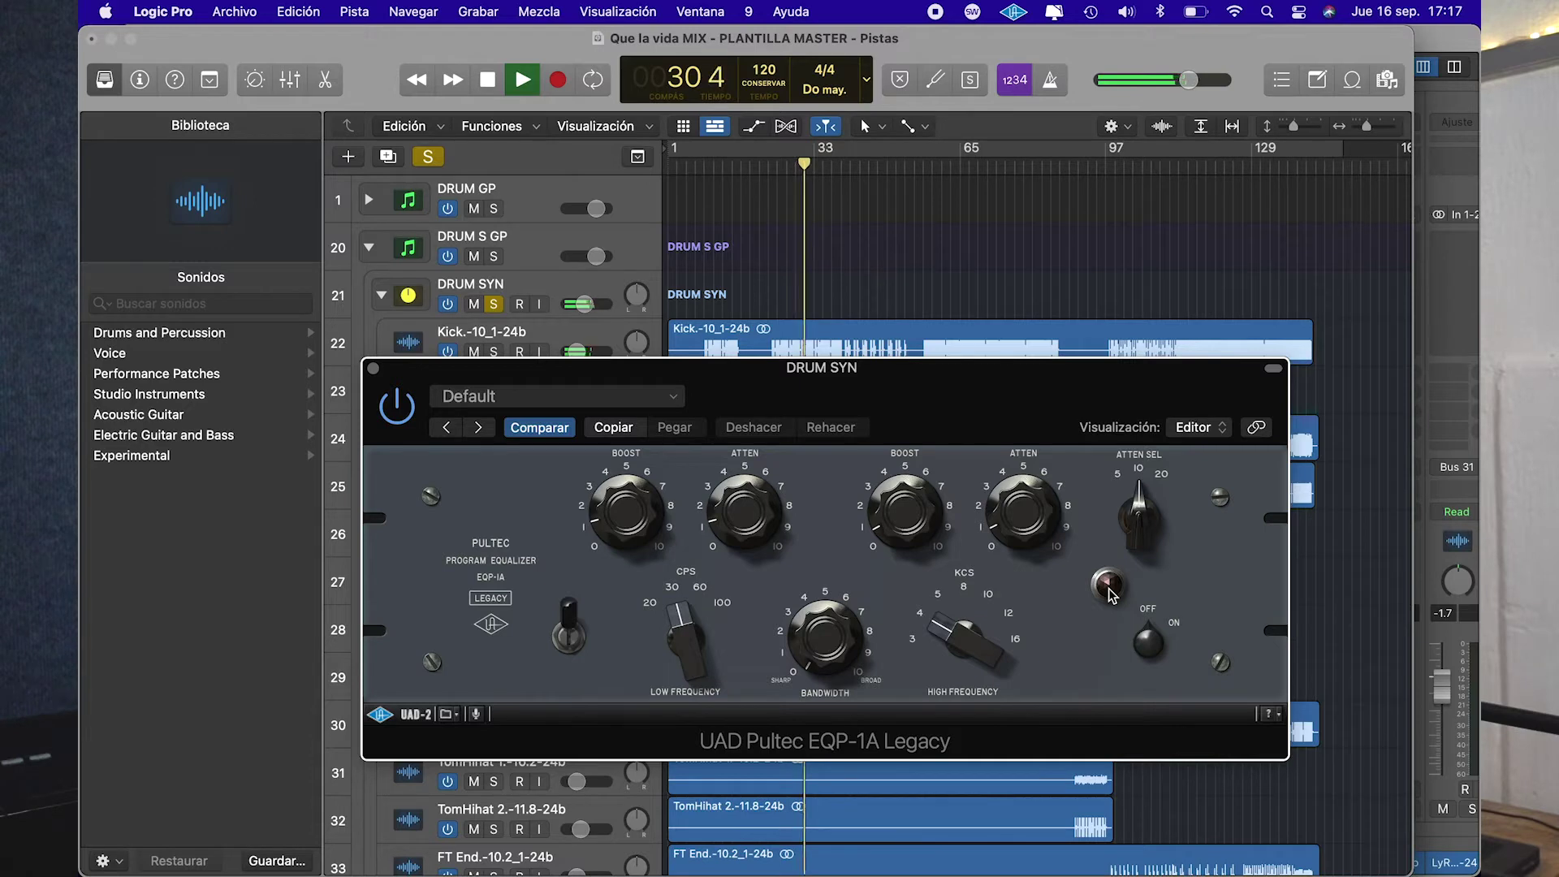
click(1110, 586)
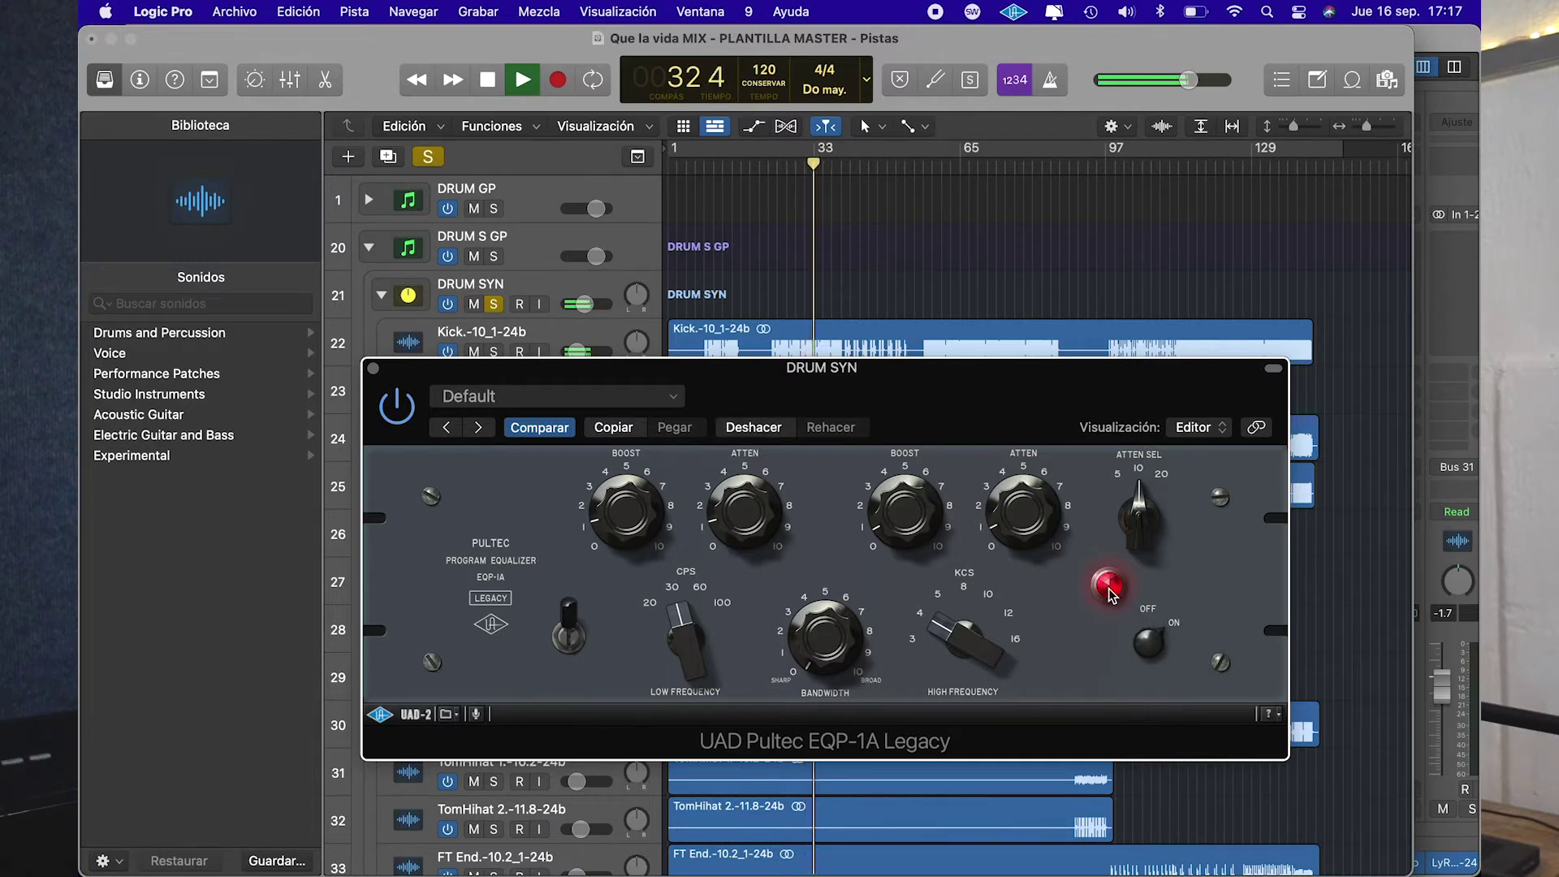
key(space)
click(373, 368)
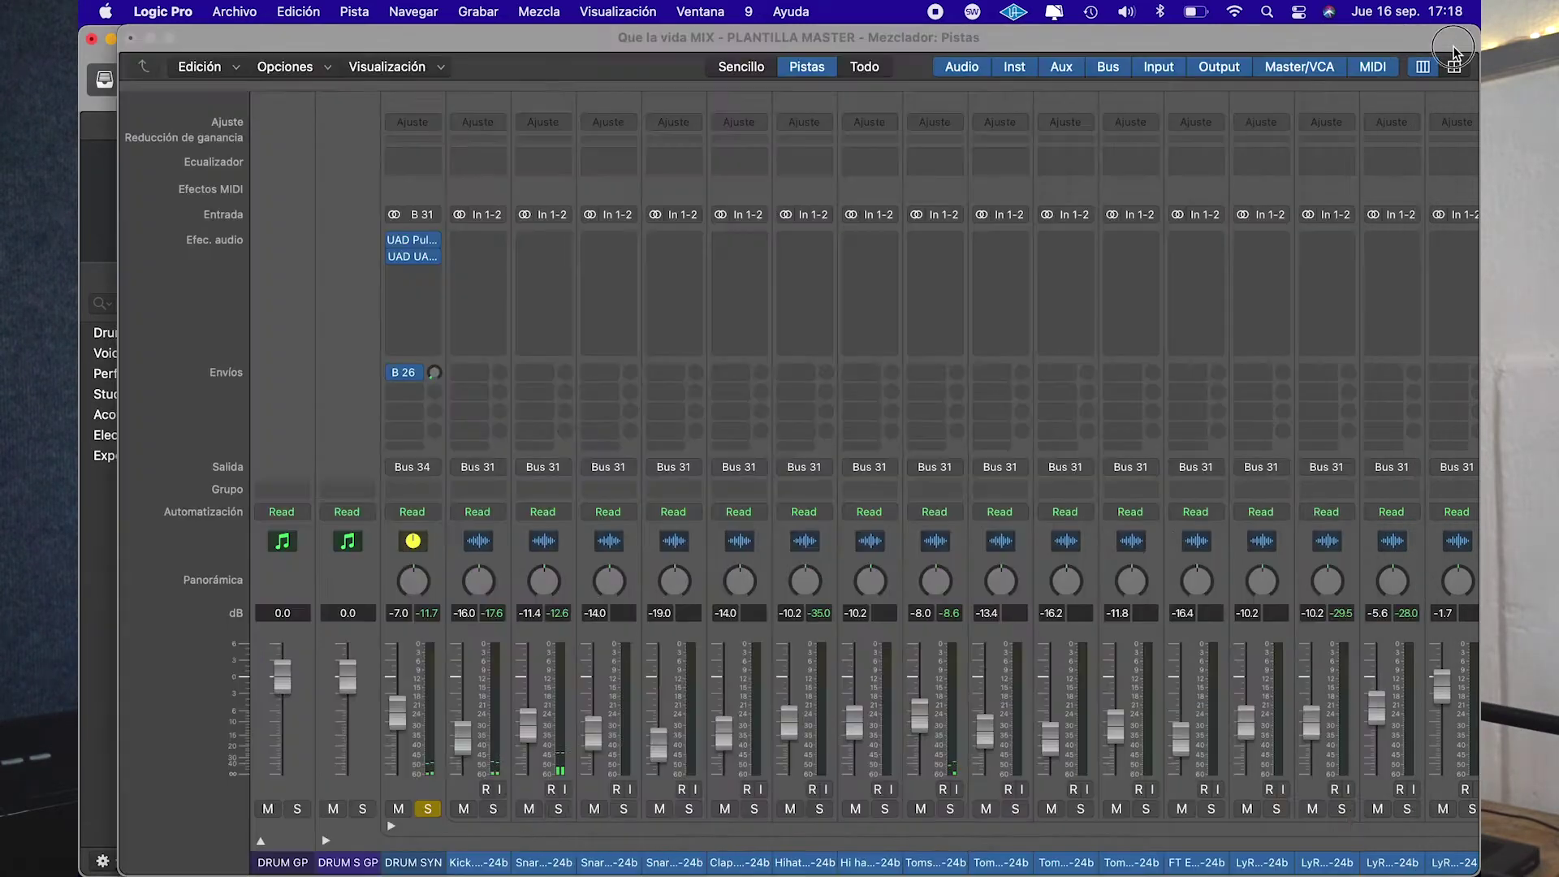
Resume playback of the soloed drums and open the UAD UA 1176SE Legacy compressor on DRUM SYN, keeping the channel meters in view
click(1454, 45)
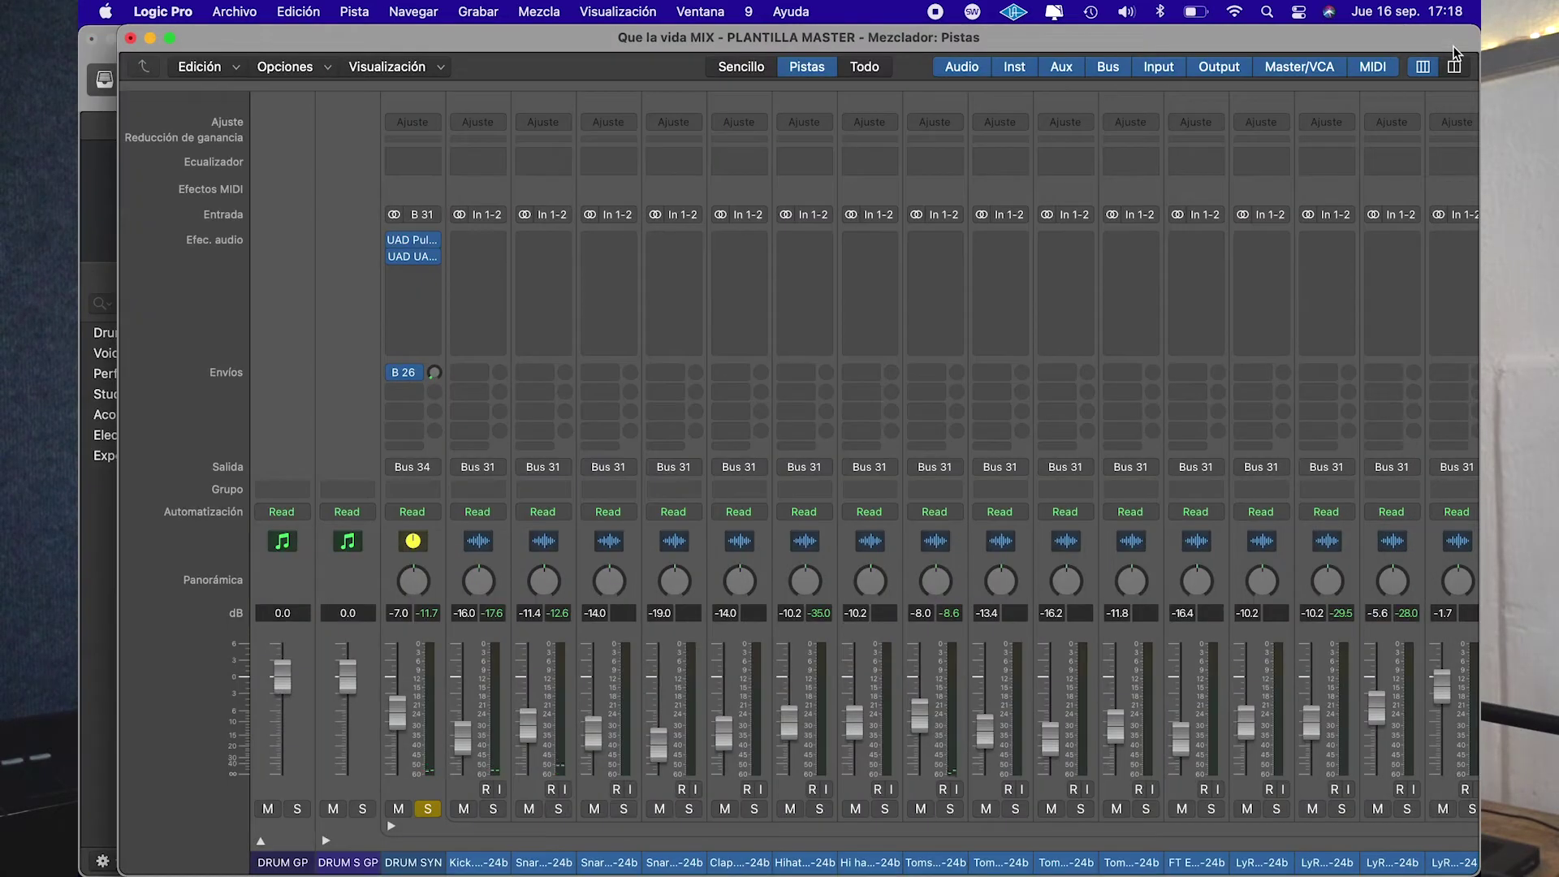
click(84, 499)
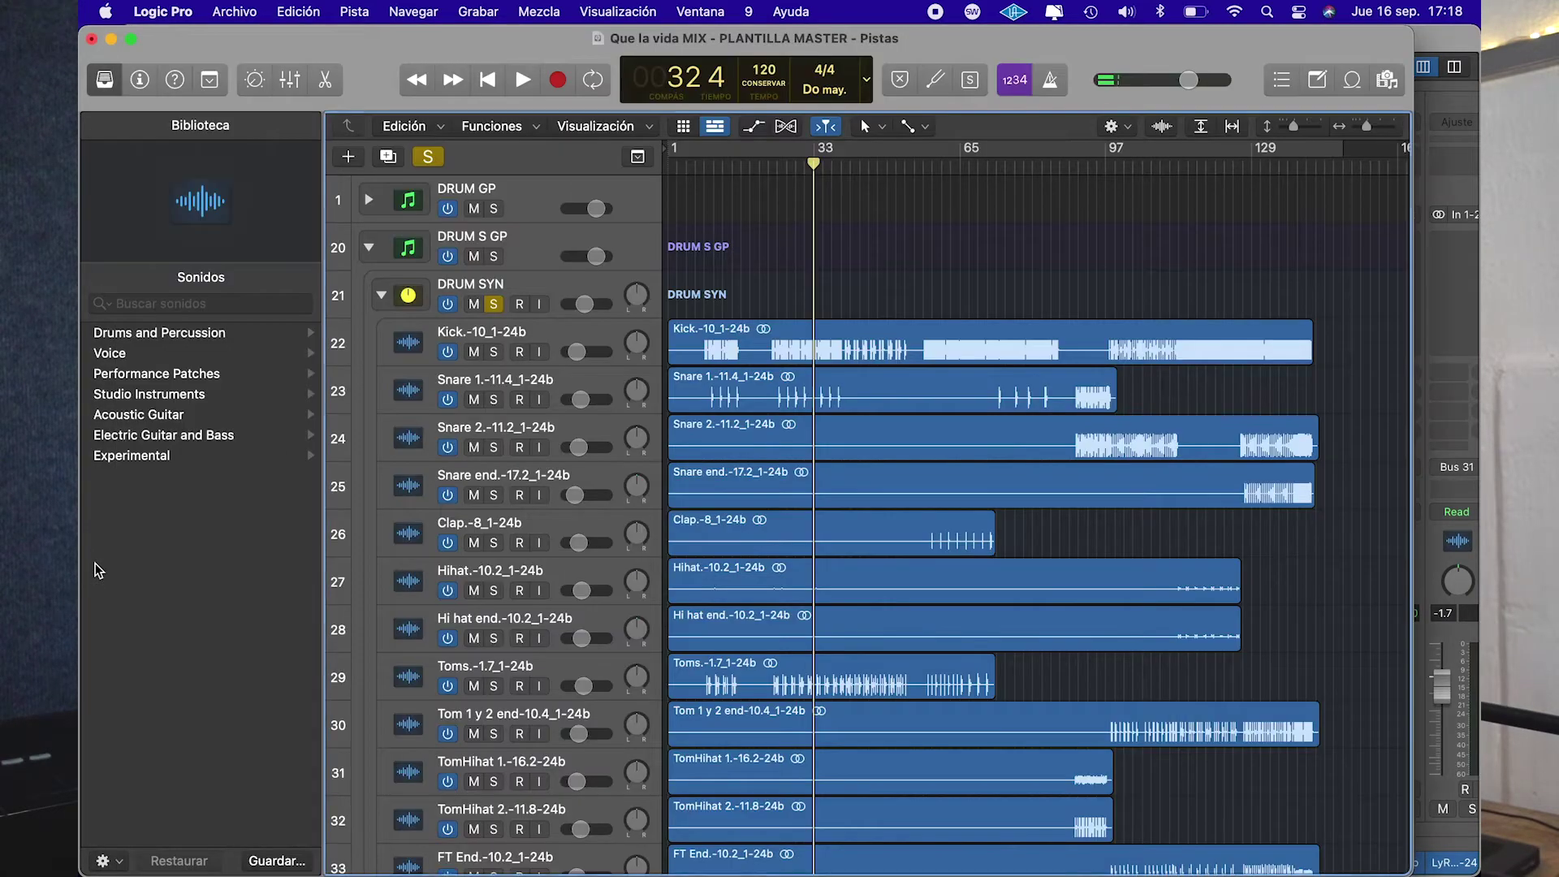
key(space)
click(1445, 40)
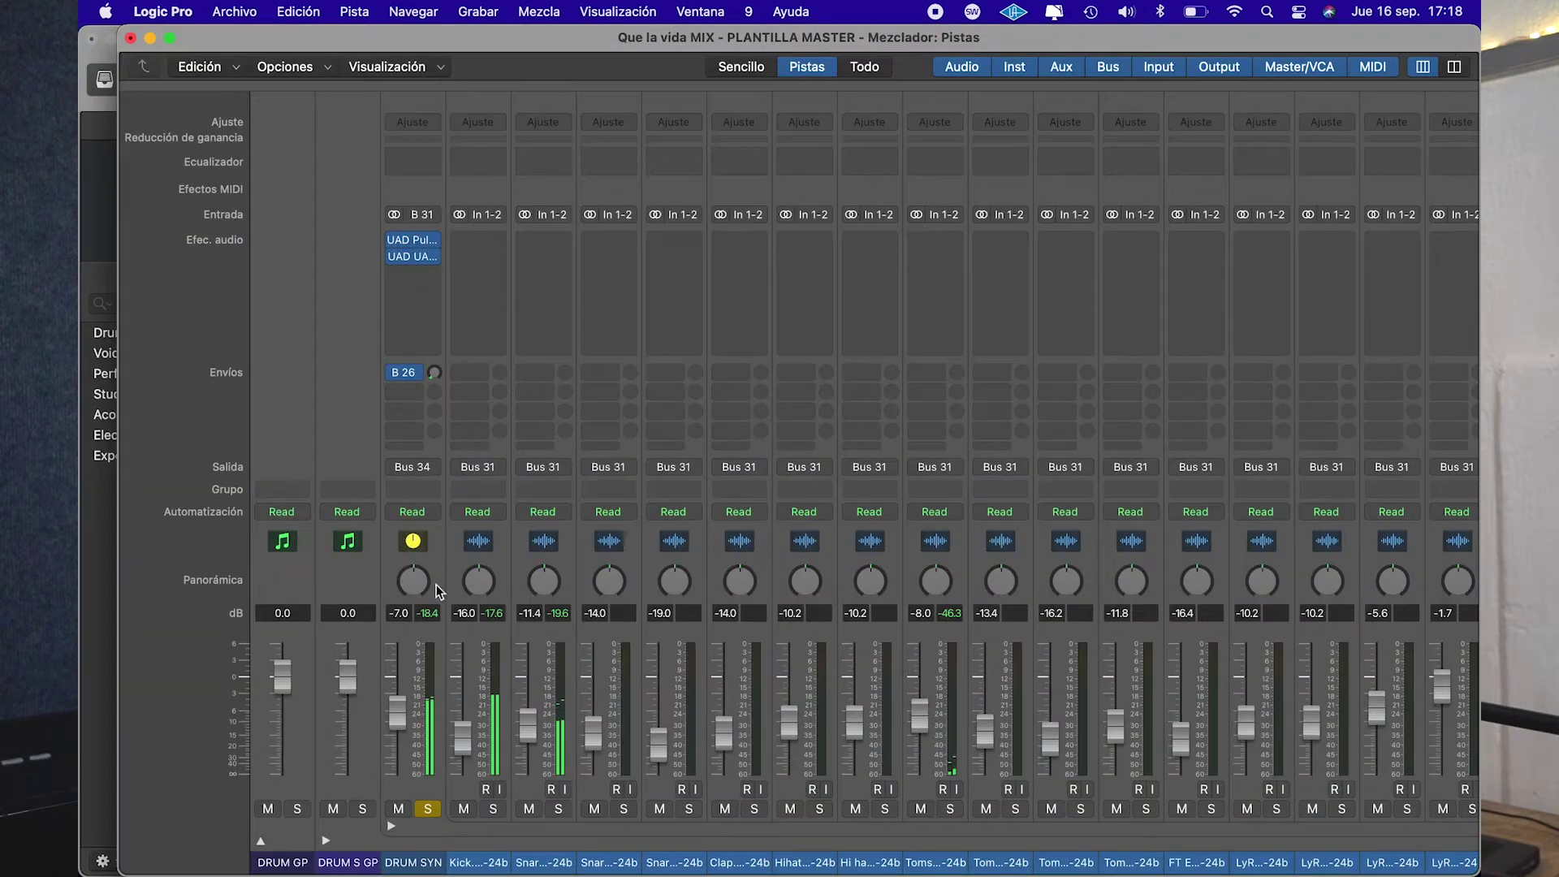
click(414, 257)
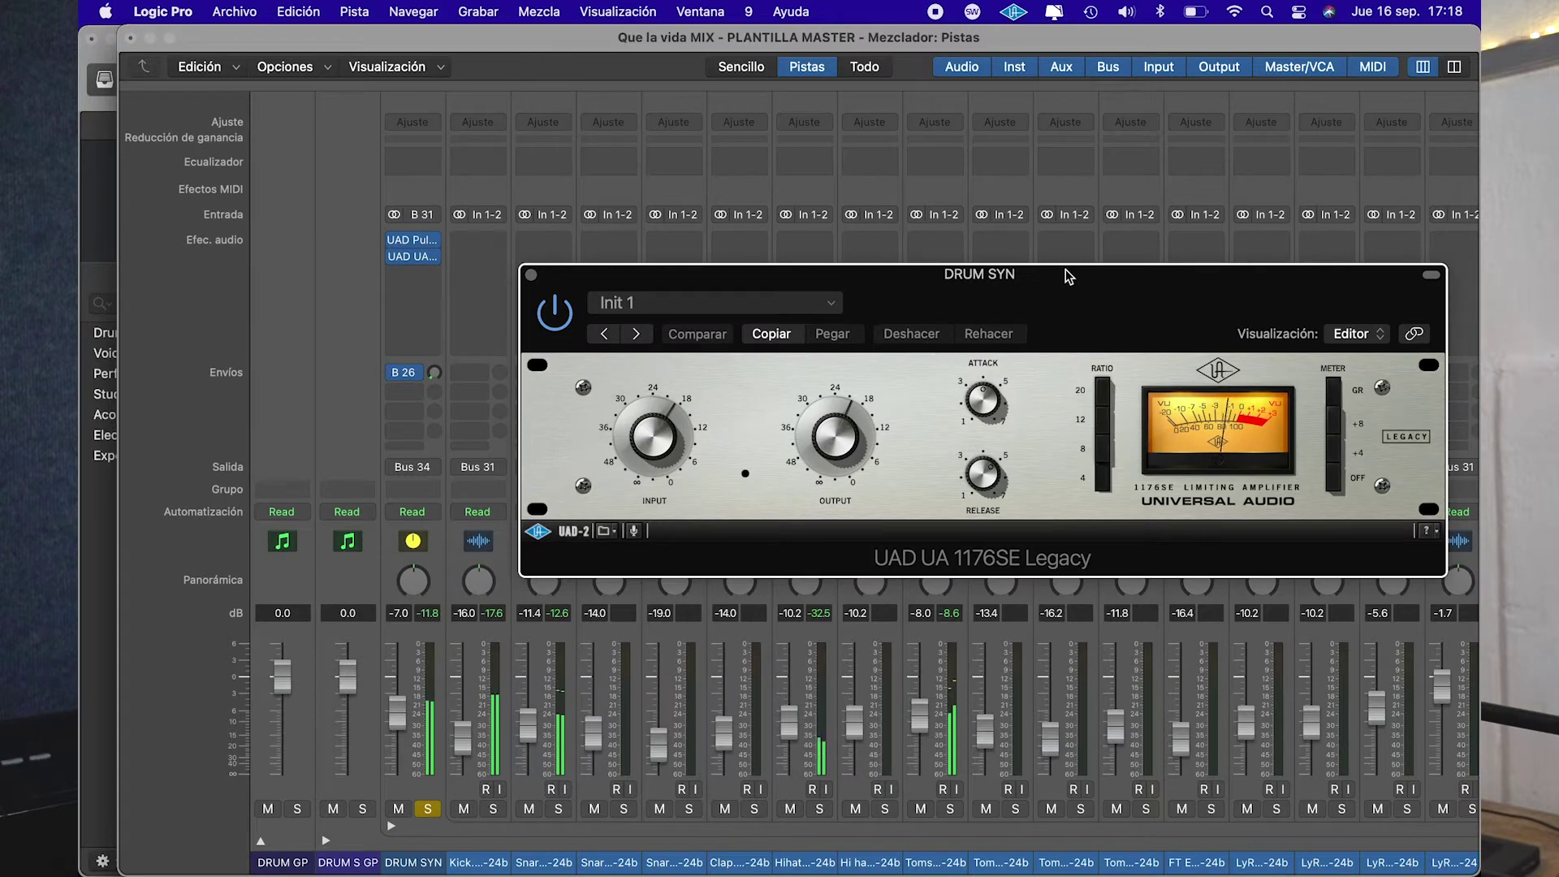
drag(1061, 273, 1013, 276)
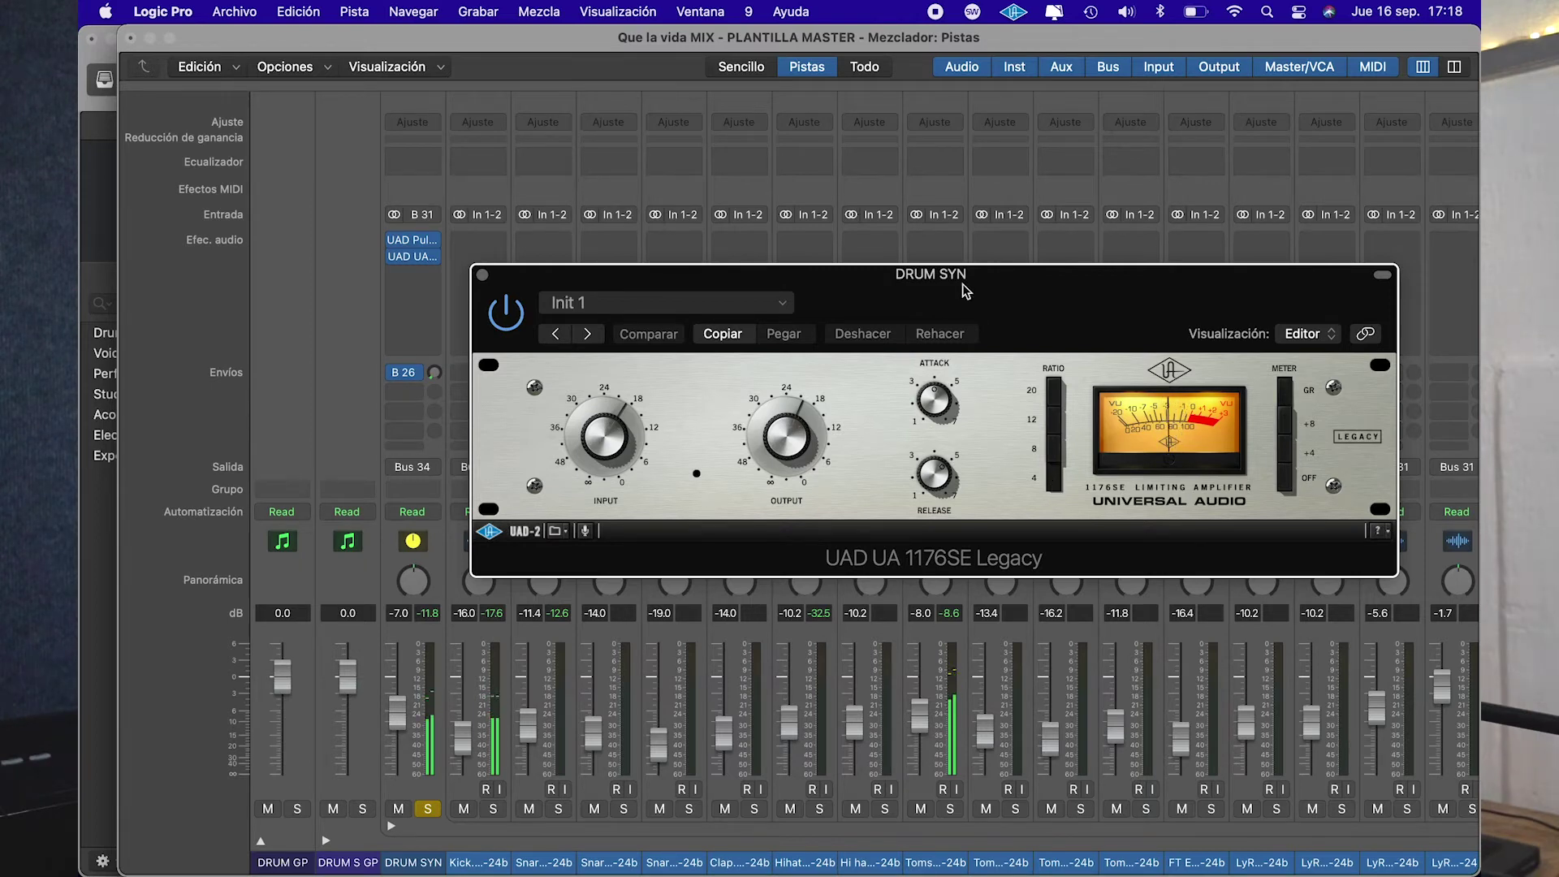
drag(960, 282, 903, 241)
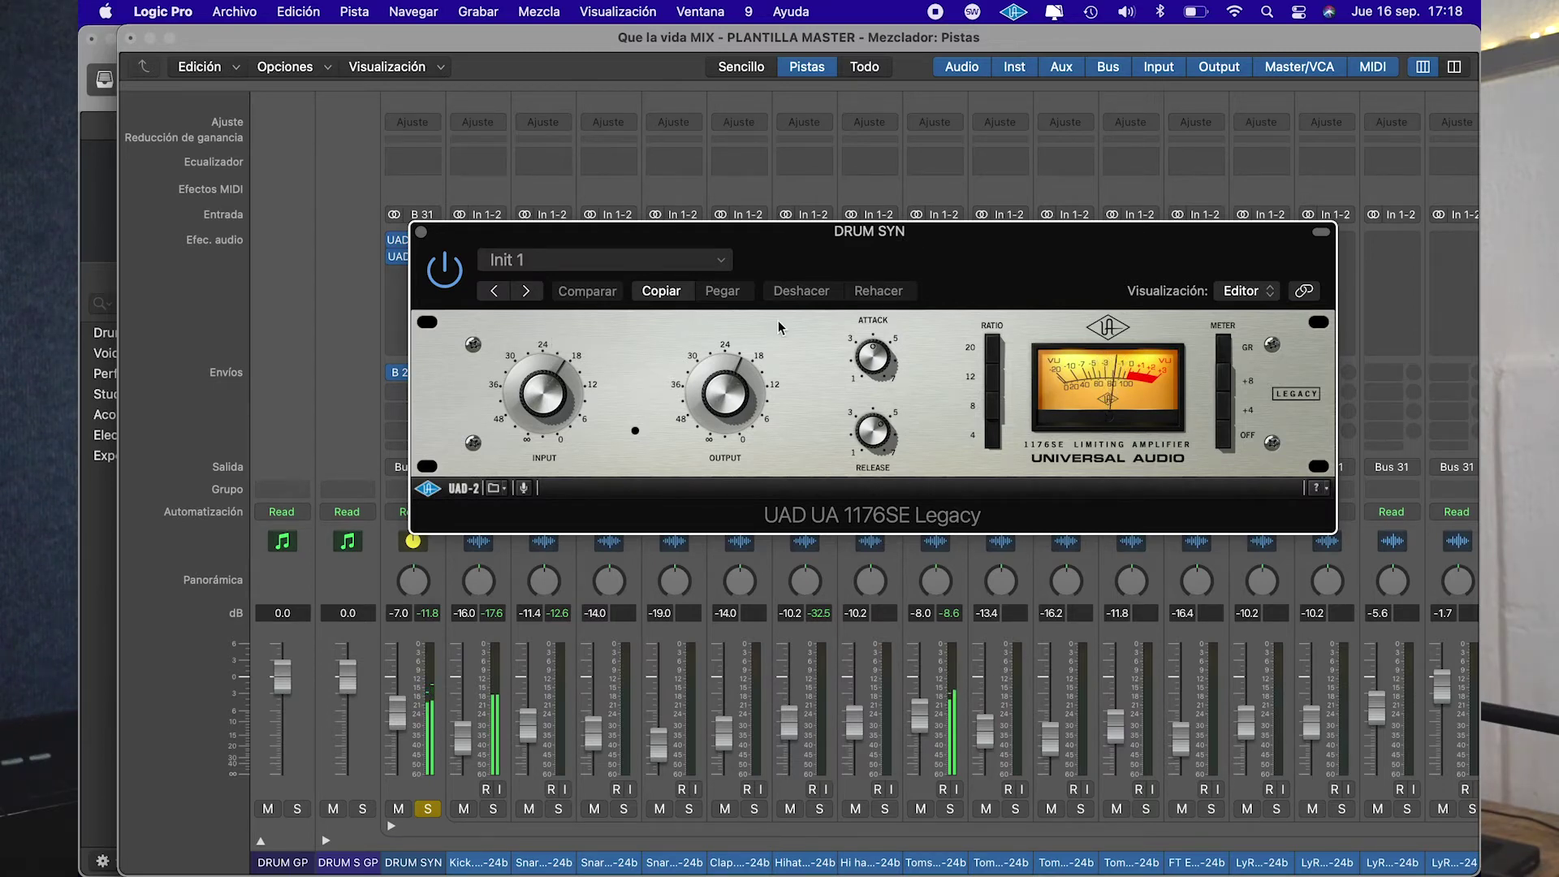
Bypass and re-enable the 1176SE compressor to compare the drum sound, and close its window
click(452, 272)
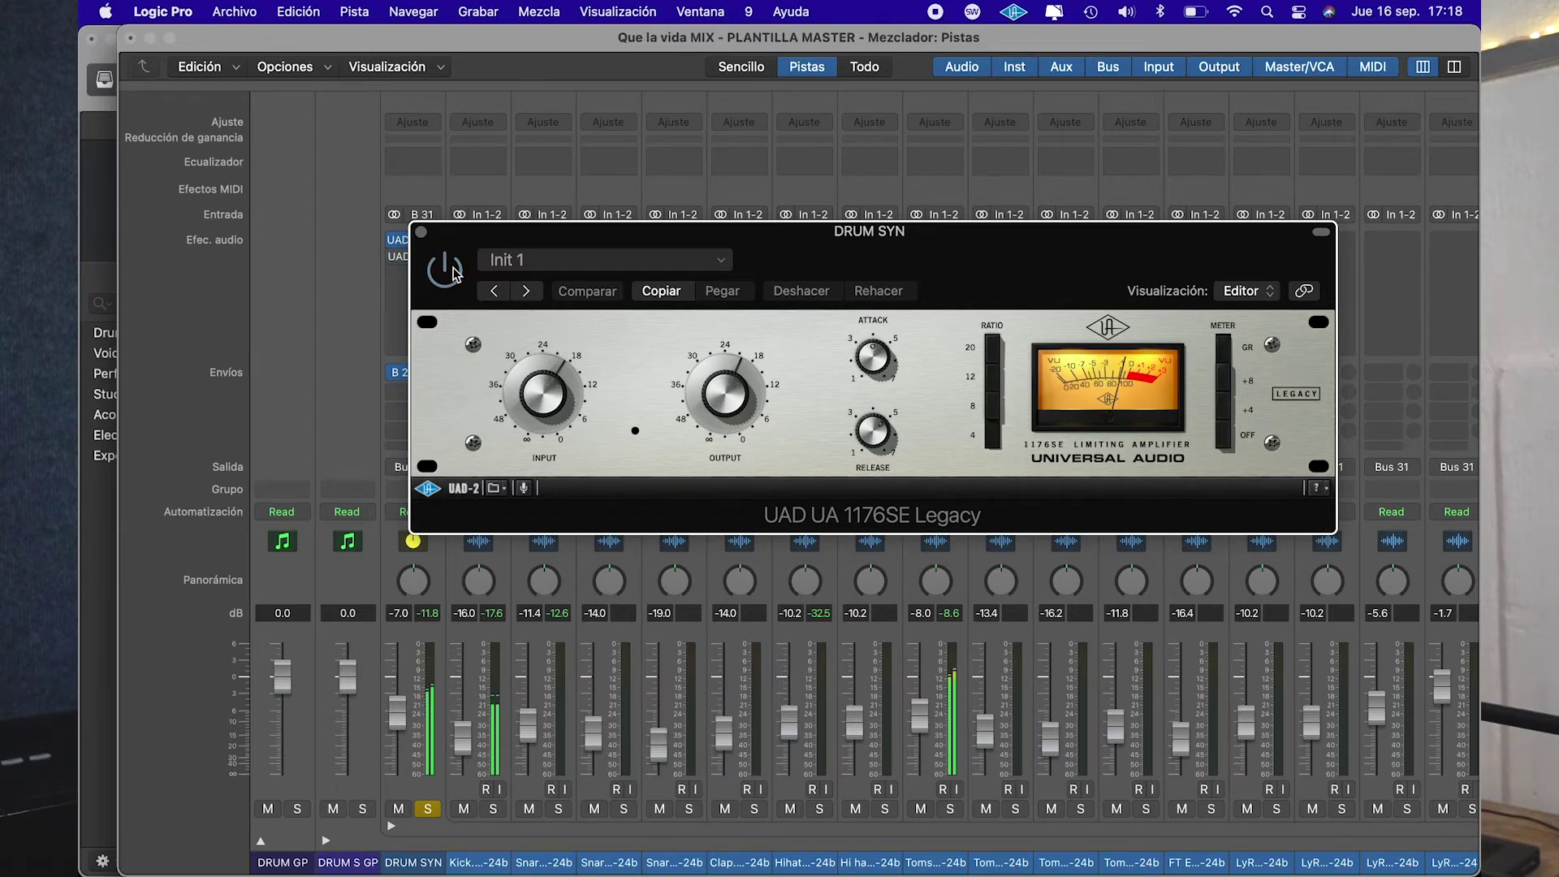
click(452, 272)
click(421, 233)
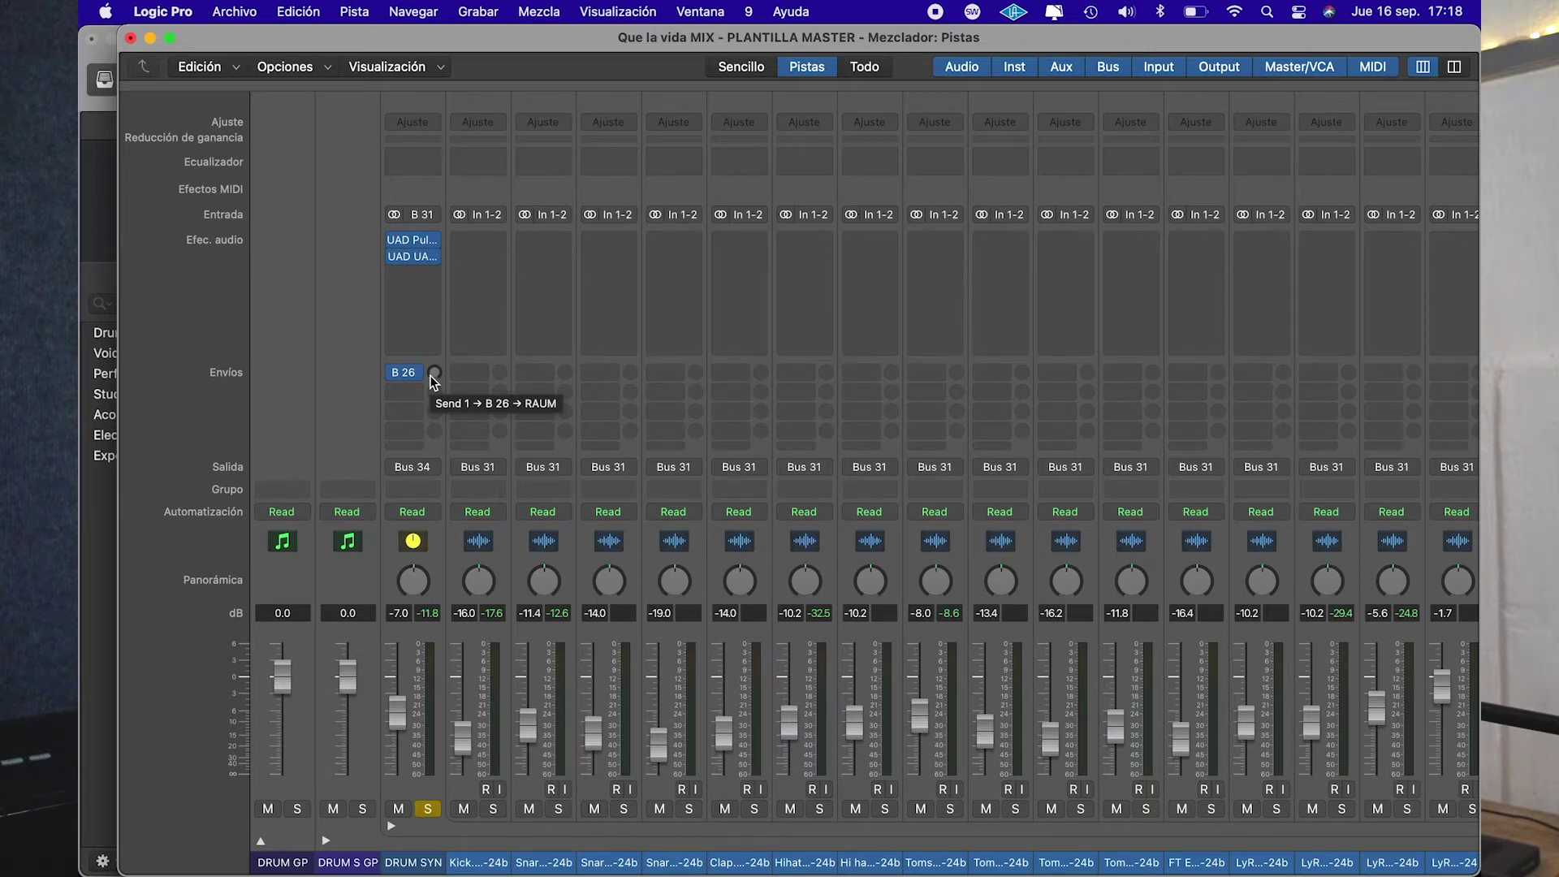
Turn off the DRUM SYN solo and bring the BASS GP channels into view in the mixer
click(91, 571)
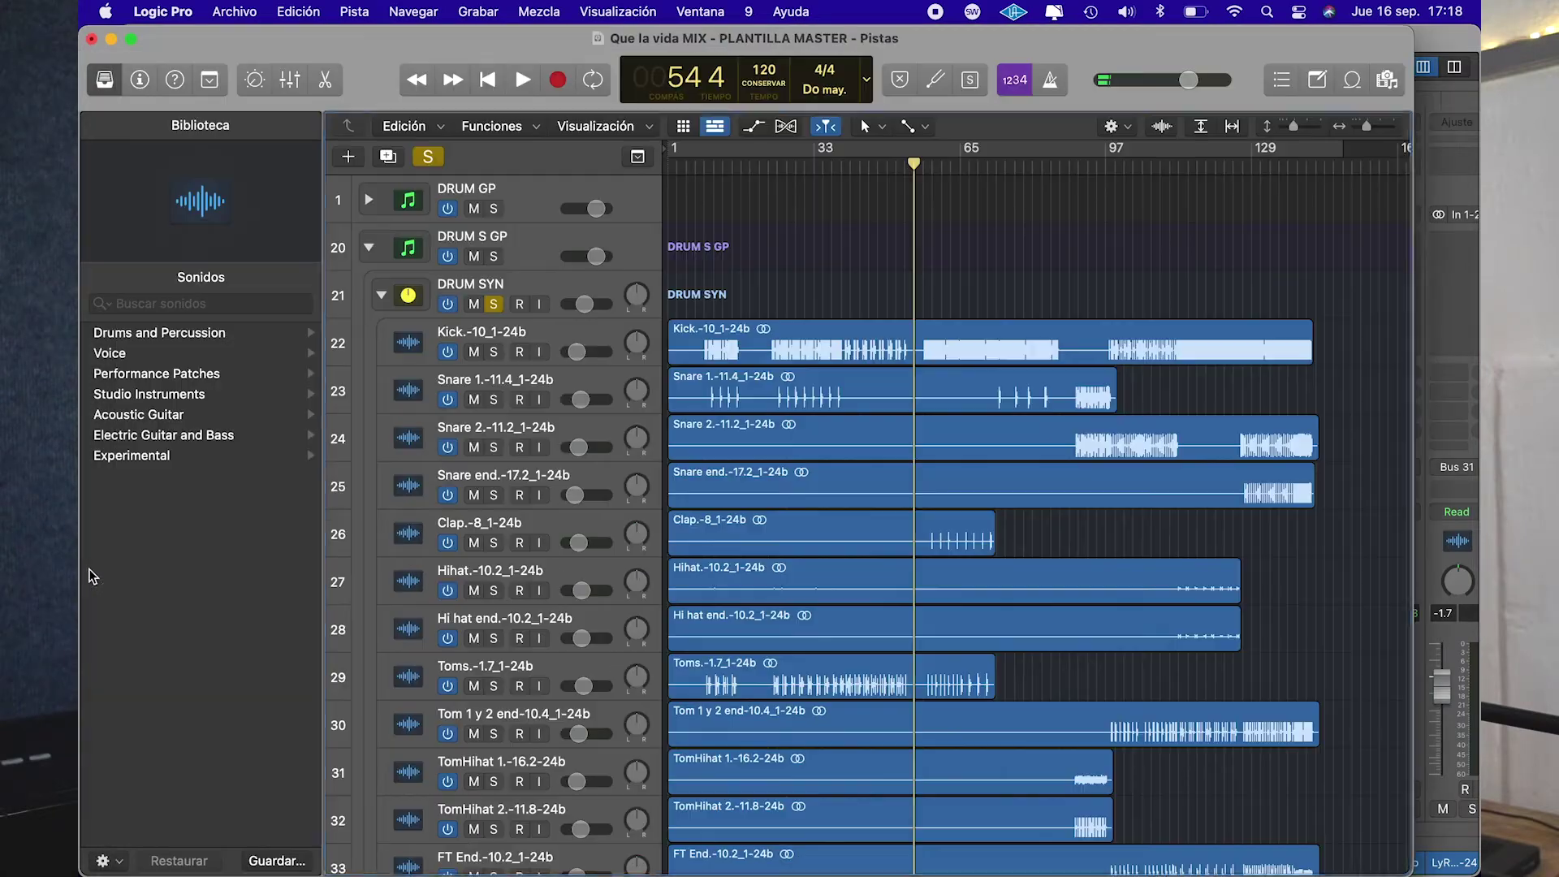
scroll(619, 437, down, 10)
scroll(619, 436, down, 3)
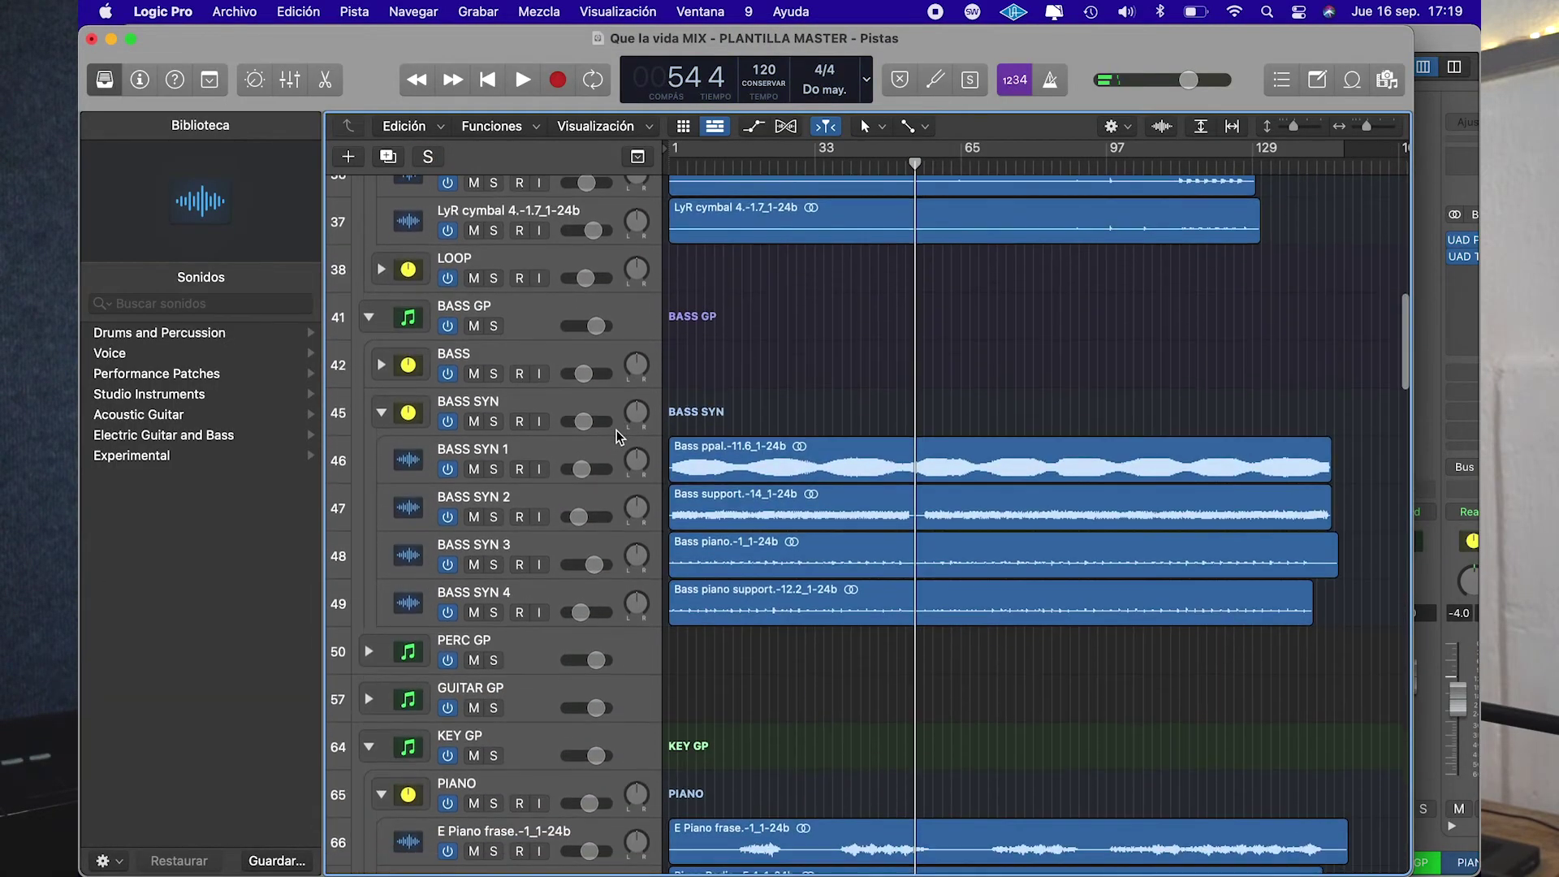
click(1435, 42)
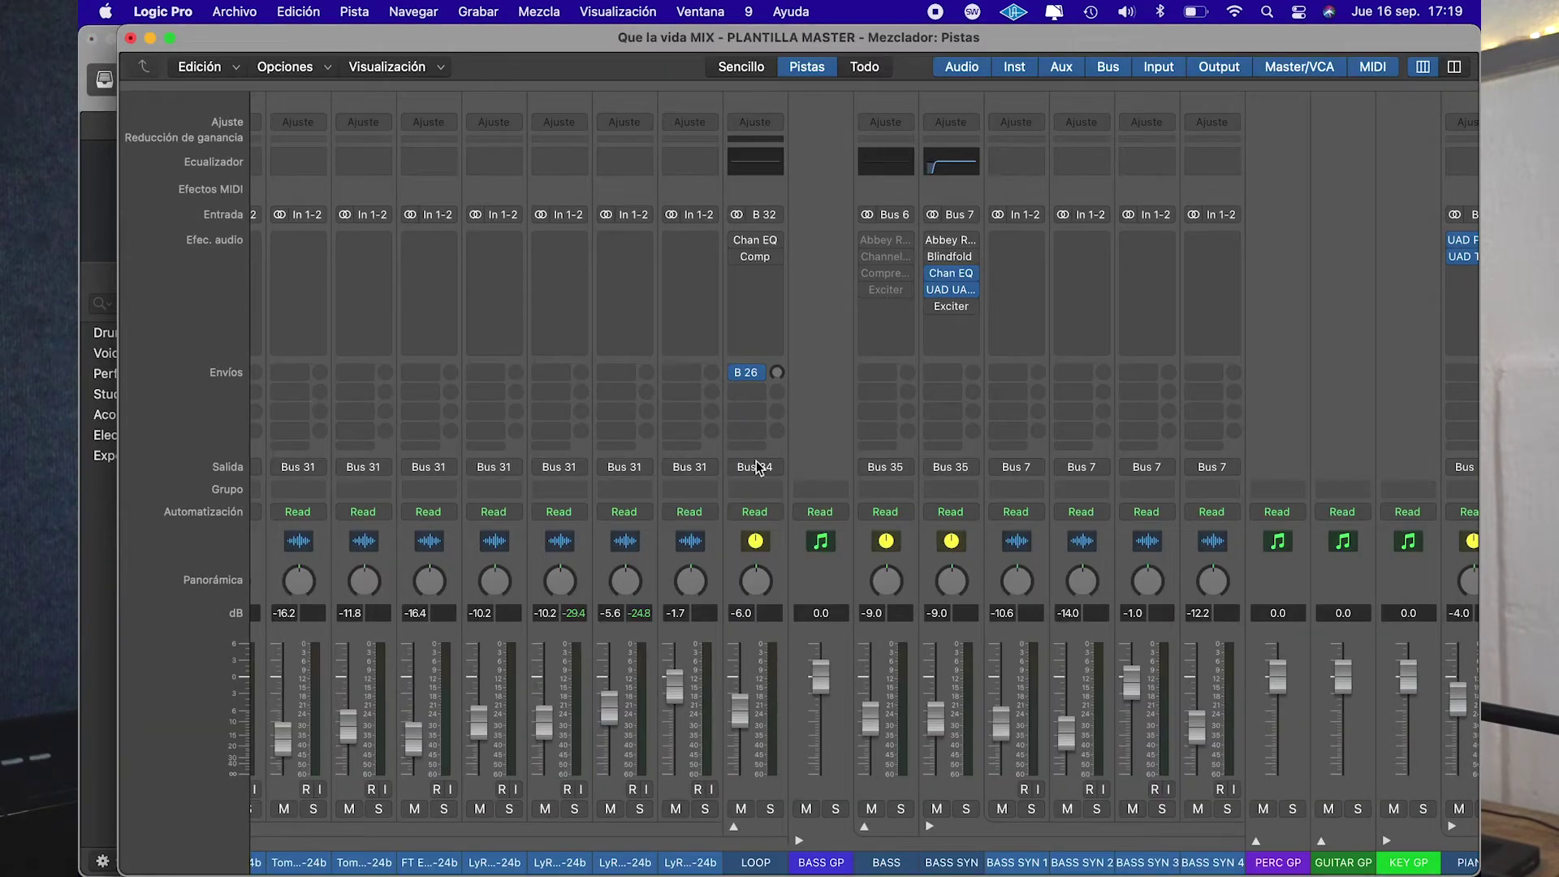
click(966, 810)
click(966, 811)
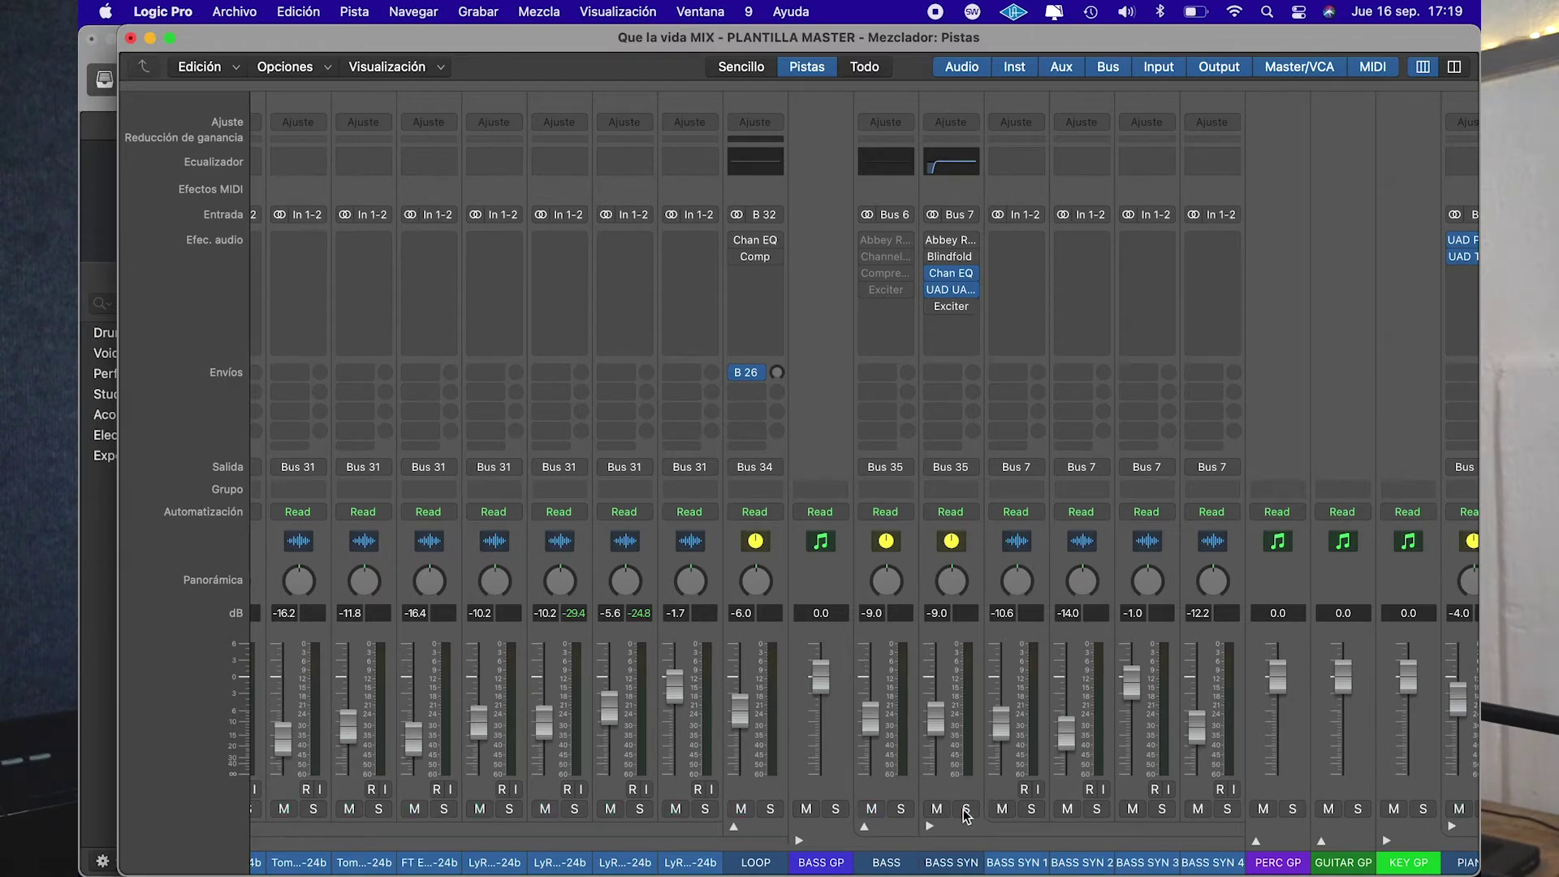
Expand the BASS stack to review the plug-ins on the BASS, BASS DI and BASS AMP channels, and collapse it again
click(859, 829)
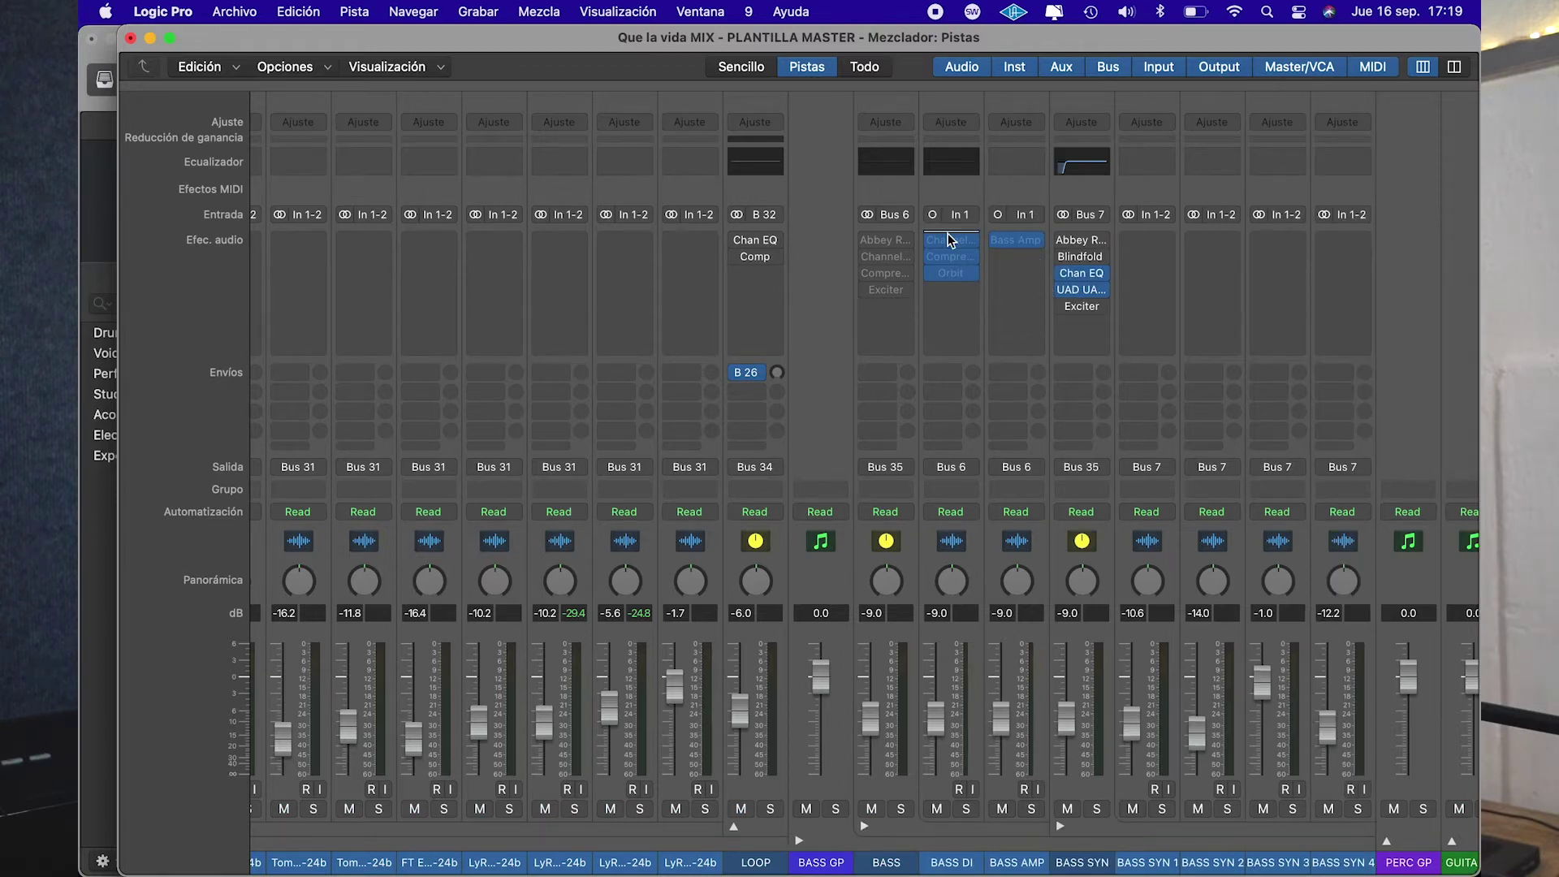
mouse_move(896, 278)
mouse_move(969, 244)
mouse_move(1021, 244)
click(863, 827)
Solo the BASS SYN channel and bring up its tracks in the arrangement
click(967, 809)
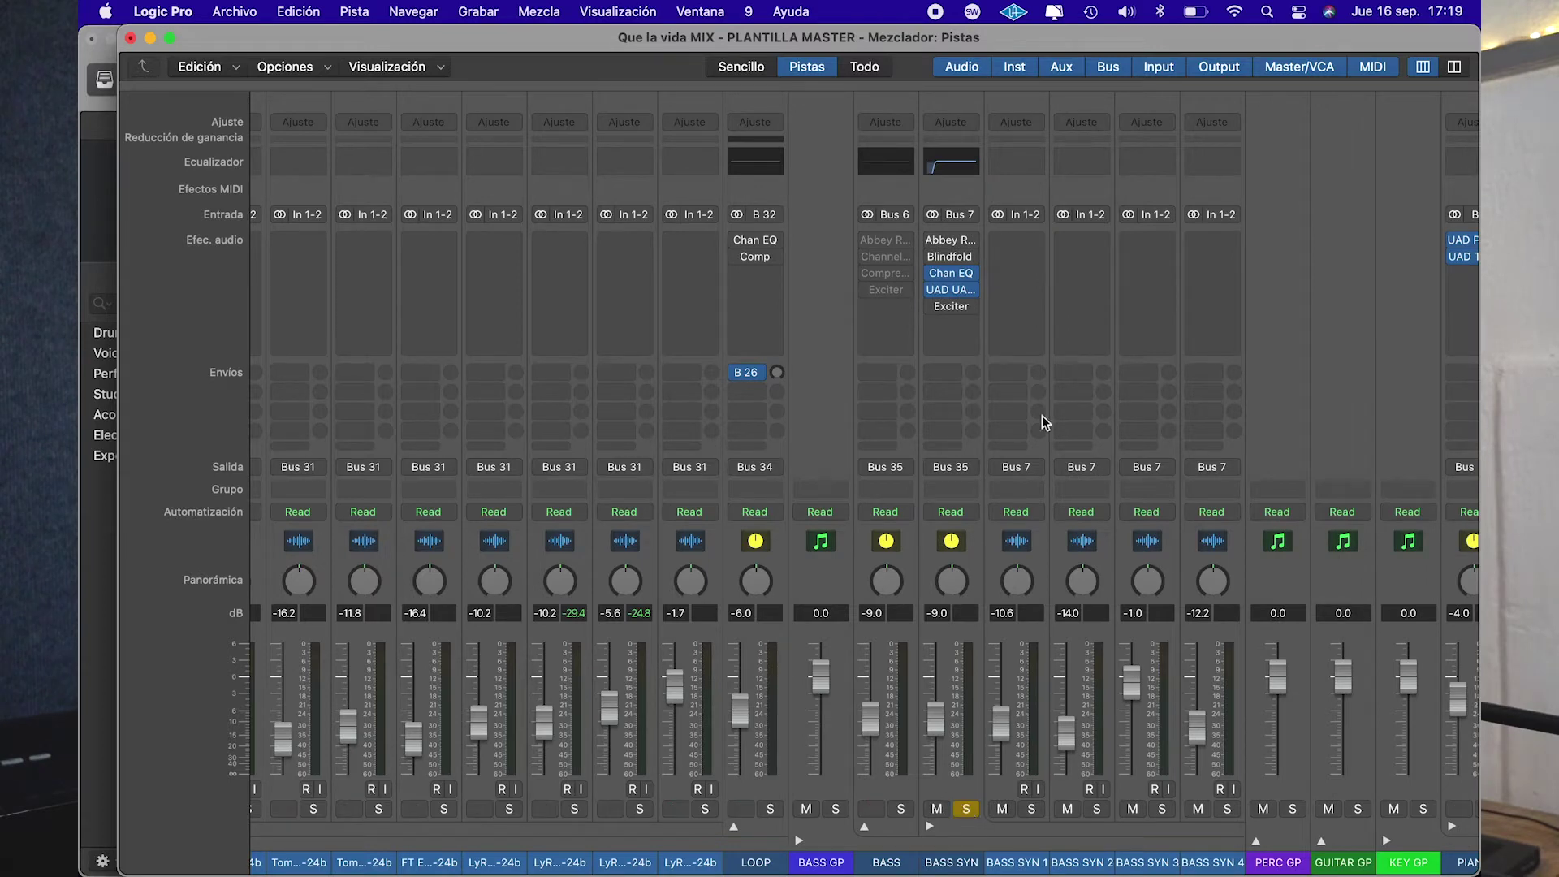
click(100, 638)
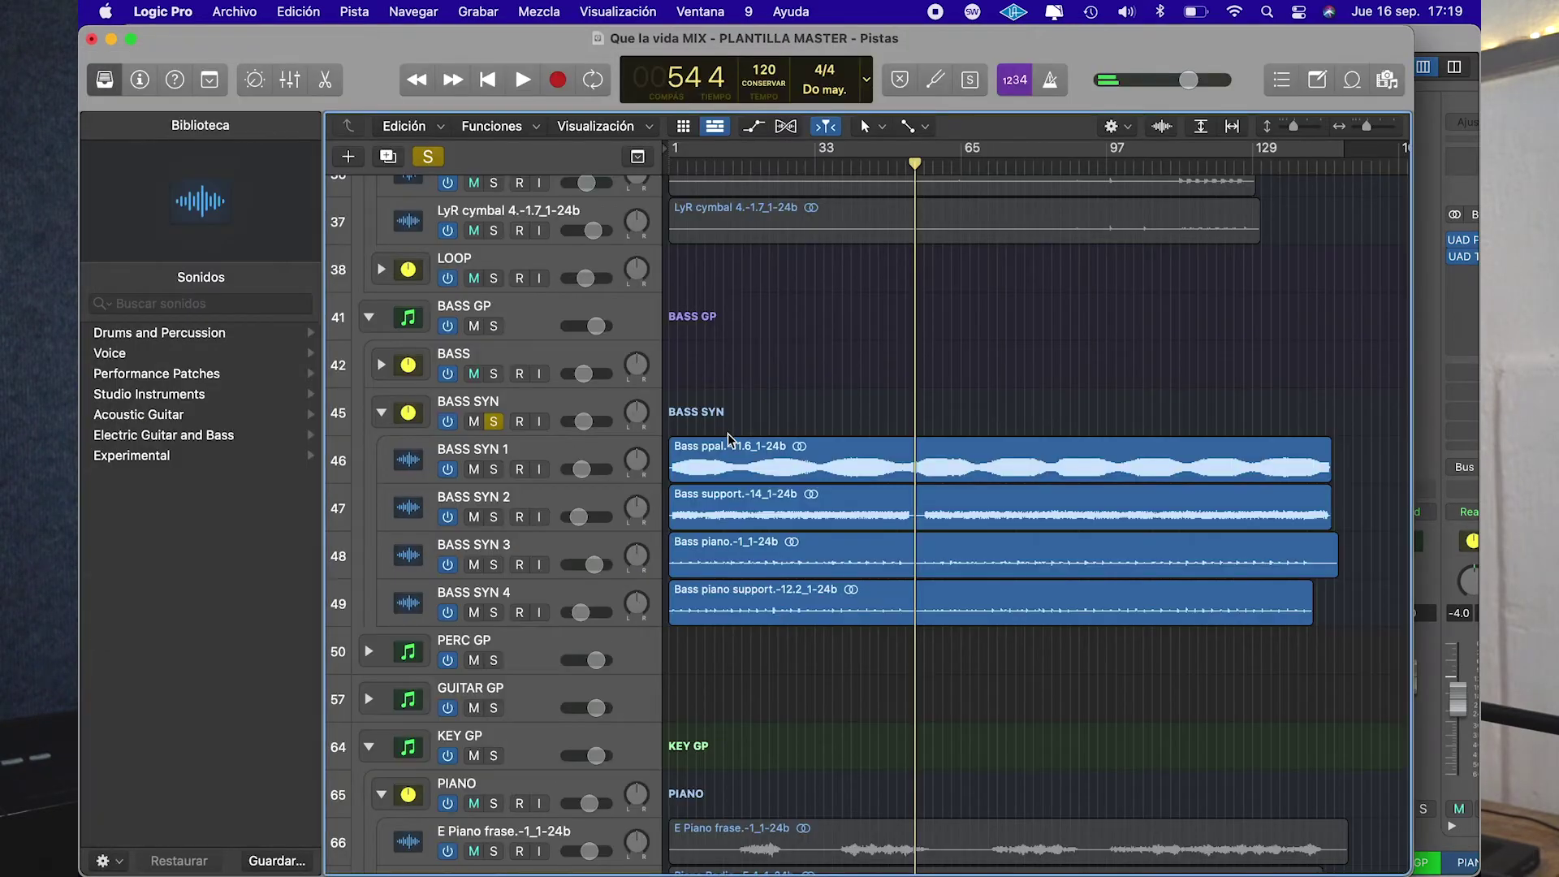
Review the Channel EQ and the 1176SE compressor on the BASS SYN channel in the mixer, closing each plug-in window
click(1450, 37)
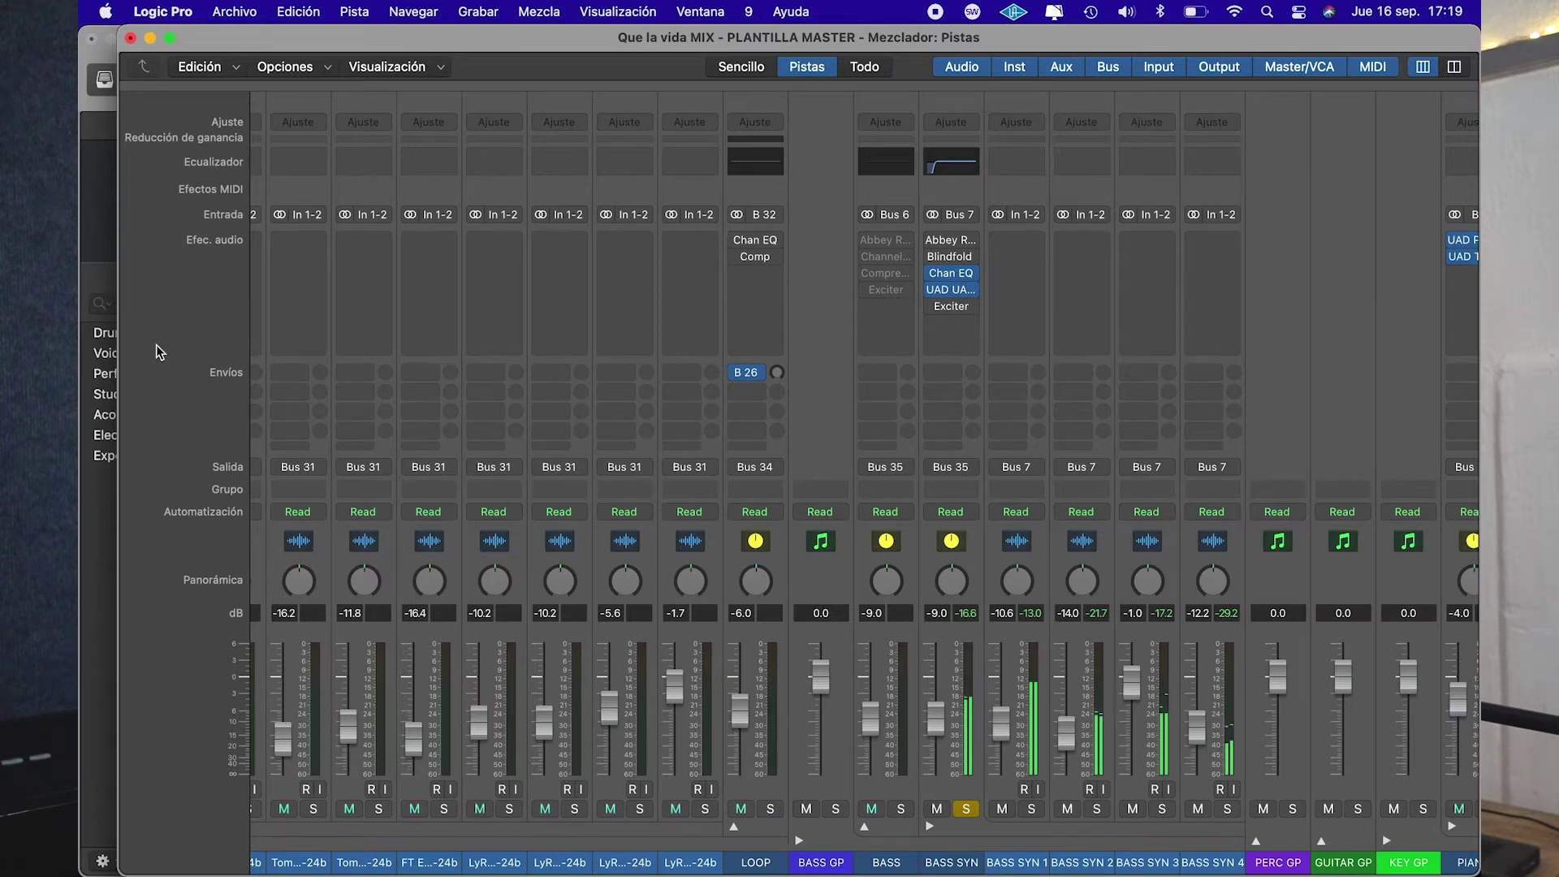
mouse_move(954, 277)
click(954, 277)
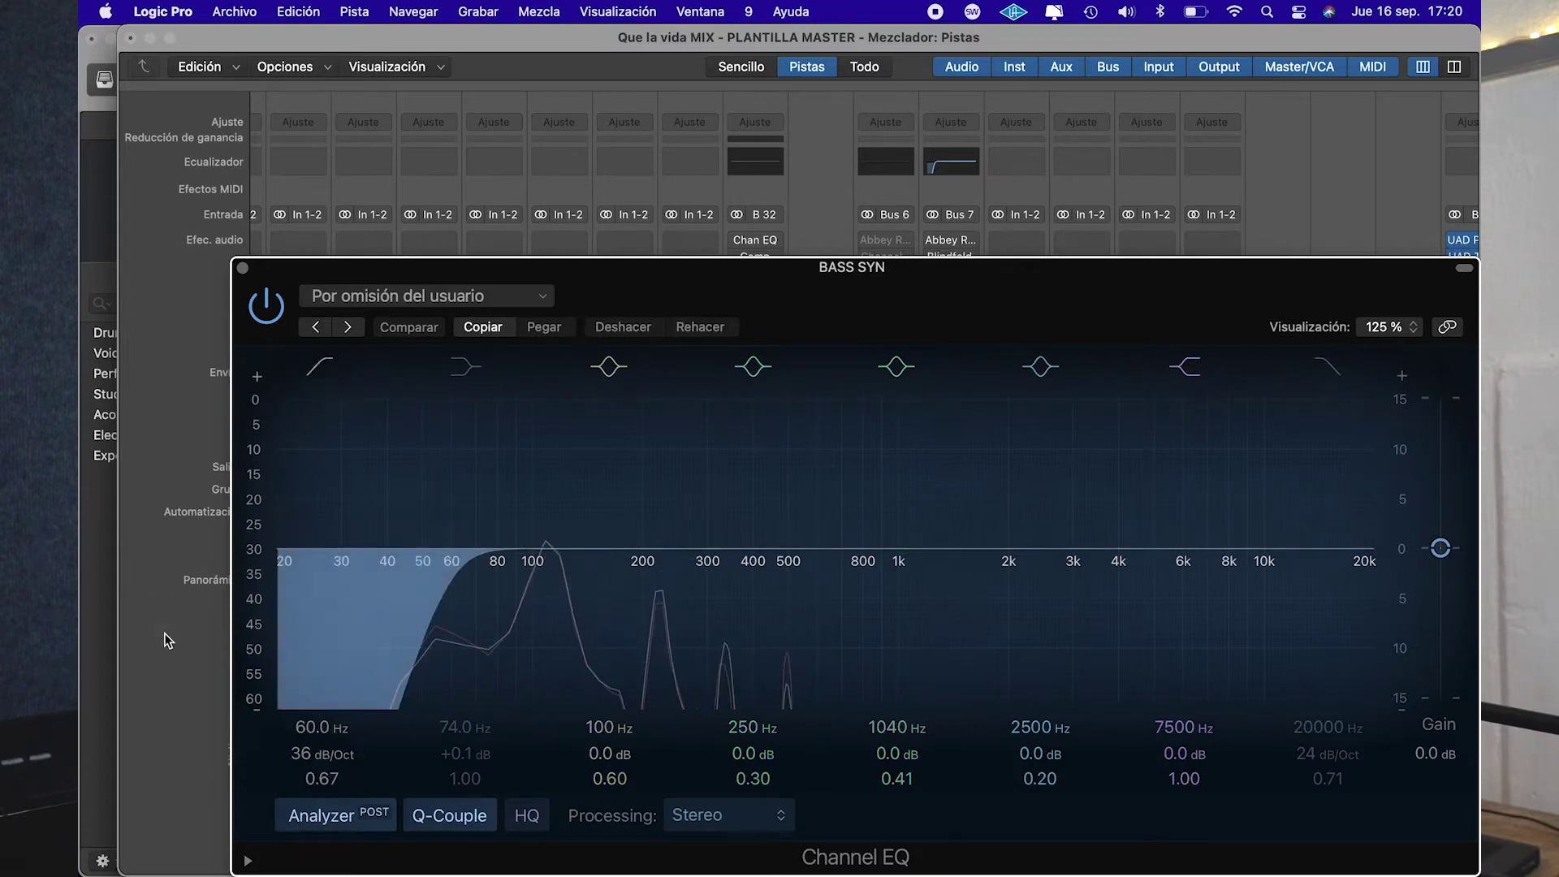
click(215, 195)
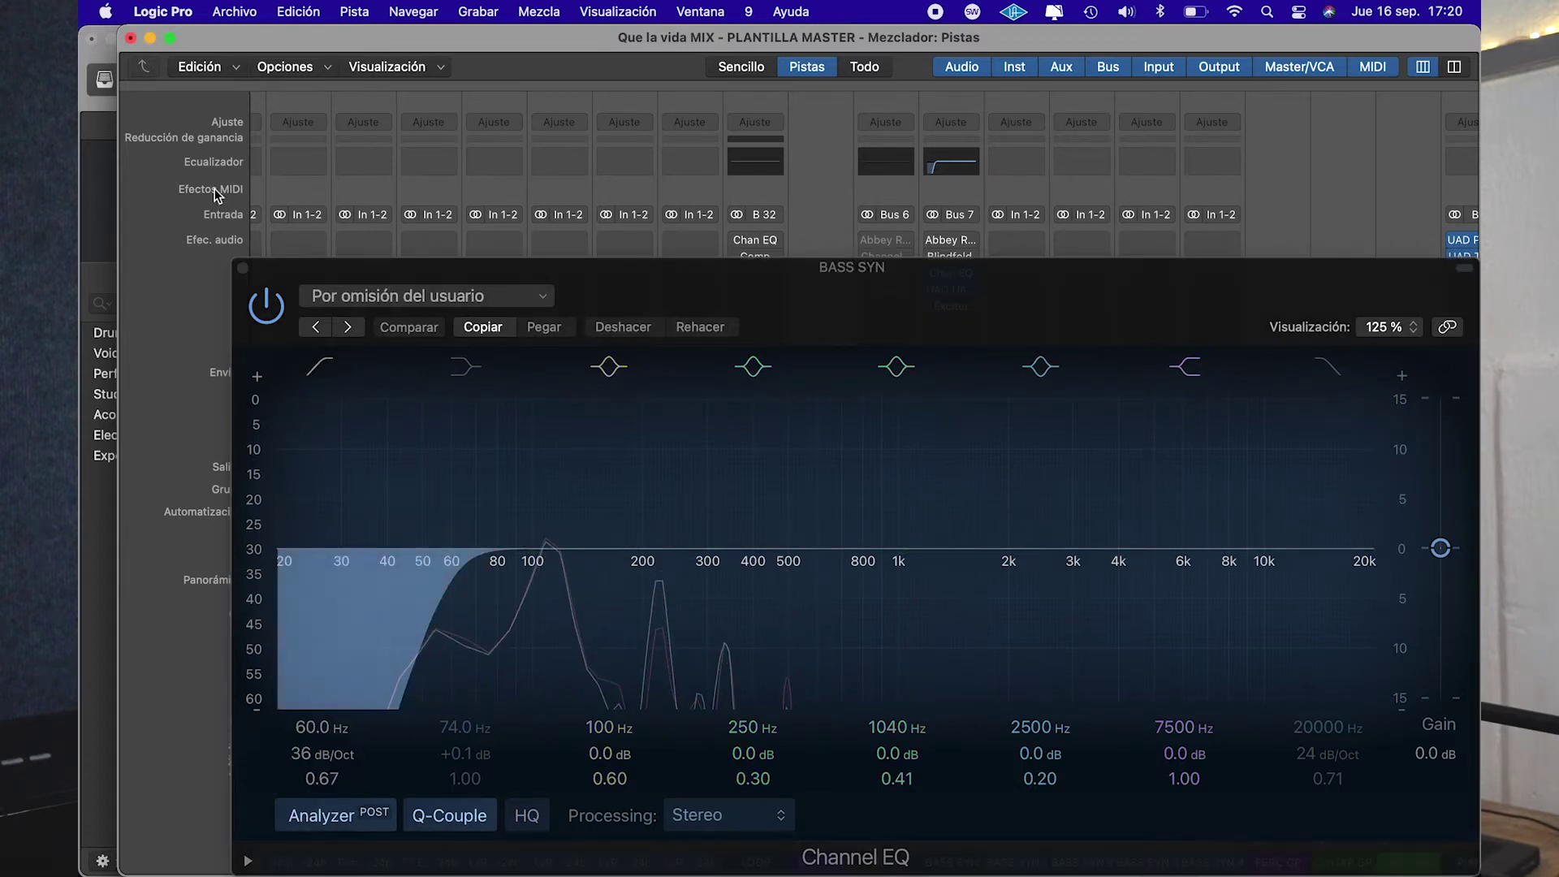
click(244, 269)
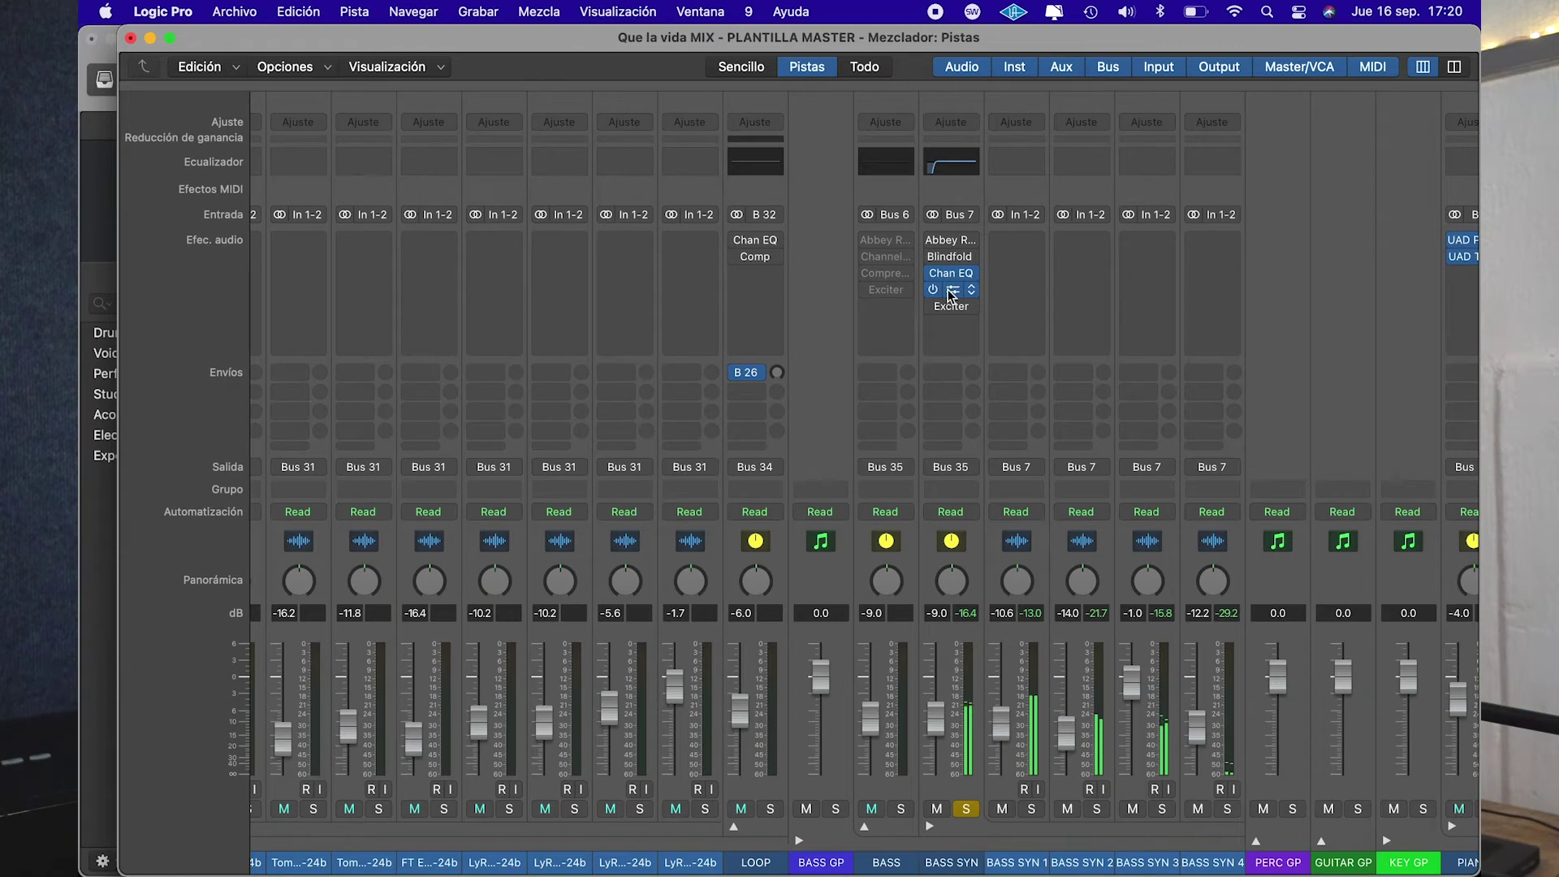
click(951, 290)
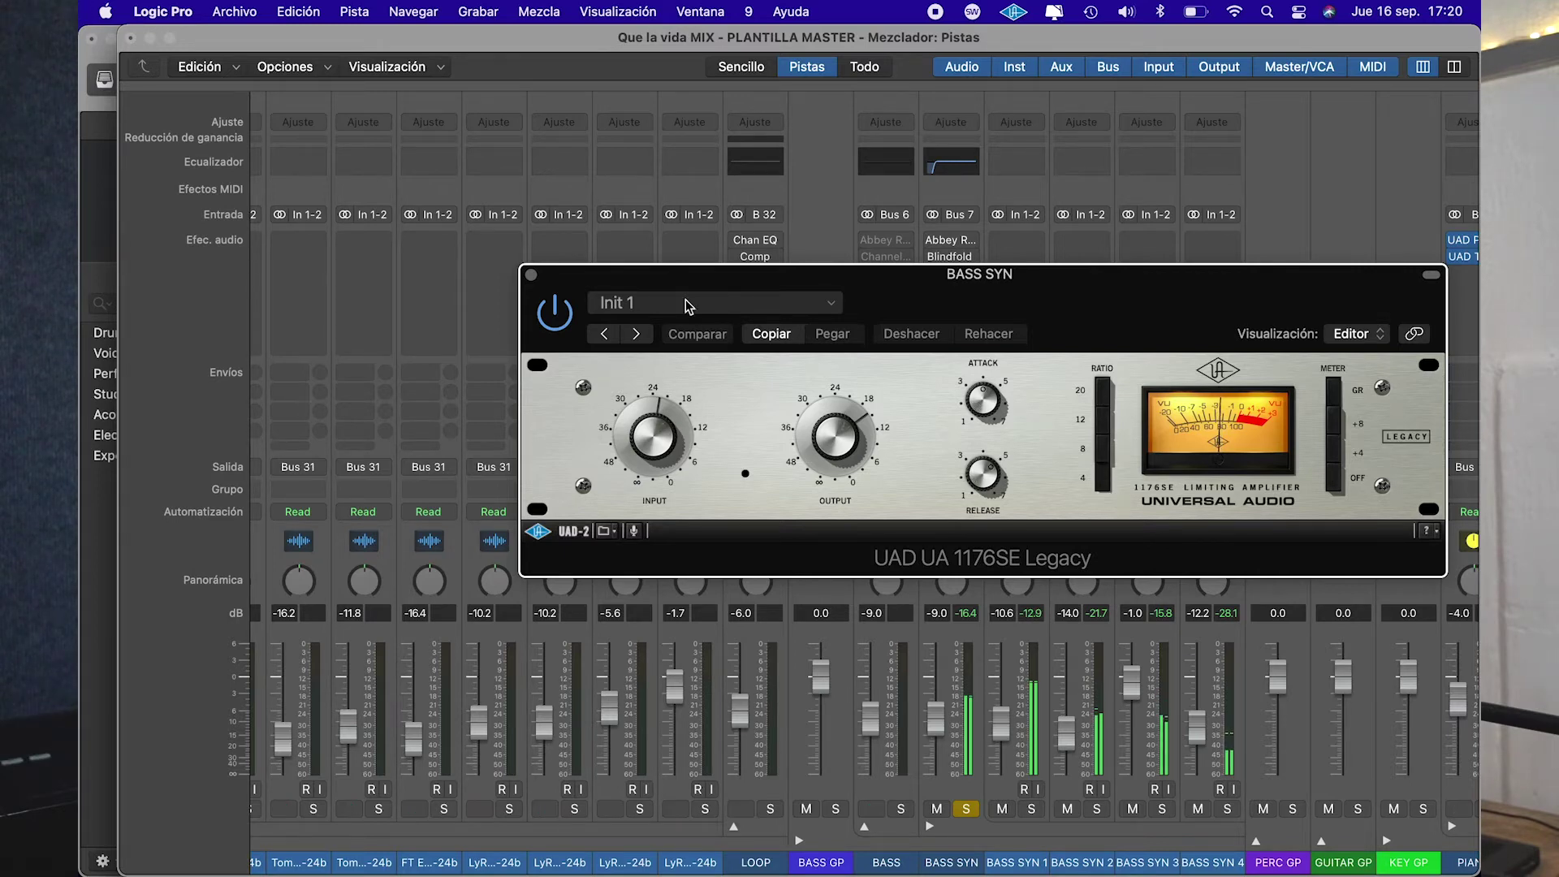
click(531, 275)
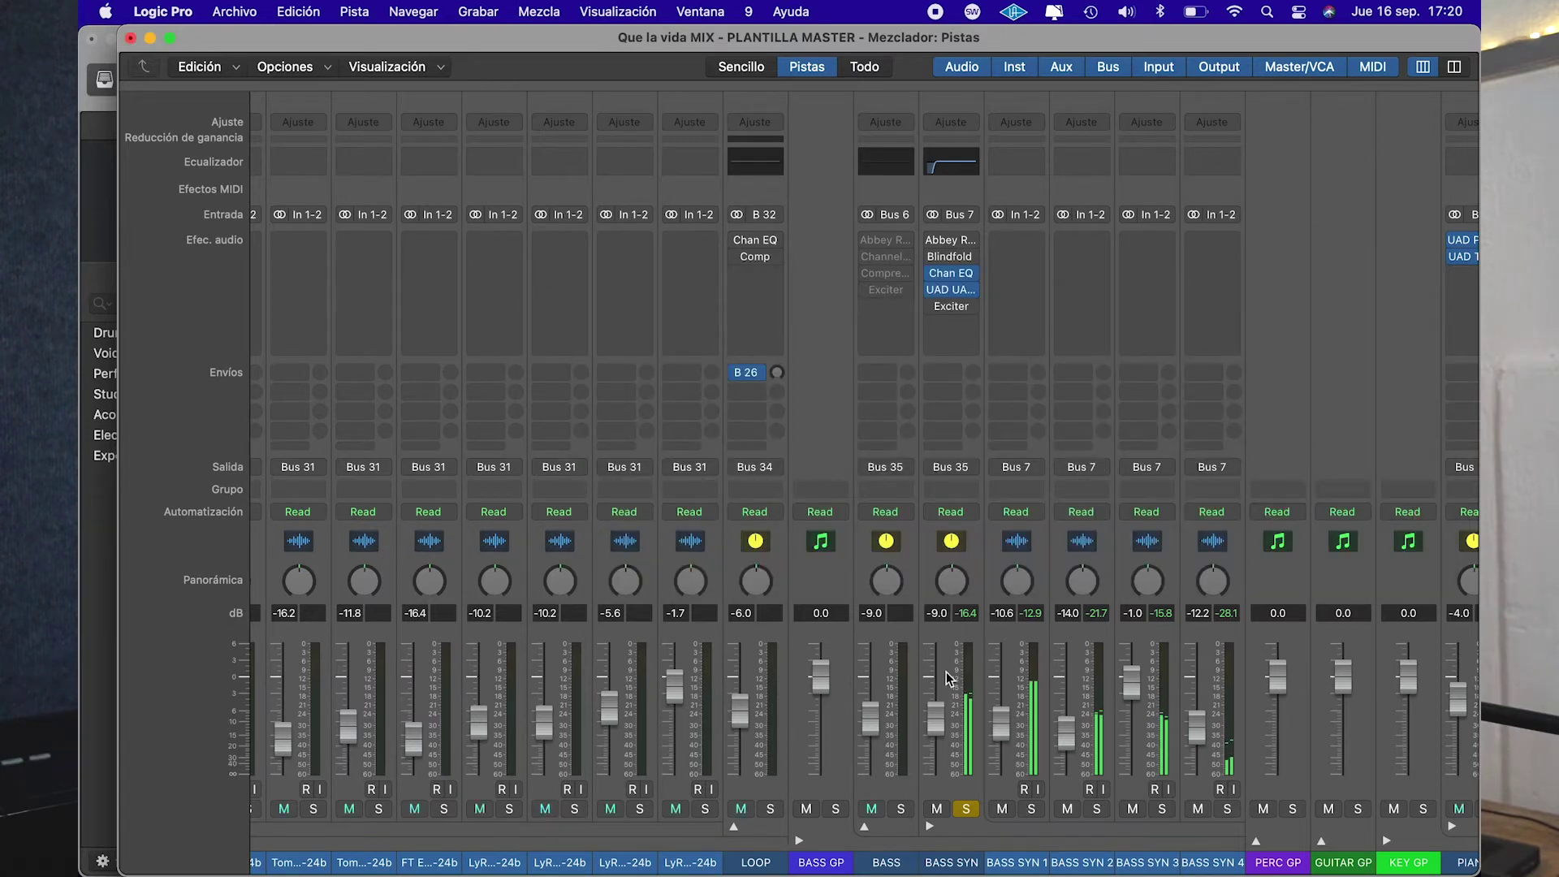
Switch the solo from BASS SYN to the PIANO channel and play its tracks from about bar 40 in the arrangement
click(970, 810)
scroll(1217, 385, right, 10)
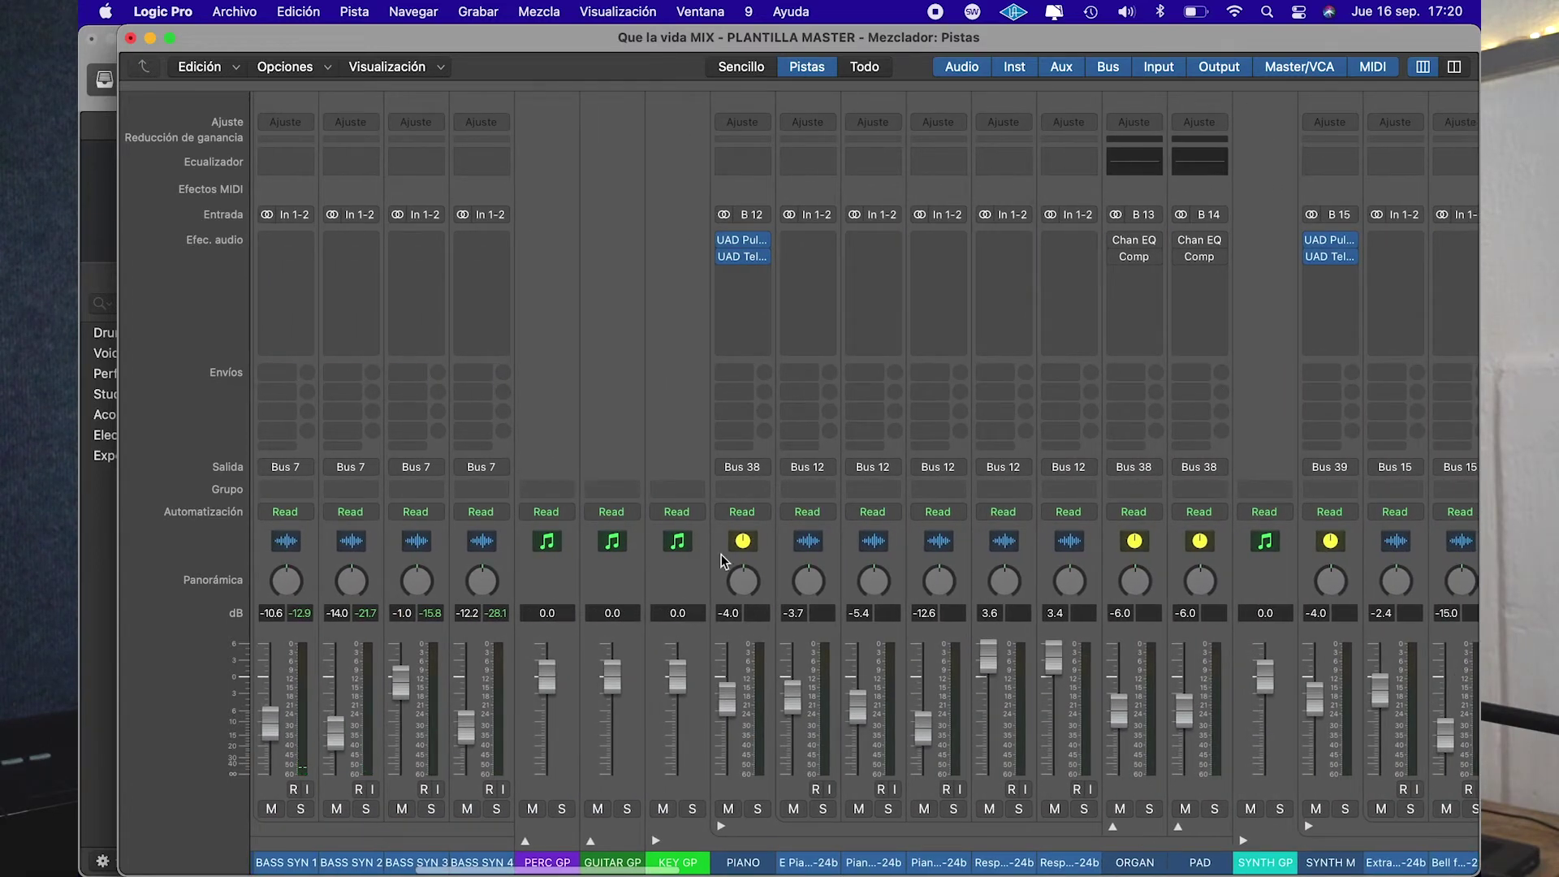
click(759, 810)
click(100, 799)
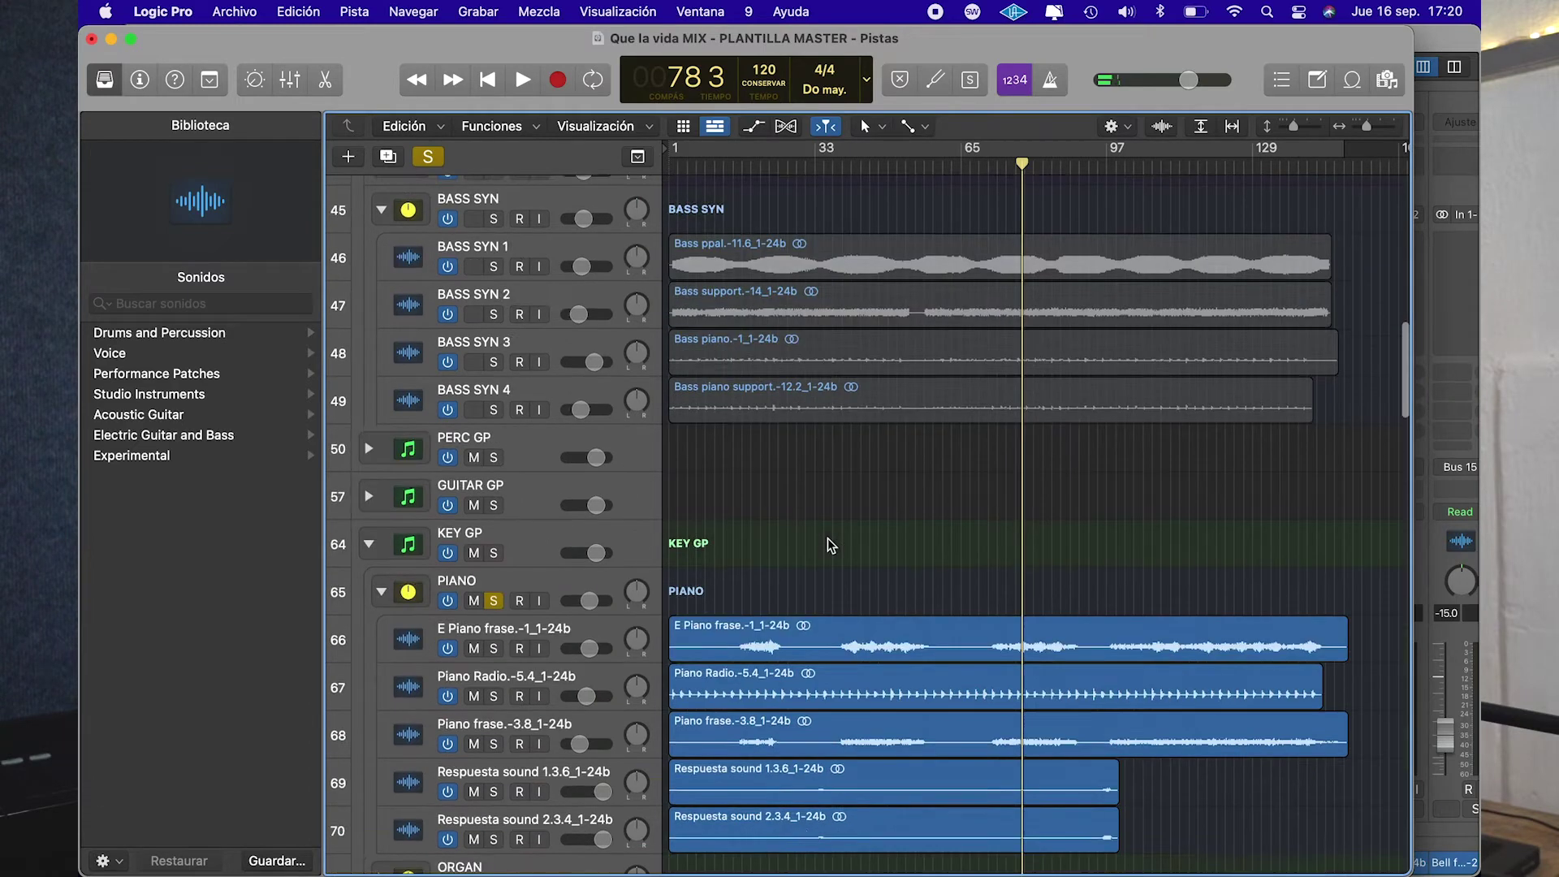
scroll(827, 538, down, 3)
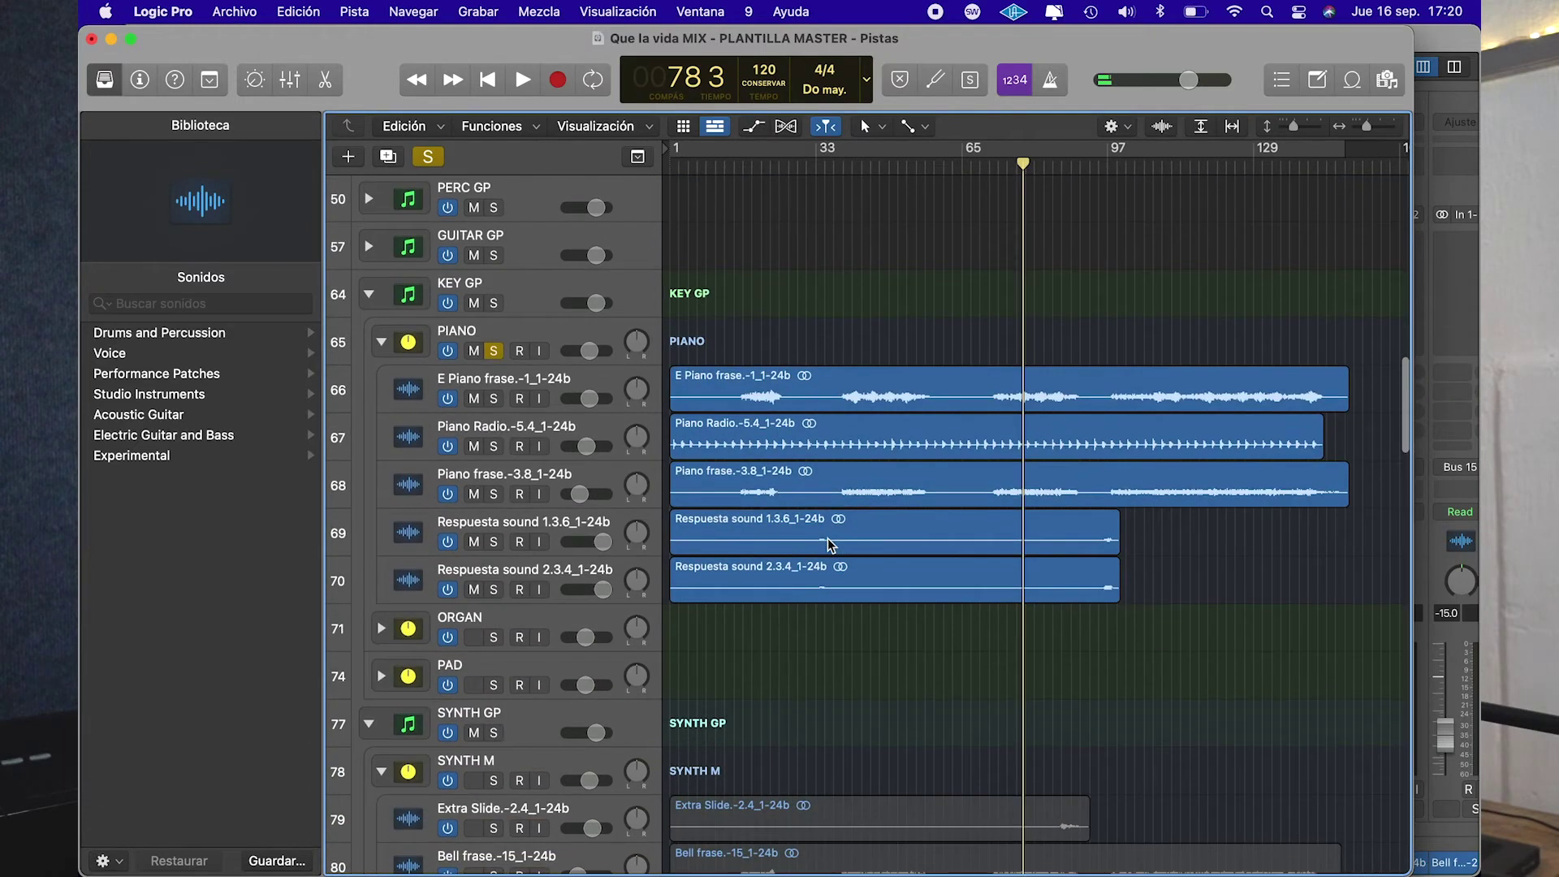
click(850, 166)
key(space)
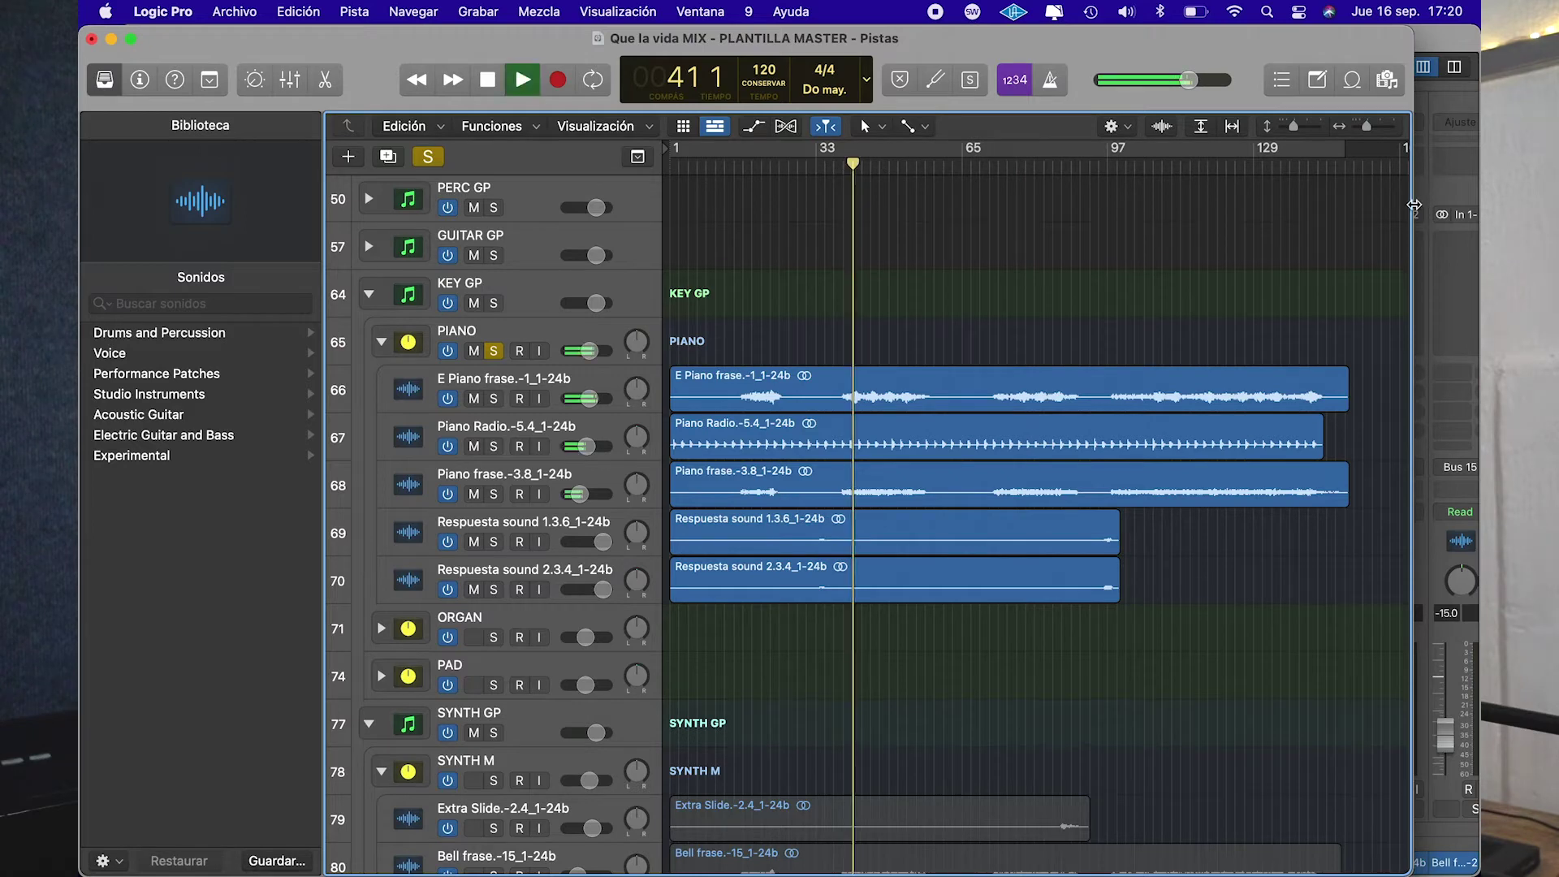
Open the Pultec EQP-1A on the PIANO channel and slightly adjust its low-frequency Boost
click(1445, 43)
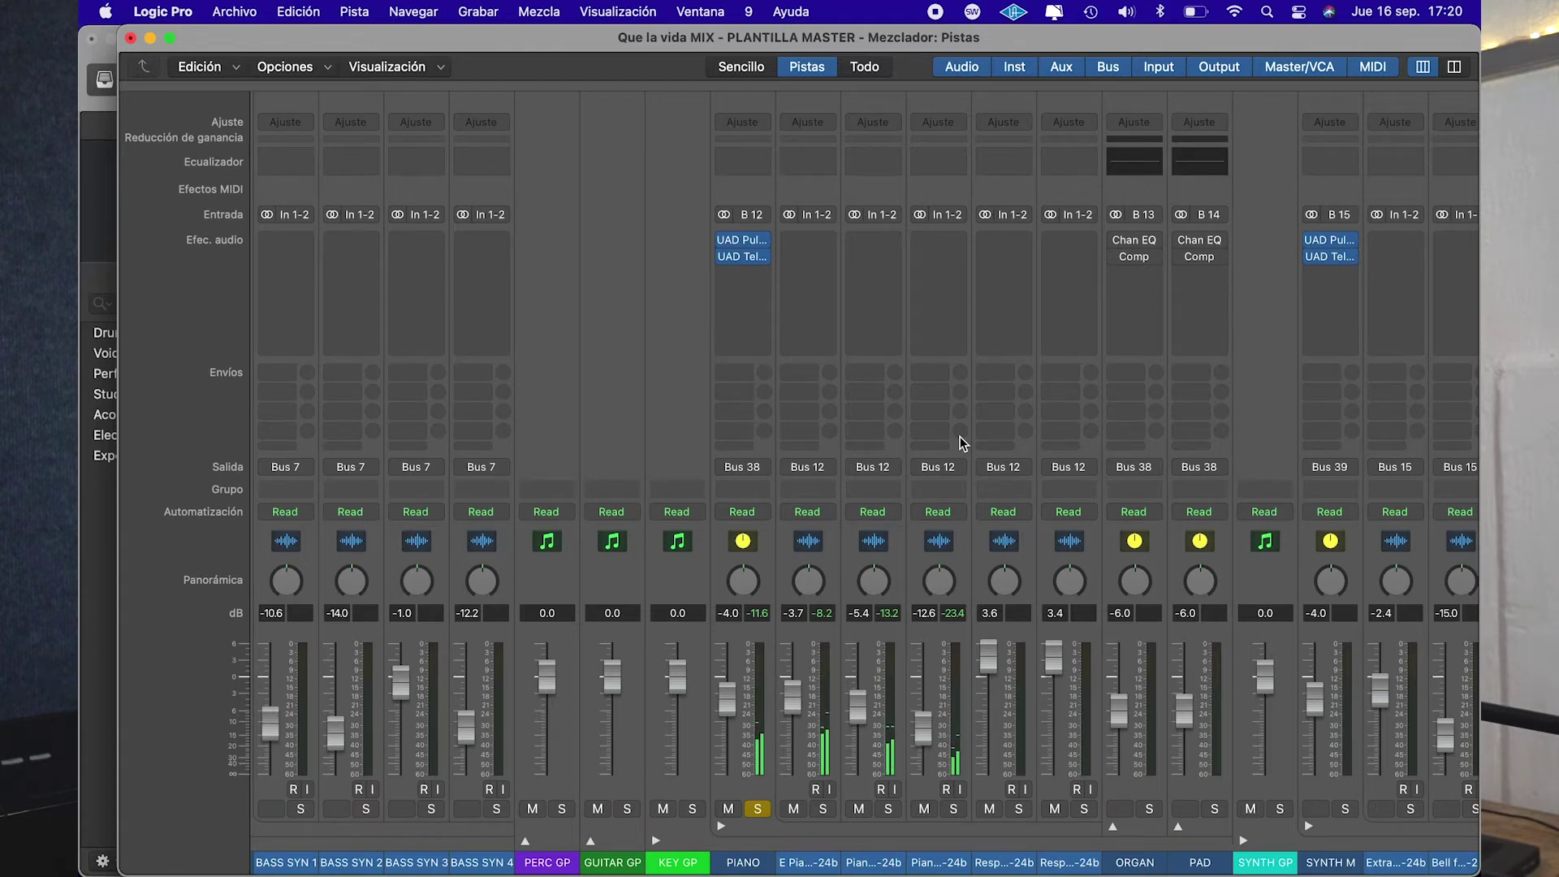
click(742, 240)
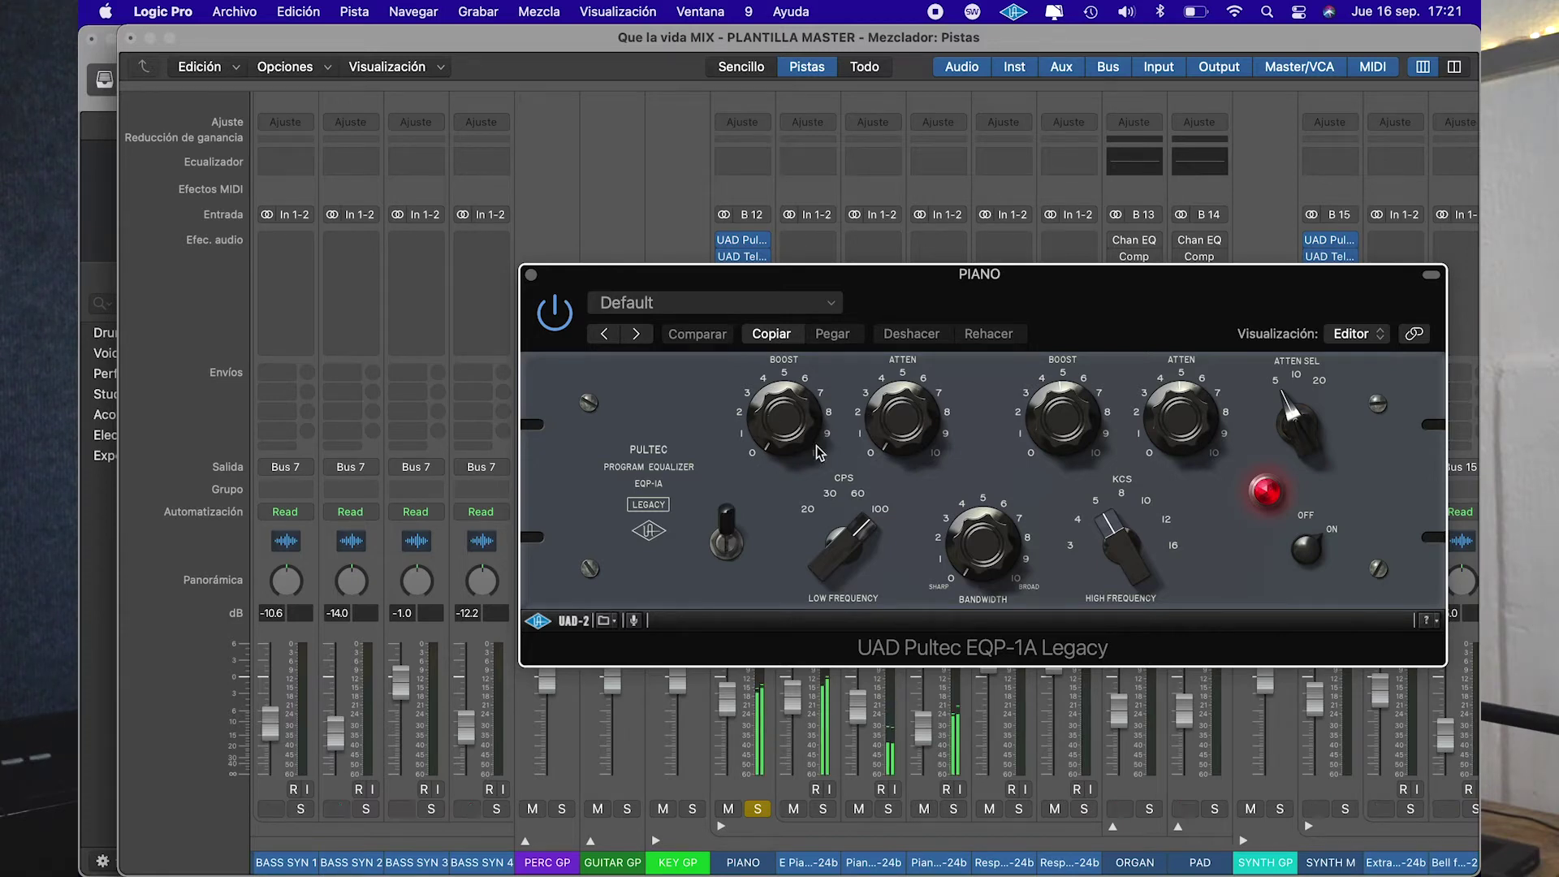
drag(814, 445, 763, 433)
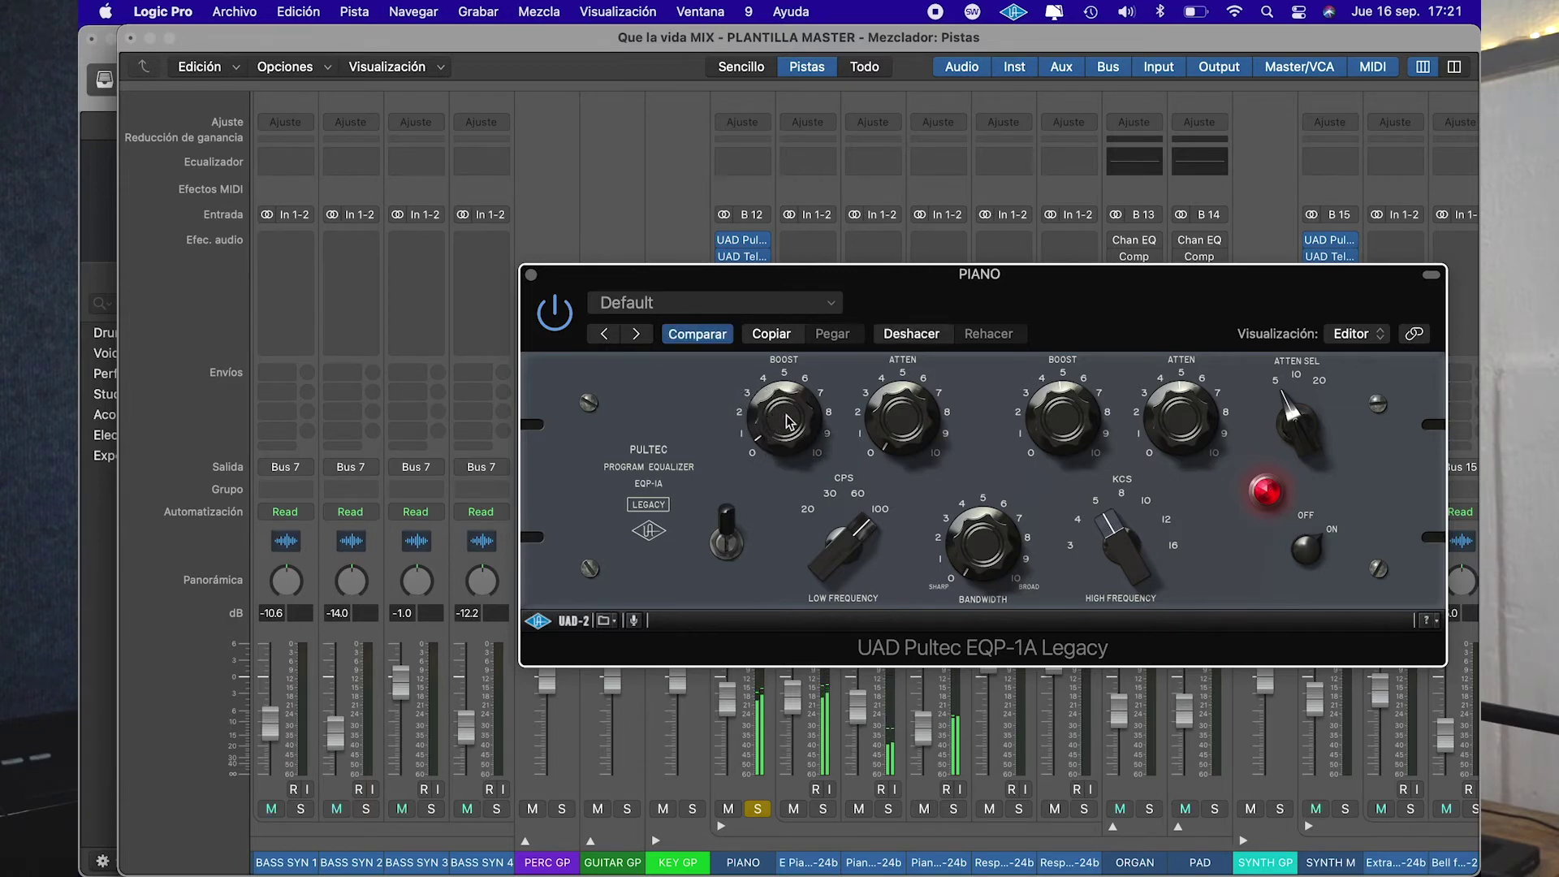
mouse_move(873, 431)
mouse_down()
mouse_move(844, 403)
mouse_move(885, 442)
mouse_move(870, 406)
mouse_move(877, 430)
mouse_up()
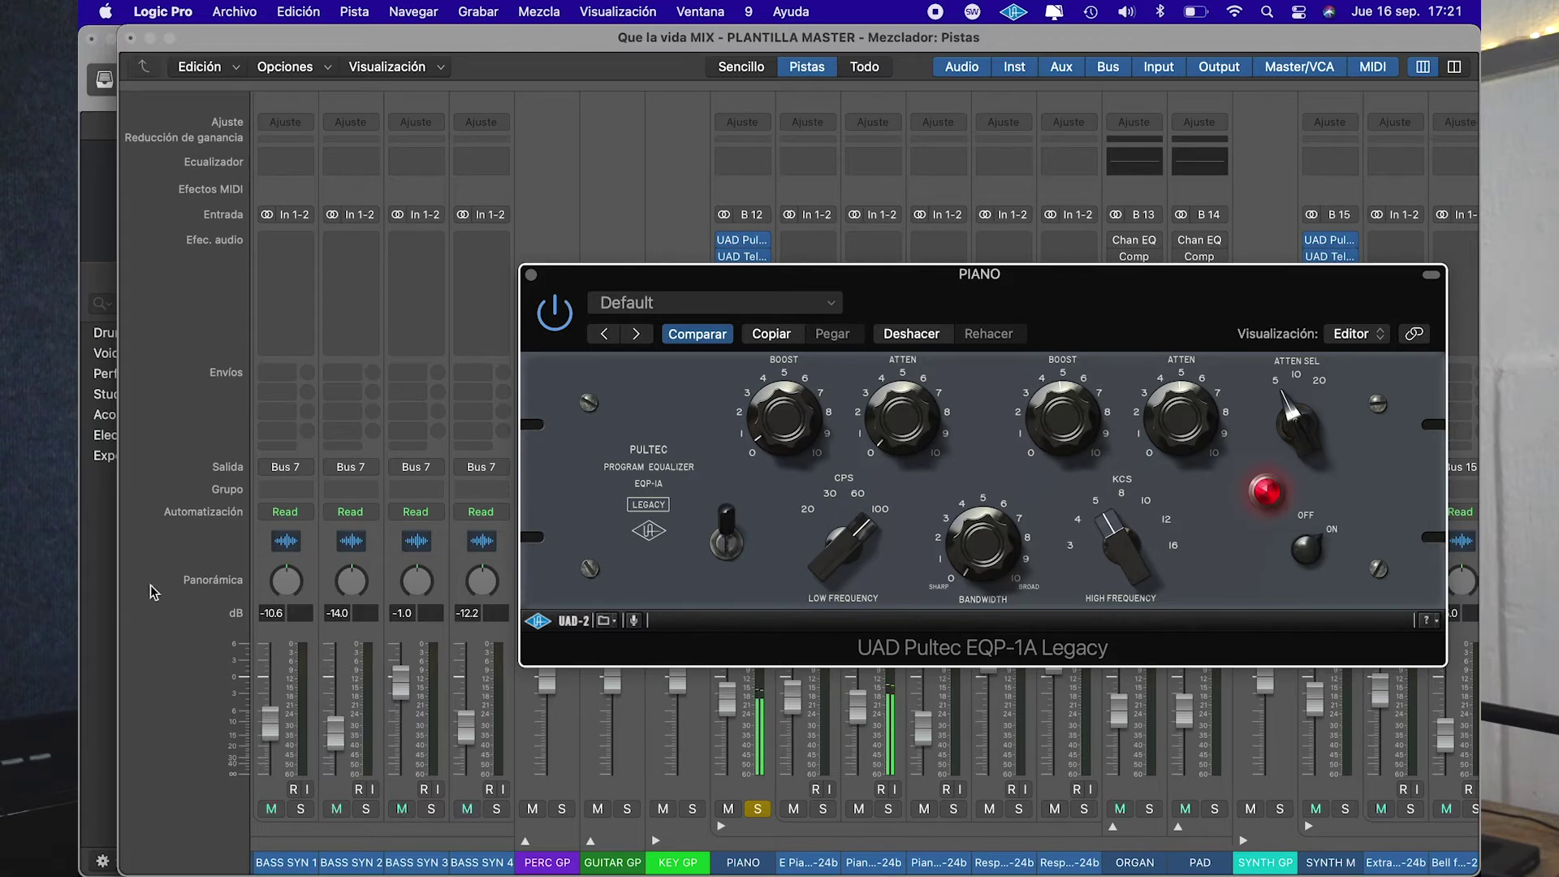
Replay the piano from about bar 45, bypass and re-enable the Pultec EQP-1A to compare the sound, and close its window
click(88, 593)
drag(922, 306, 794, 498)
click(875, 165)
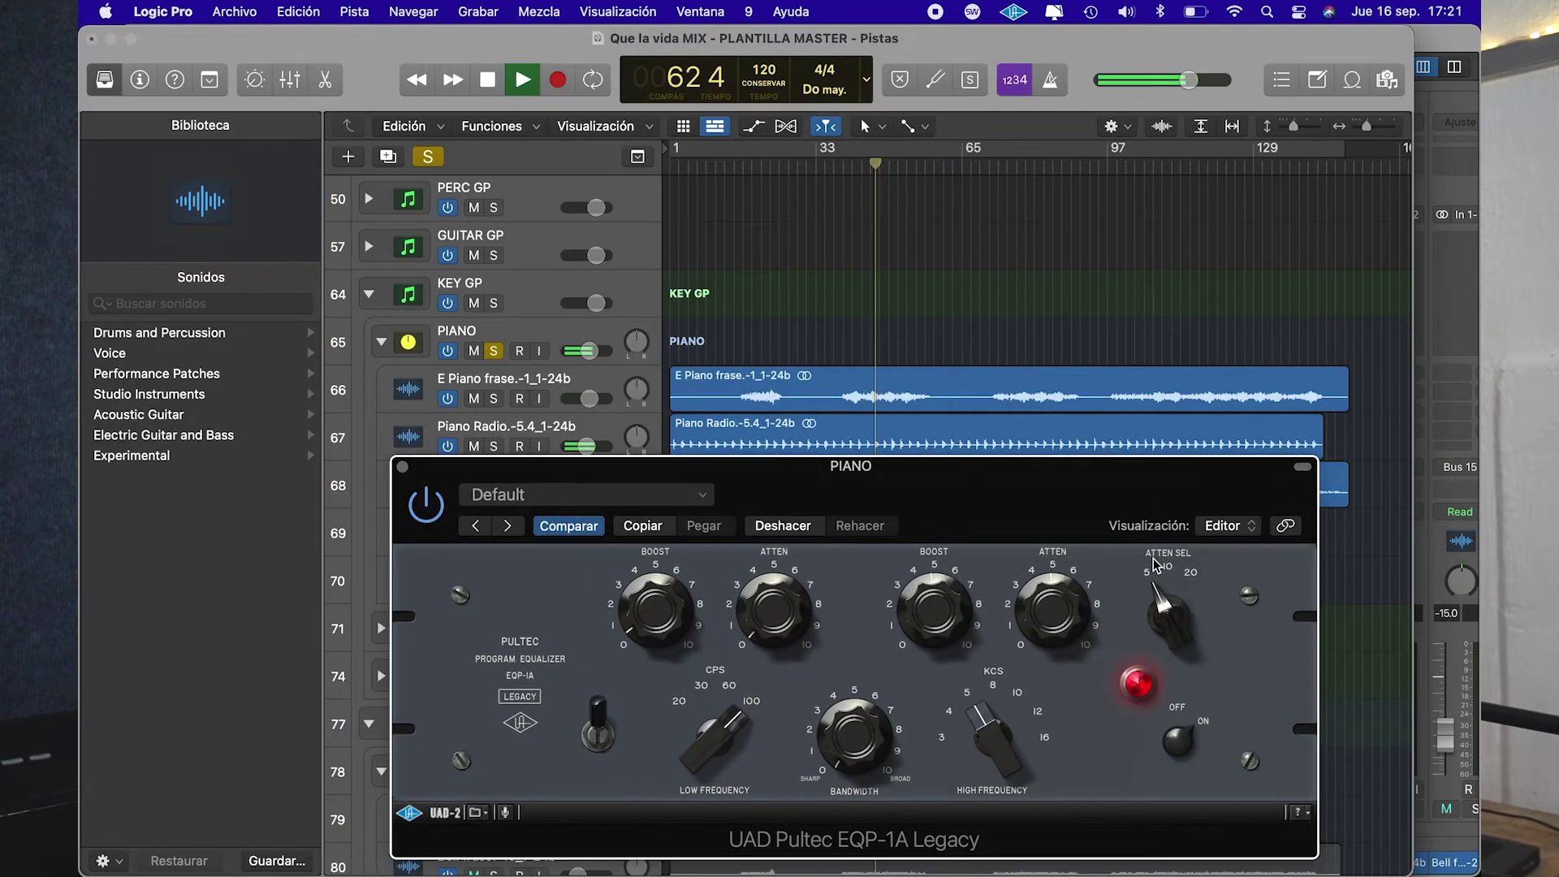
click(1137, 690)
click(1136, 686)
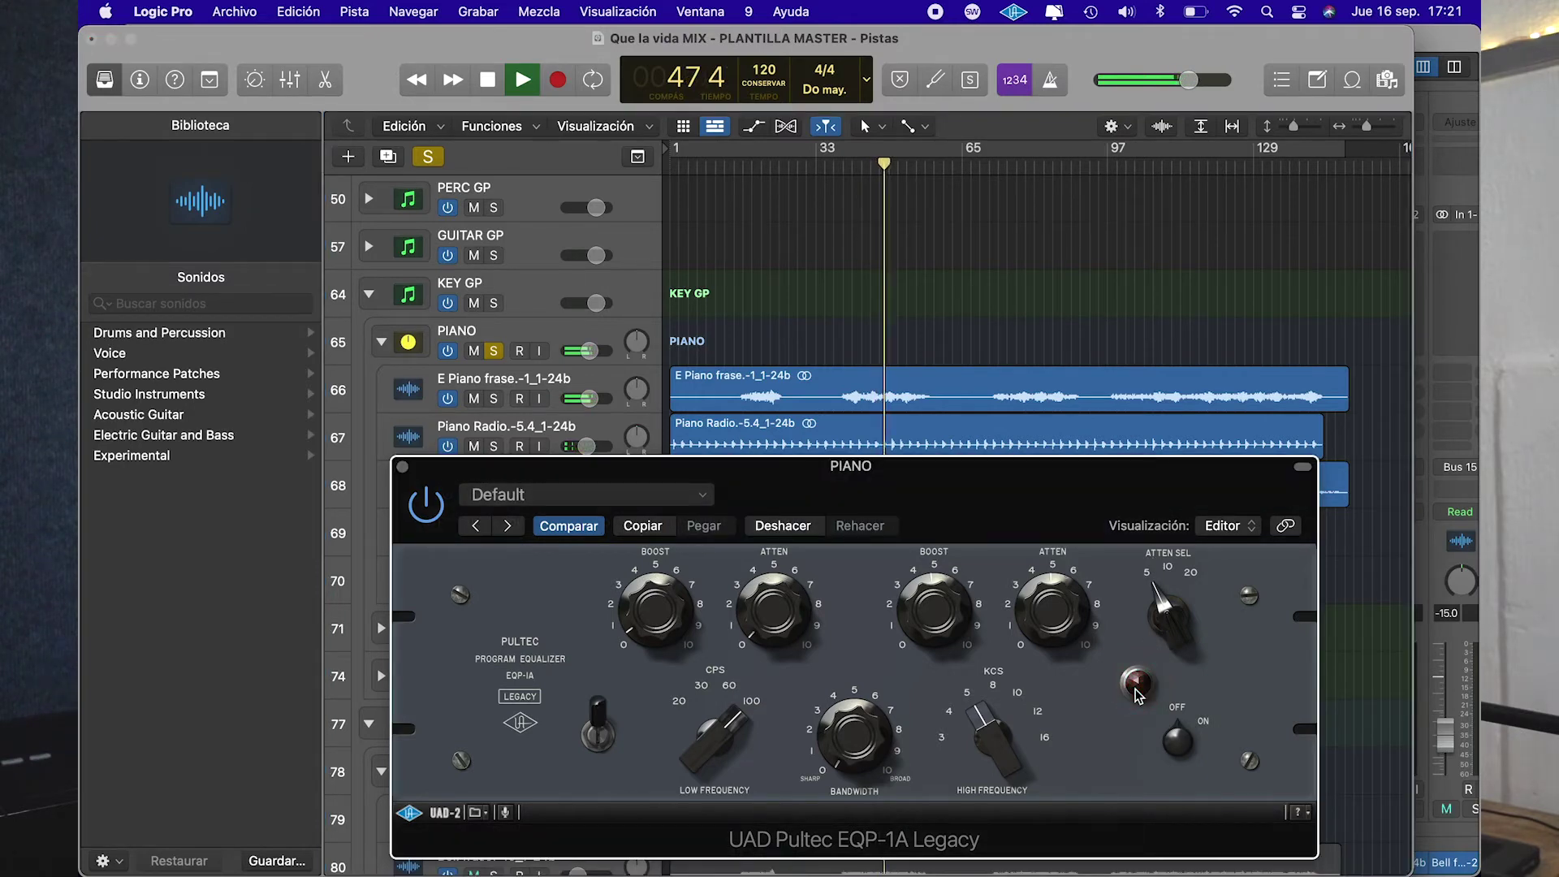
click(1137, 686)
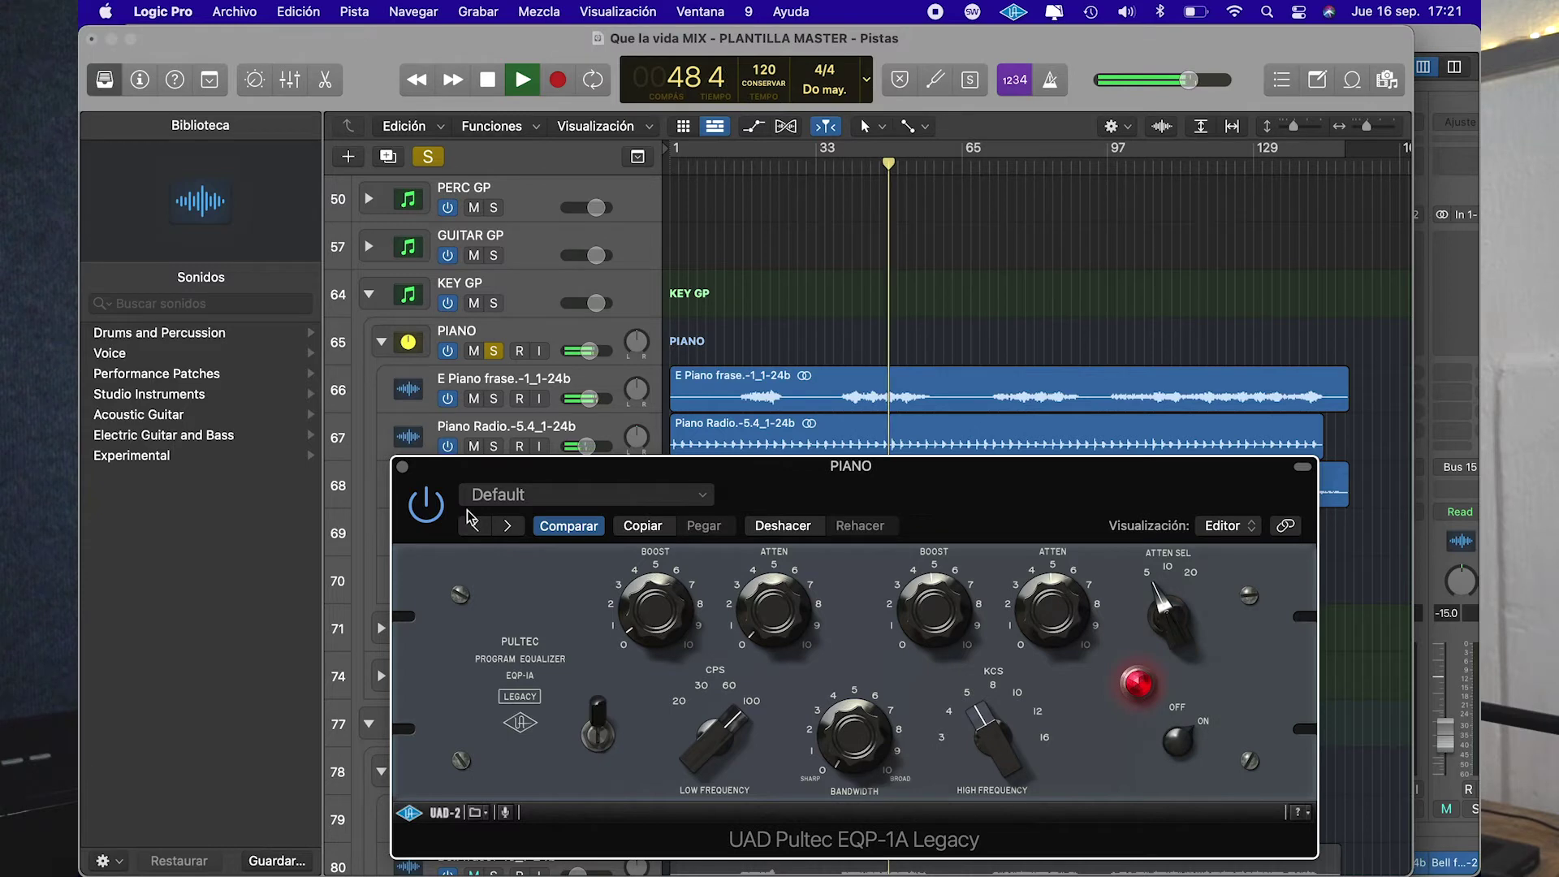
click(403, 467)
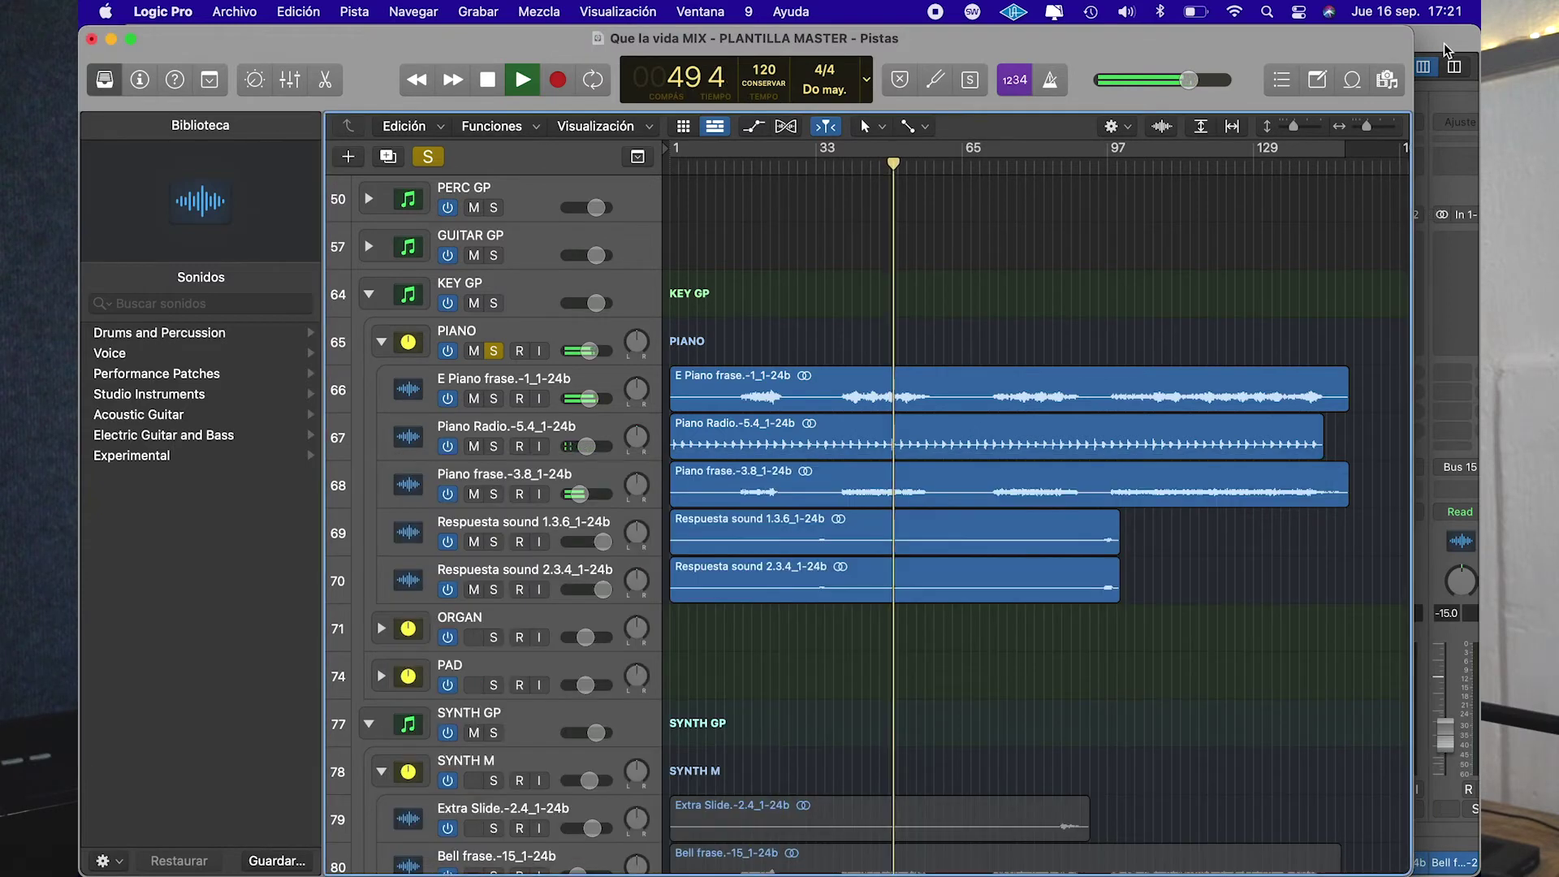
Review the Teletronix LA-2A compressor on the PIANO channel and close its window
key(x)
mouse_move(724, 258)
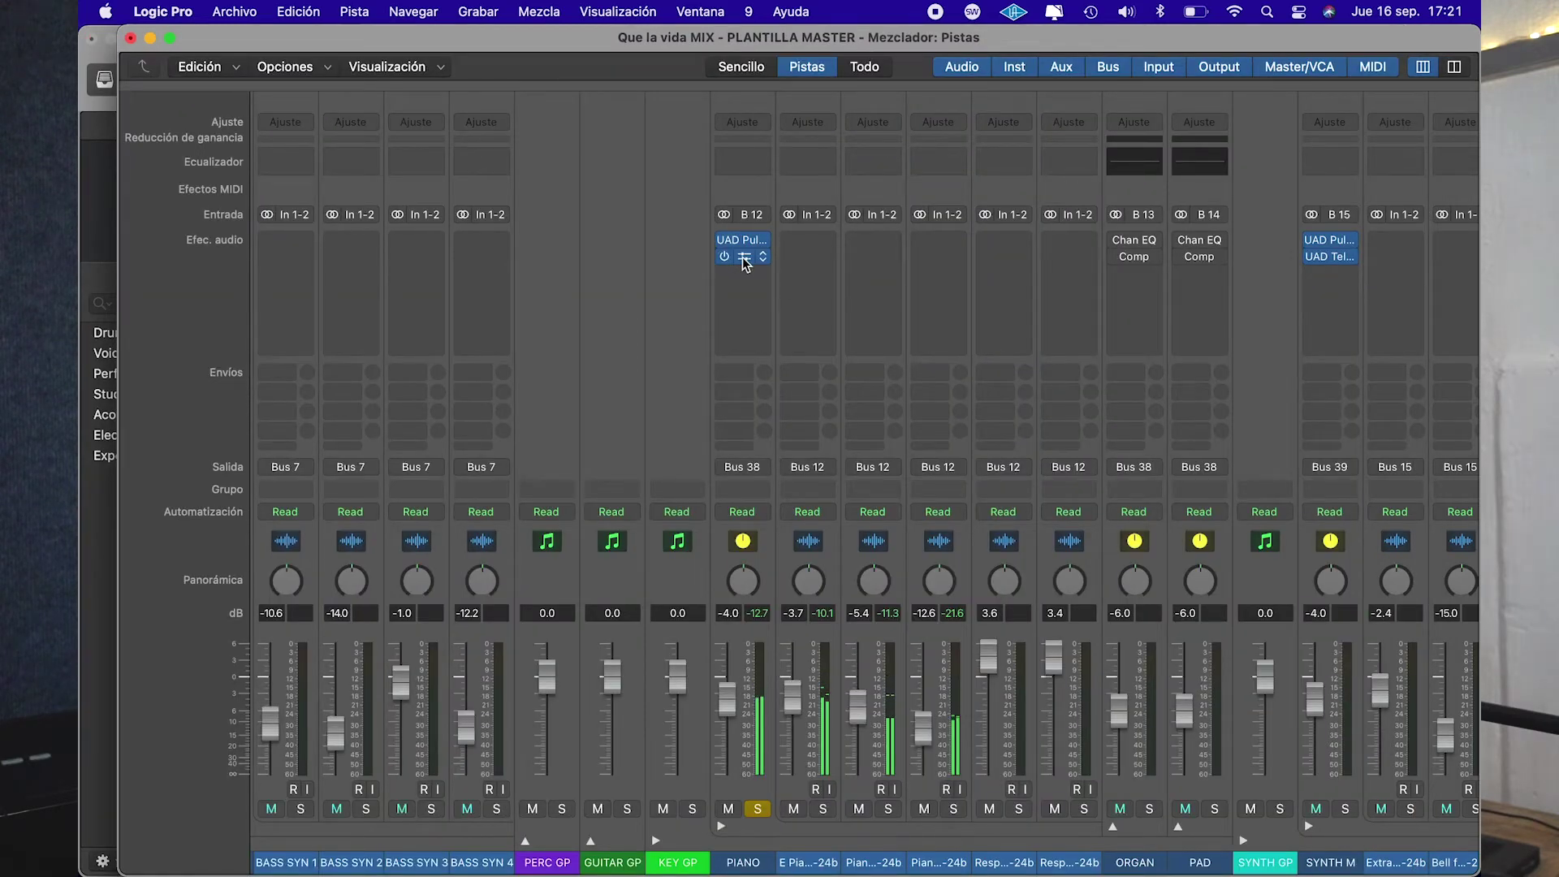
click(742, 256)
drag(985, 269, 928, 242)
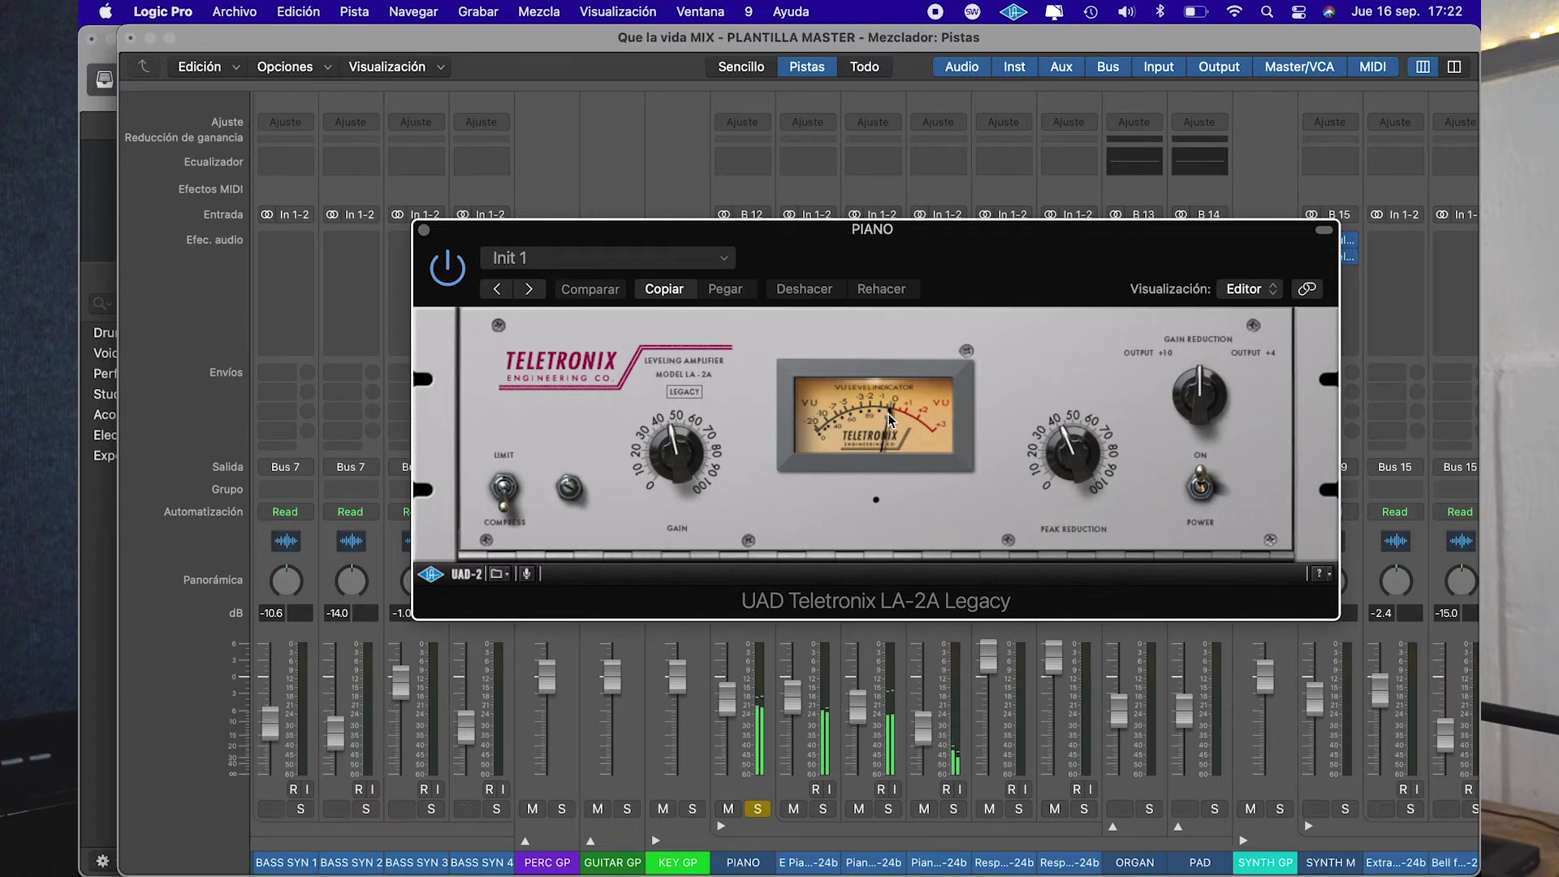
click(423, 230)
Turn off the PIANO solo and solo the SYNTH M channel in the mixer
click(761, 811)
scroll(1163, 553, right, 10)
scroll(1163, 553, right, 3)
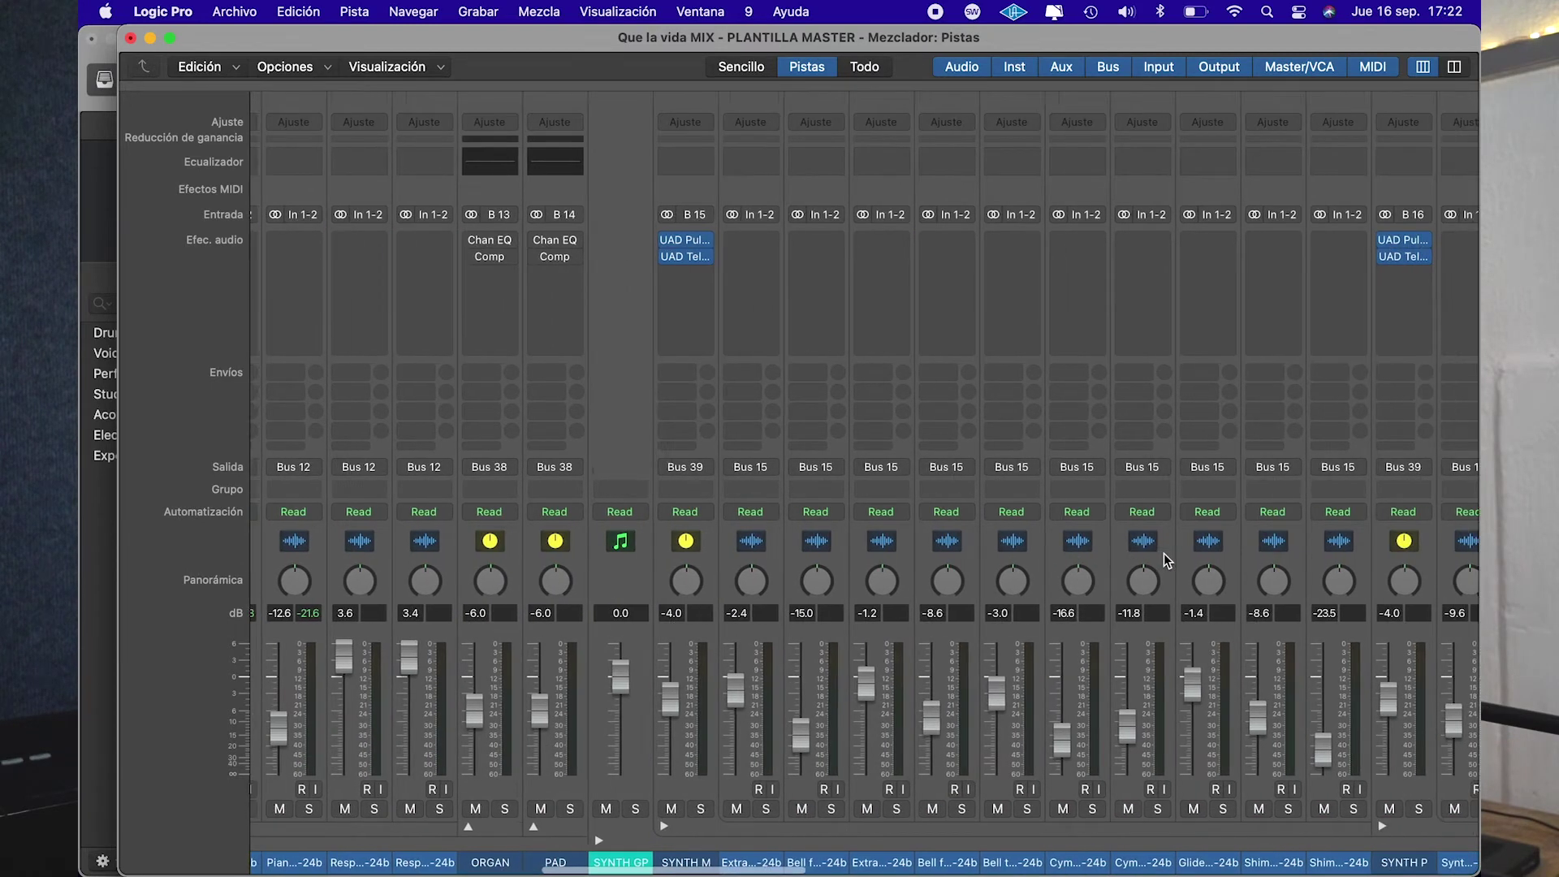
click(629, 808)
scroll(908, 673, right, 9)
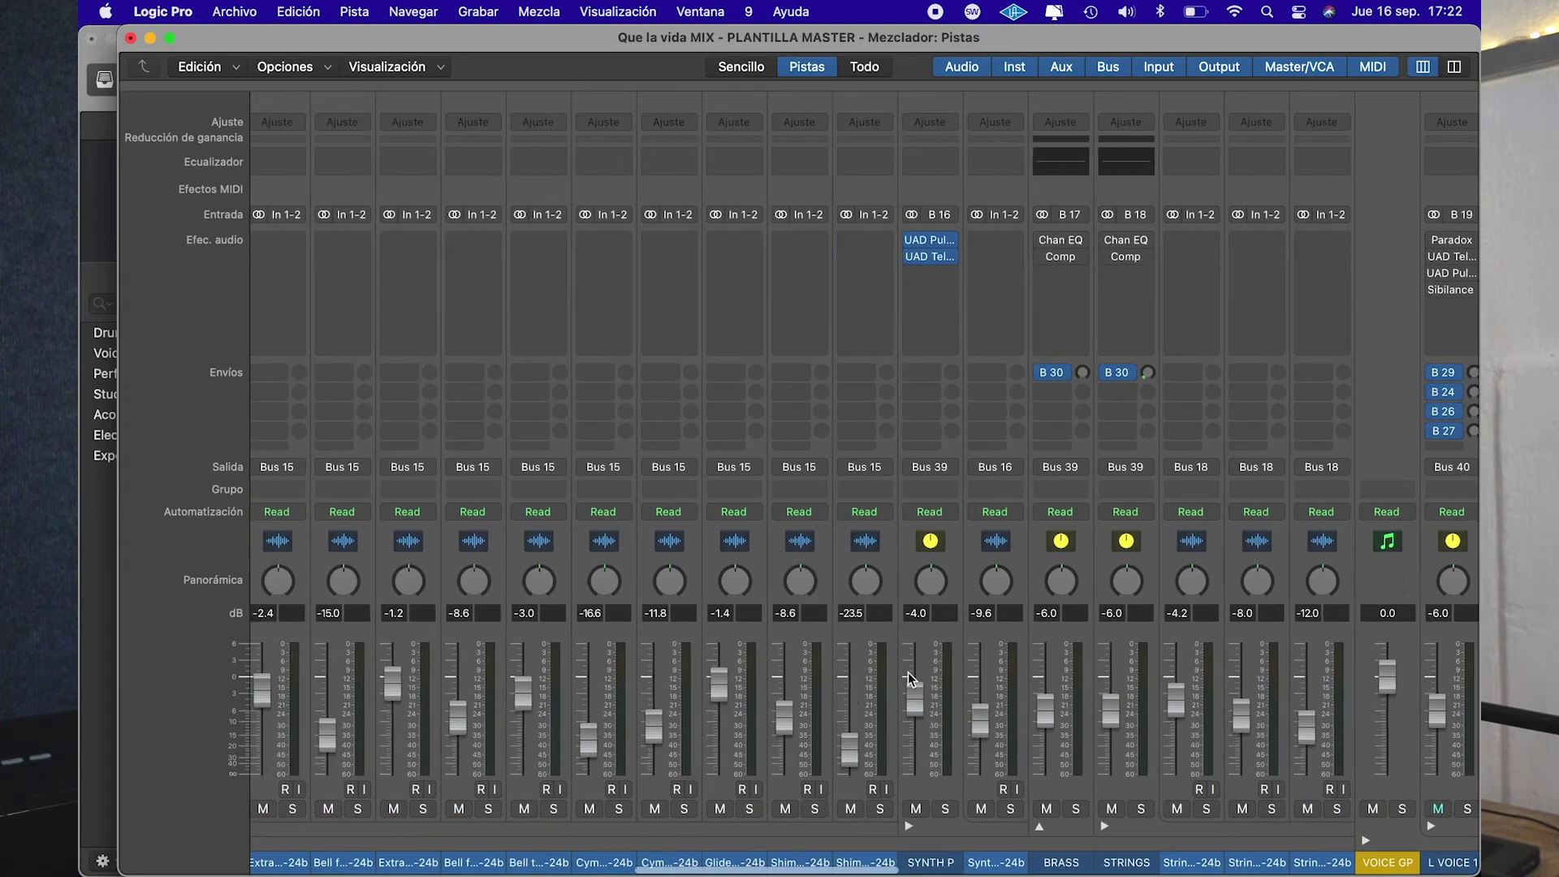
scroll(908, 672, left, 6)
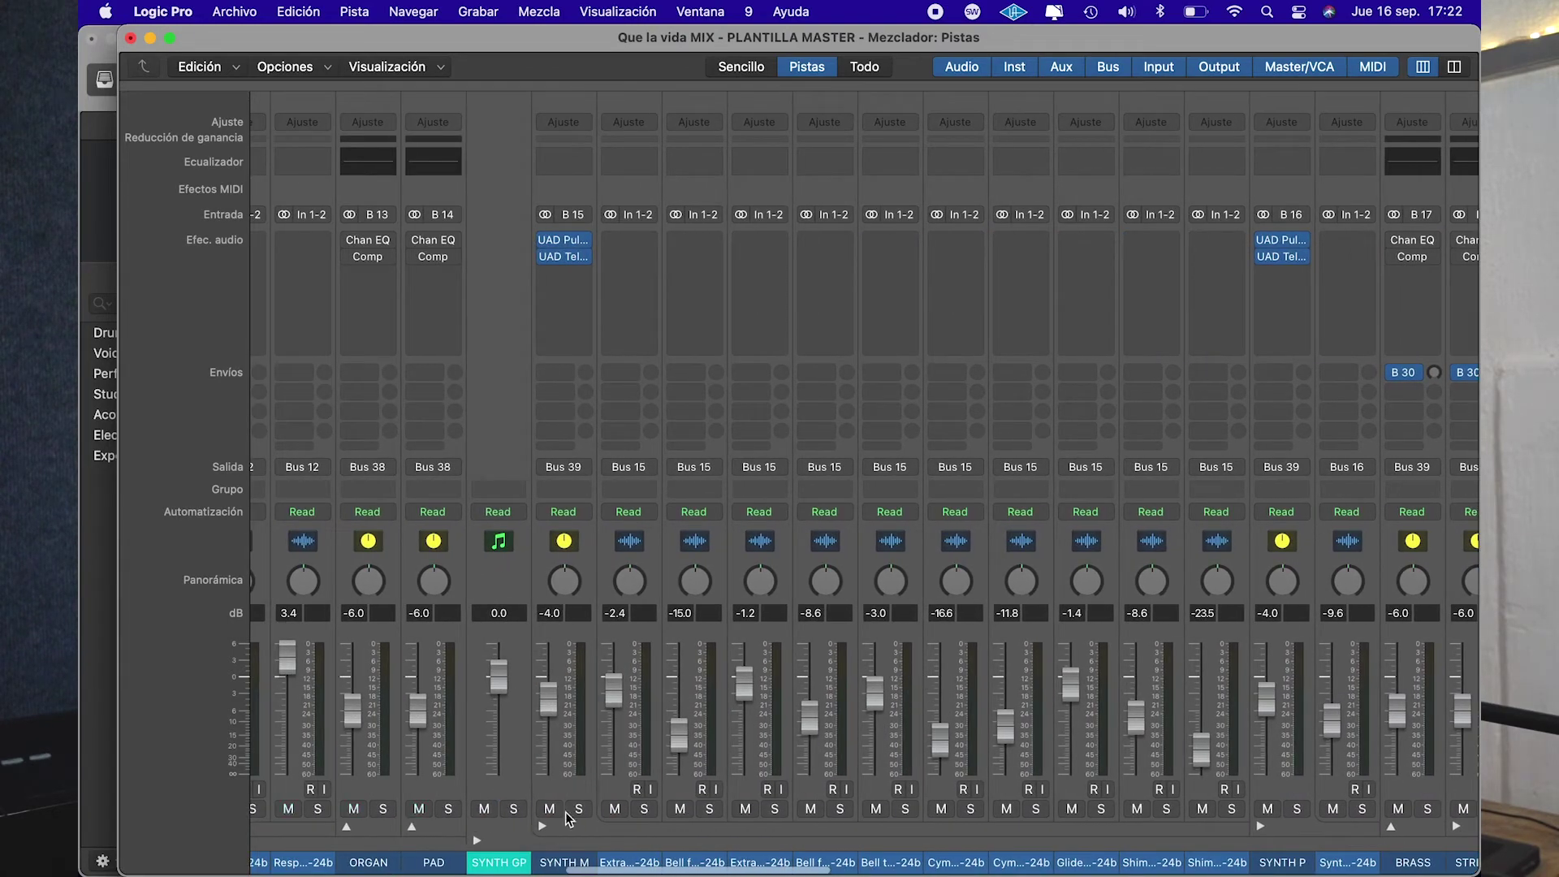
Bring the SYNTH M tracks into view in the arrangement and play them from about bar 39
click(107, 640)
scroll(683, 496, down, 10)
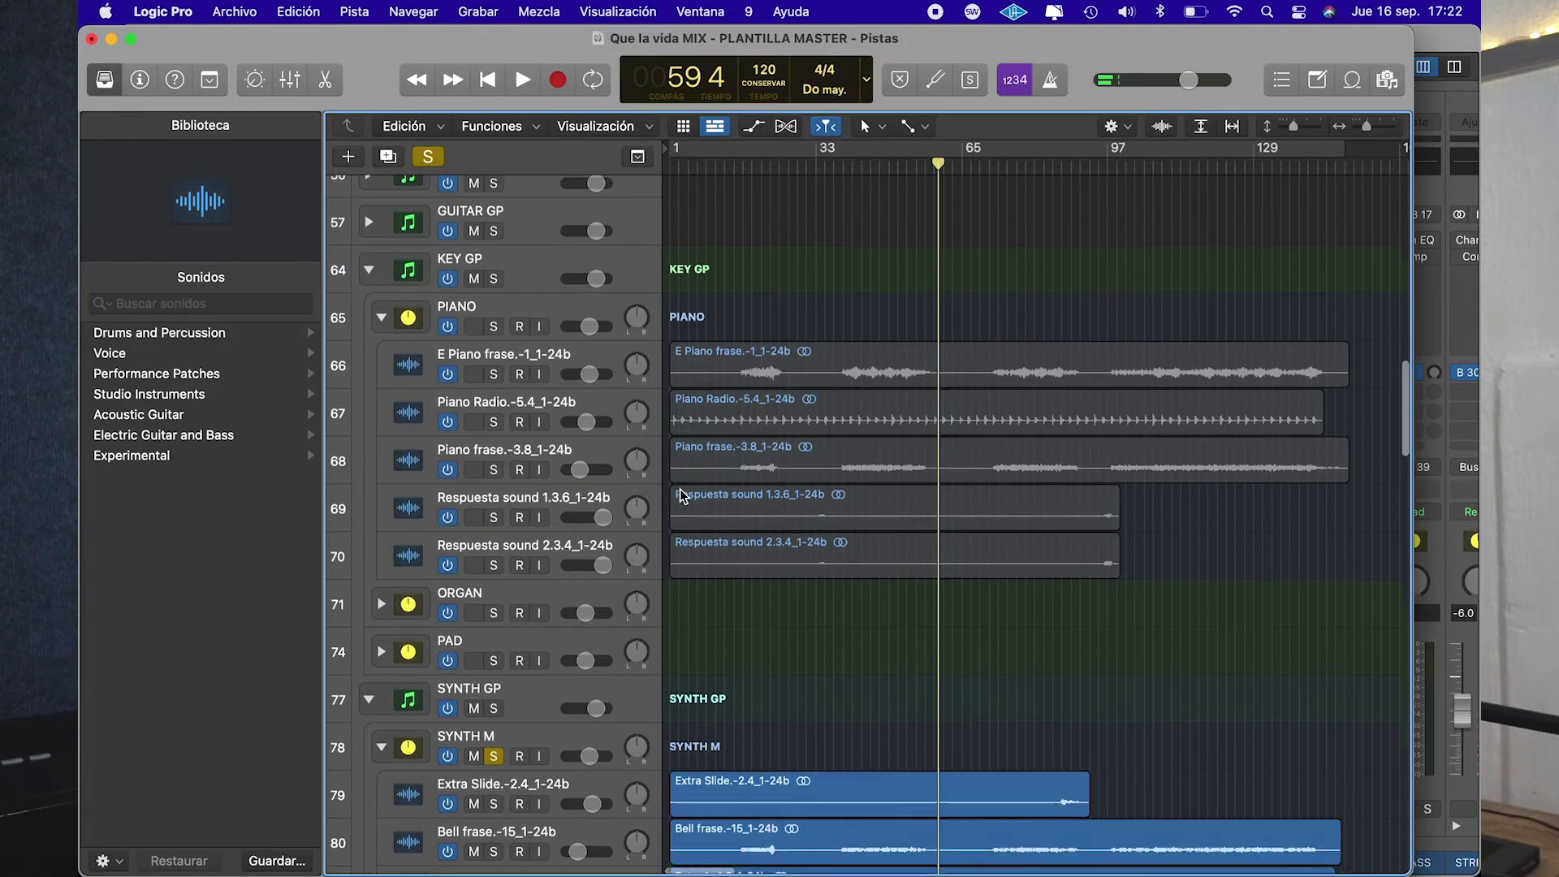
scroll(680, 489, down, 1)
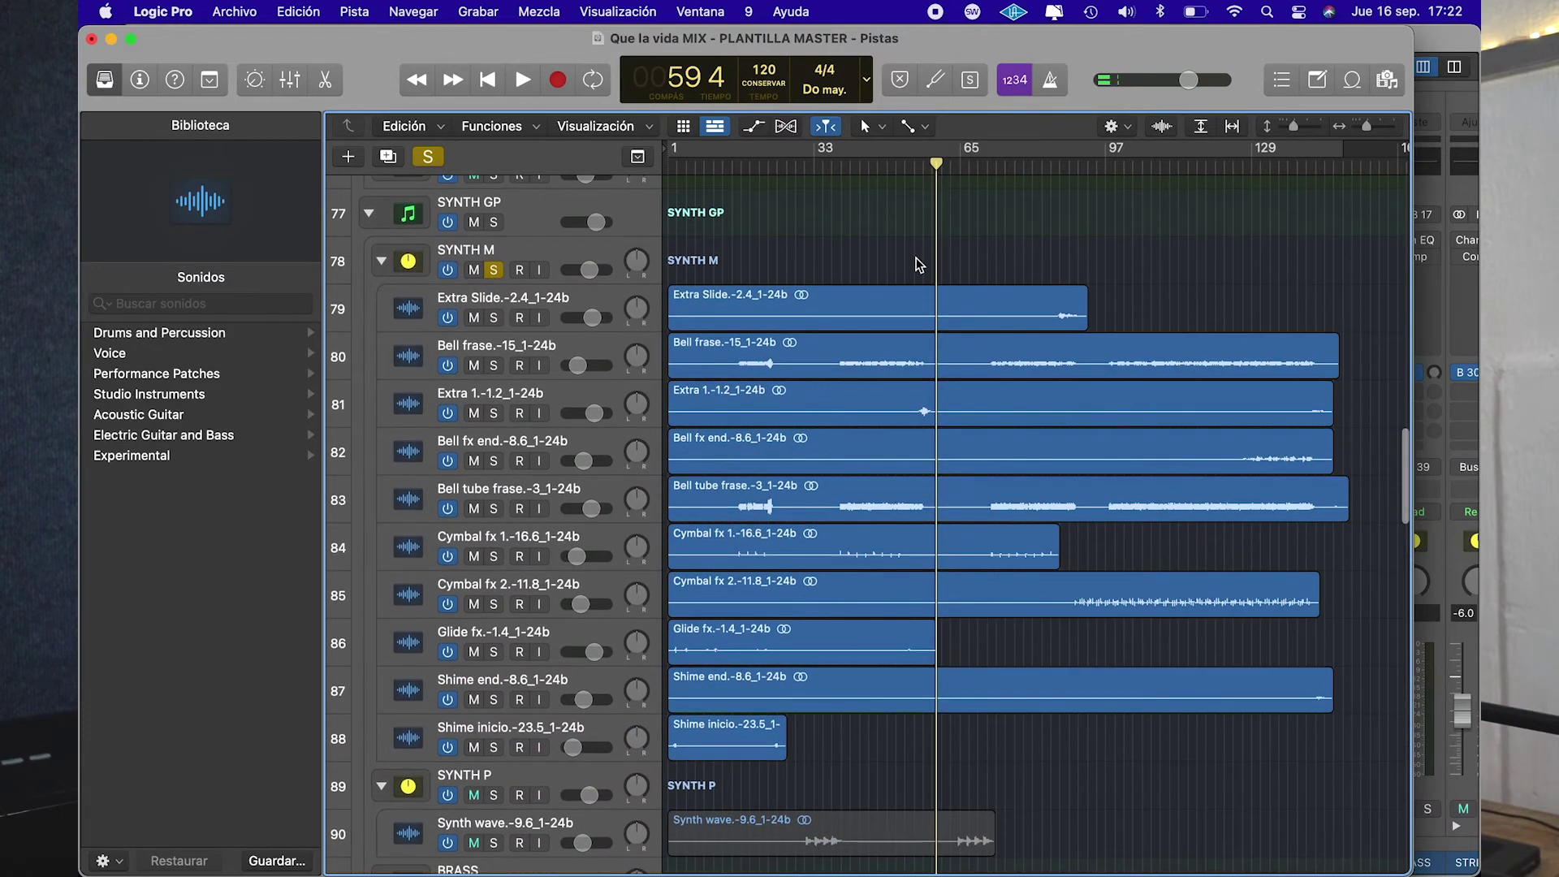
click(842, 165)
key(space)
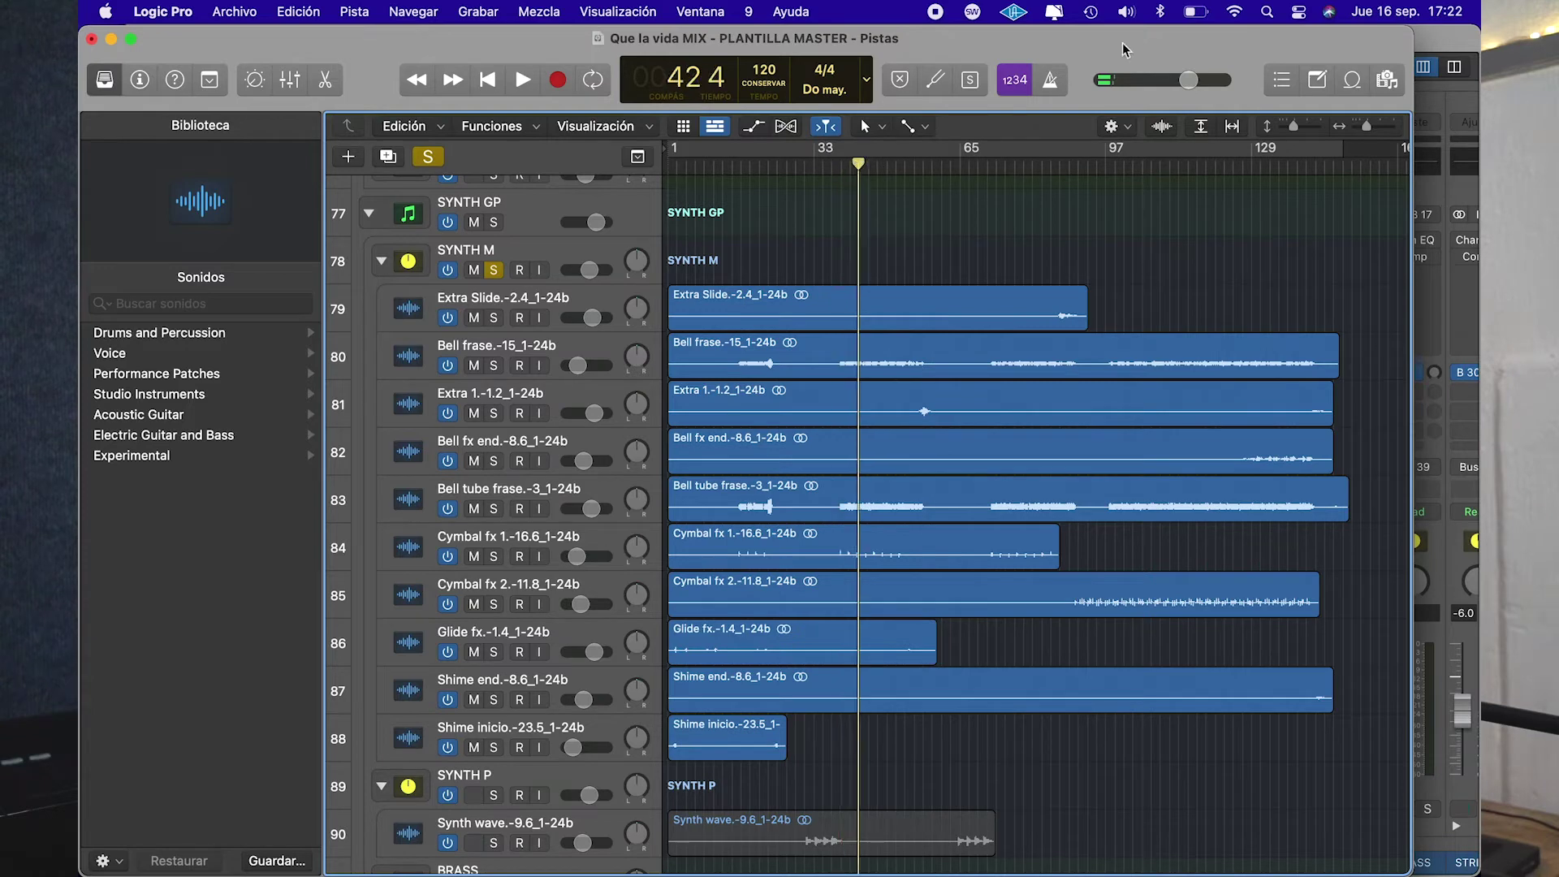
Play the soloed SYNTH M tracks while reviewing the channel's Pultec EQP-1A and Teletronix LA-2A, closing each plug-in window
key(x)
mouse_move(567, 240)
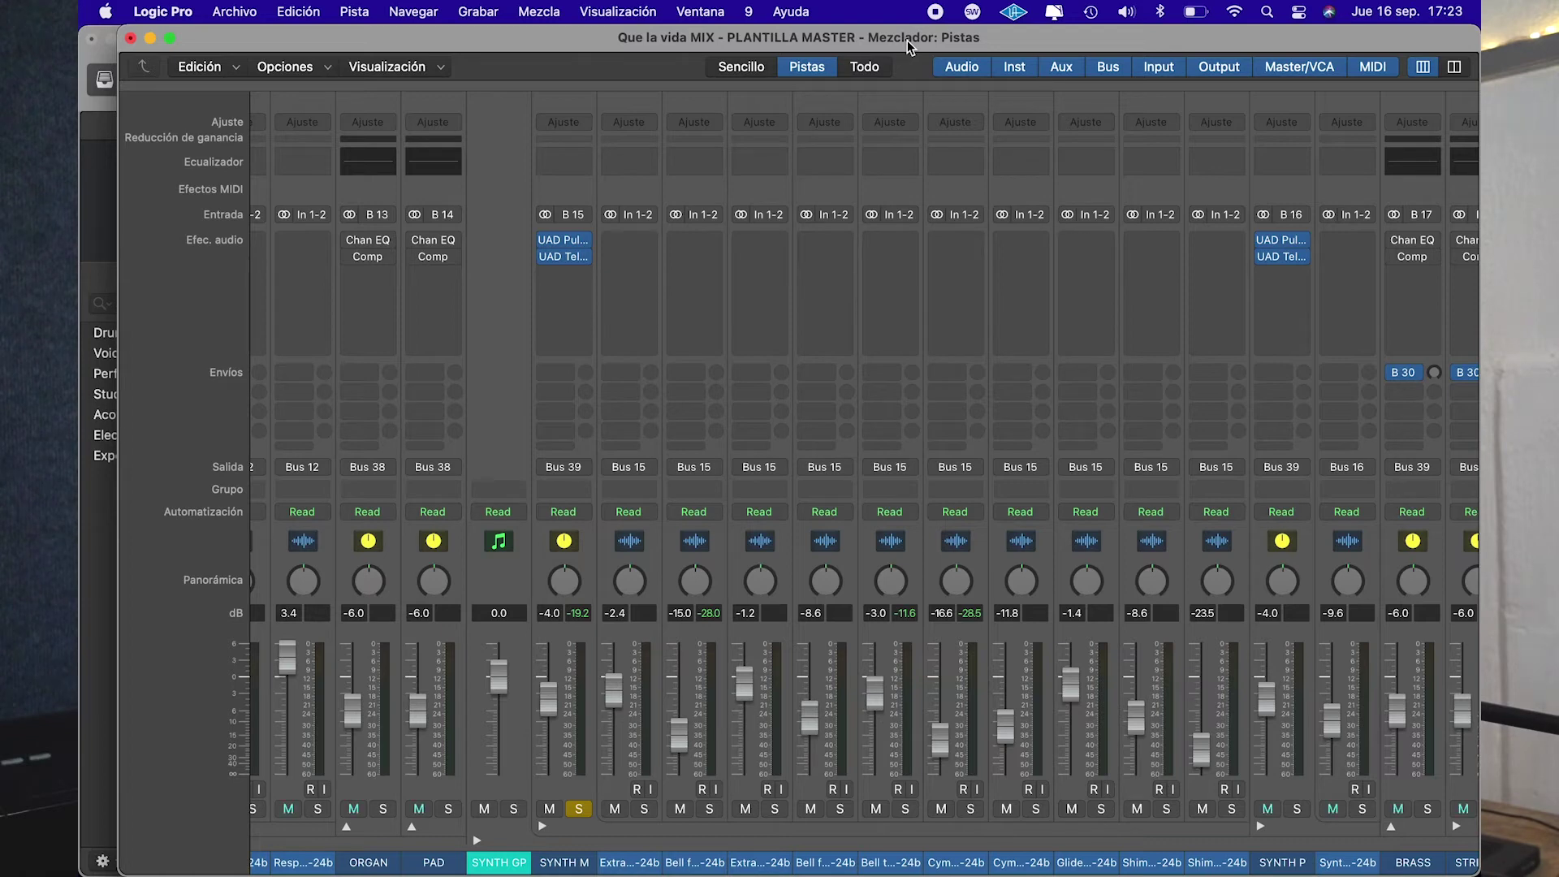
click(111, 524)
key(space)
click(1448, 39)
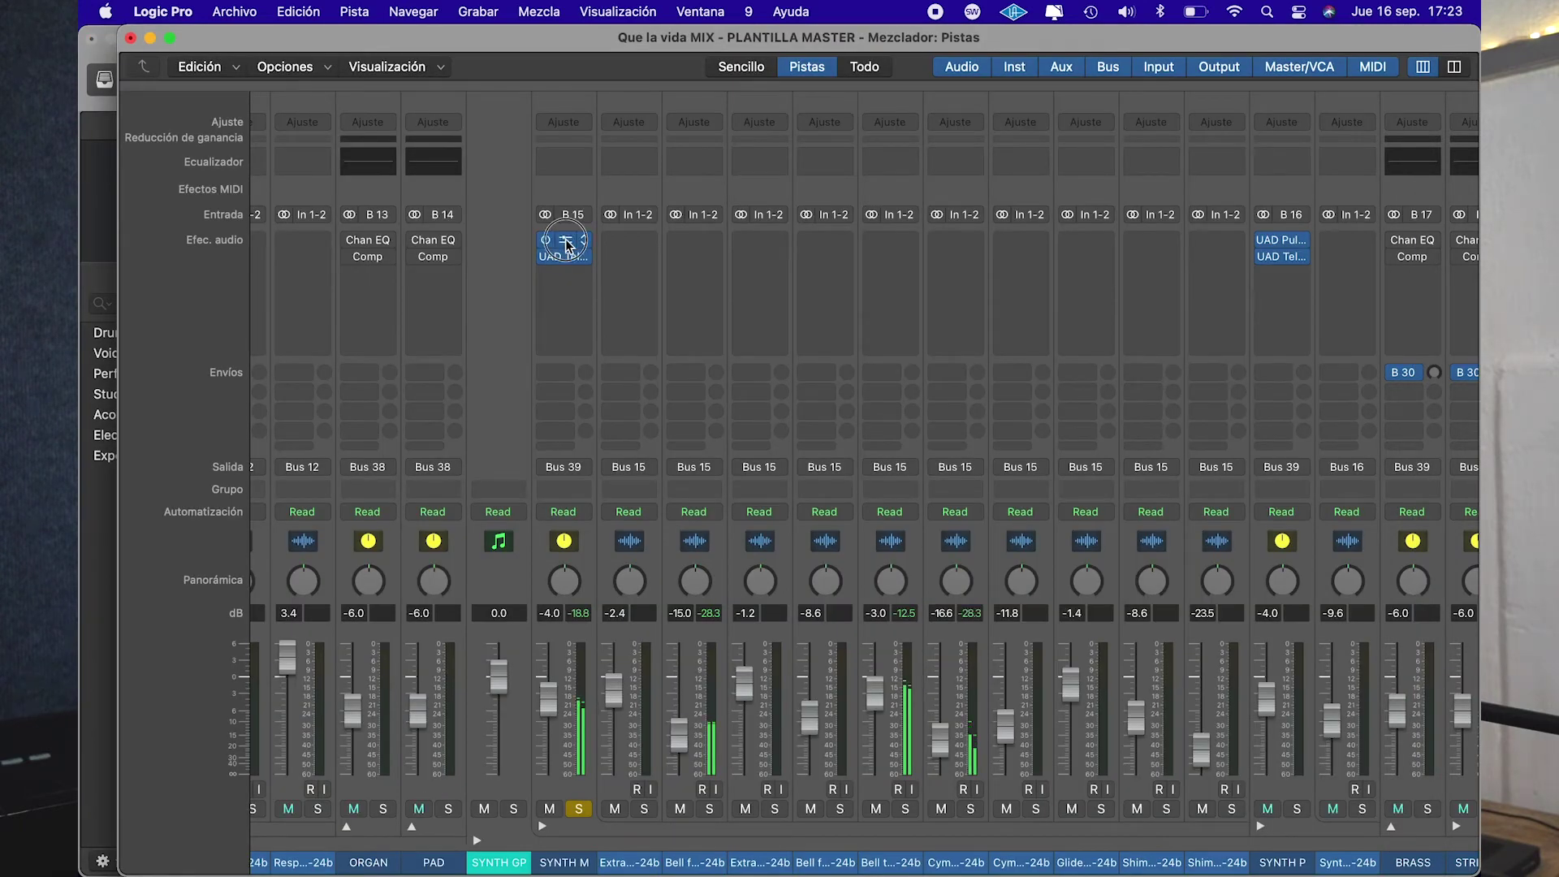
click(563, 240)
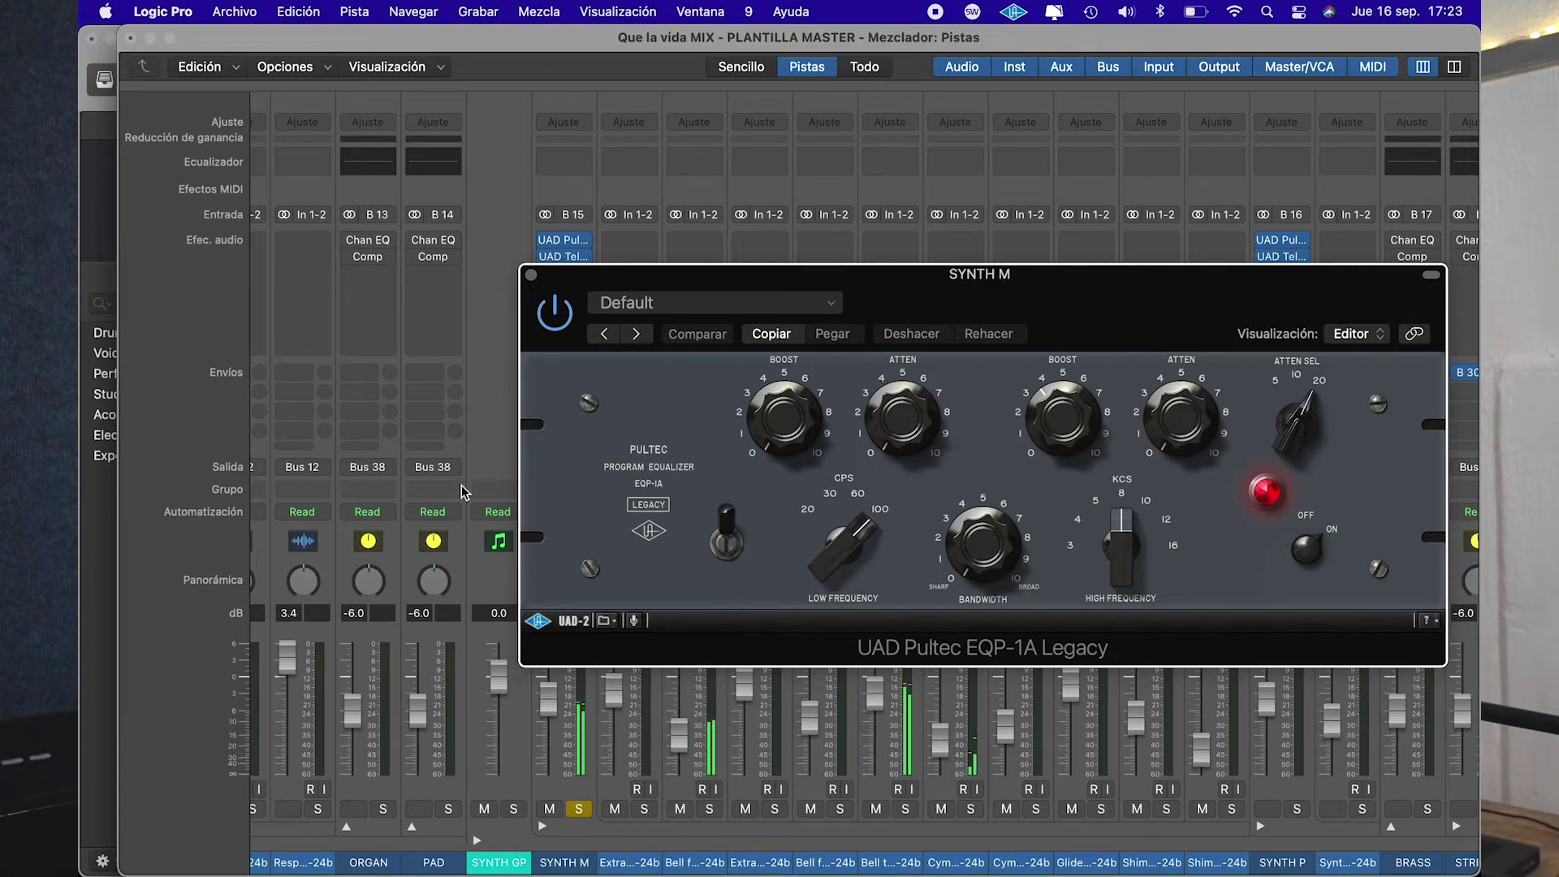
click(532, 276)
click(566, 258)
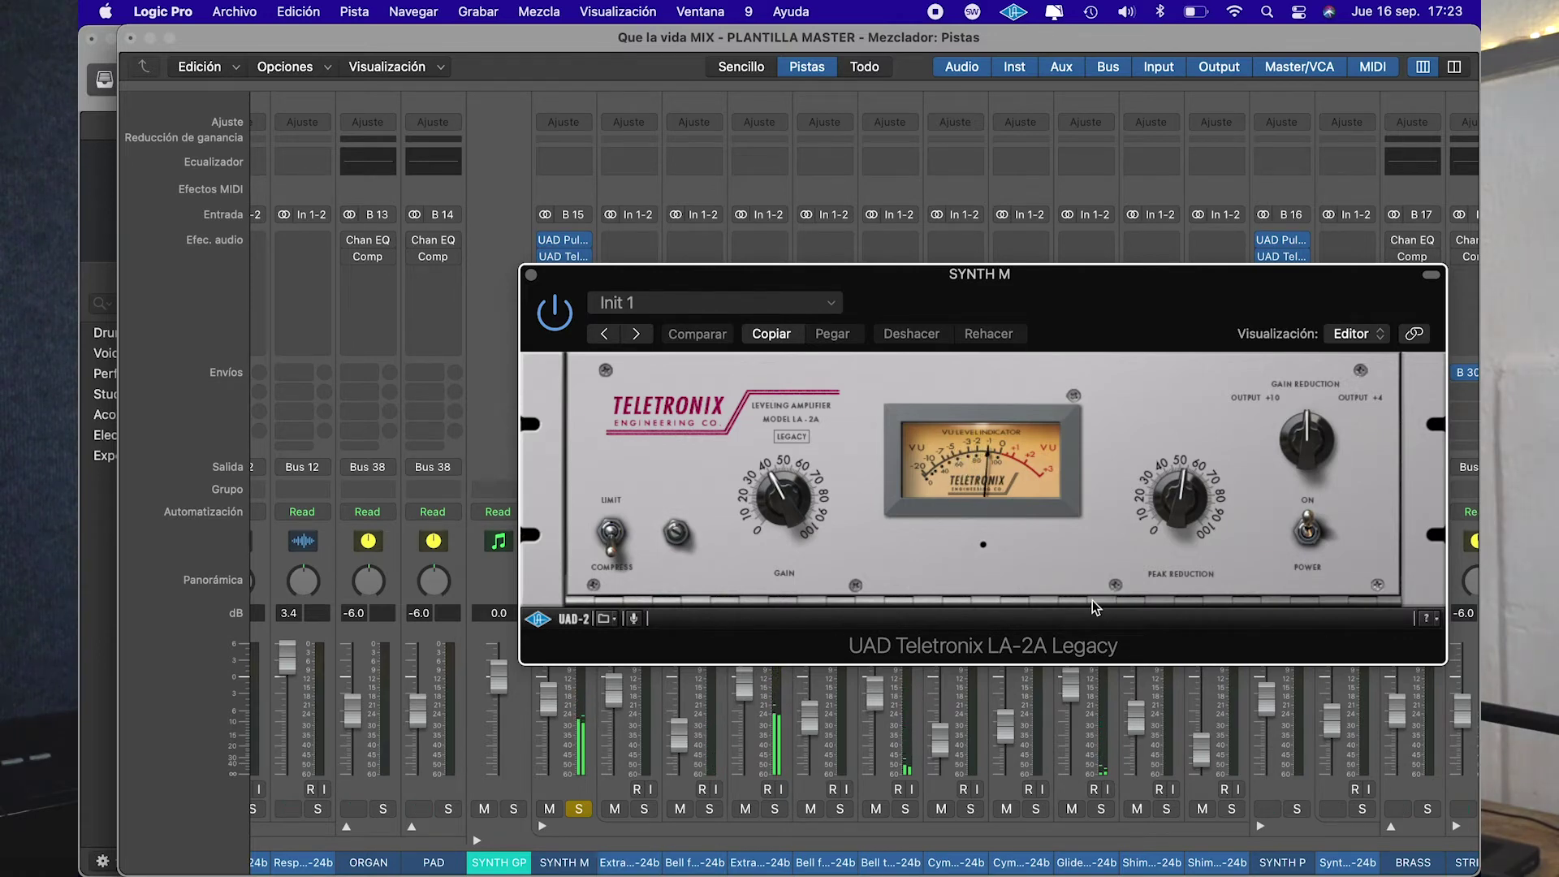
click(531, 274)
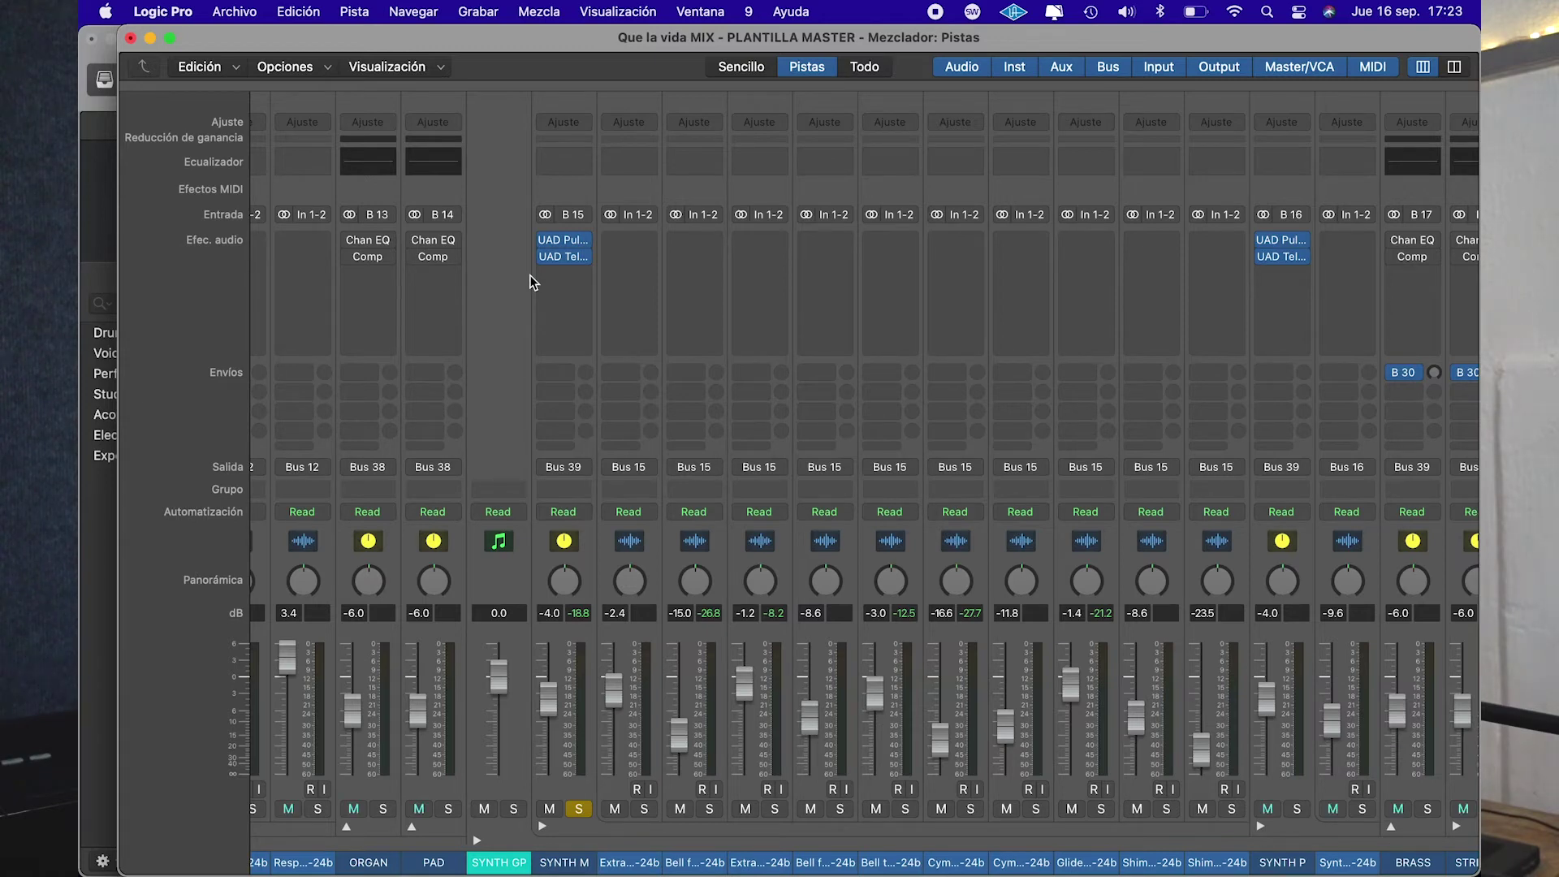
Turn off the SYNTH M solo and bring the SYNTH P, BRASS and STRINGS channels into view in the mixer
key(super+Tab)
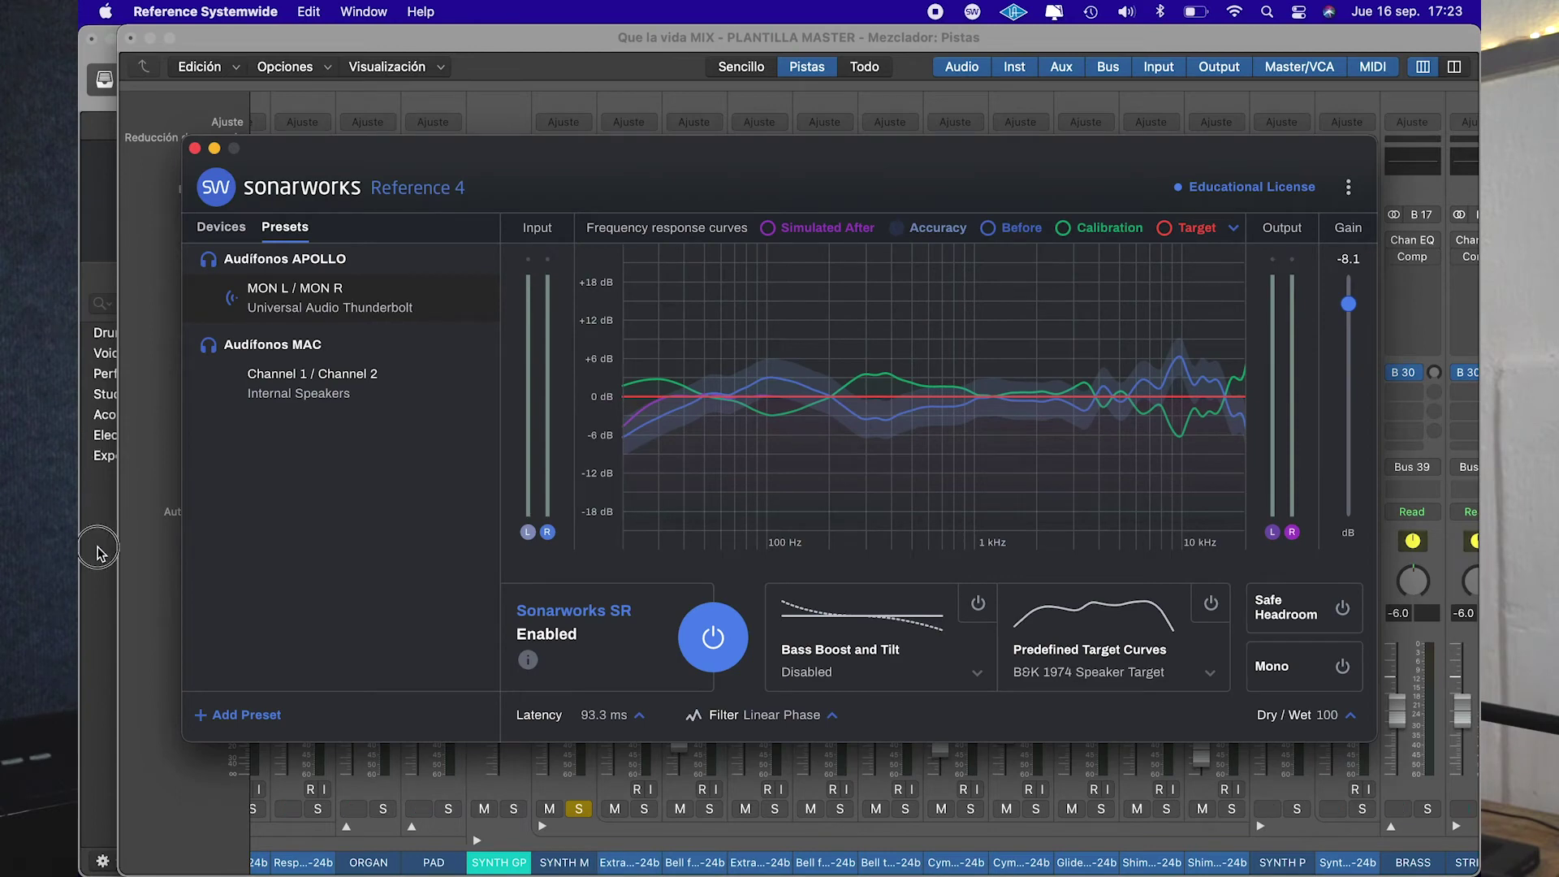
click(96, 545)
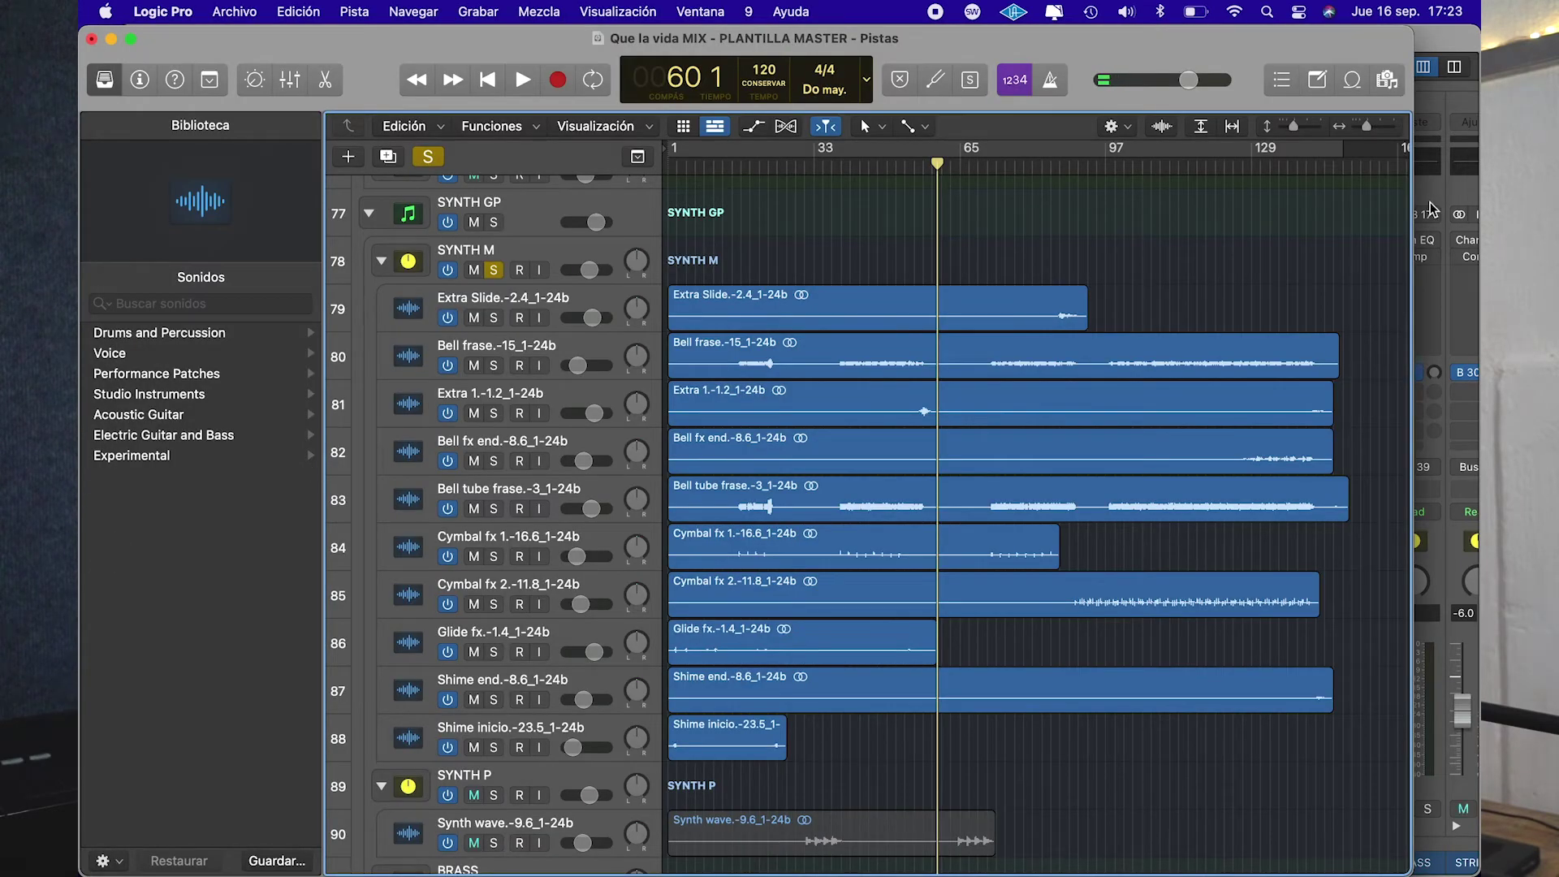
click(1454, 38)
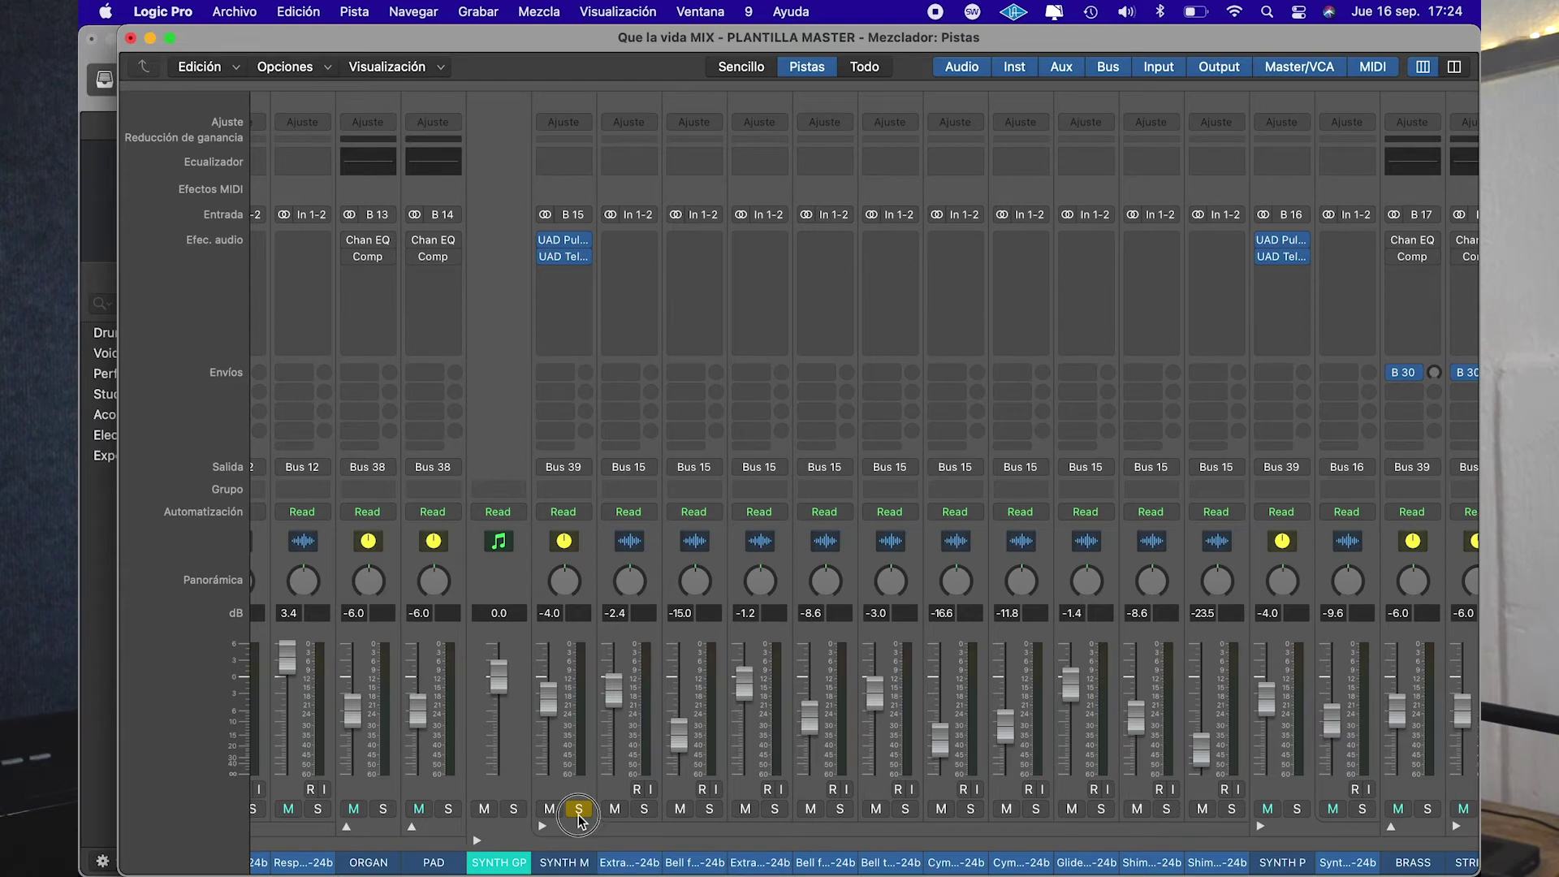
scroll(641, 770, right, 10)
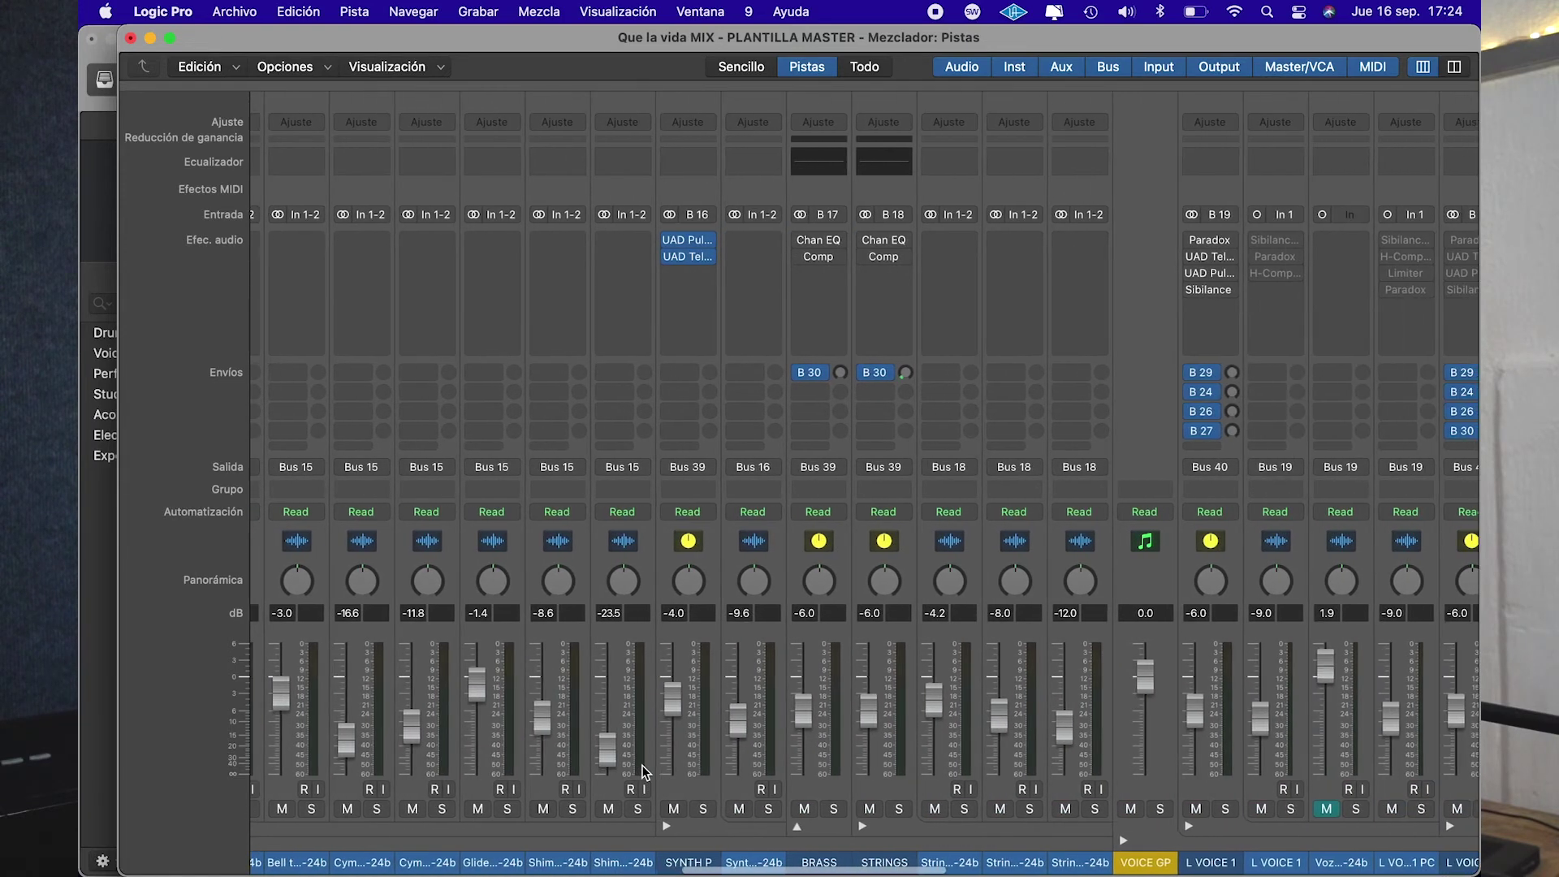
Solo the SYNTH P channel and play its Synth wave track in the arrangement from bar 32
click(648, 809)
click(88, 702)
scroll(700, 500, down, 1)
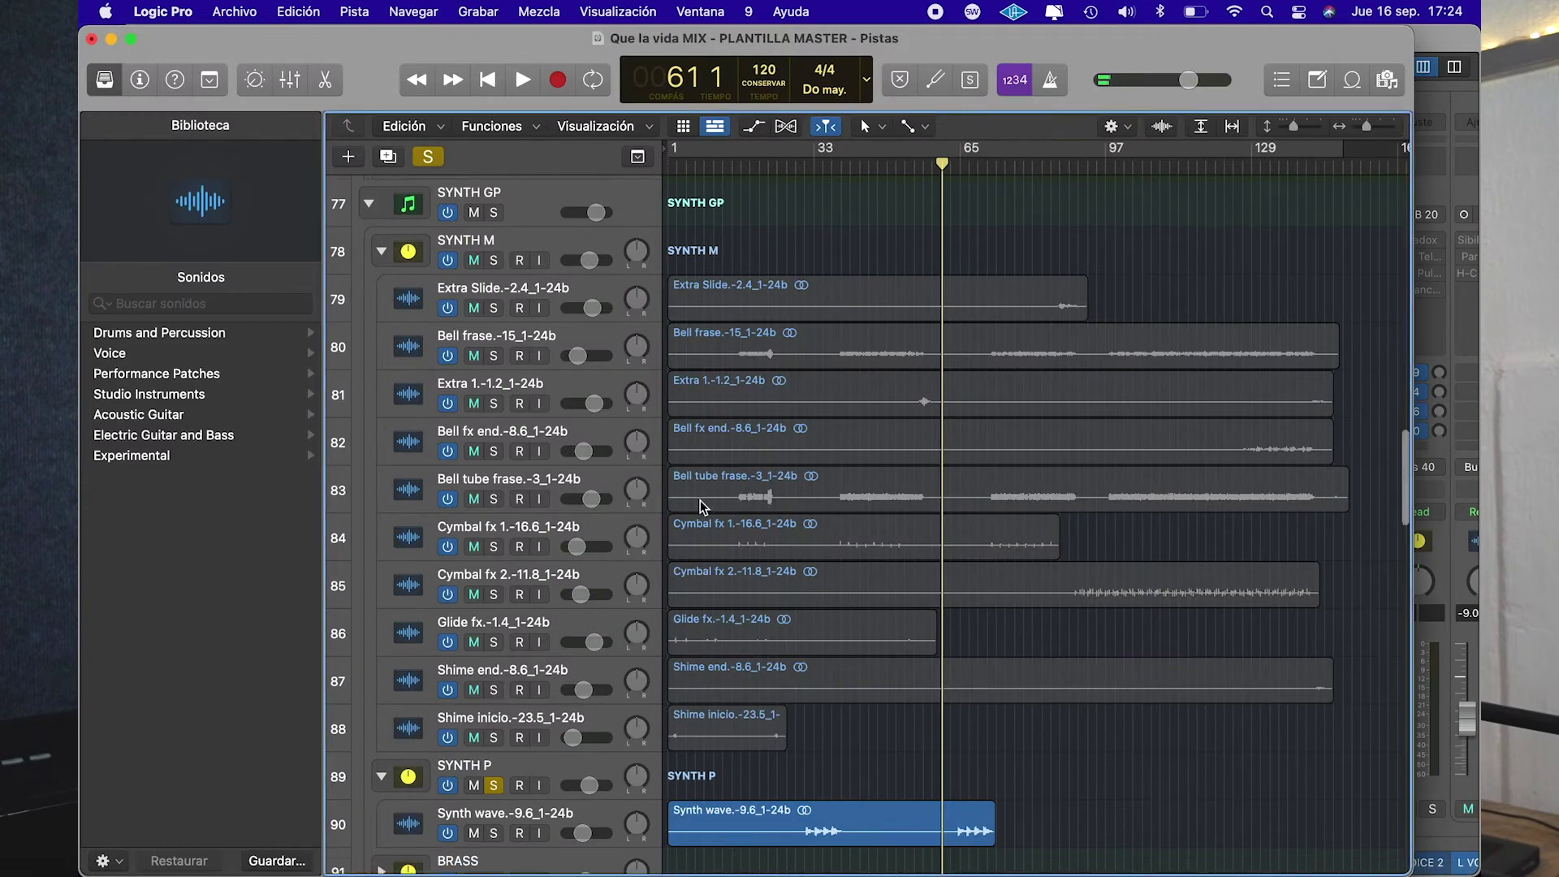
scroll(699, 501, down, 5)
click(810, 165)
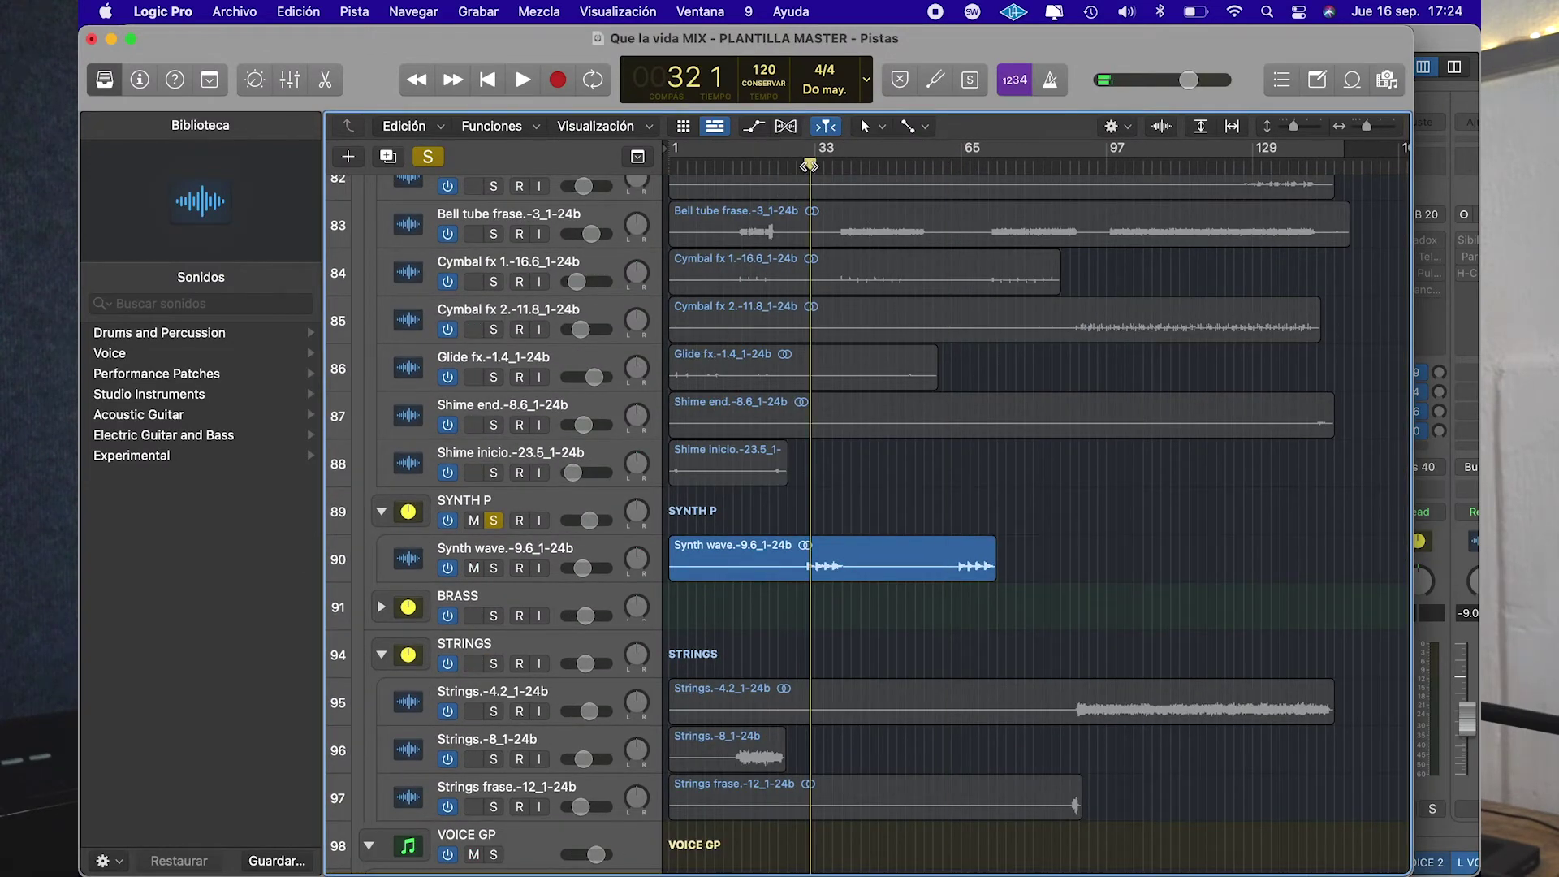
key(space)
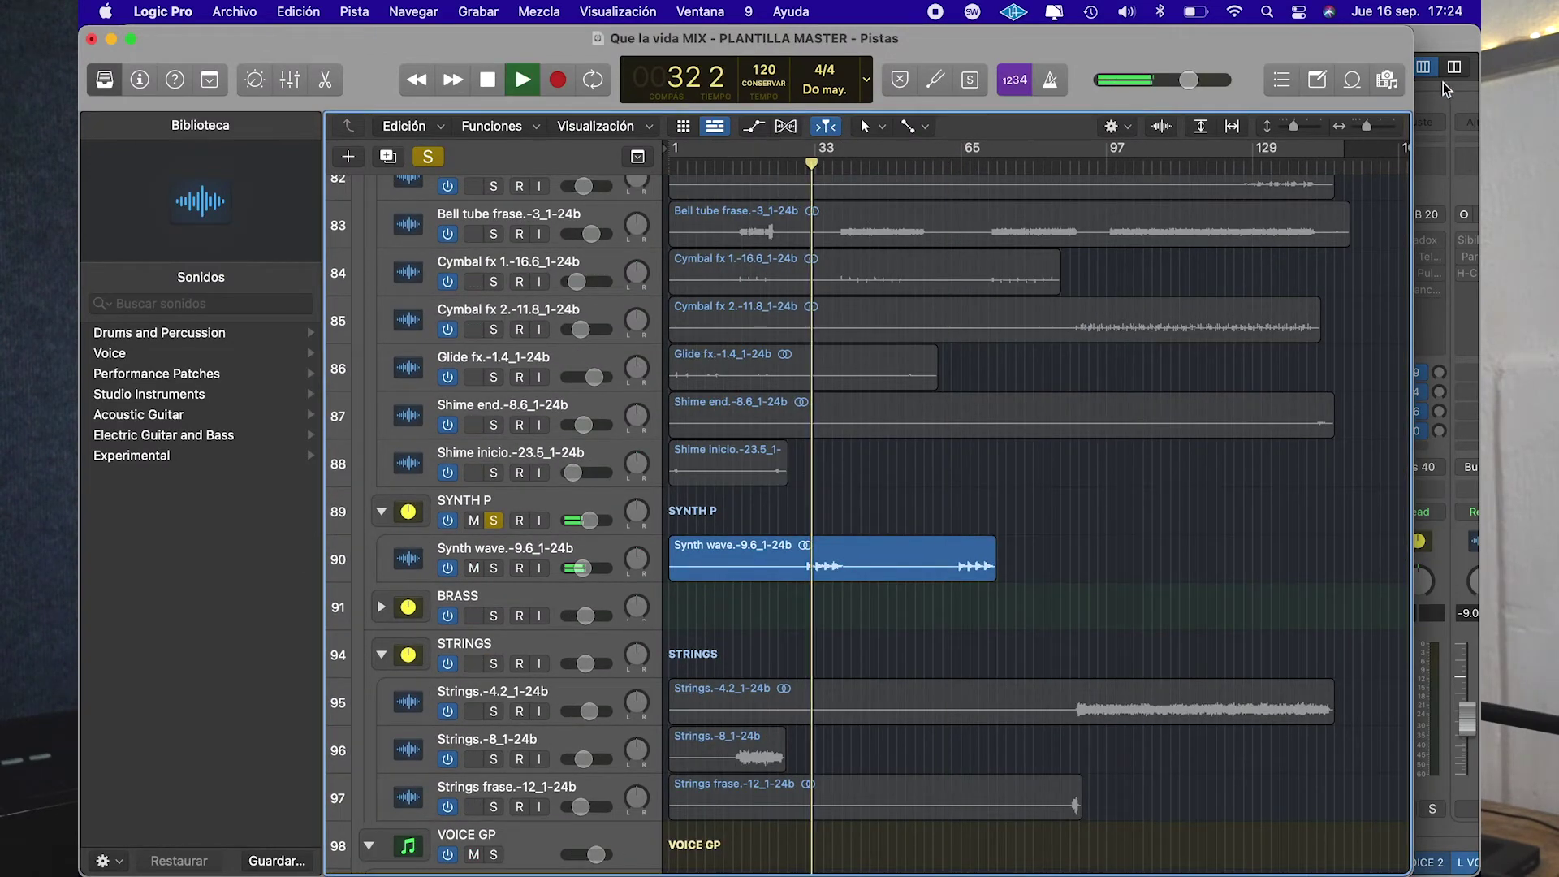
Review the Pultec EQP-1A and Teletronix LA-2A on the SYNTH P channel during playback, closing each plug-in window
click(1437, 49)
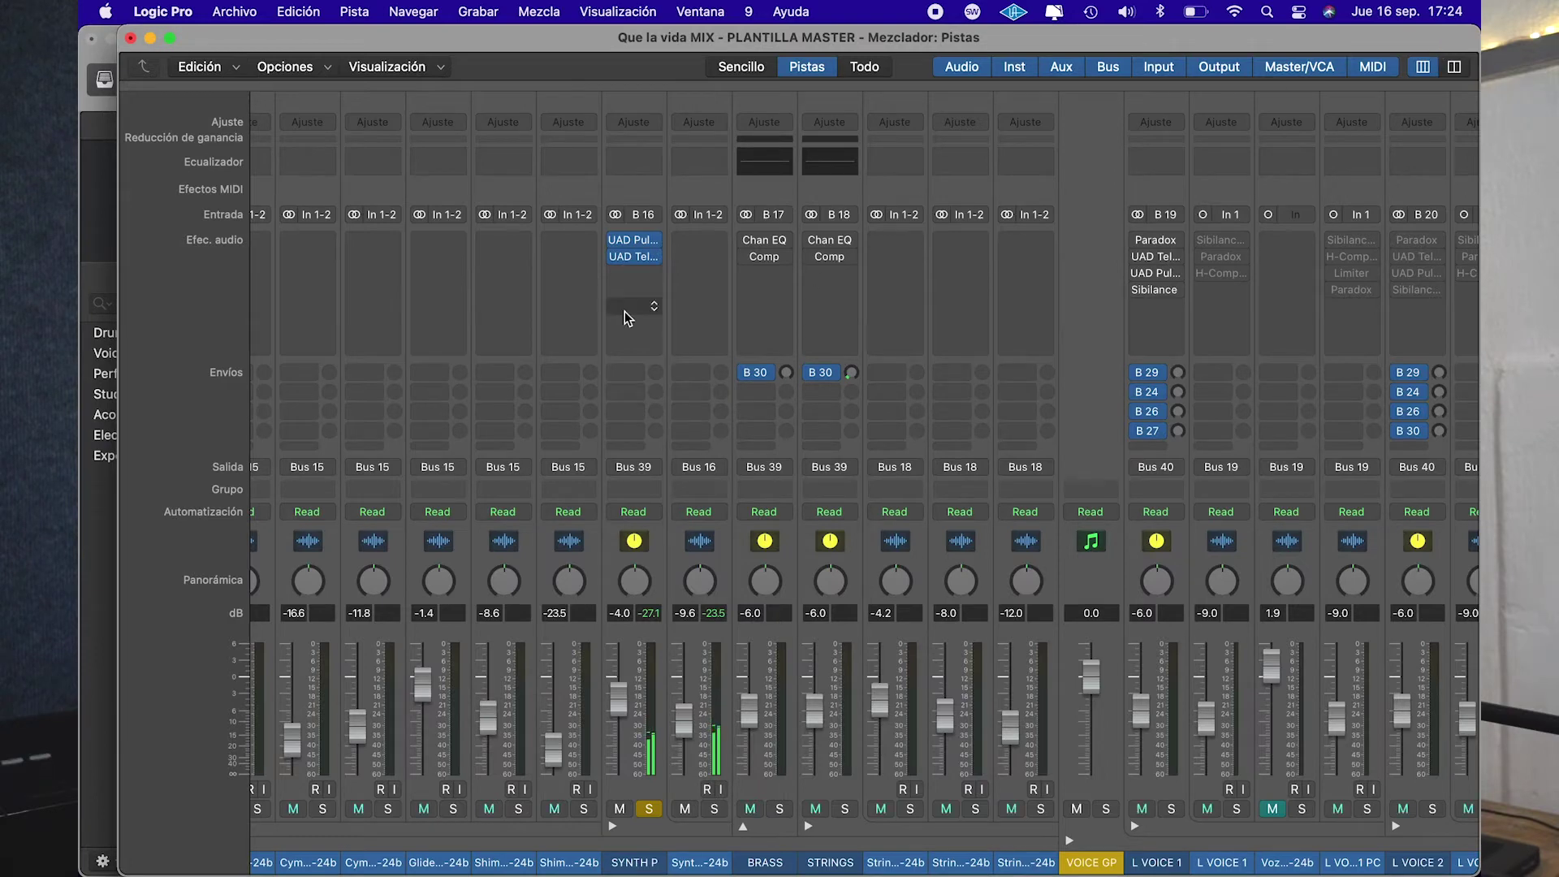
click(638, 242)
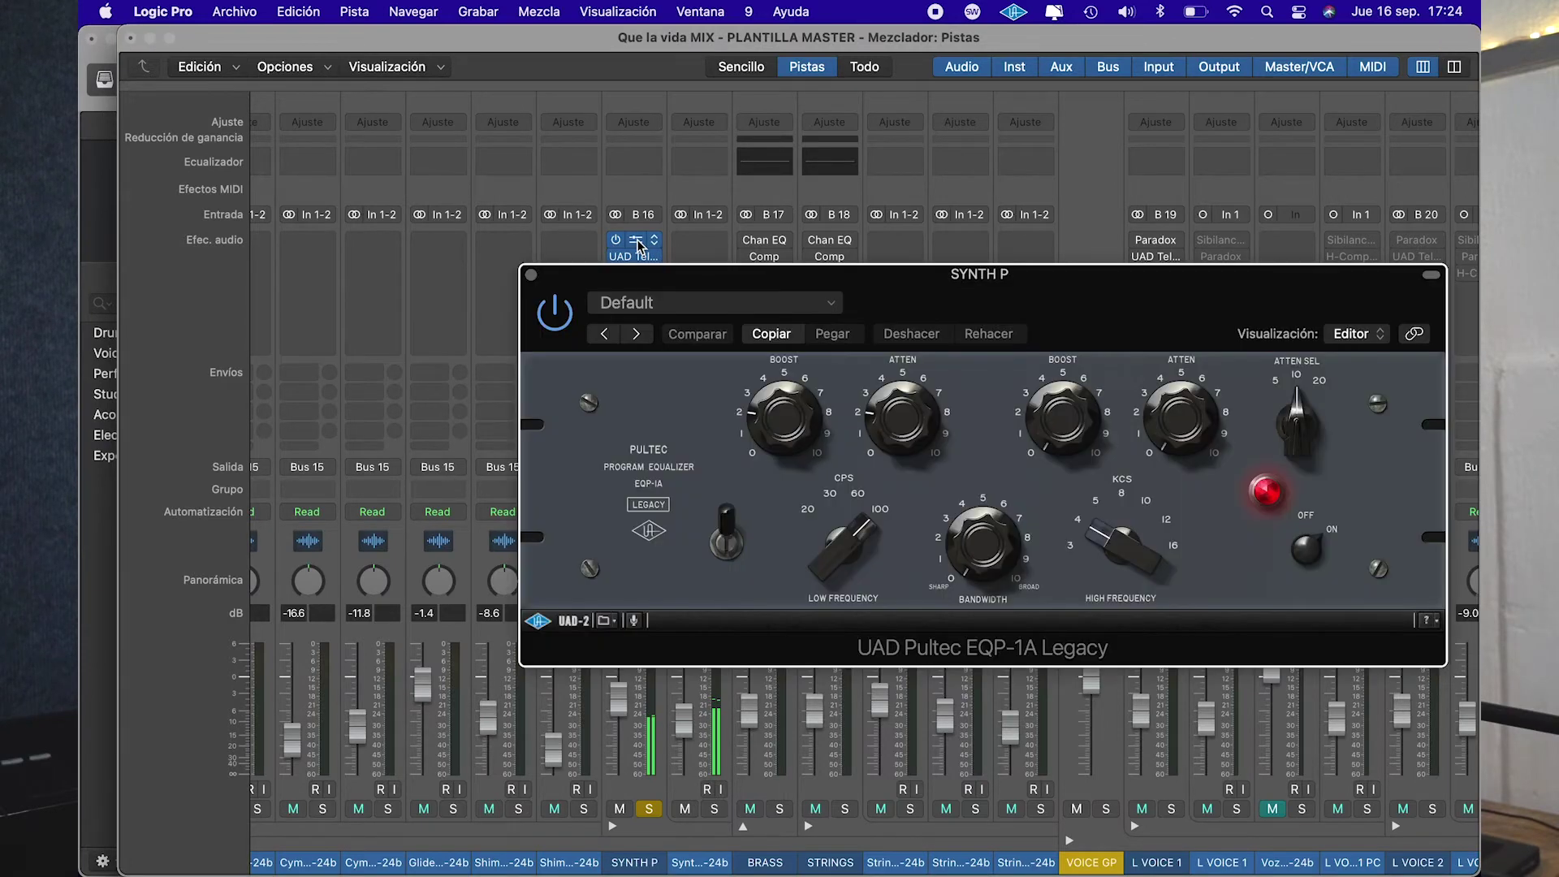
click(532, 276)
click(636, 258)
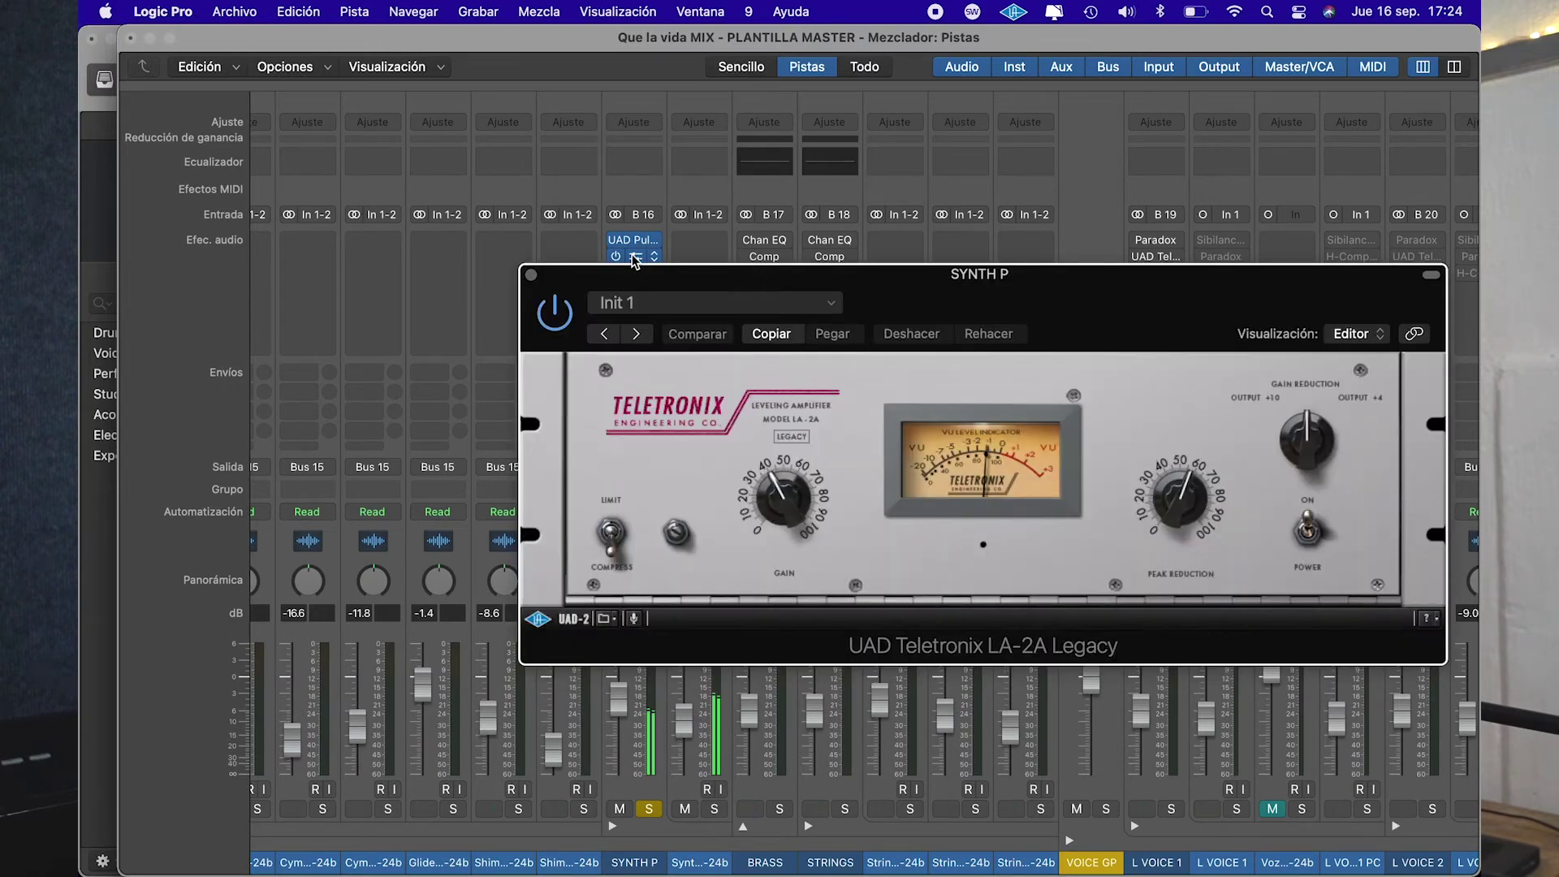
click(532, 277)
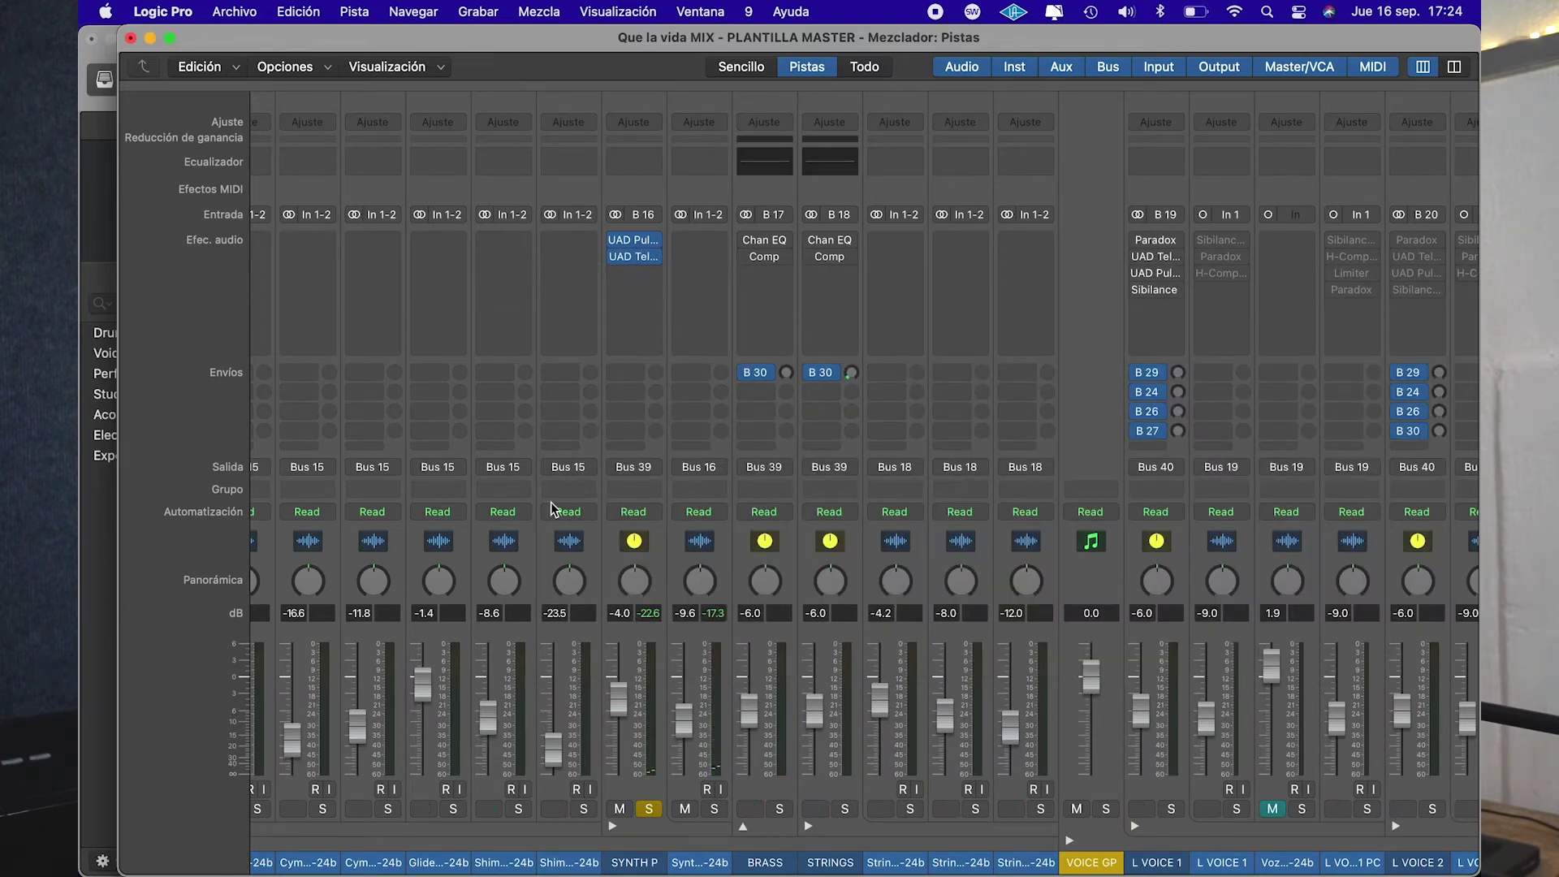
Stop playback and examine the voice channels and the UA VERB, SPACE D and RAUM effect channels in the mixer
click(114, 561)
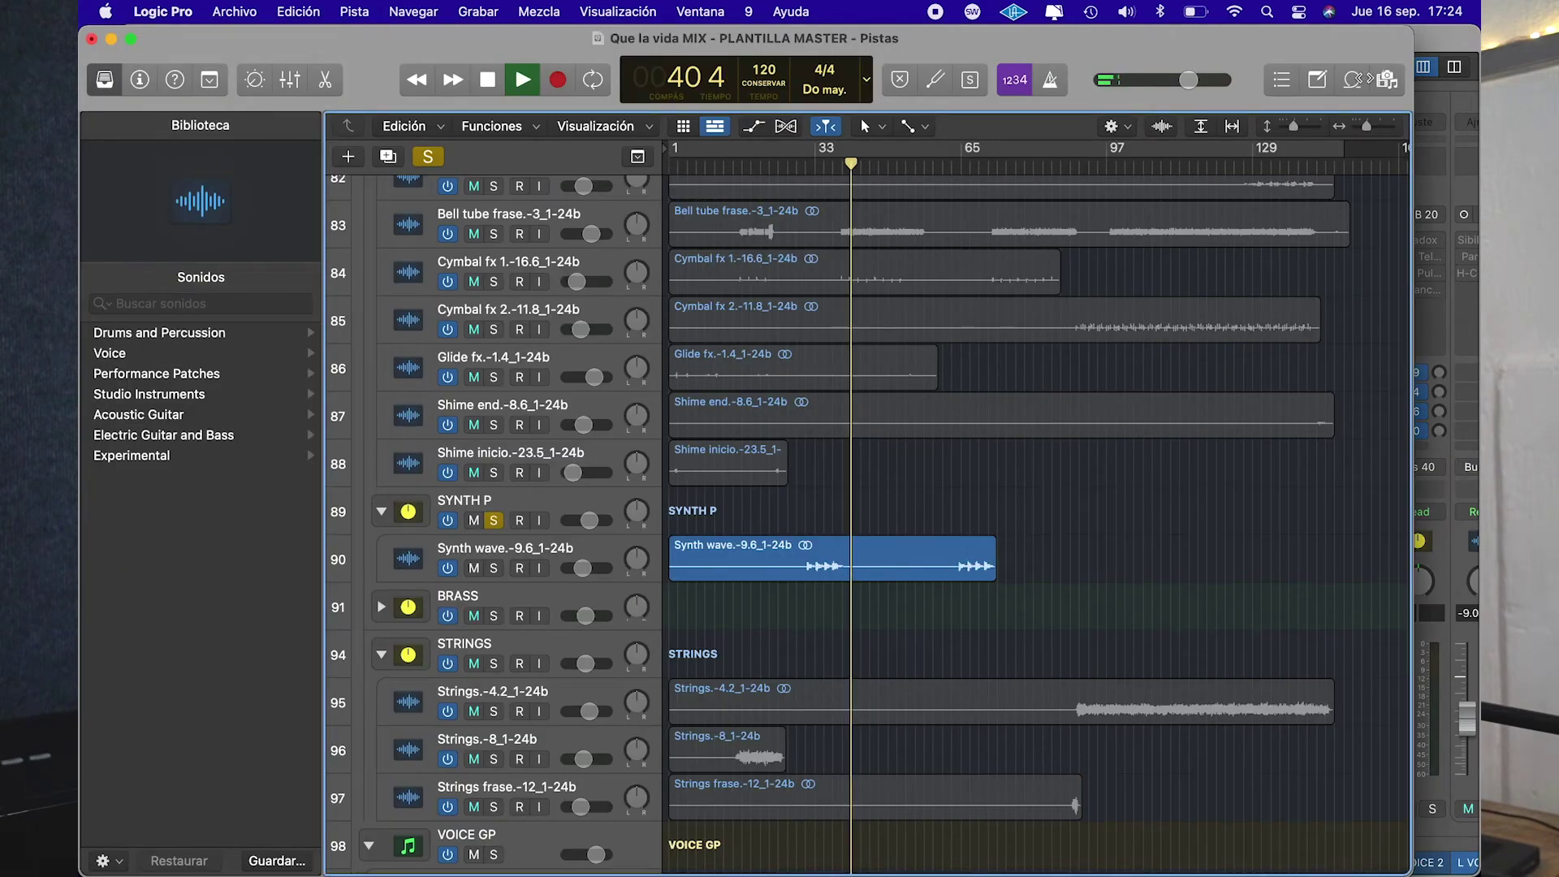
key(super+2)
scroll(1006, 310, right, 10)
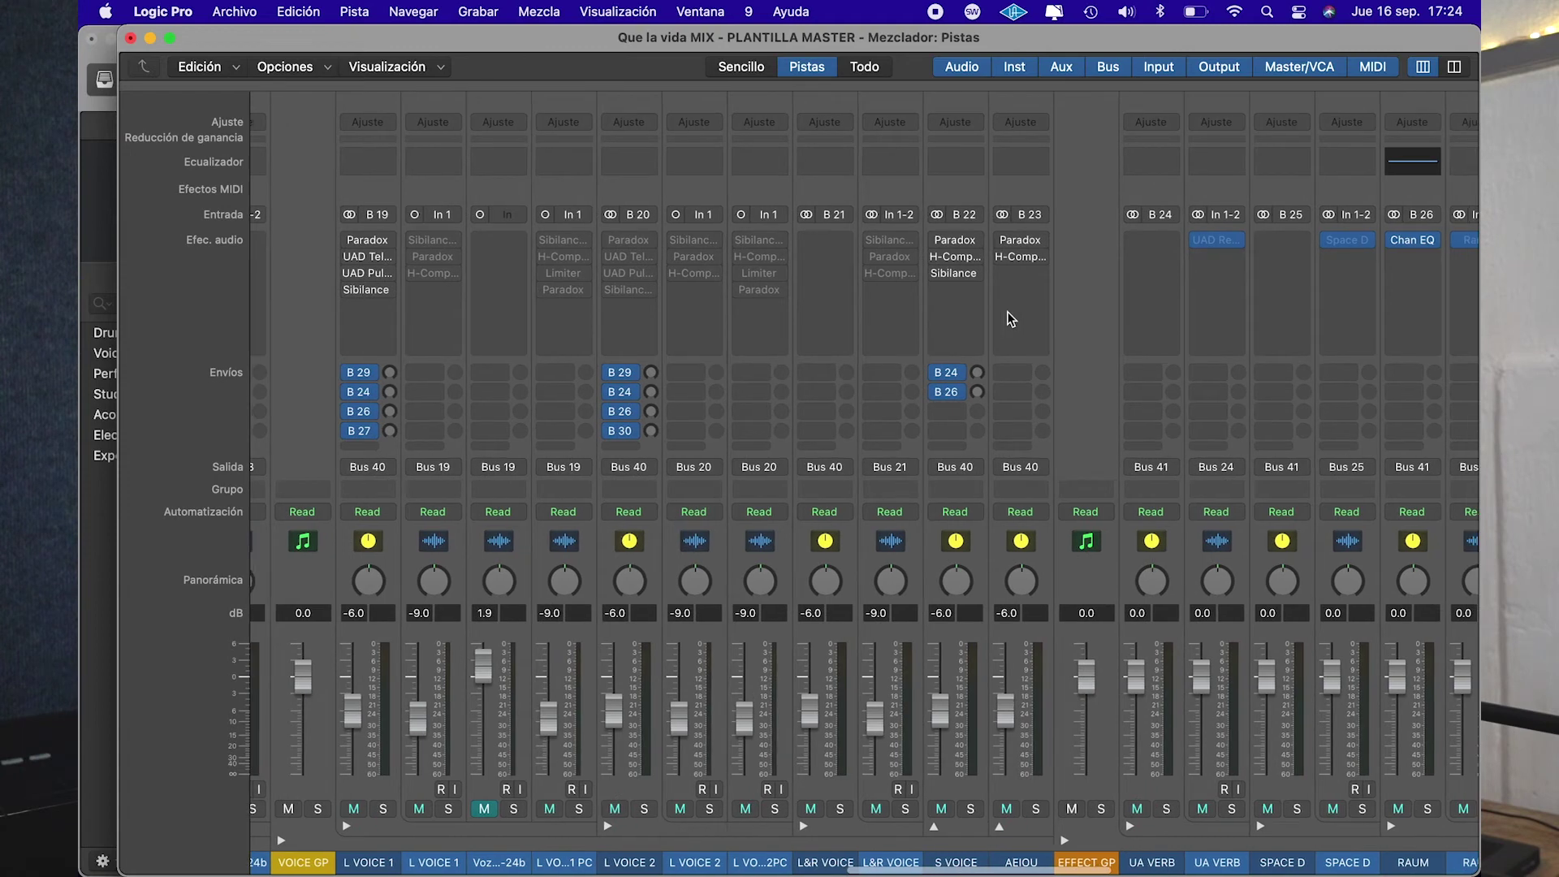
scroll(1007, 311, right, 1)
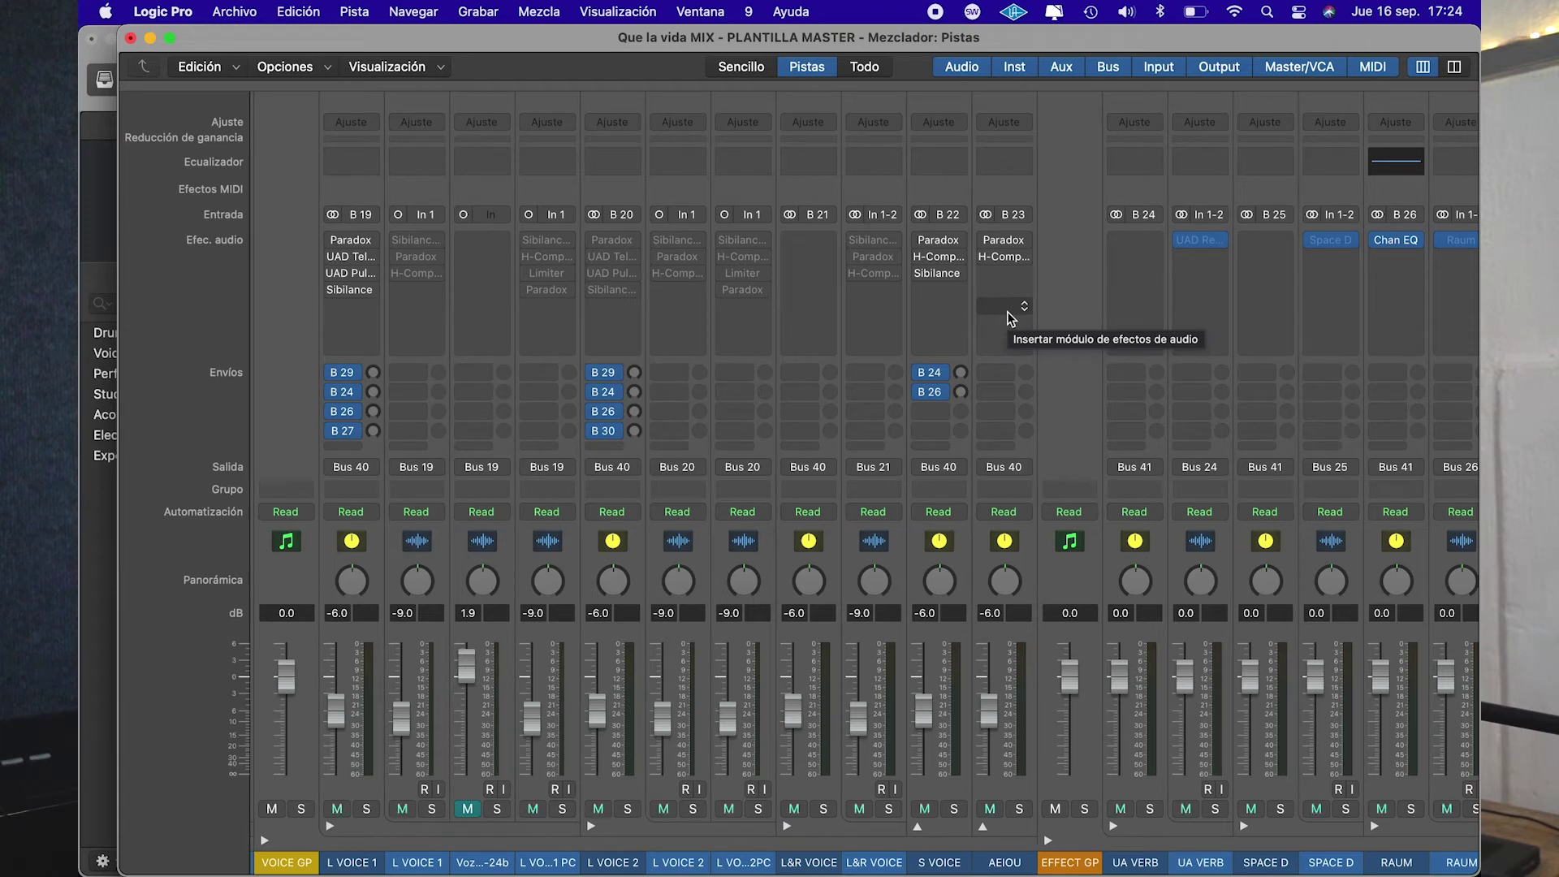
scroll(1011, 319, right, 5)
scroll(1011, 318, right, 8)
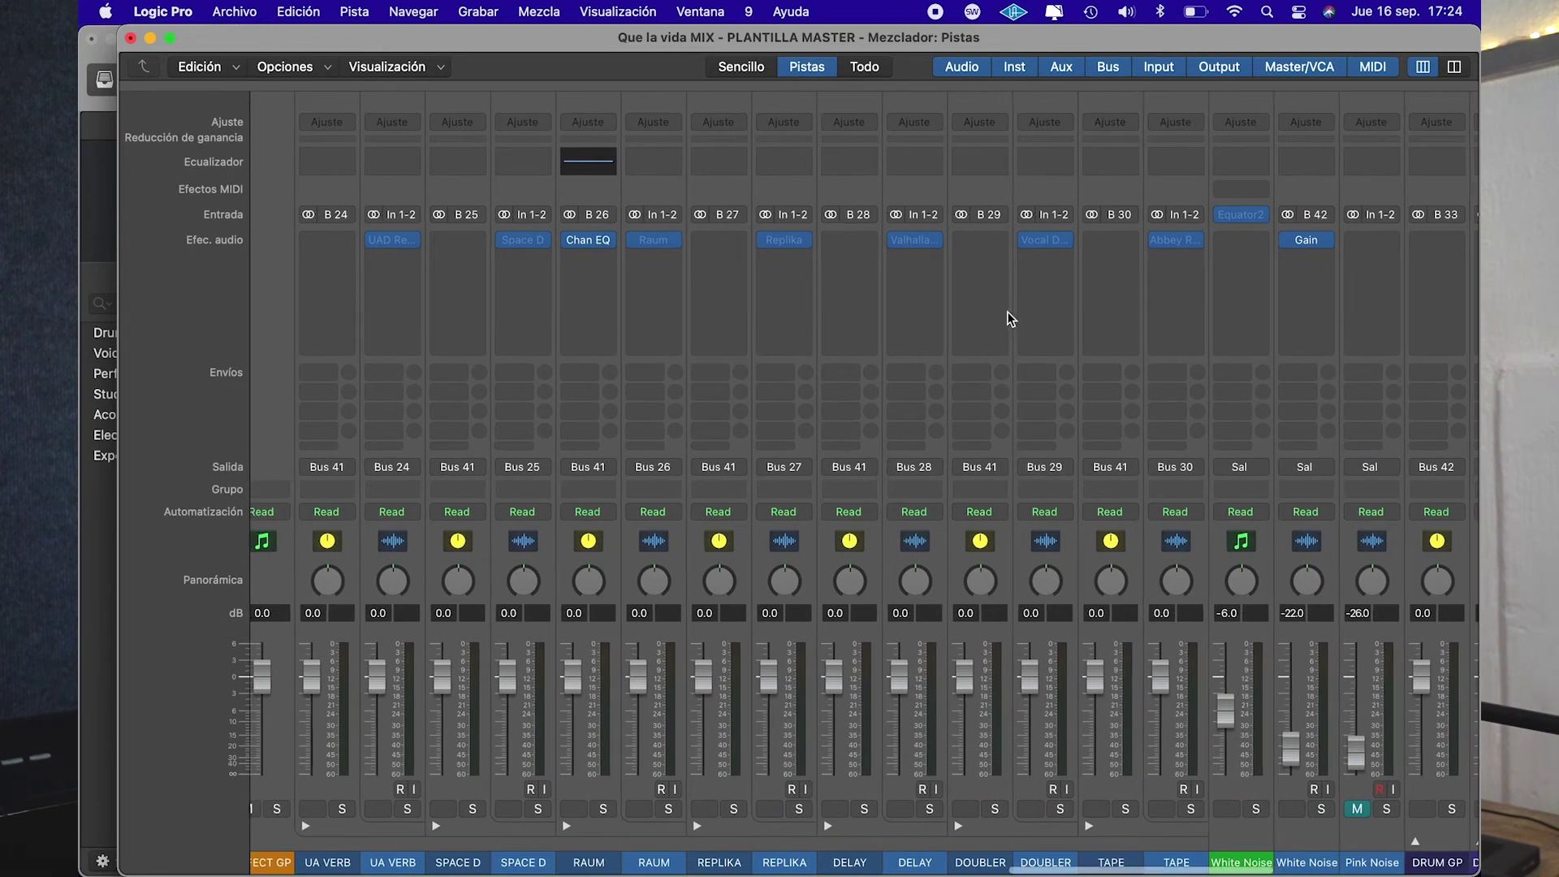
scroll(1007, 310, left, 2)
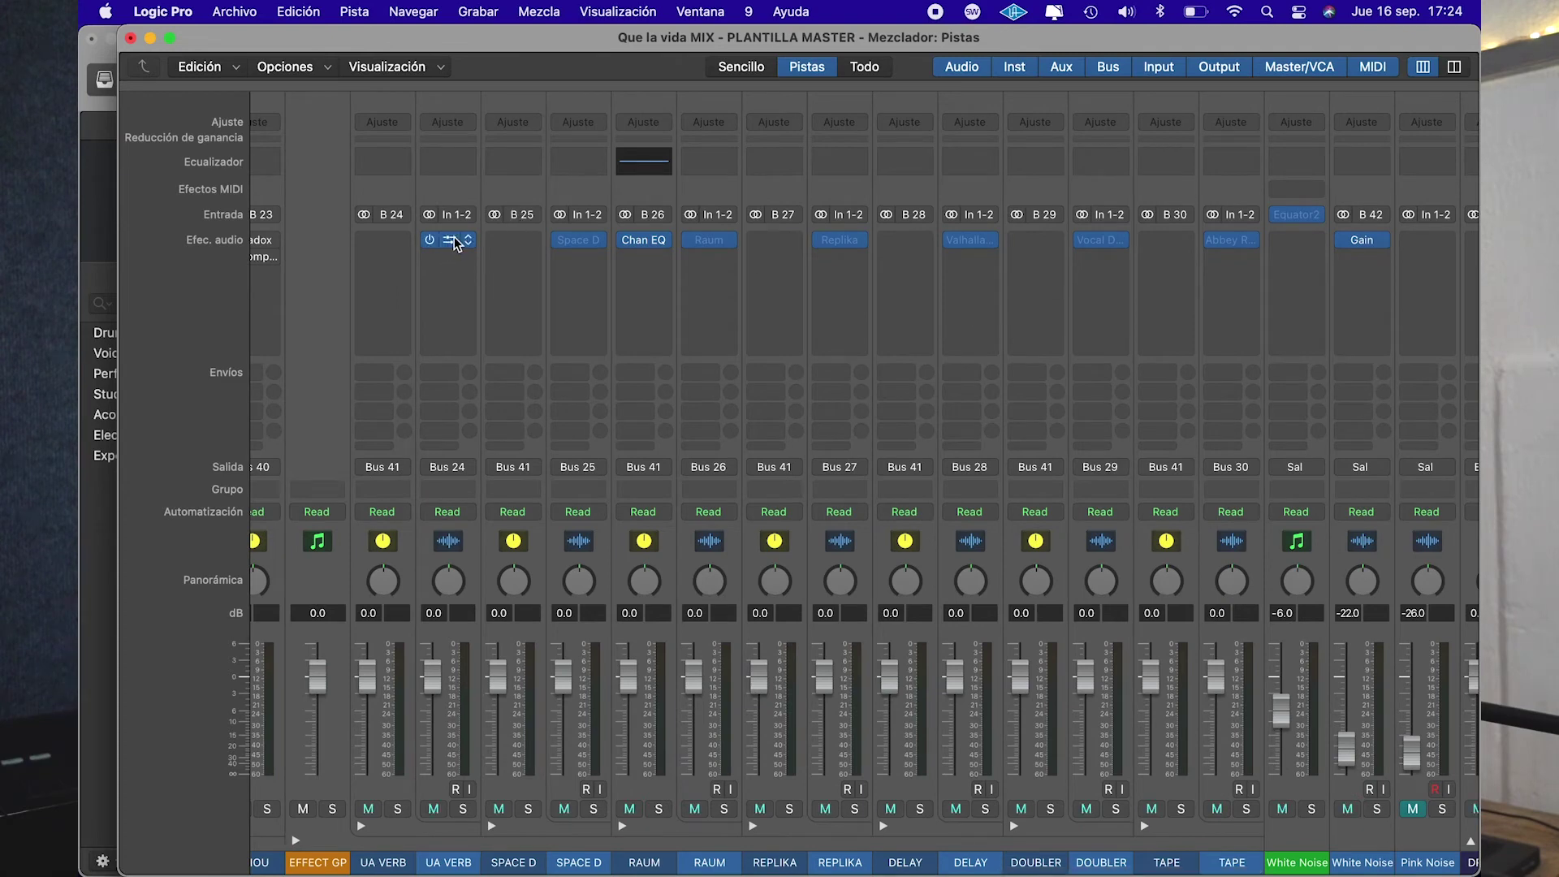
mouse_move(466, 244)
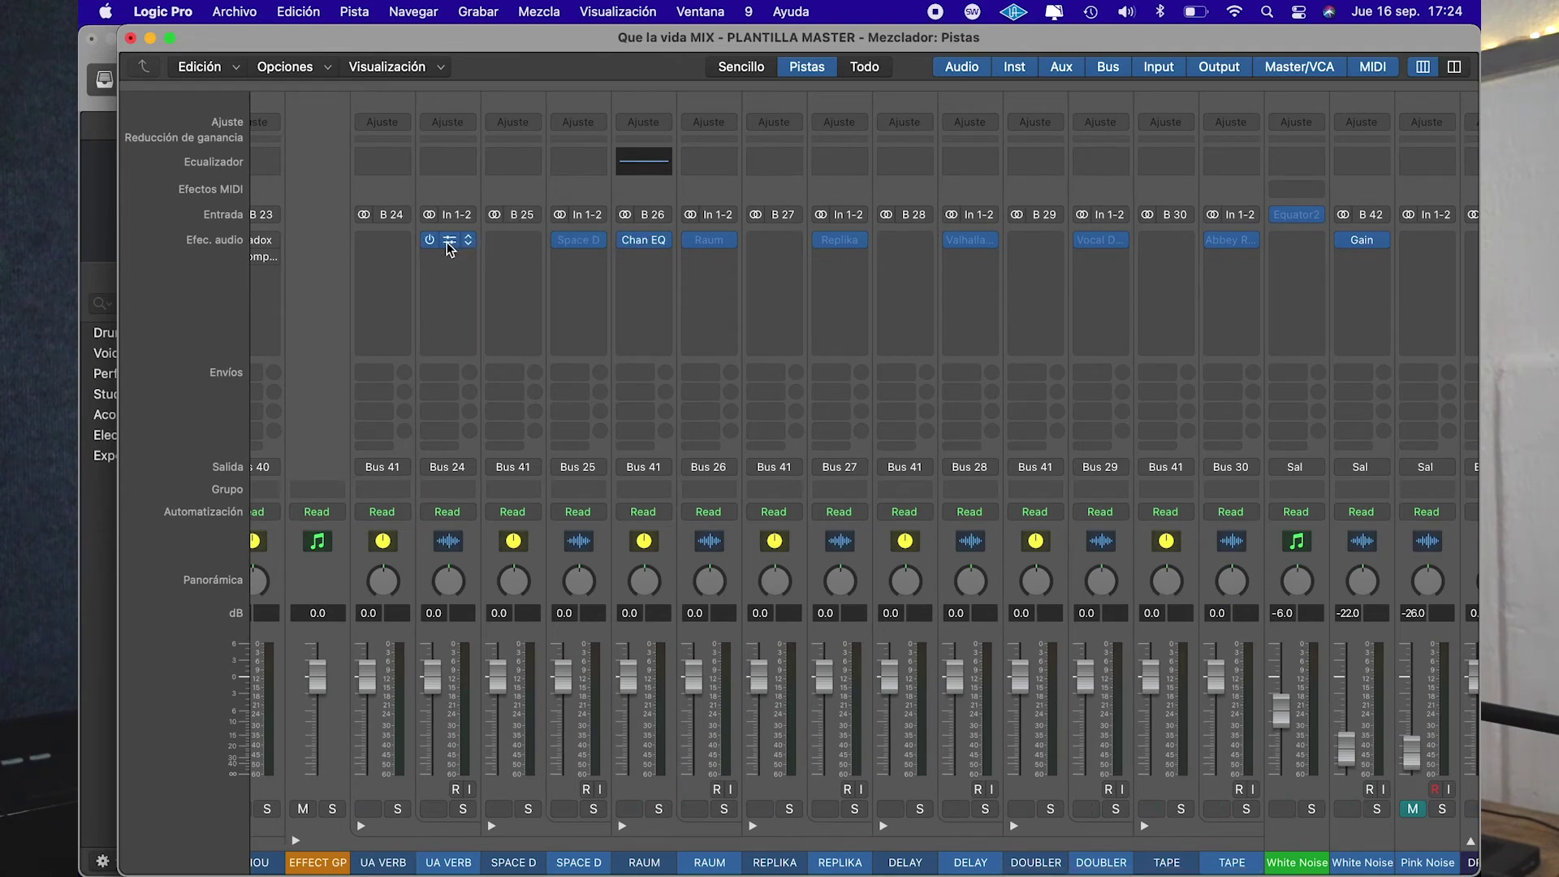
mouse_move(589, 250)
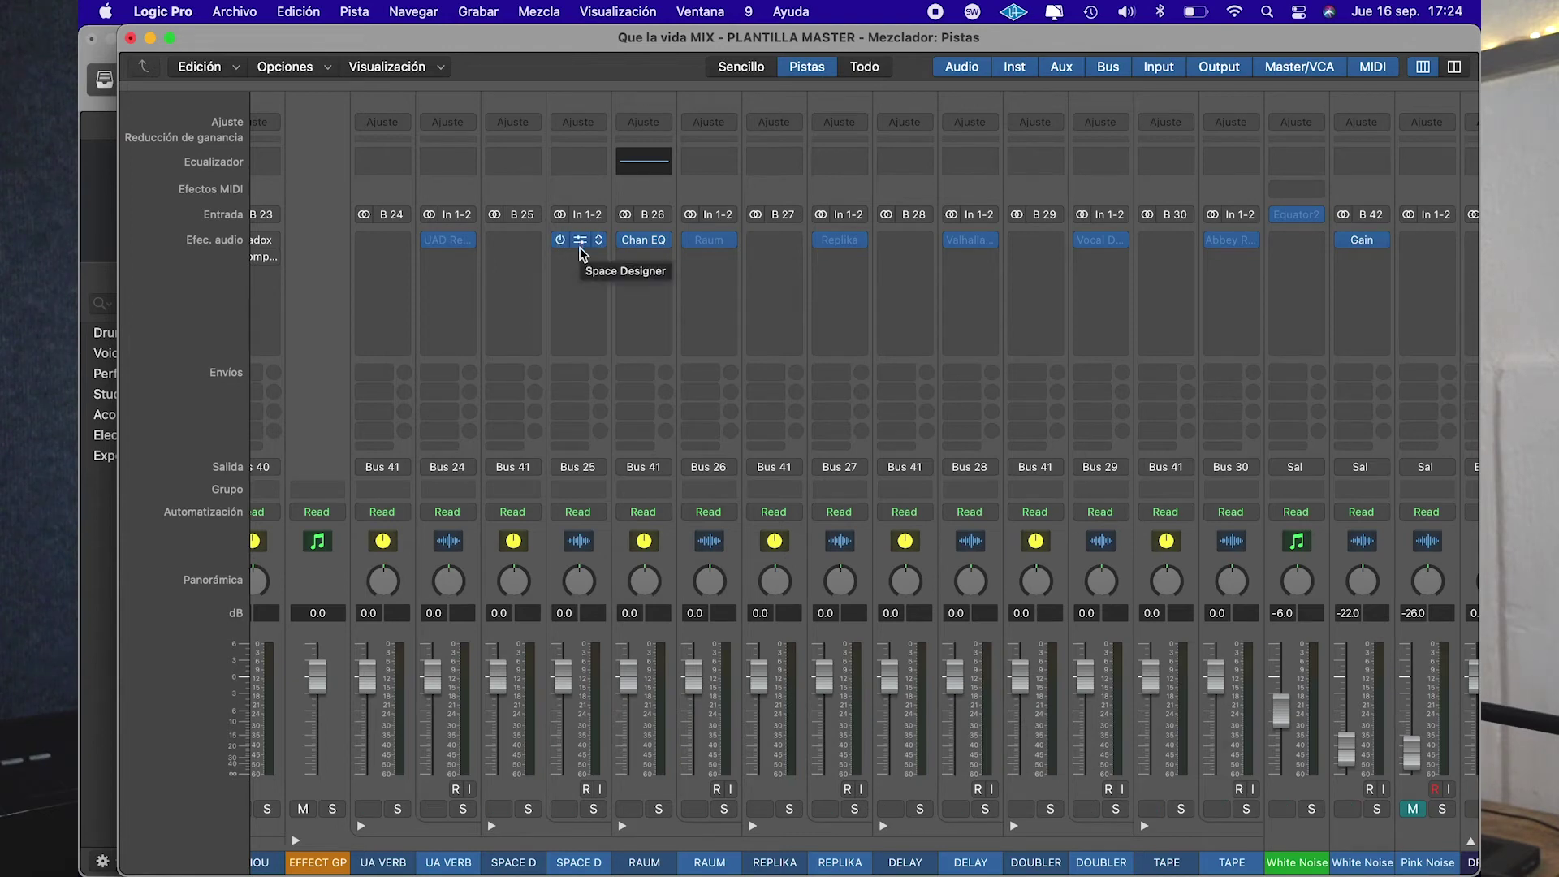
mouse_move(654, 245)
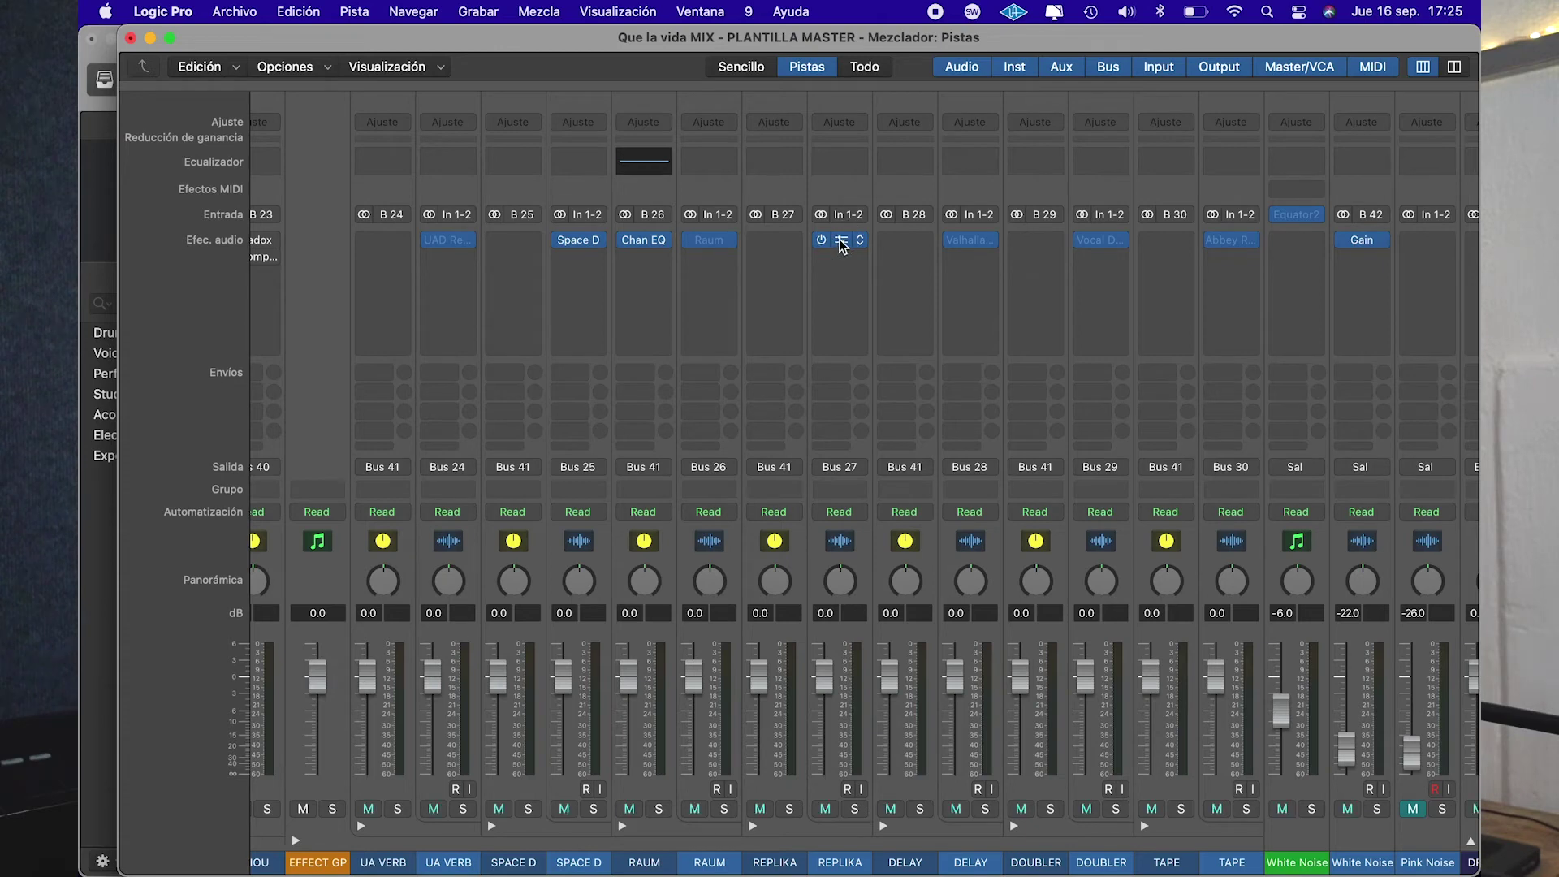
Inspect Replika on the REPLIKA channel and ValhallaFreqEcho on the DELAY channel, closing each plug-in window
click(841, 242)
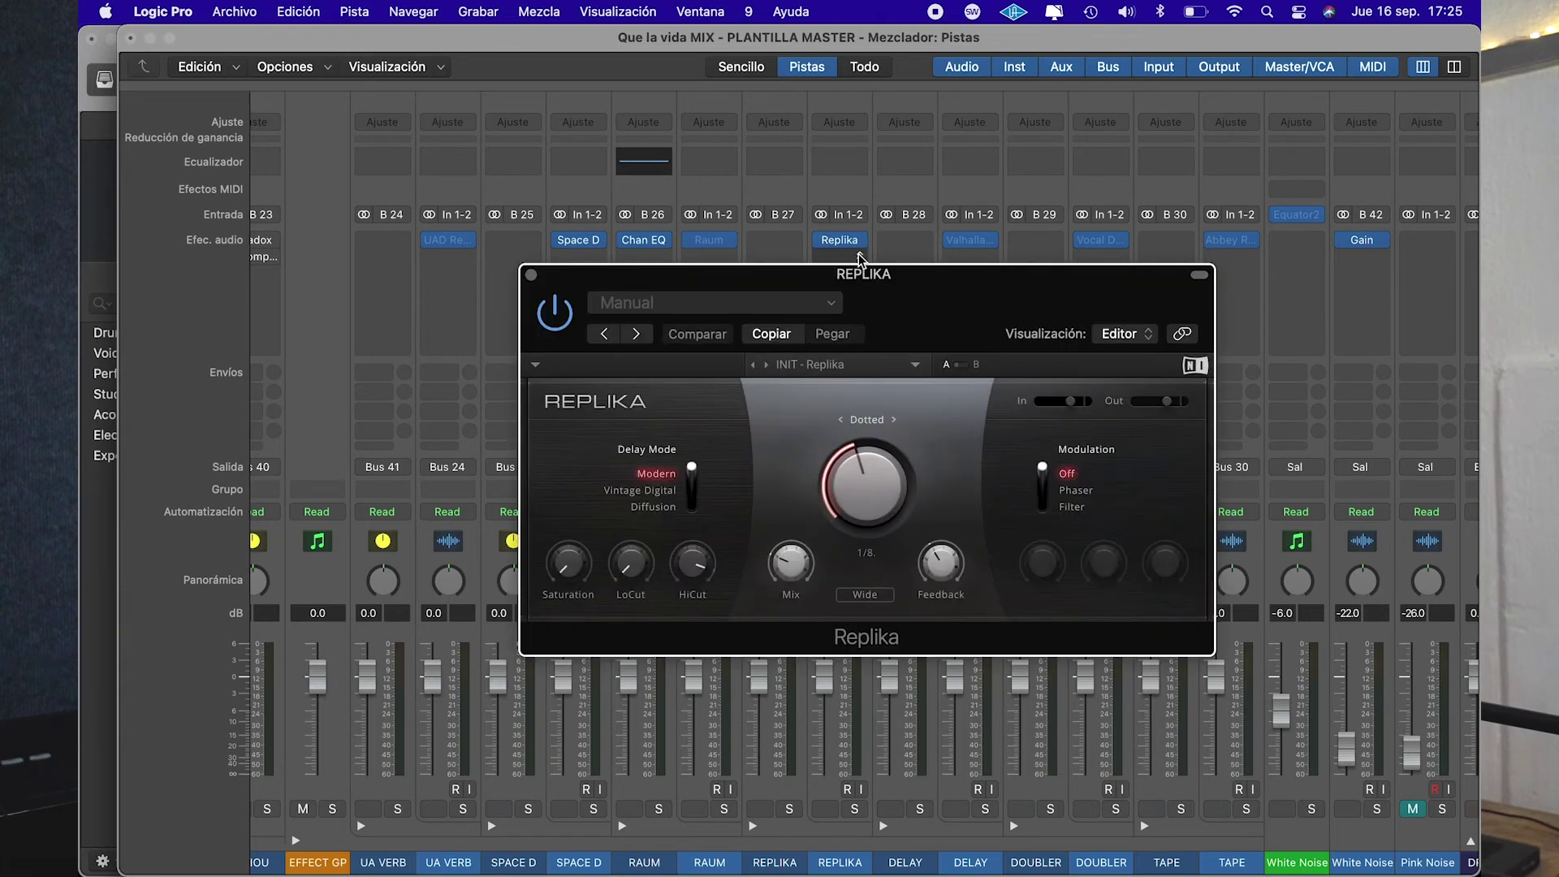
click(532, 276)
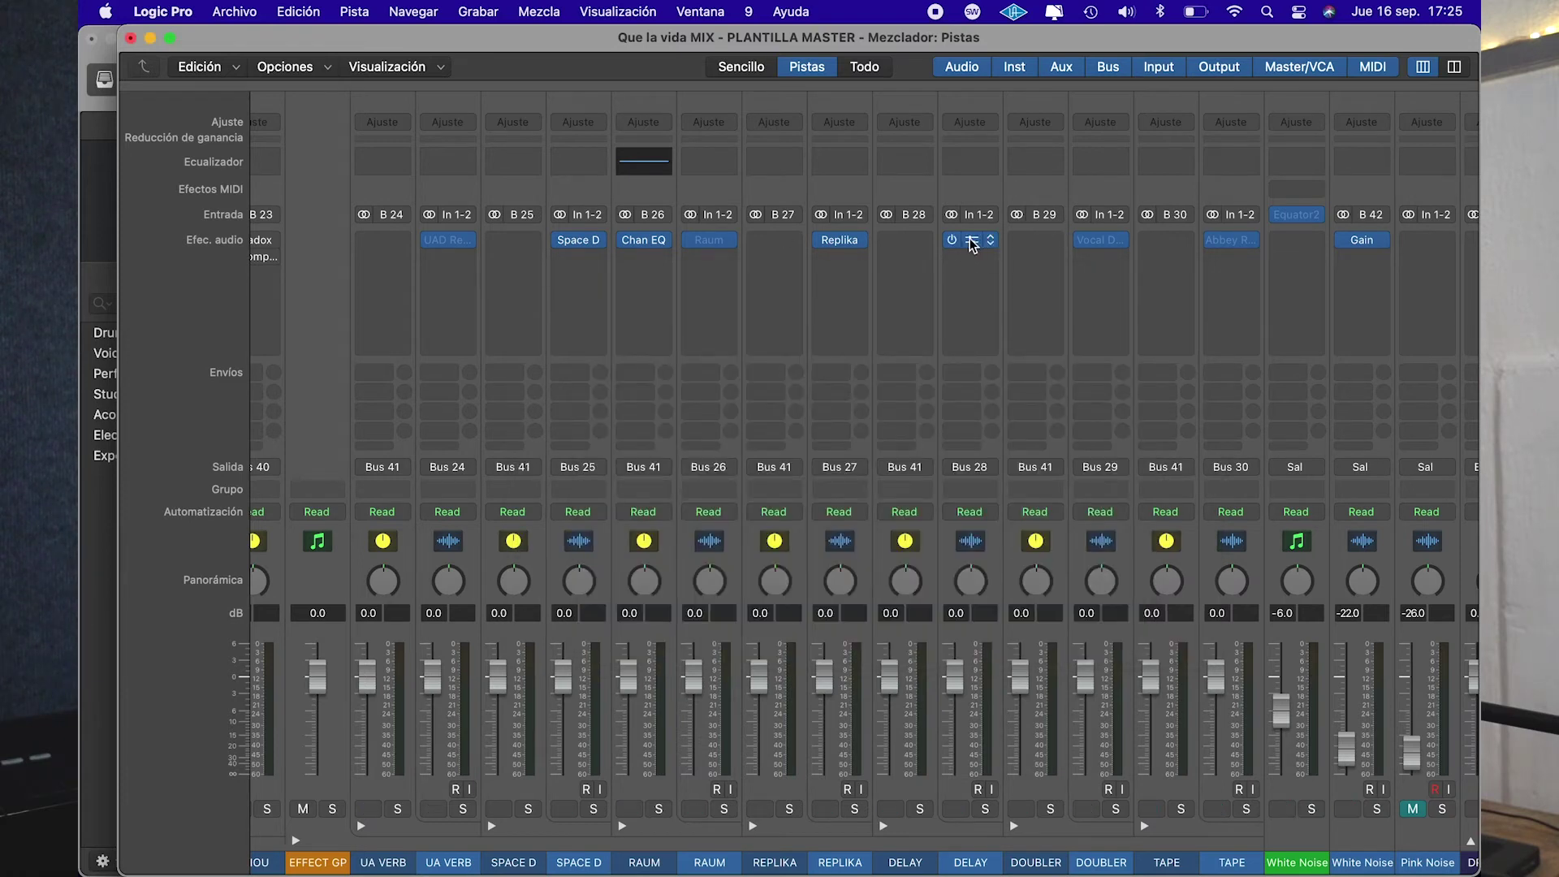
click(972, 240)
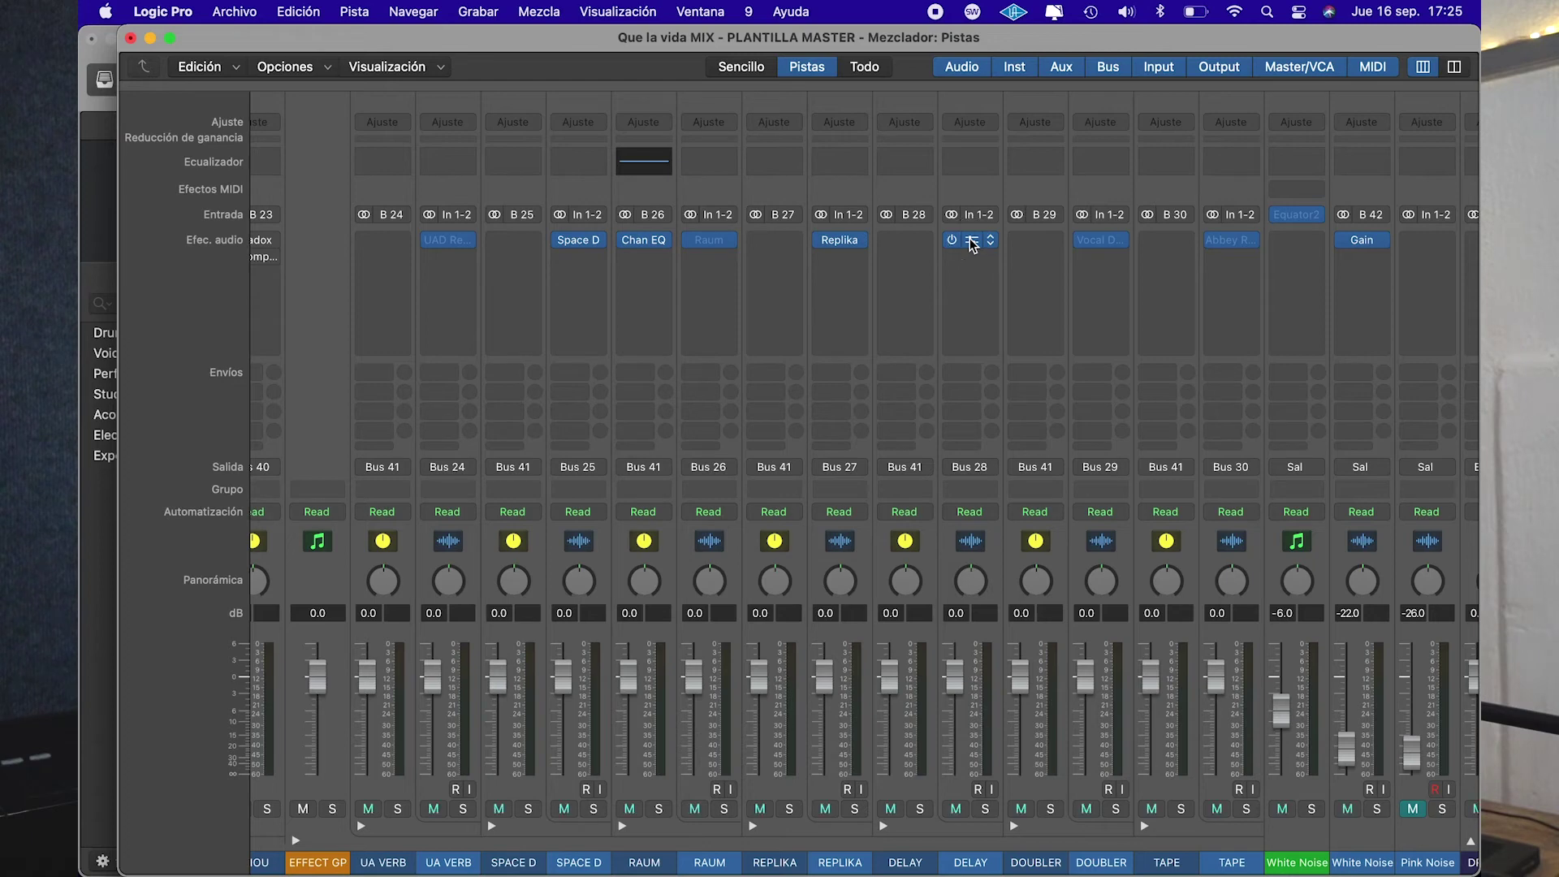
click(544, 308)
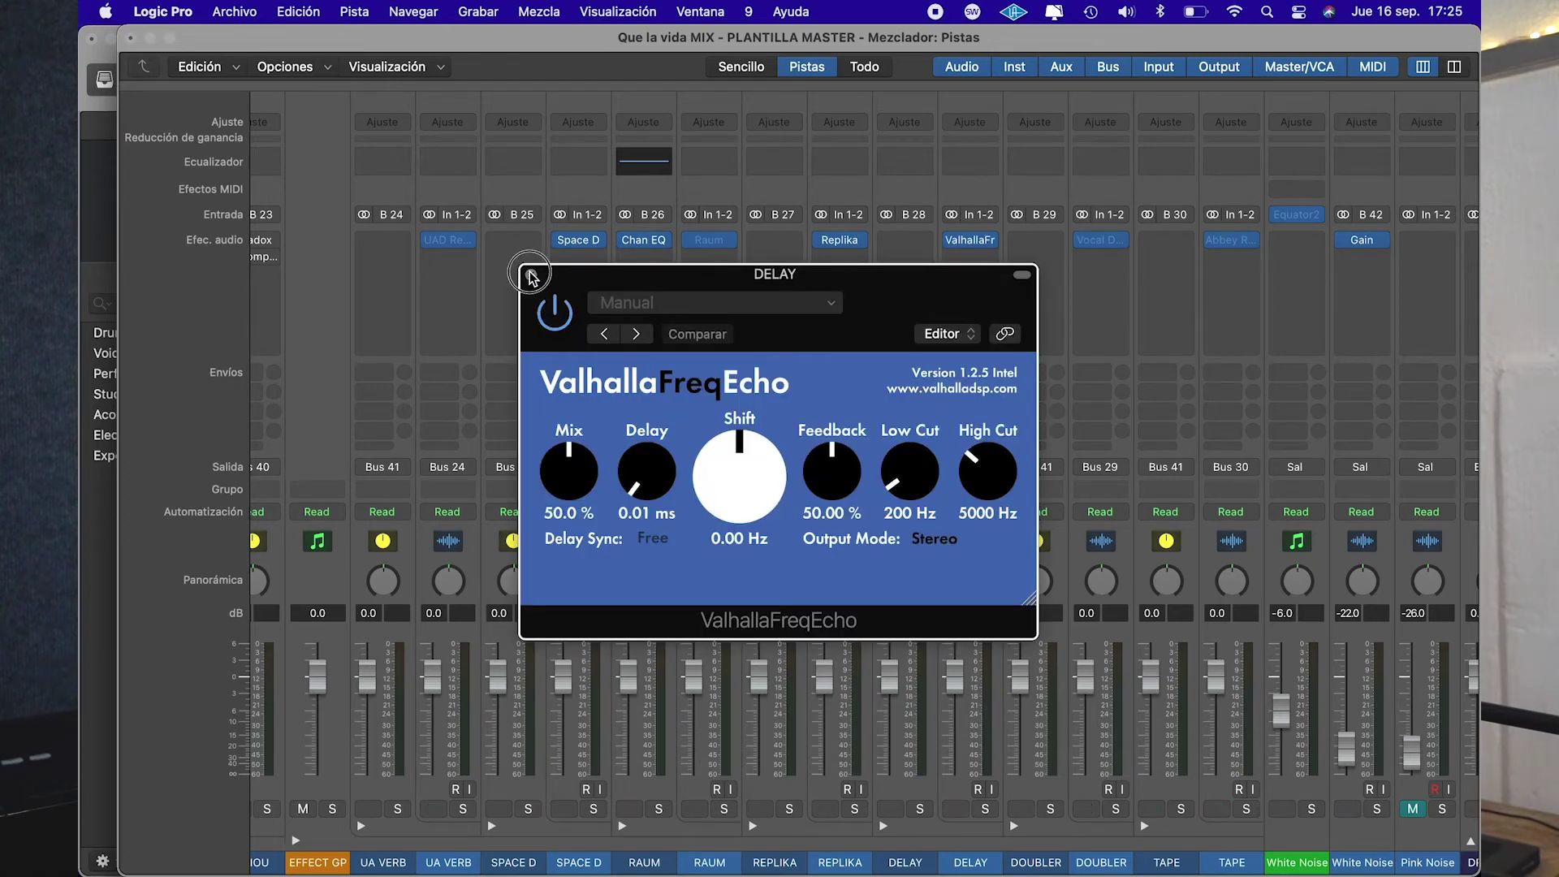
click(531, 276)
Check the DOUBLER channel's insert and inspect Abbey Road Vinyl on the TAPE channel, closing its window
scroll(1068, 182, right, 5)
mouse_move(807, 240)
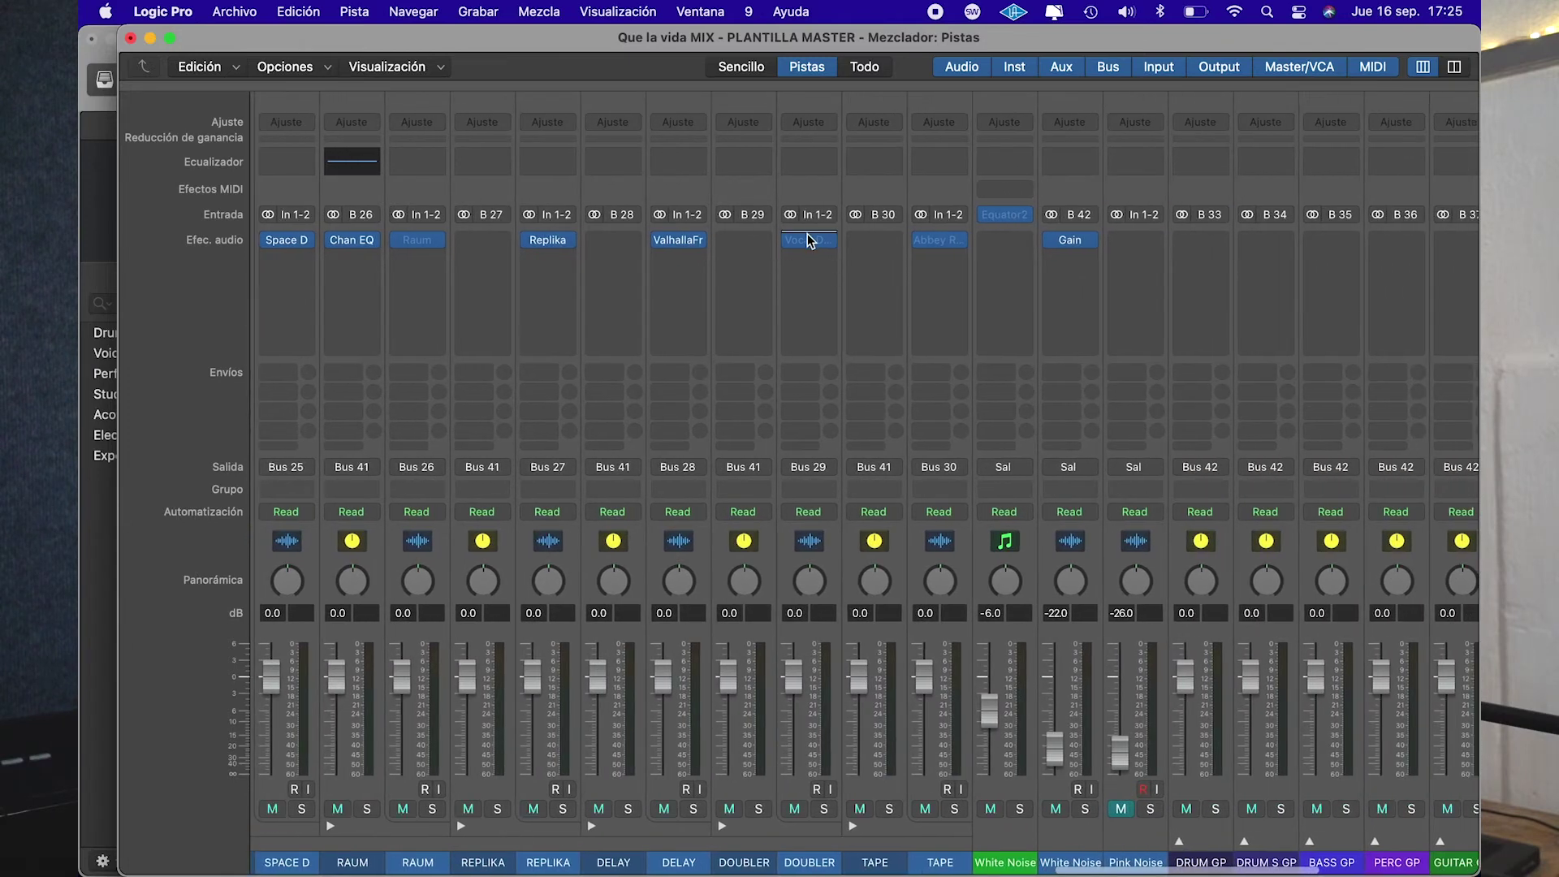
mouse_move(944, 243)
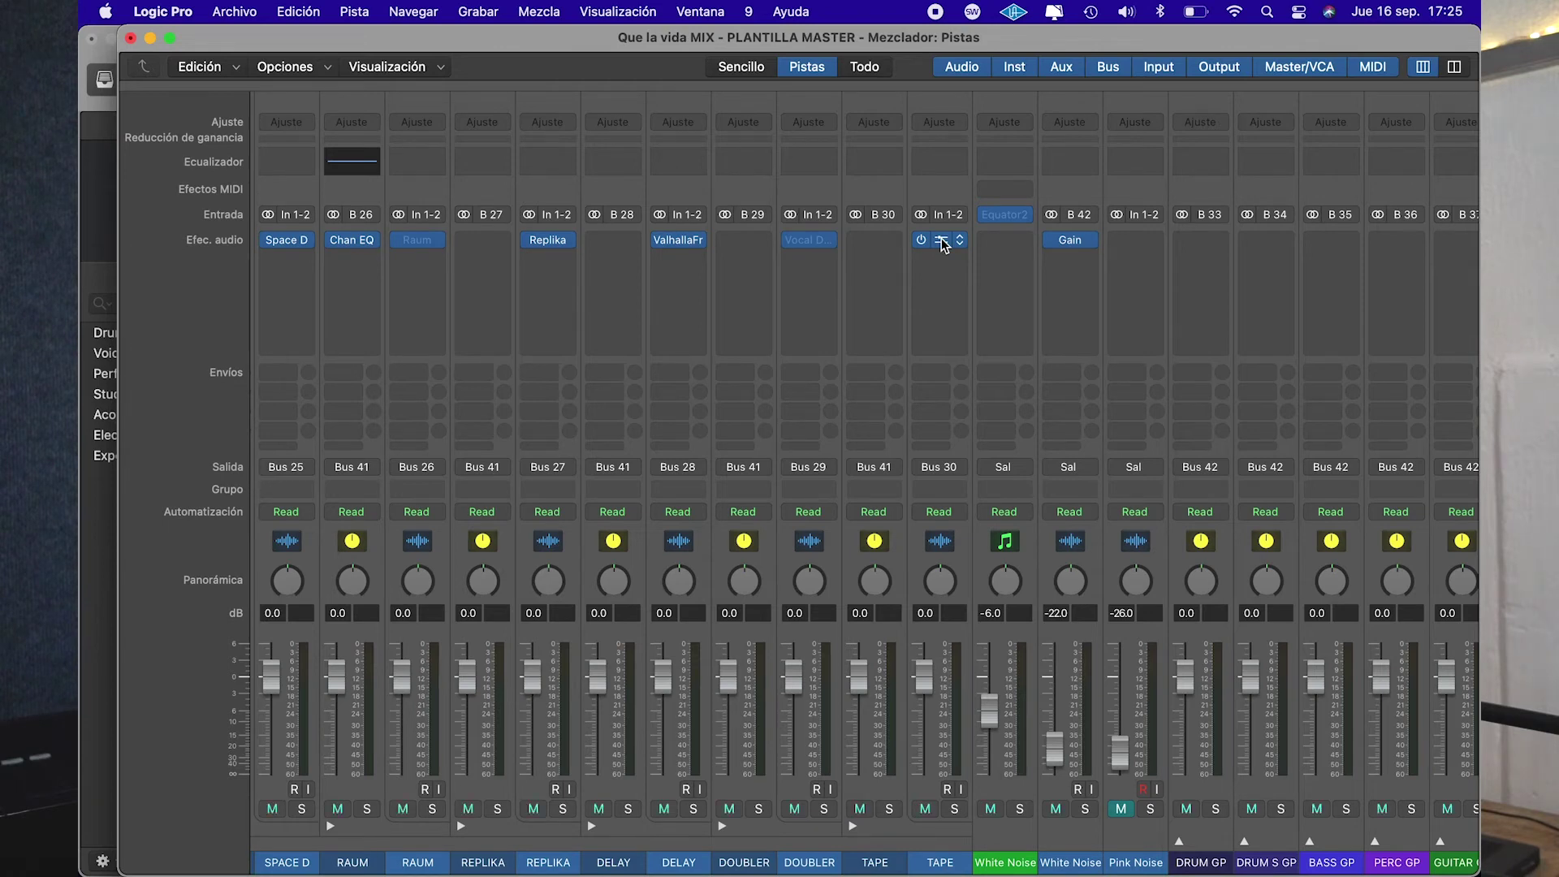
click(942, 241)
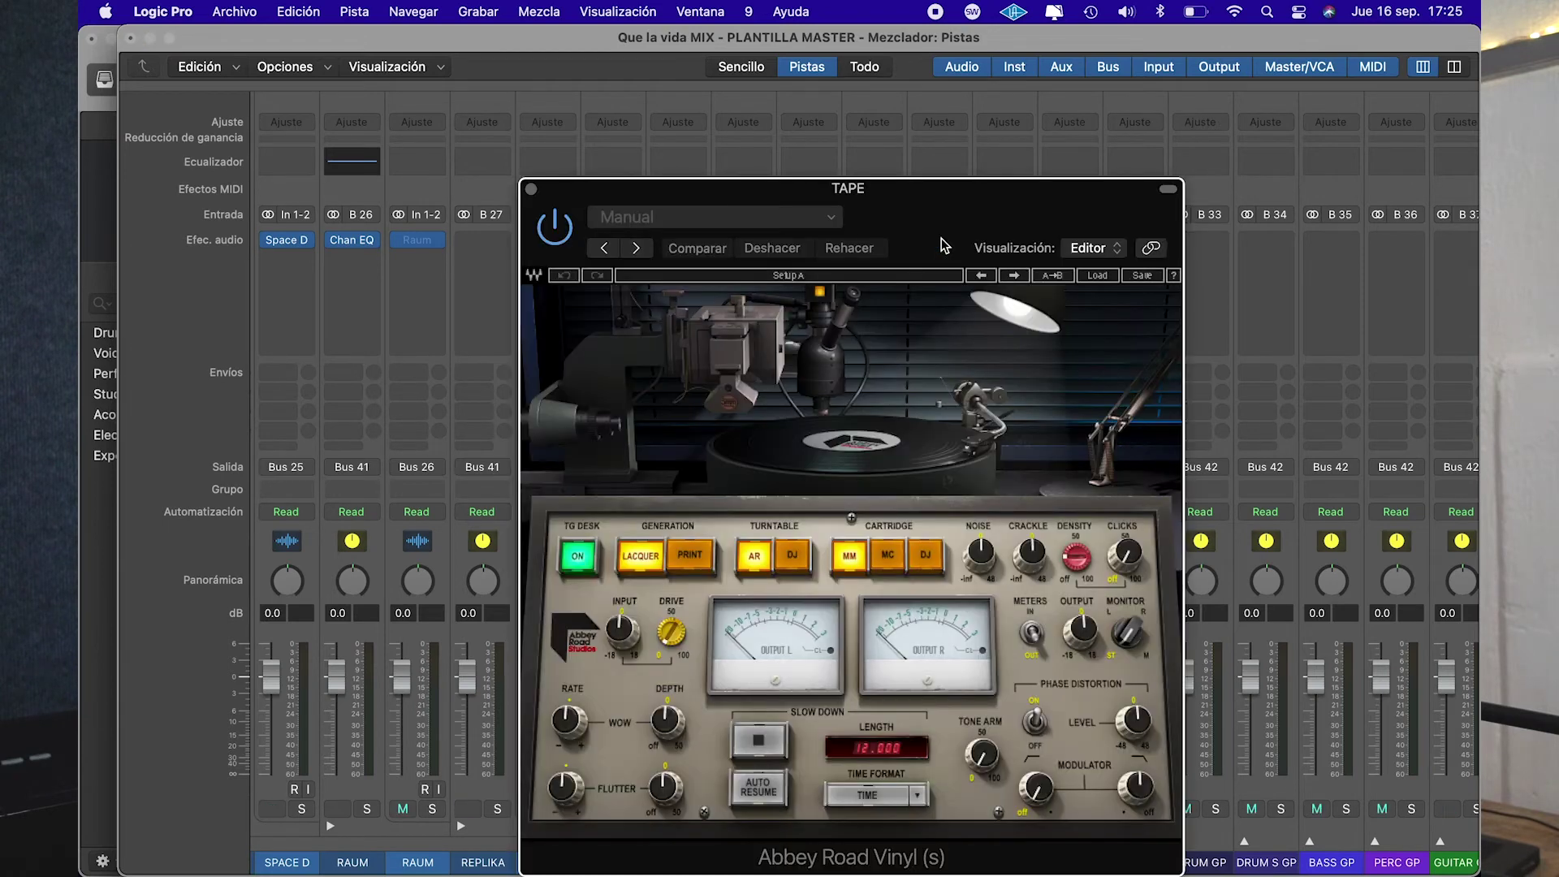
drag(934, 207, 896, 135)
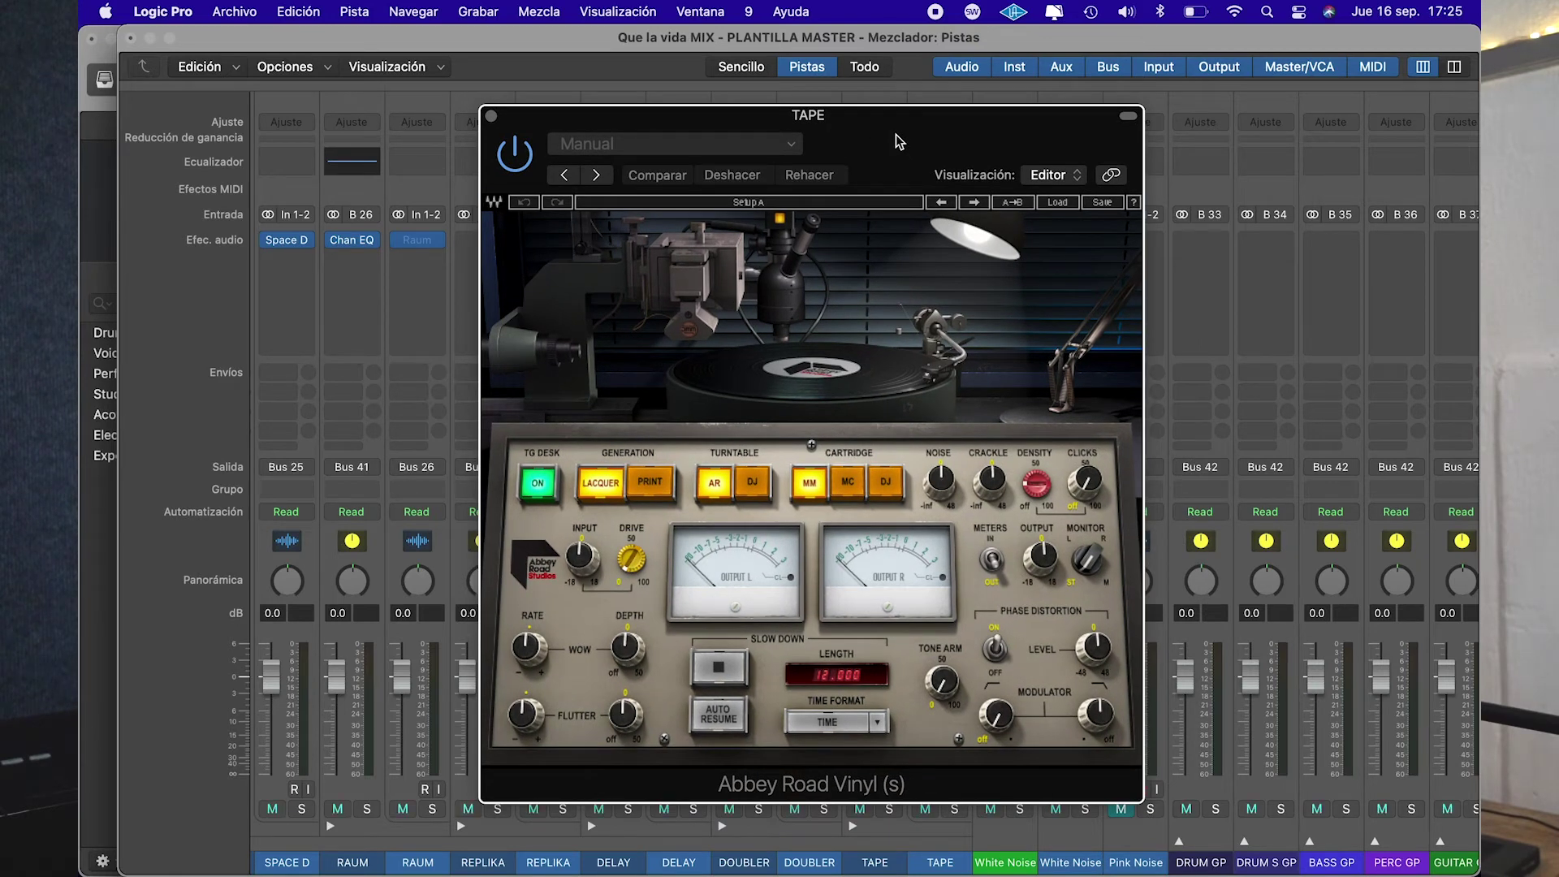
click(492, 118)
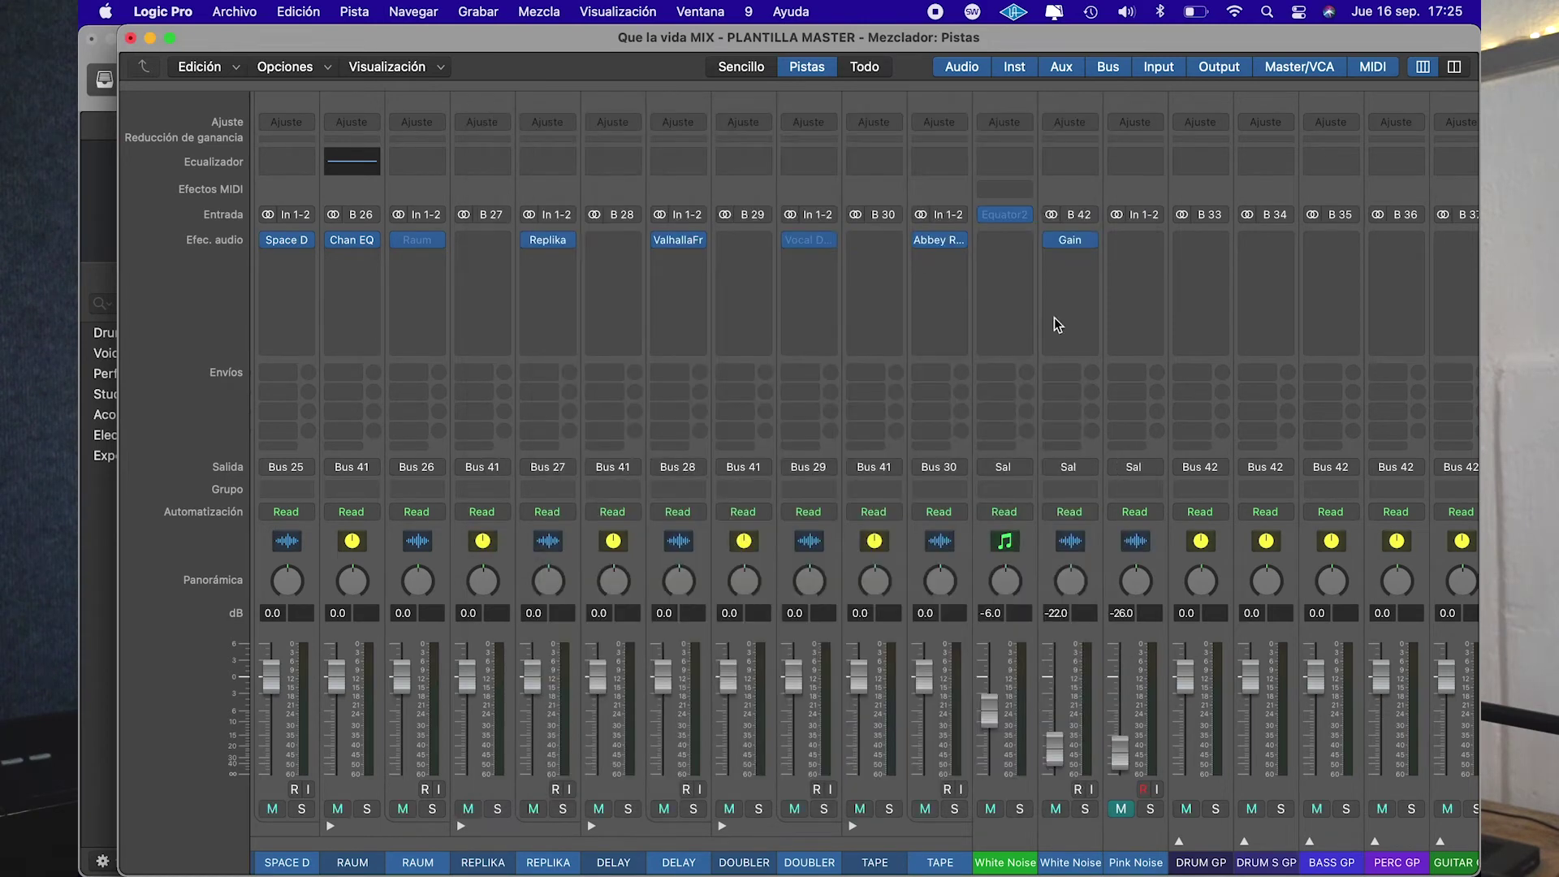
Examine the group buses from DRUM GP to EFFECT GP and the OUT channel's plug-in chain in the mixer
scroll(1025, 279, right, 6)
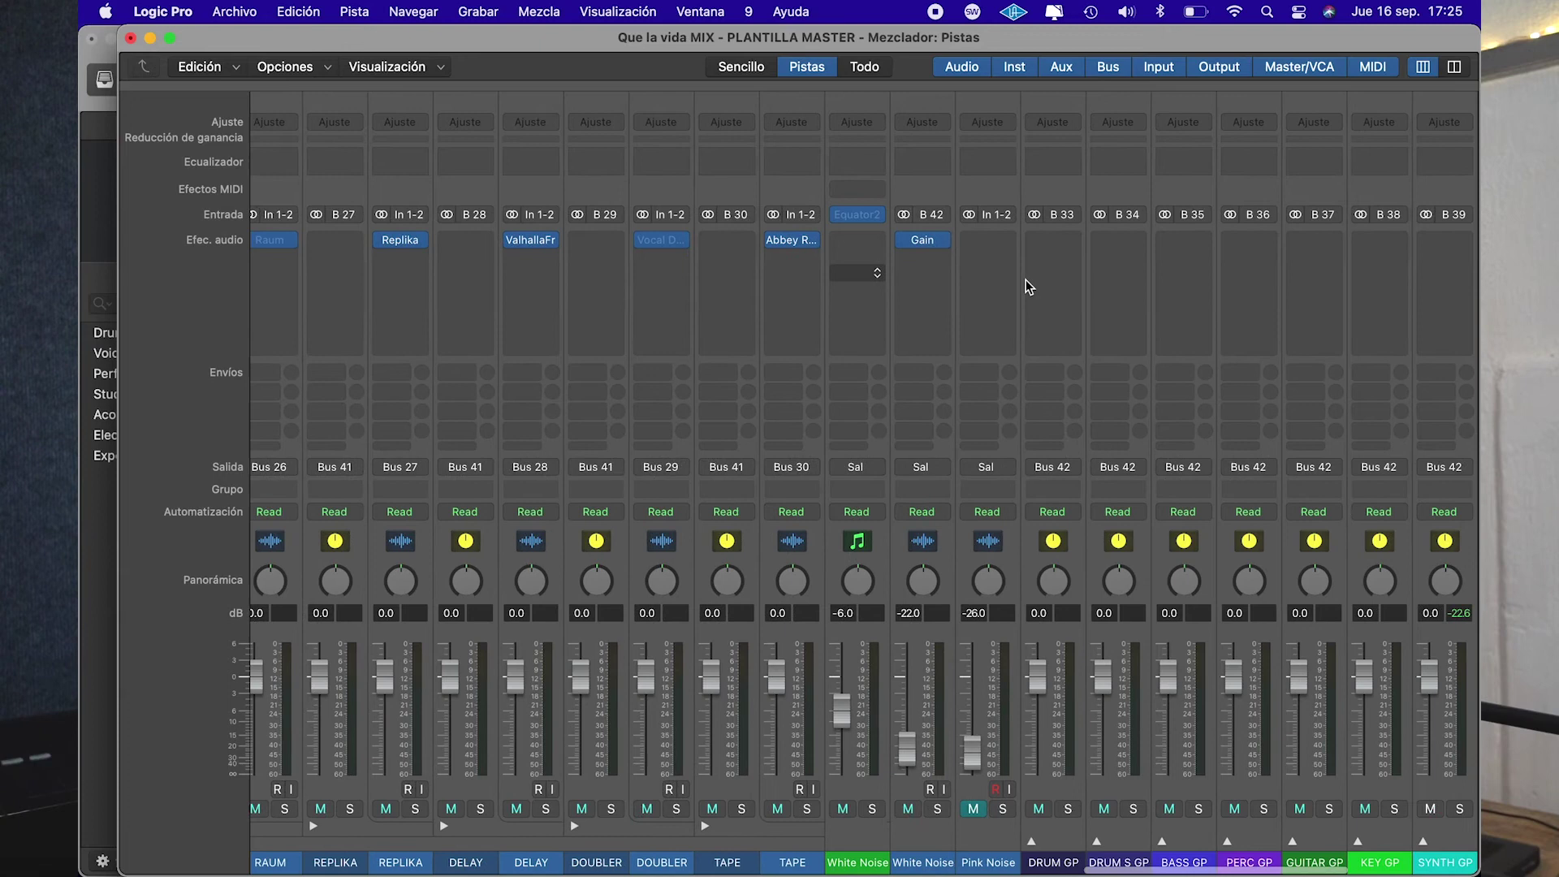
scroll(1026, 279, right, 5)
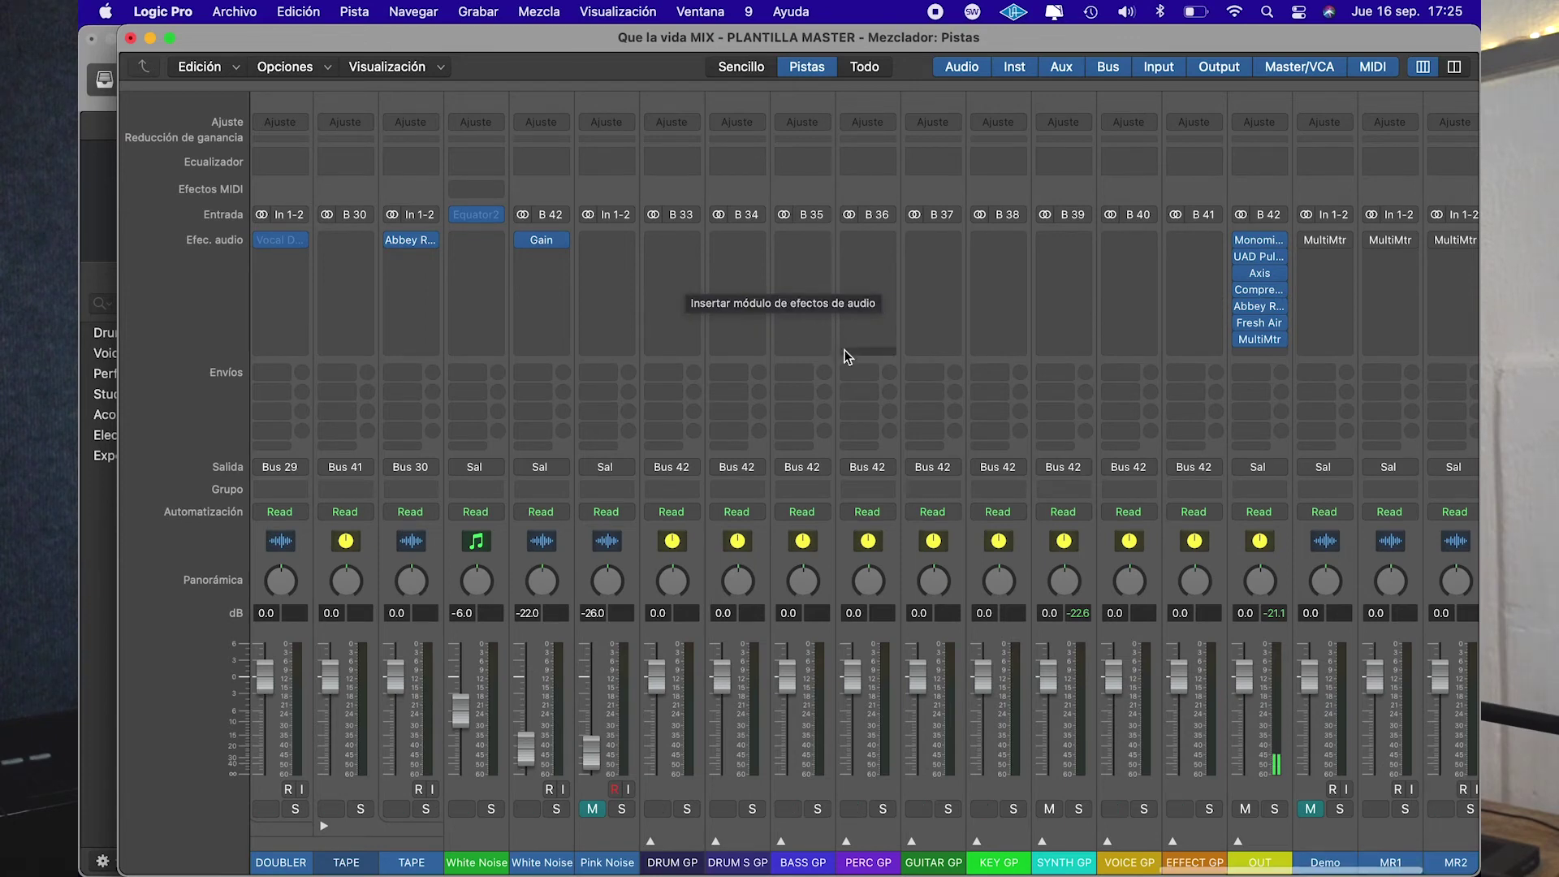
scroll(844, 349, right, 5)
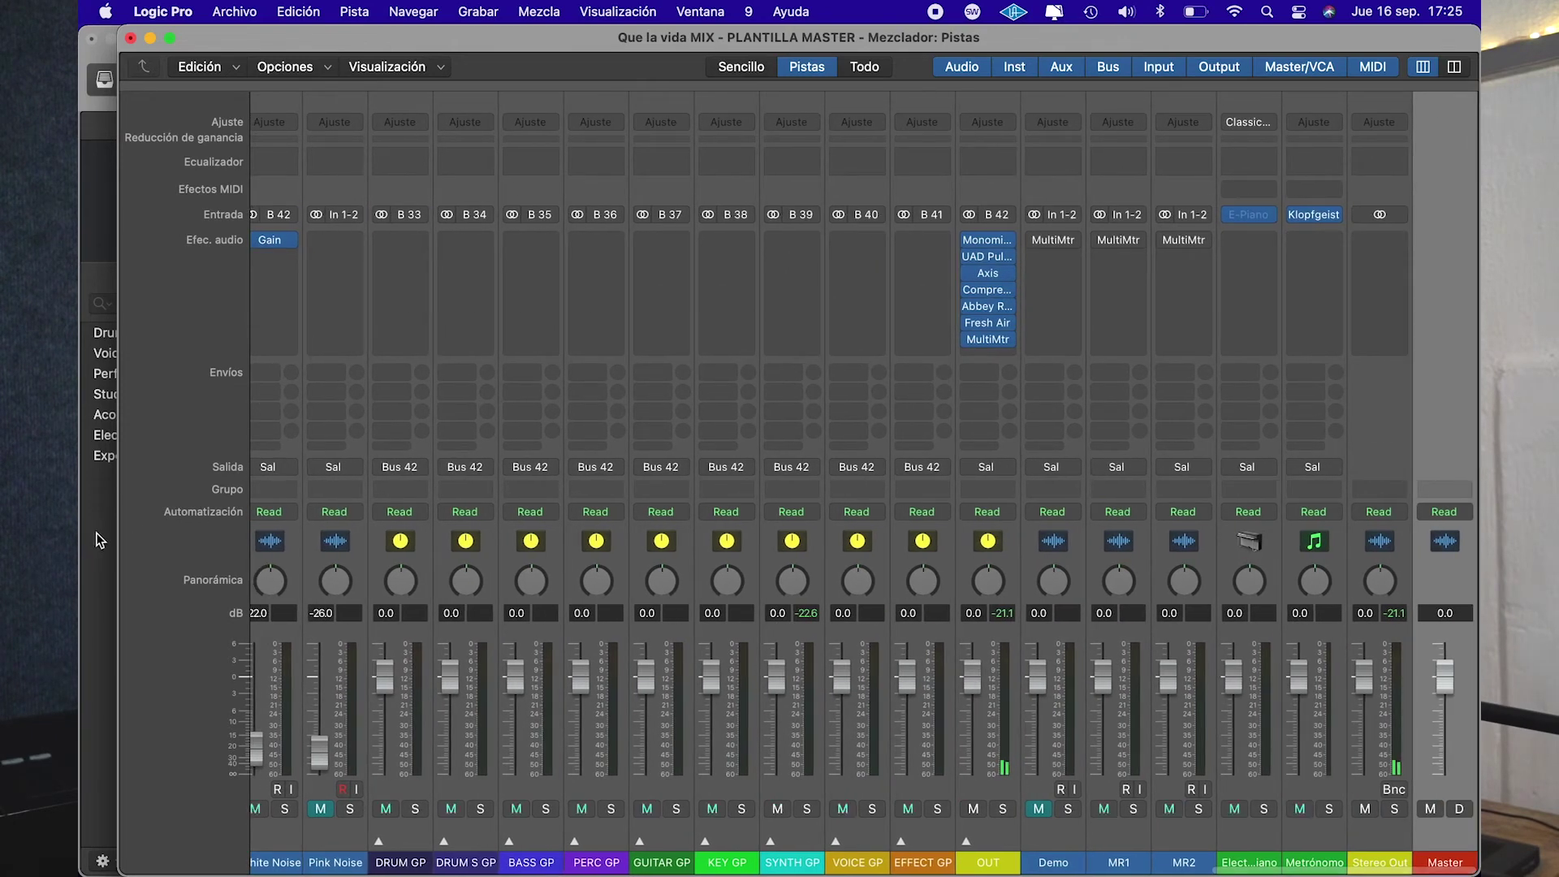
click(99, 540)
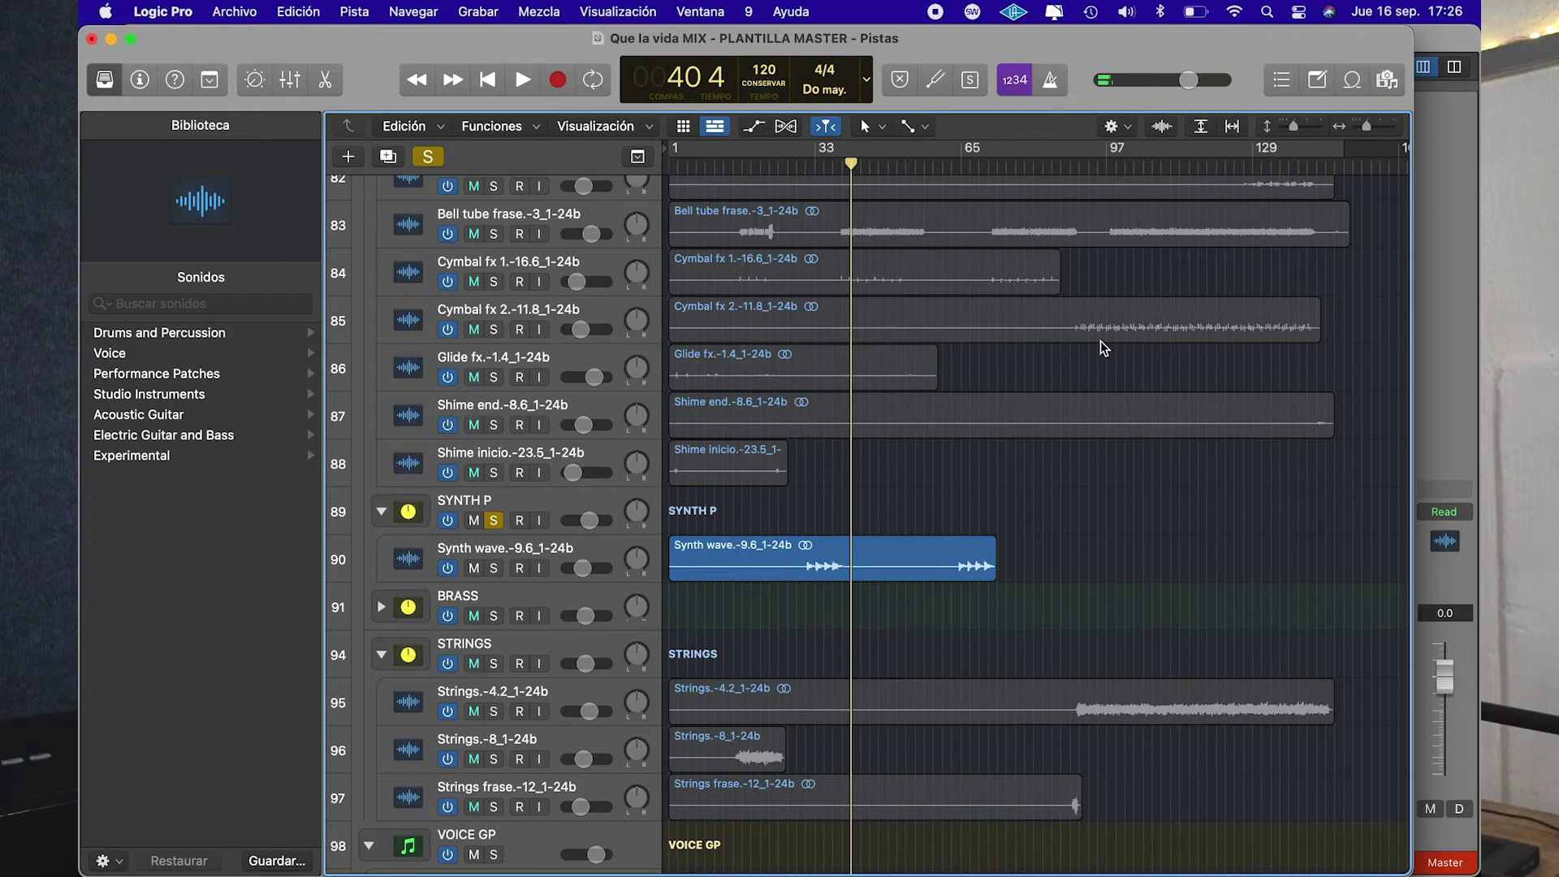
click(1445, 119)
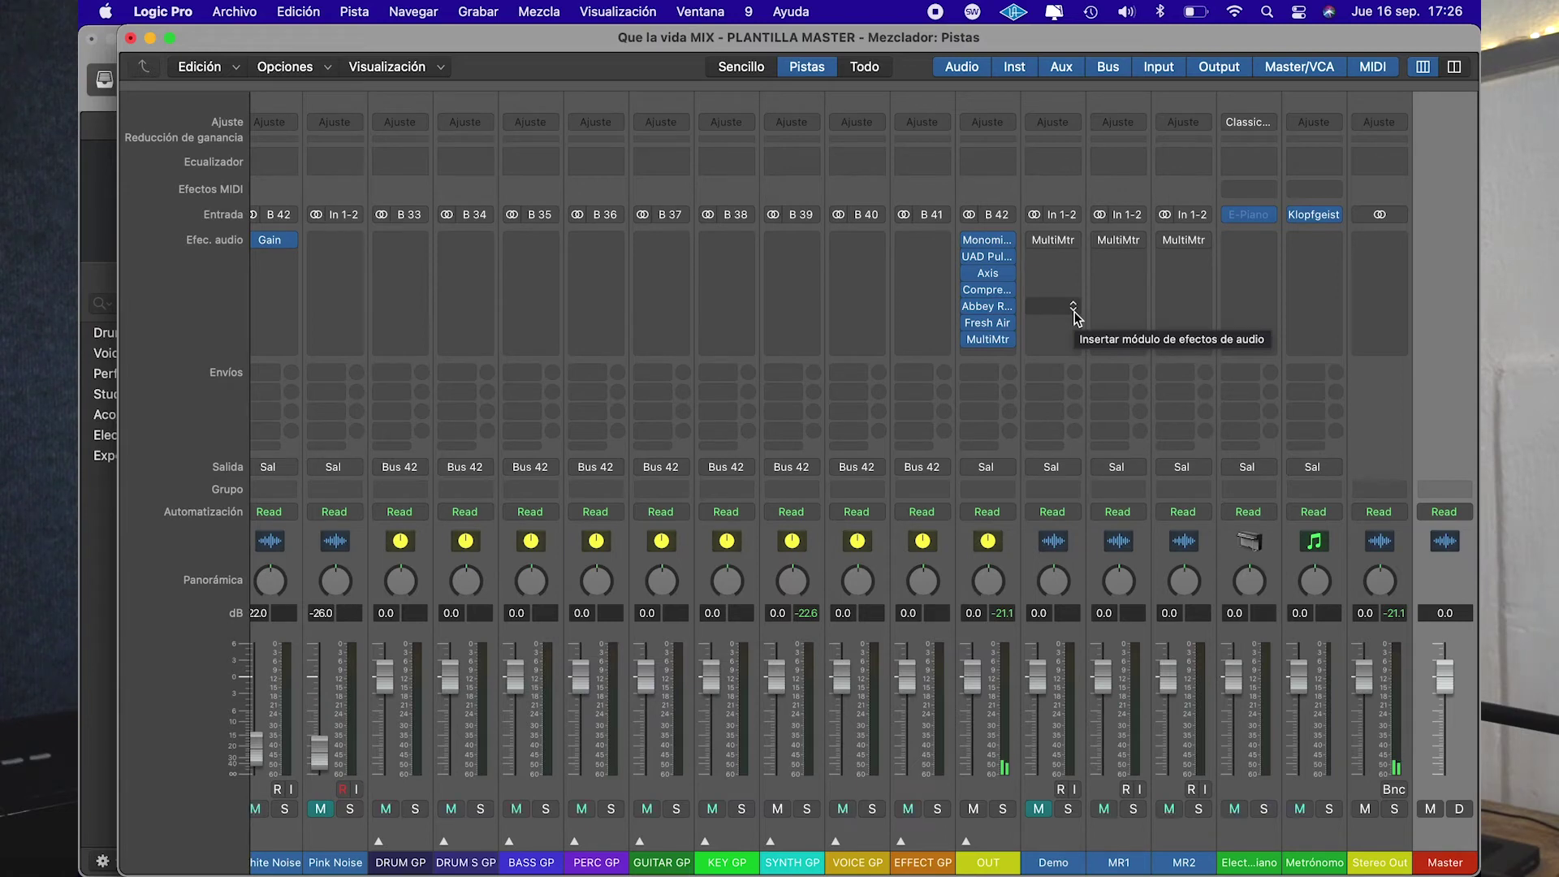
click(91, 441)
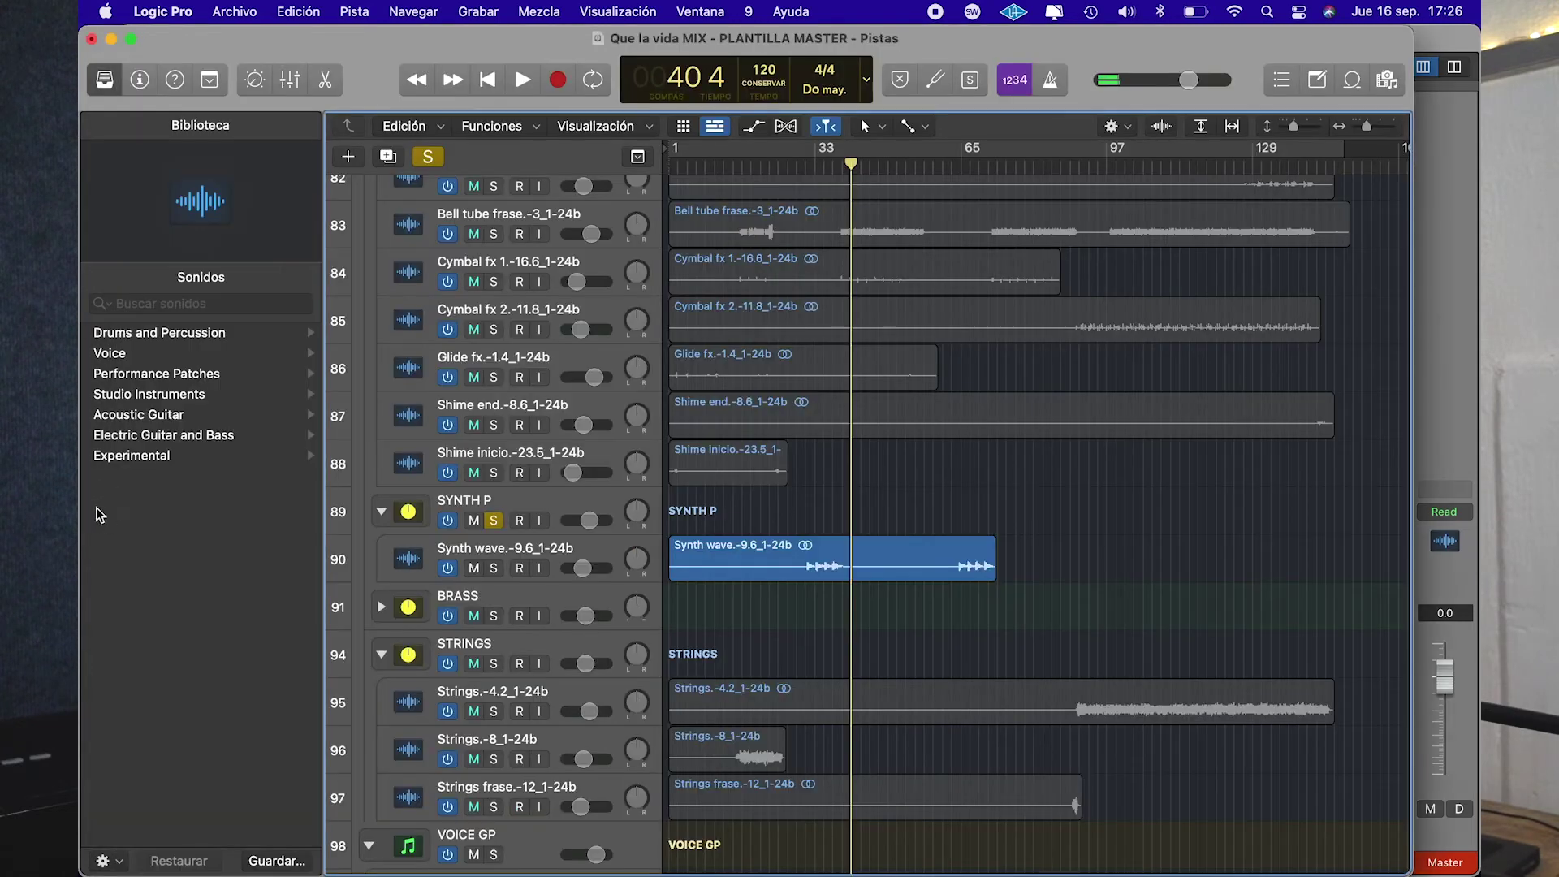
Return the playhead to bar 1, turn off the SYNTH P solo and show the arrangement
scroll(823, 354, up, 20)
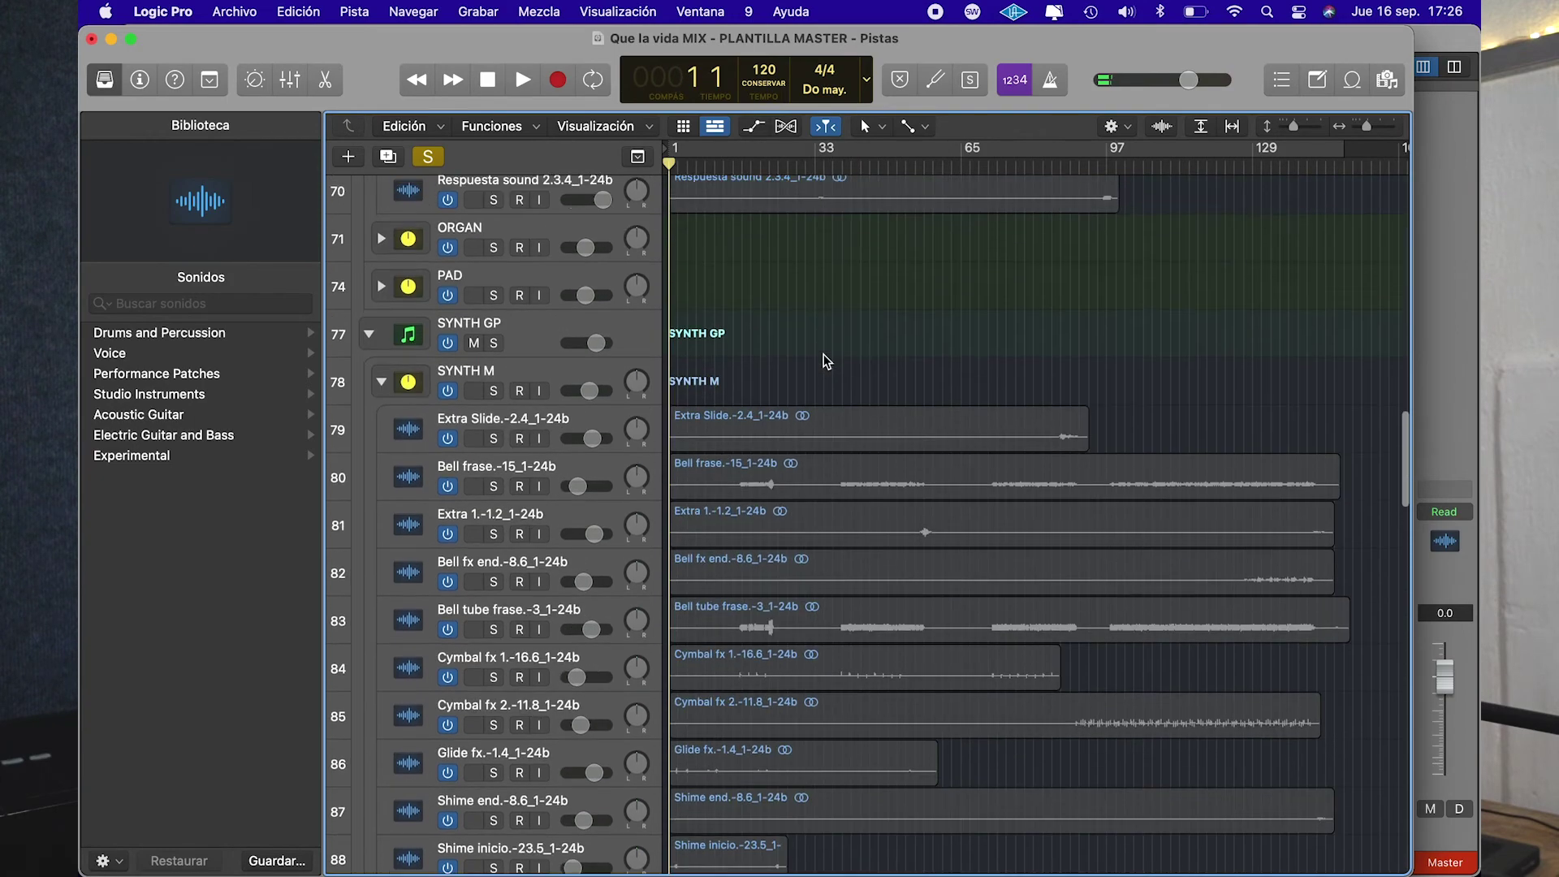
scroll(823, 354, down, 20)
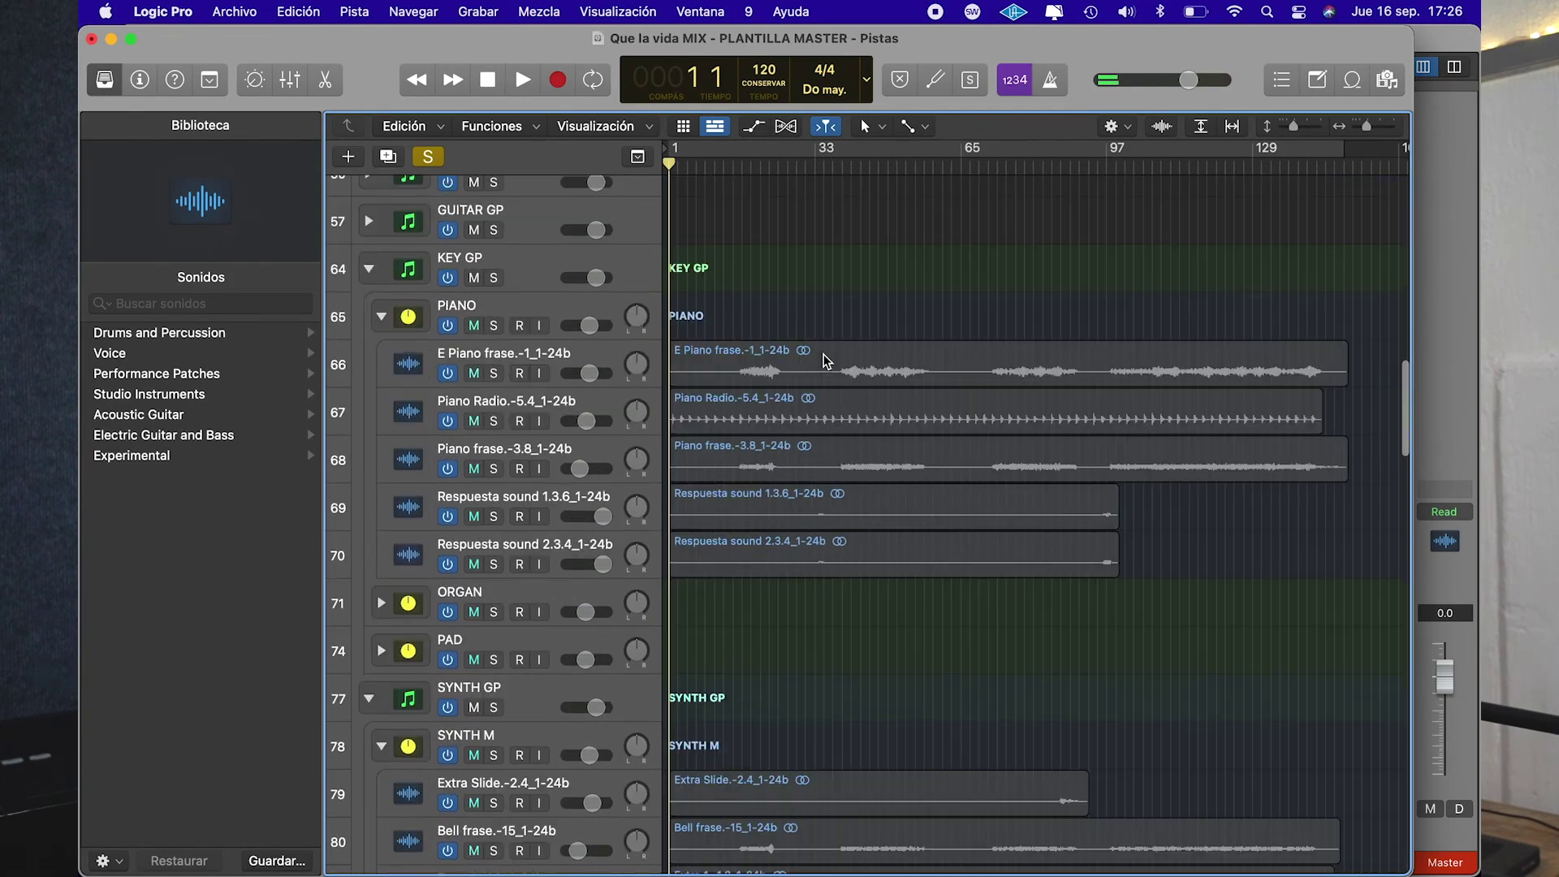
click(1432, 40)
scroll(598, 616, left, 15)
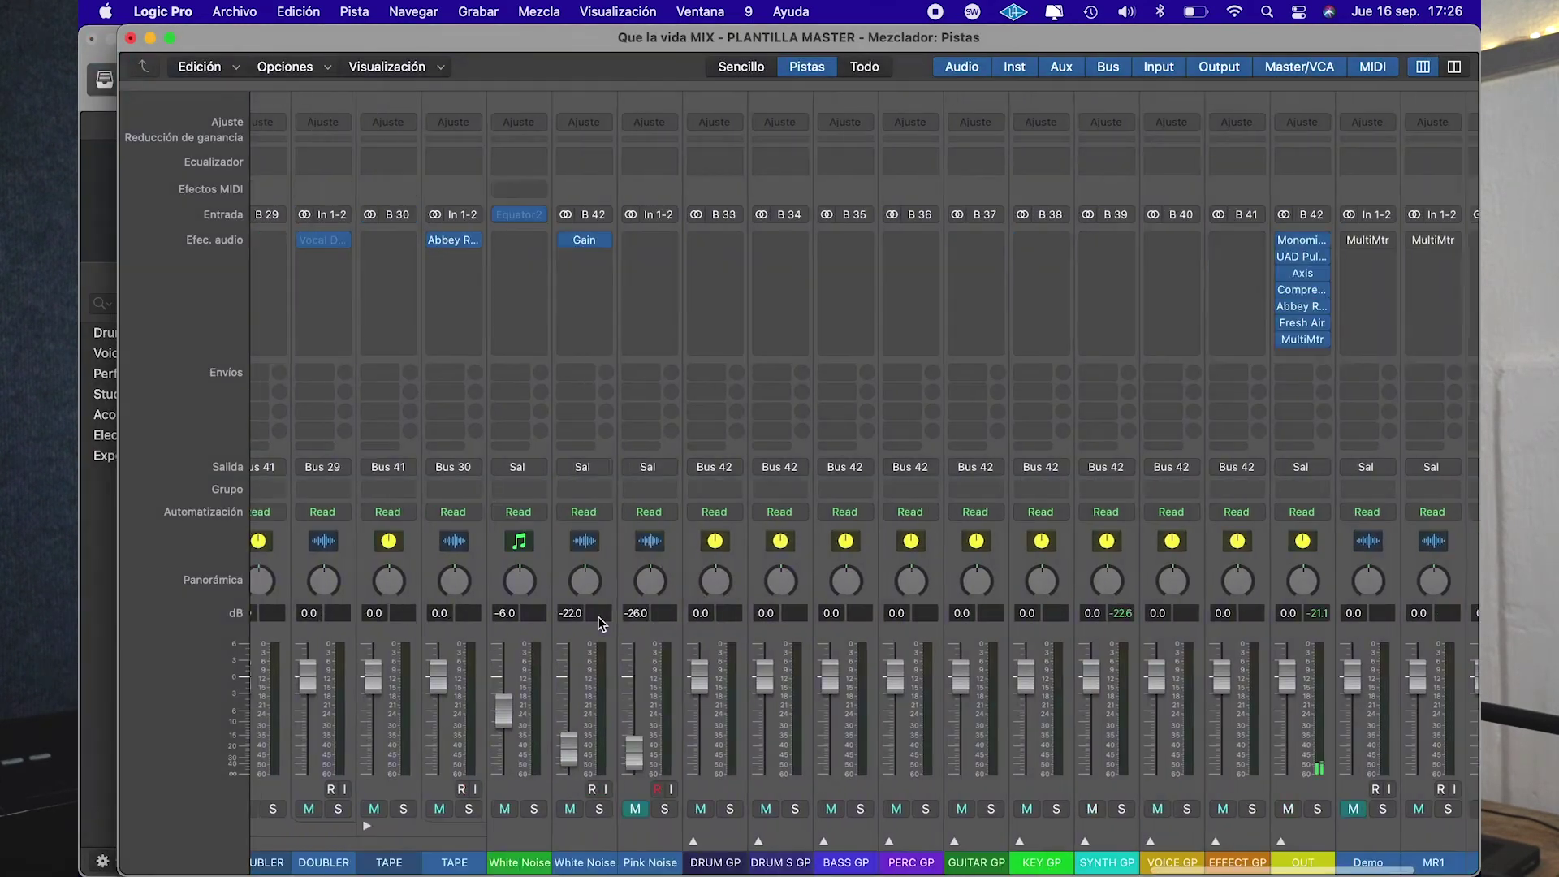
scroll(597, 616, left, 2)
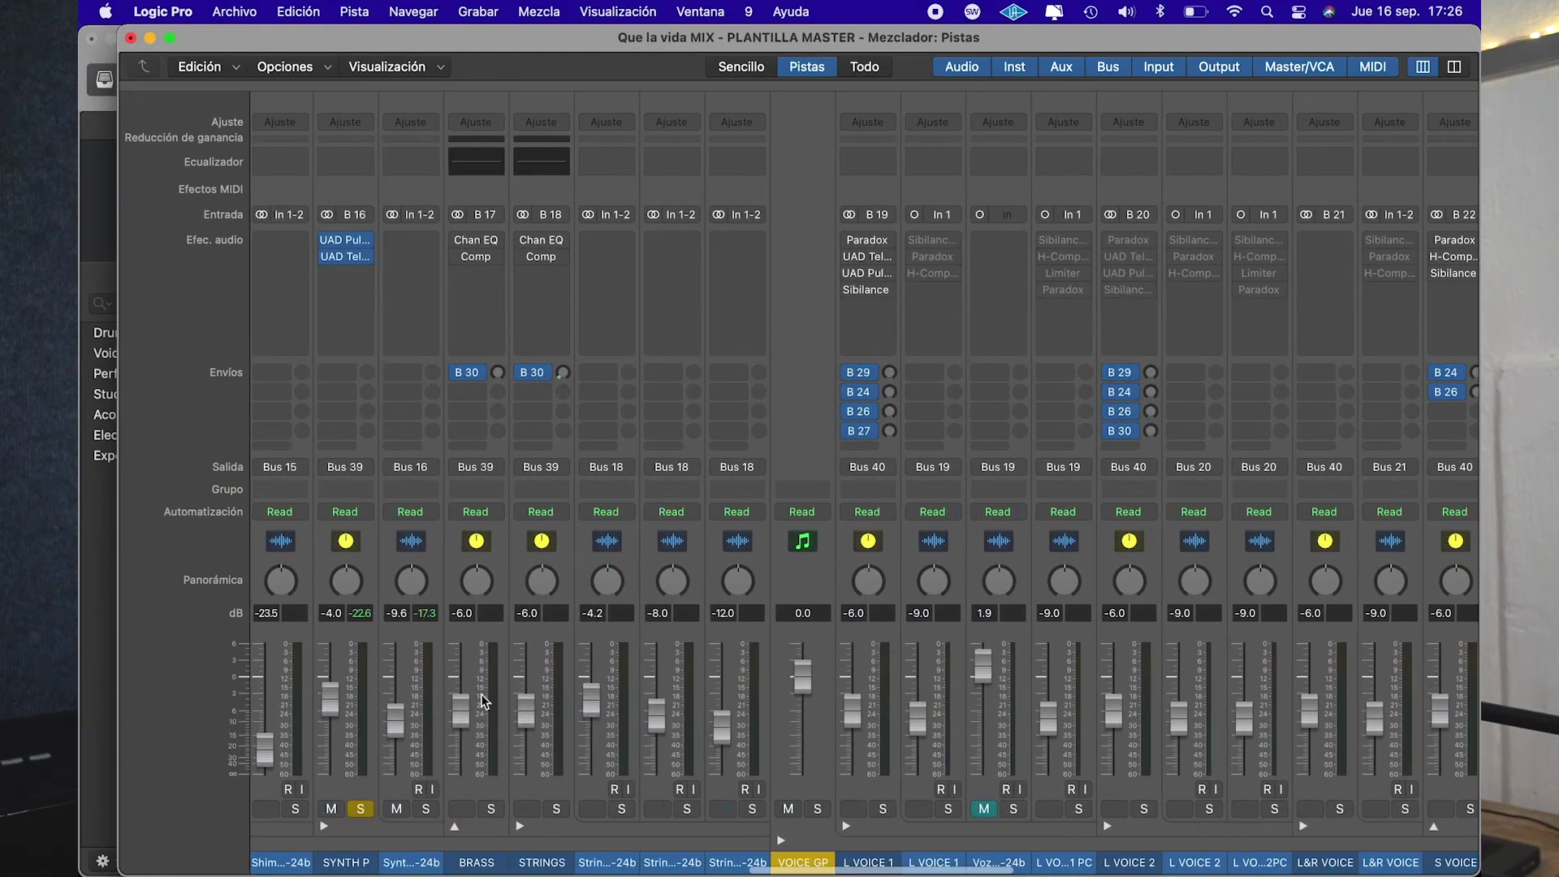
click(104, 734)
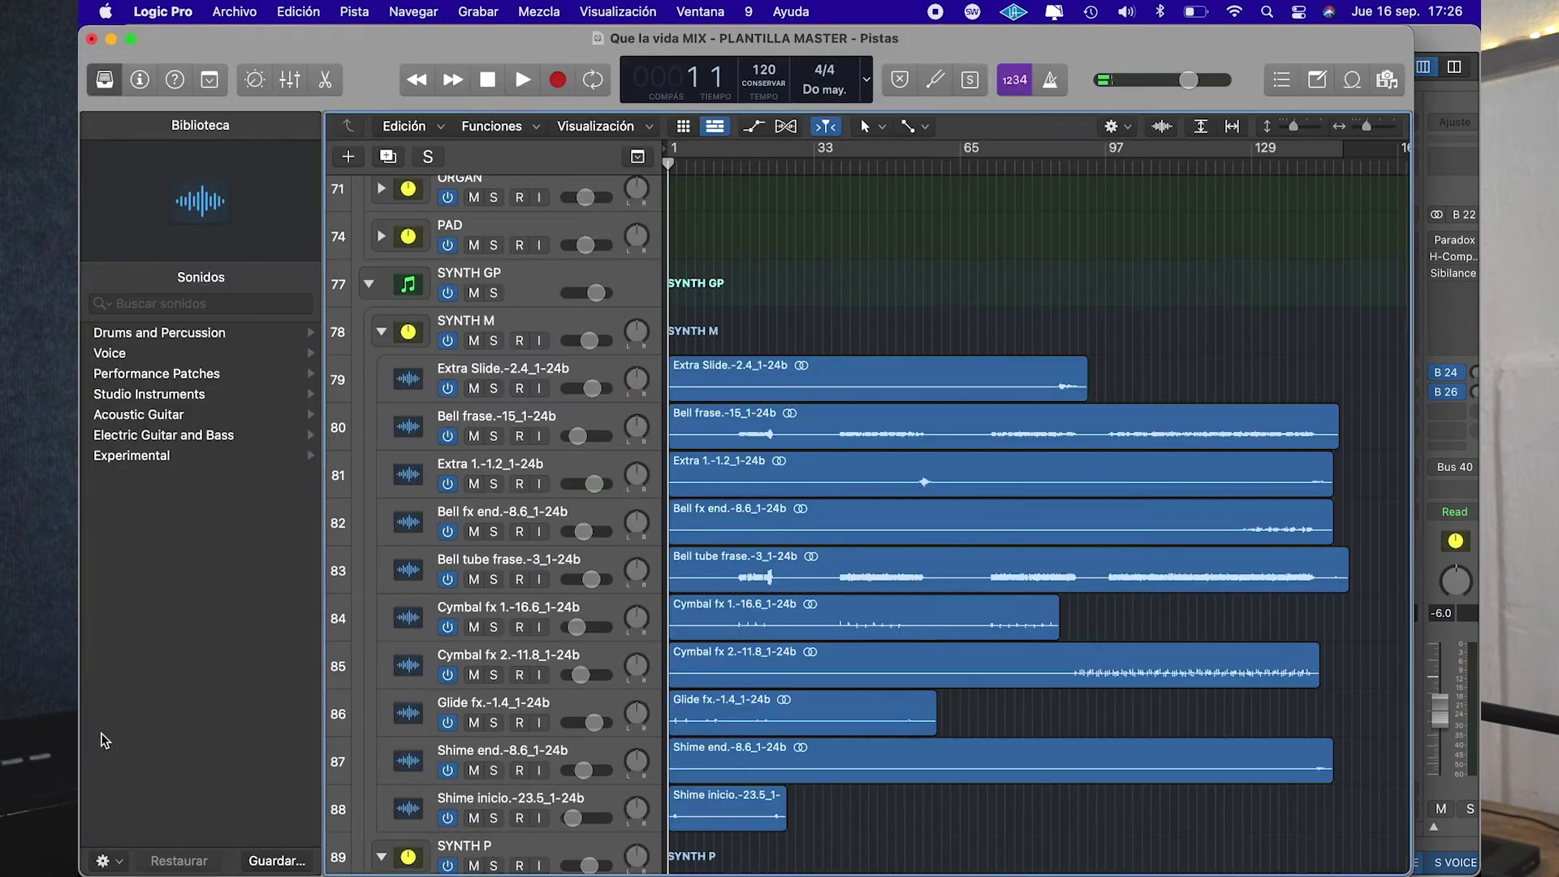
Move the playhead to bar 24 and show the group buses and OUT channel in the mixer
click(773, 167)
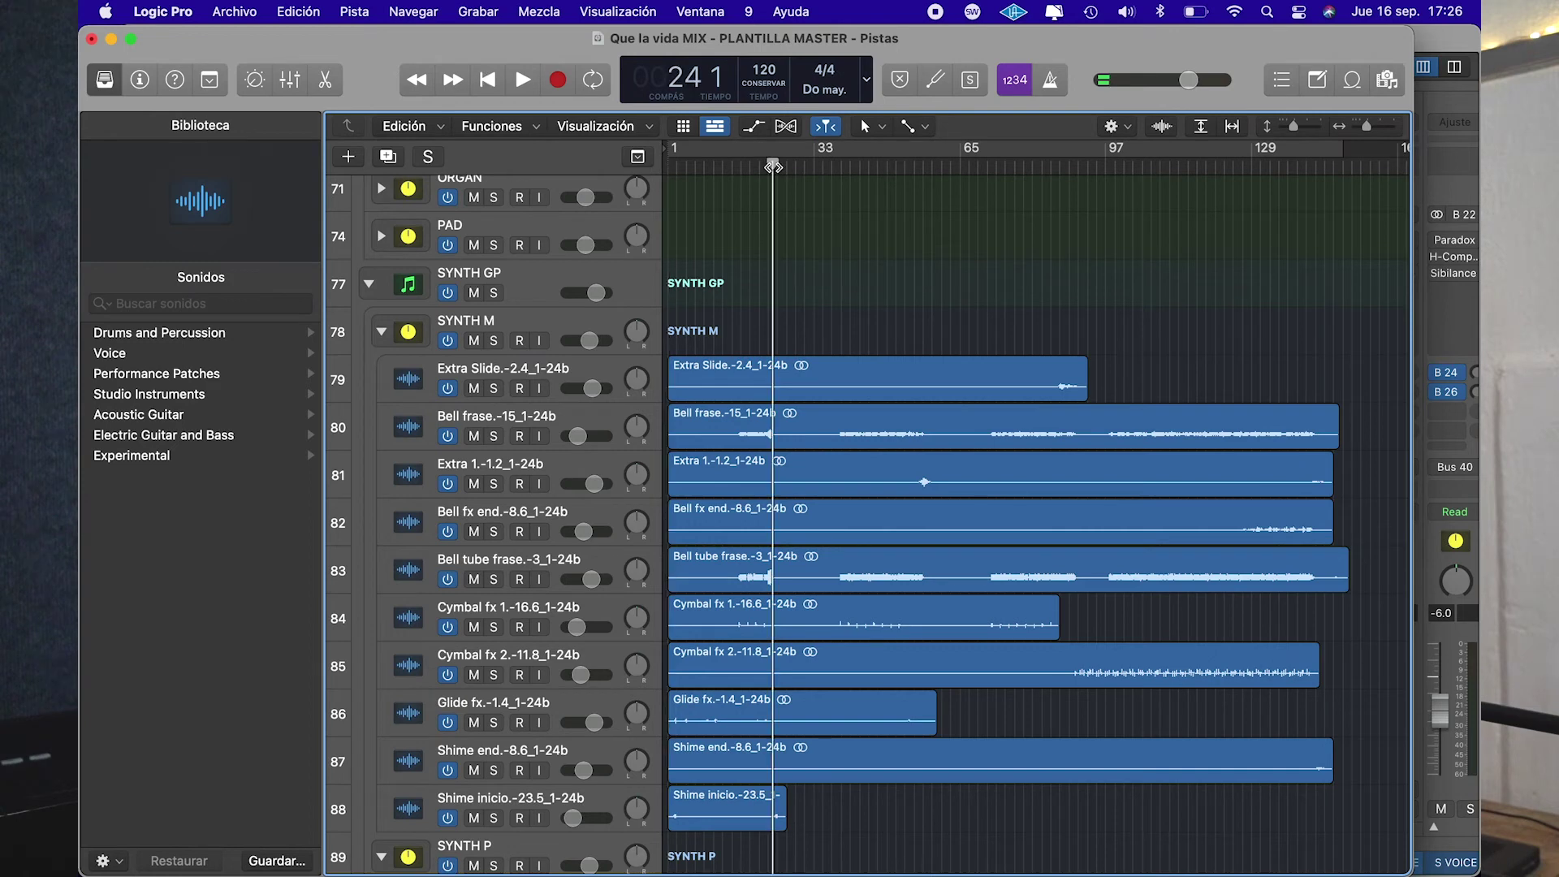
click(1439, 65)
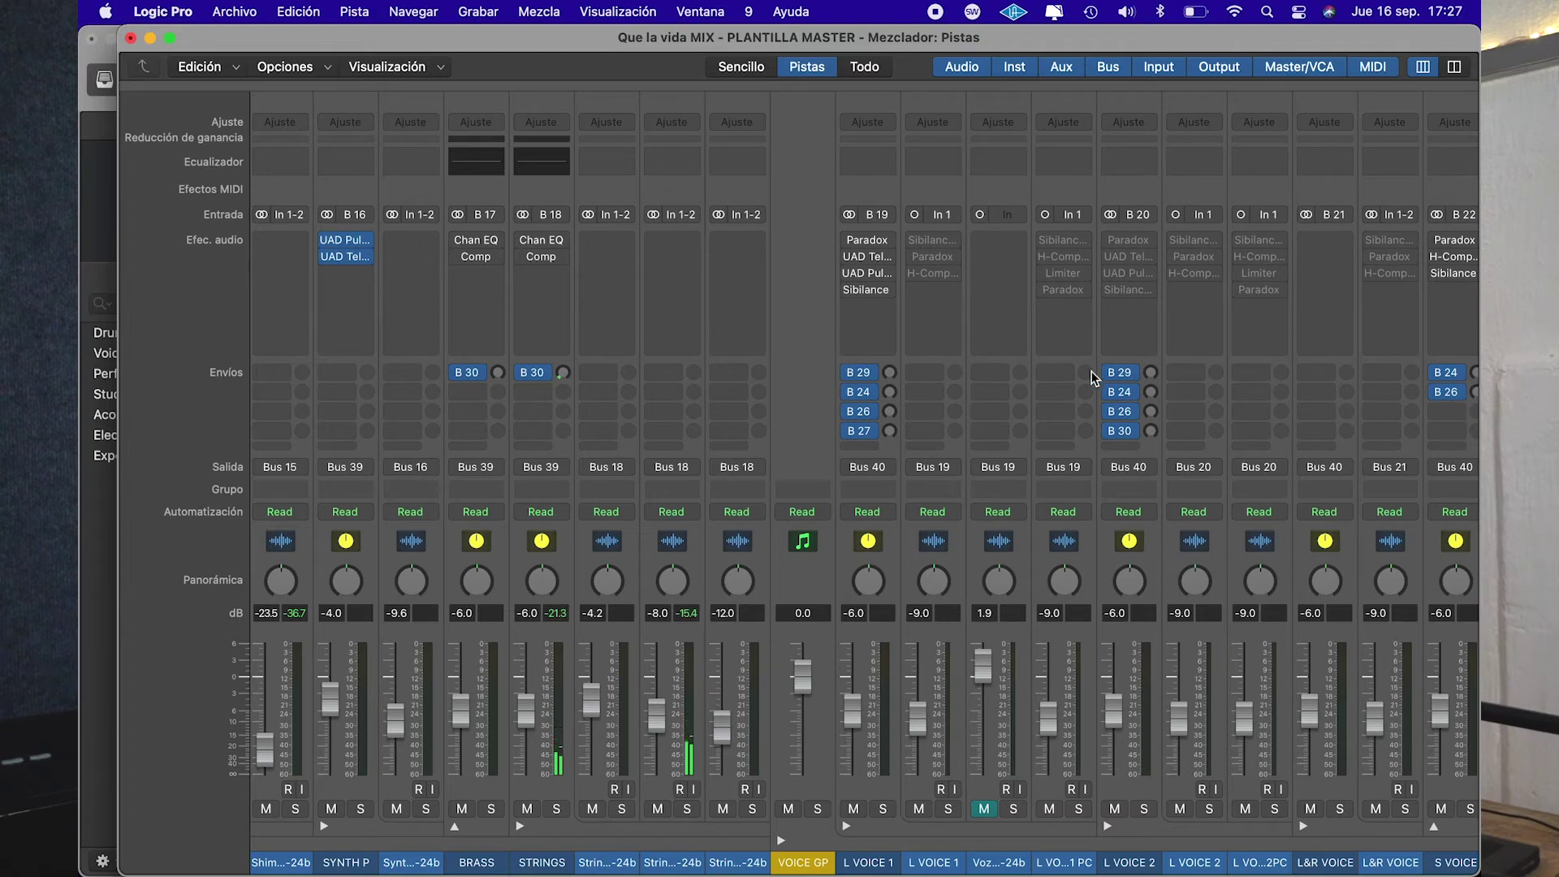
scroll(1107, 373, right, 10)
scroll(1106, 372, right, 15)
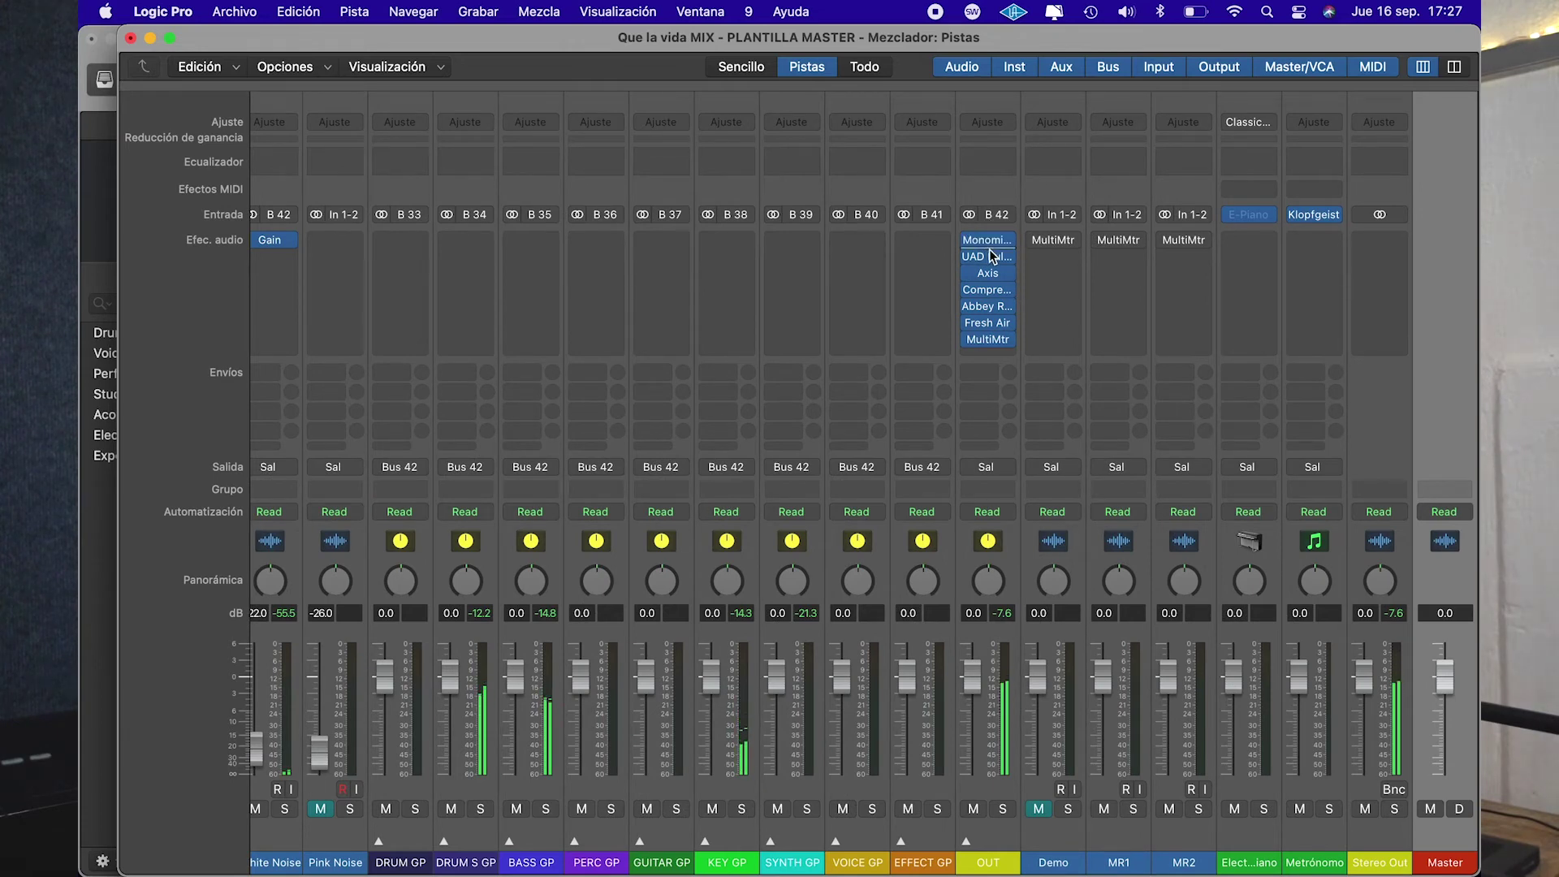
Inspect the Monomizer plug-in on the OUT channel, closing its window when done
mouse_move(989, 244)
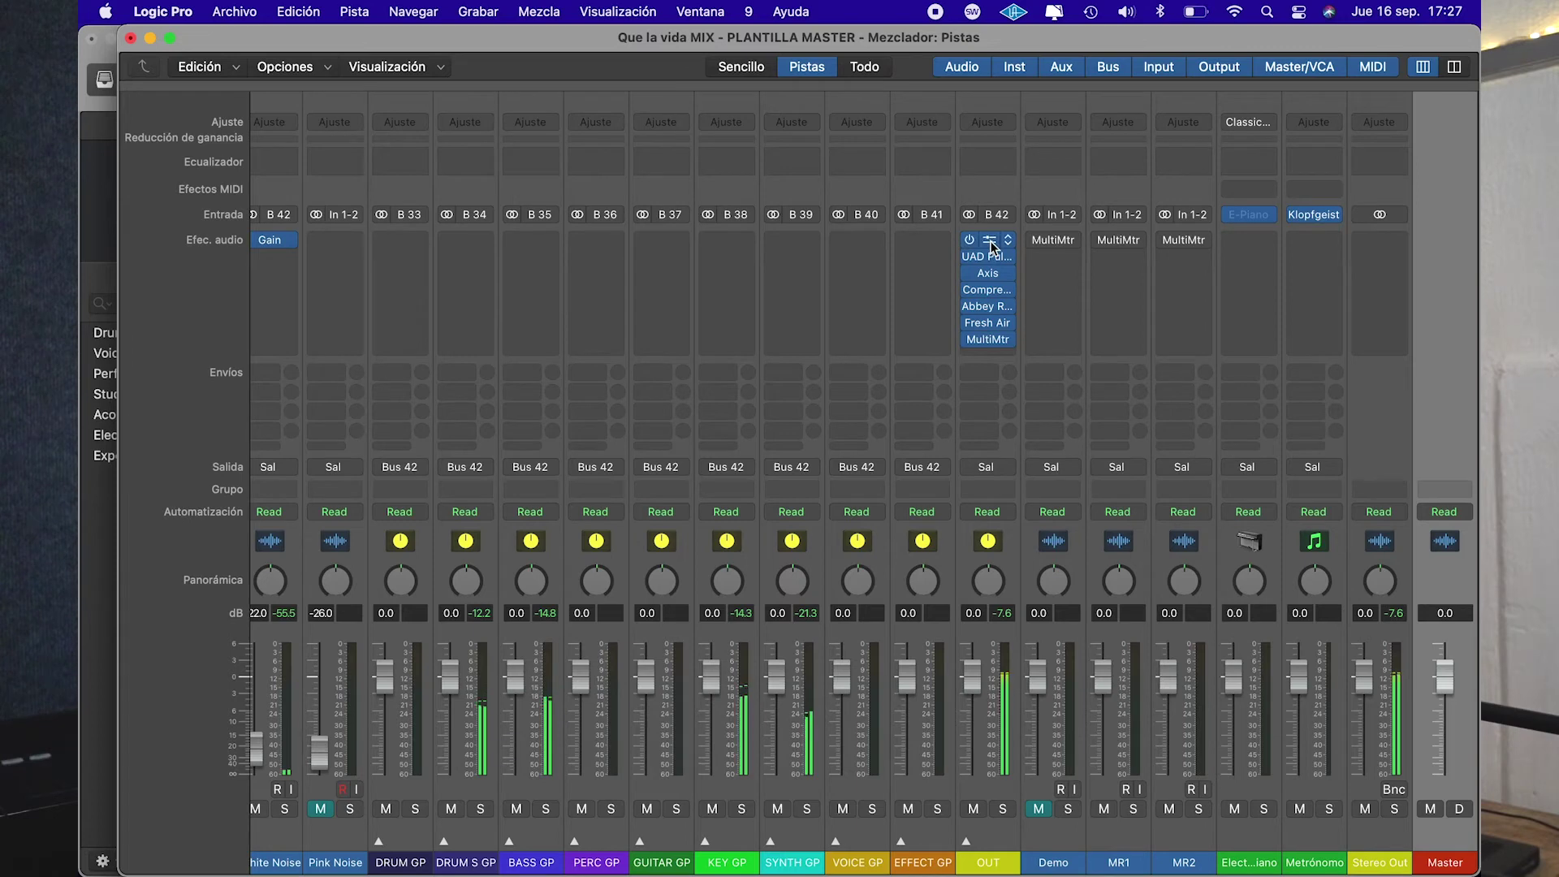
click(989, 245)
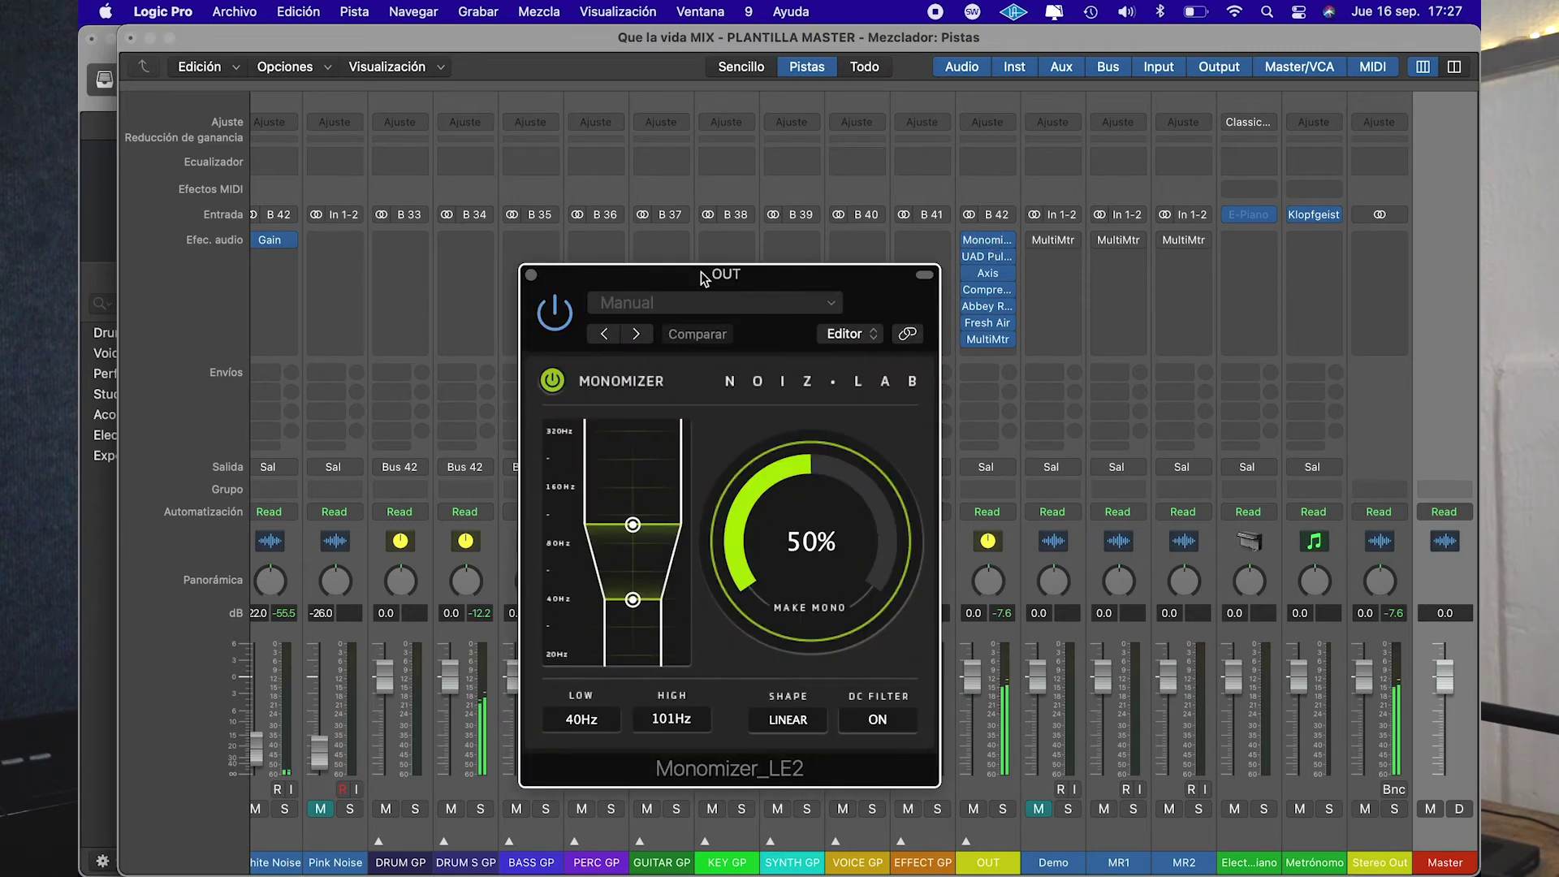
drag(800, 274, 742, 248)
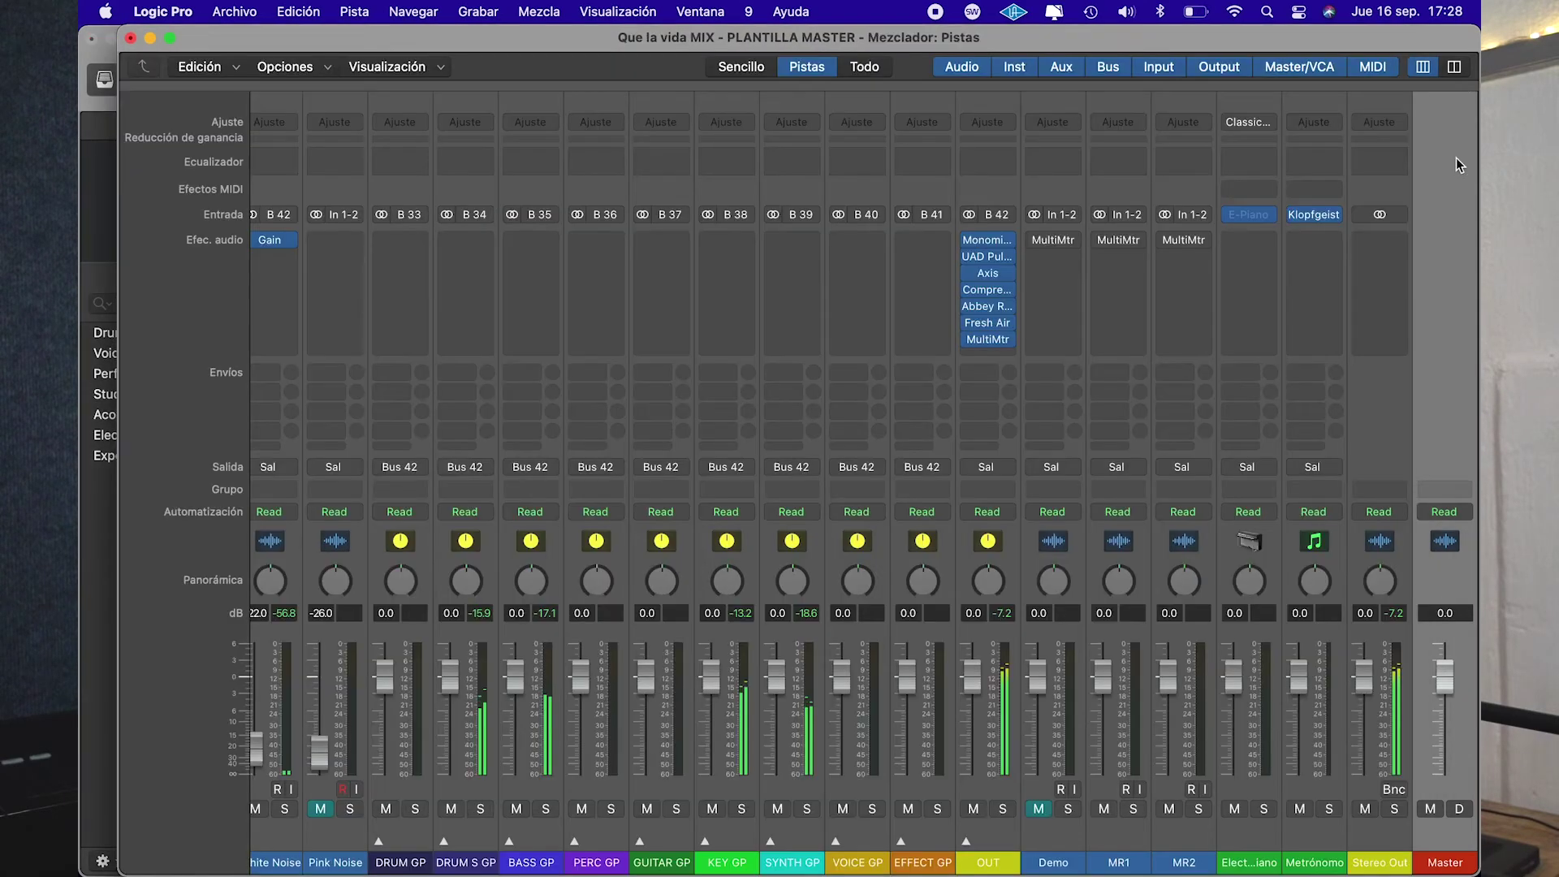
click(991, 243)
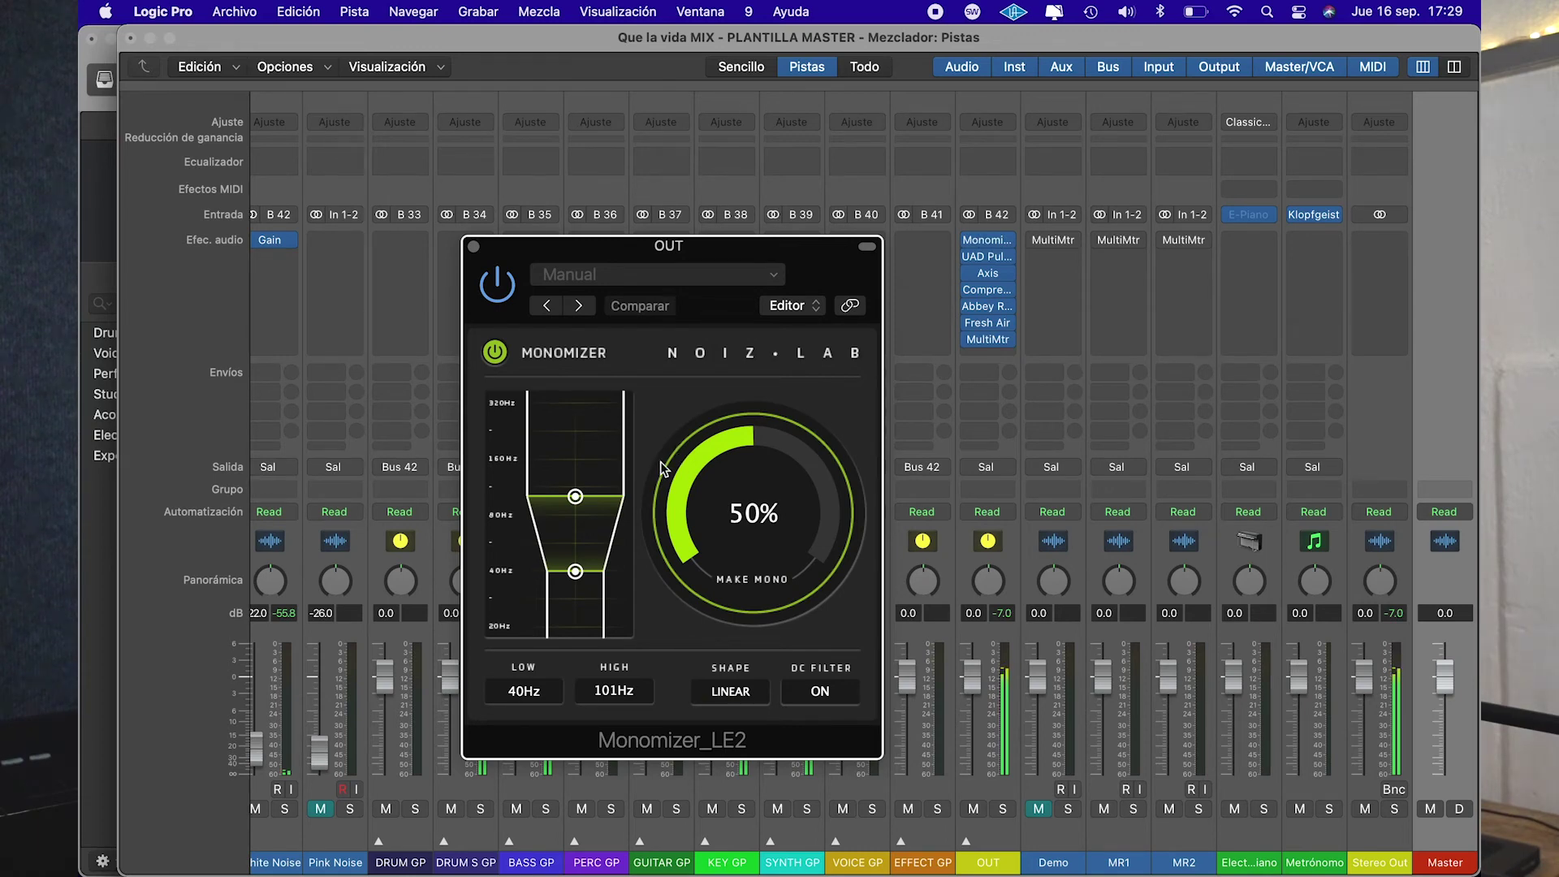
click(474, 246)
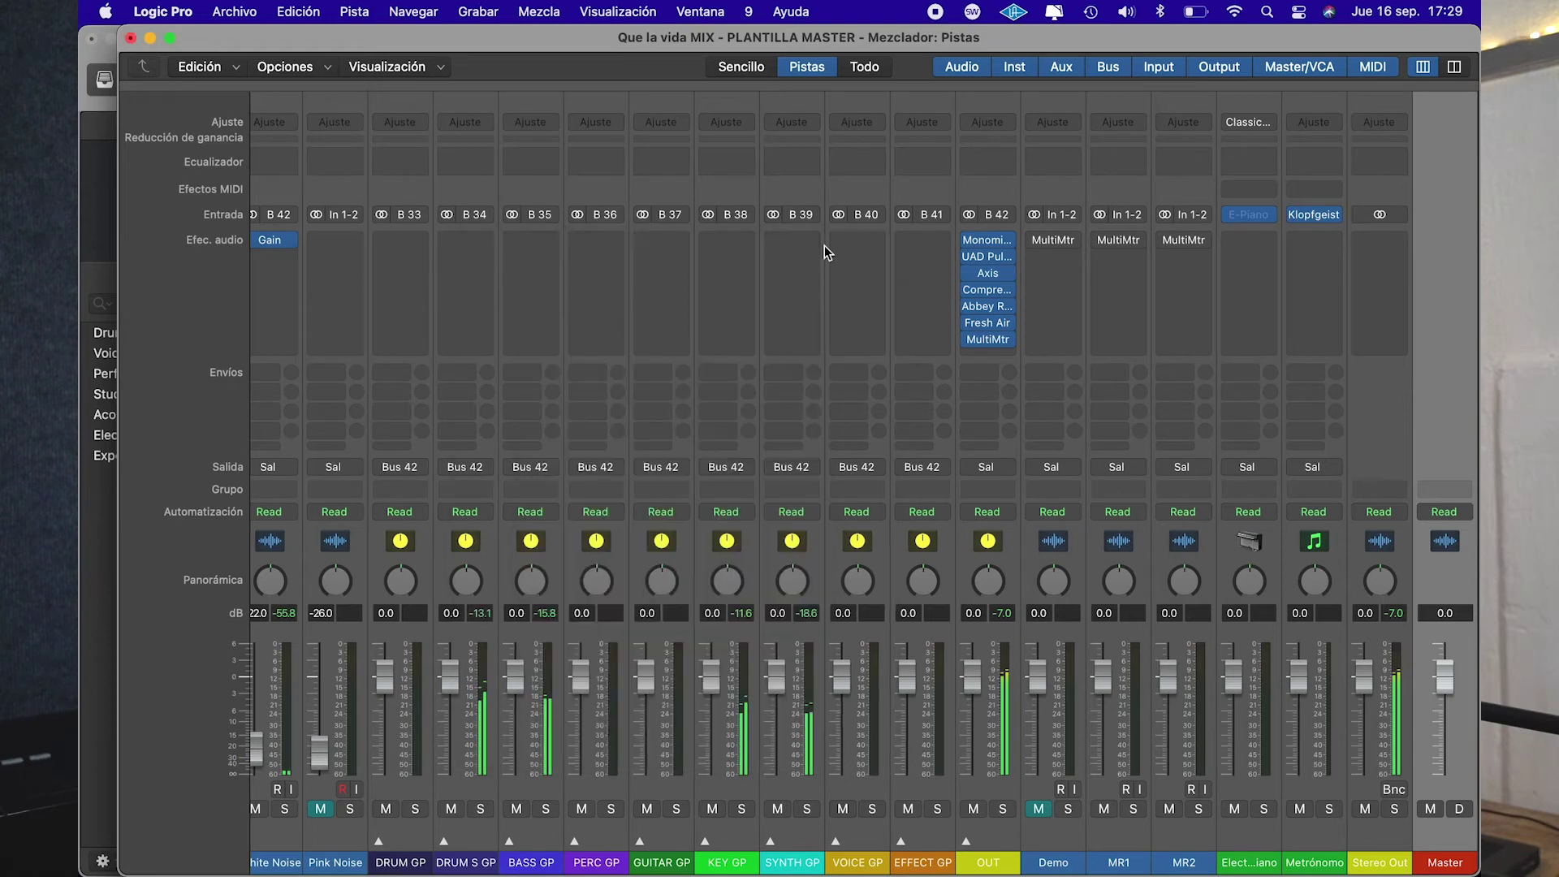
Inspect the UAD Pultec EQP-1A Legacy settings on the OUT channel and close its window
click(989, 259)
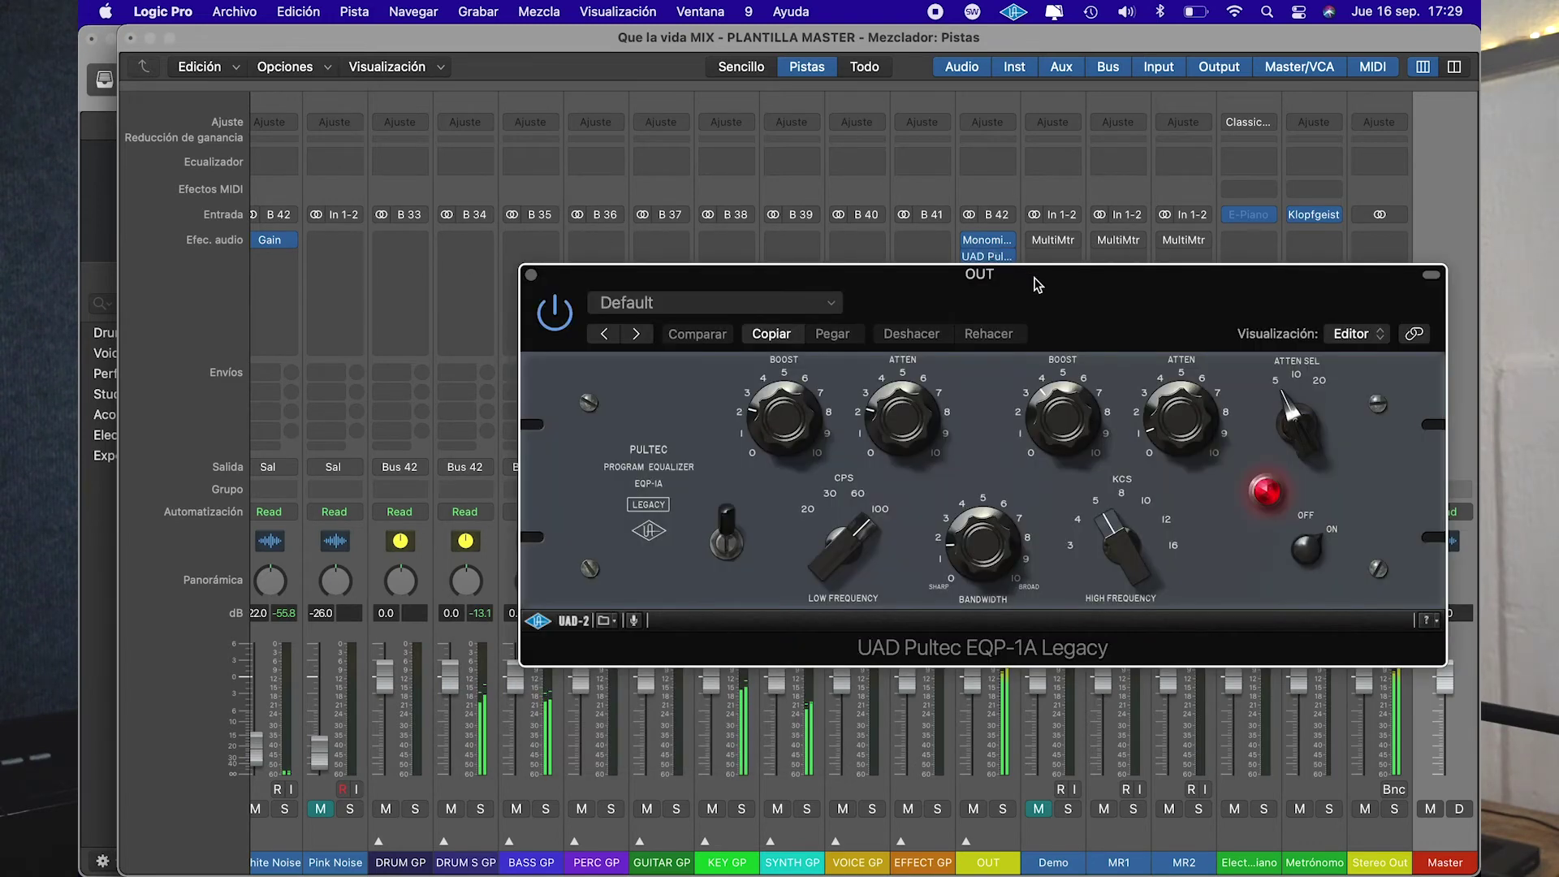
drag(1035, 277, 986, 262)
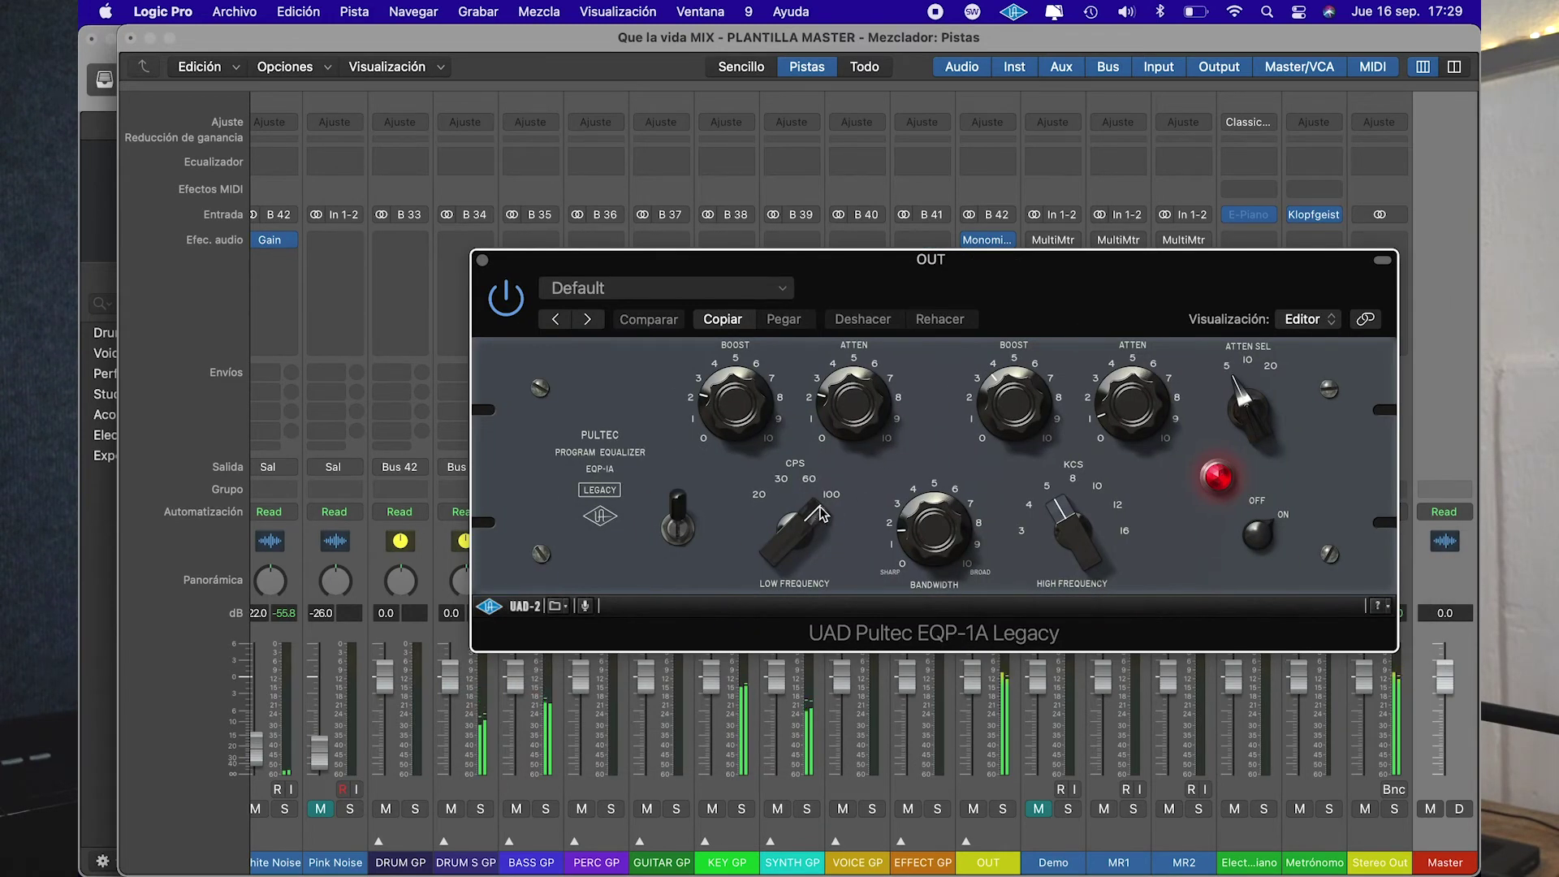
click(482, 260)
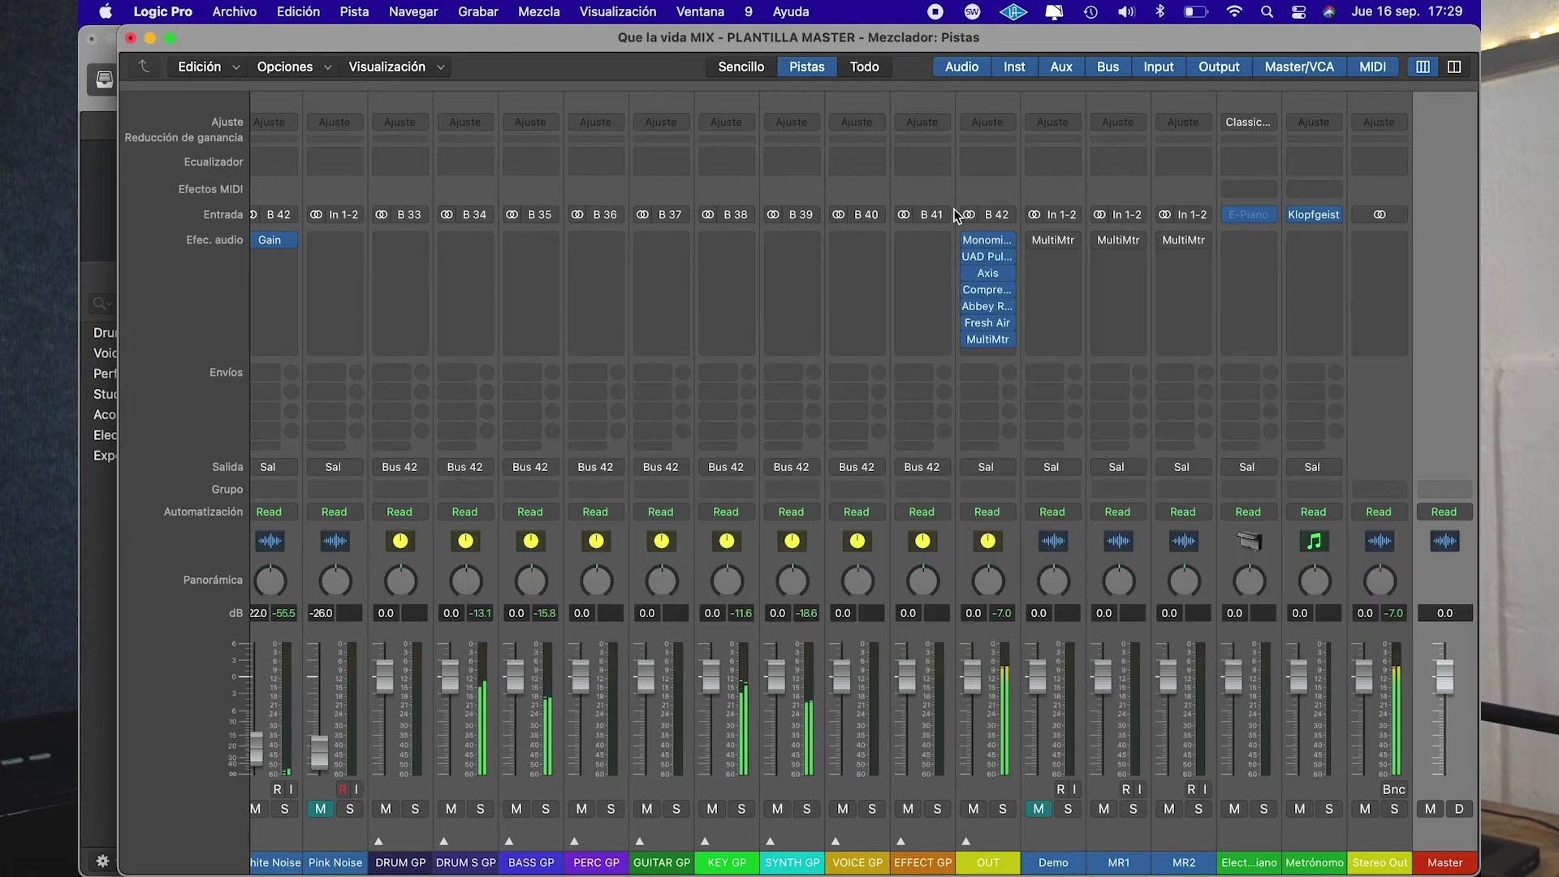
Compare the OUT channel with Monomizer bypassed and active, and do the same for the Pultec EQP-1A, closing its window
click(969, 241)
click(967, 237)
click(987, 256)
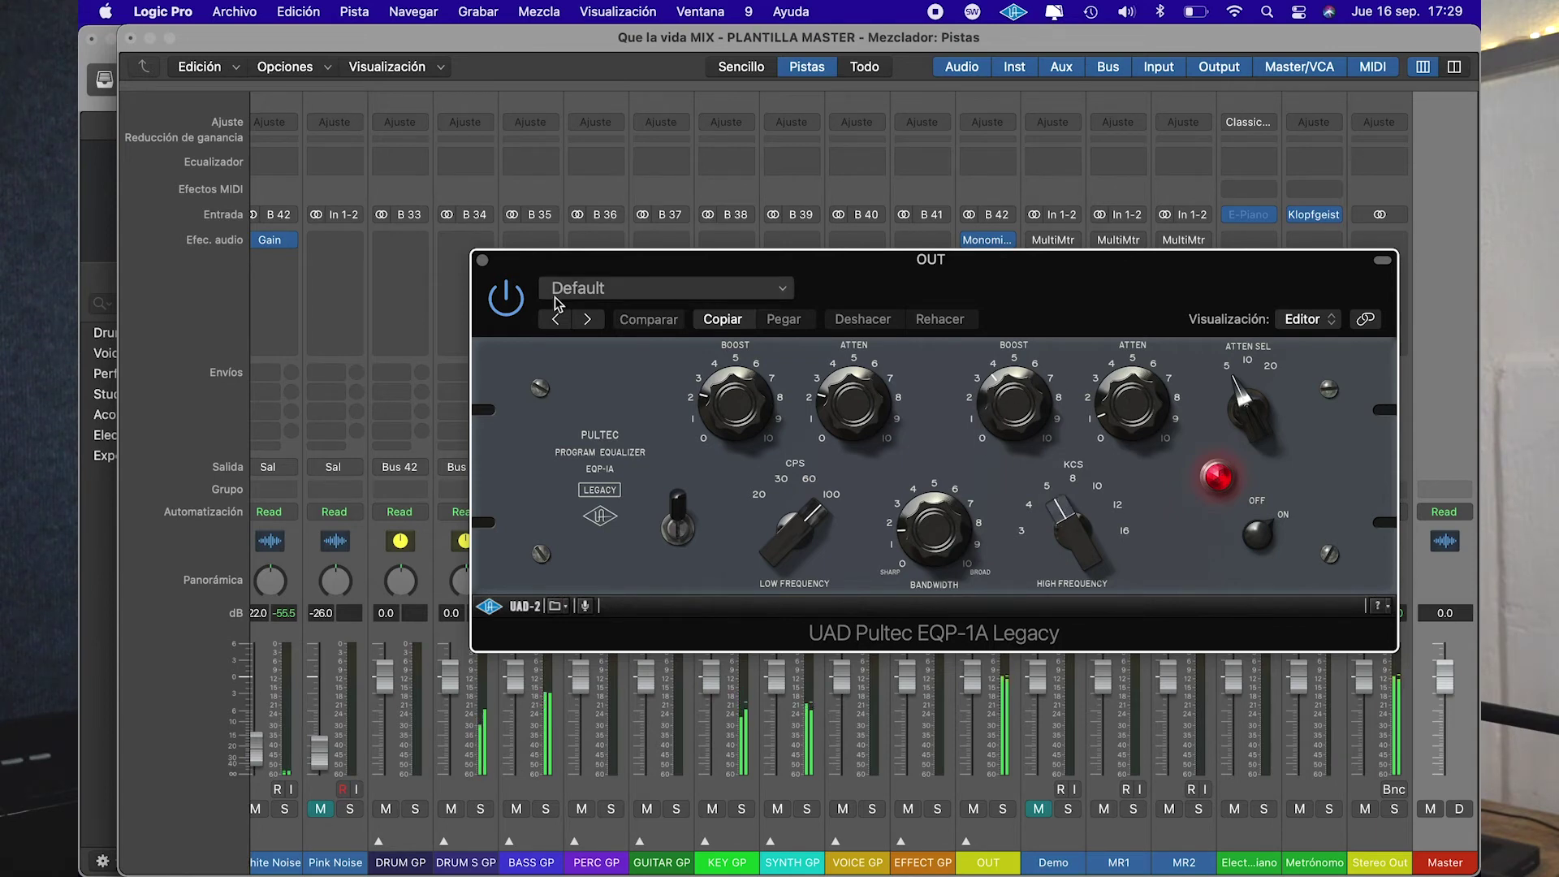
click(1219, 479)
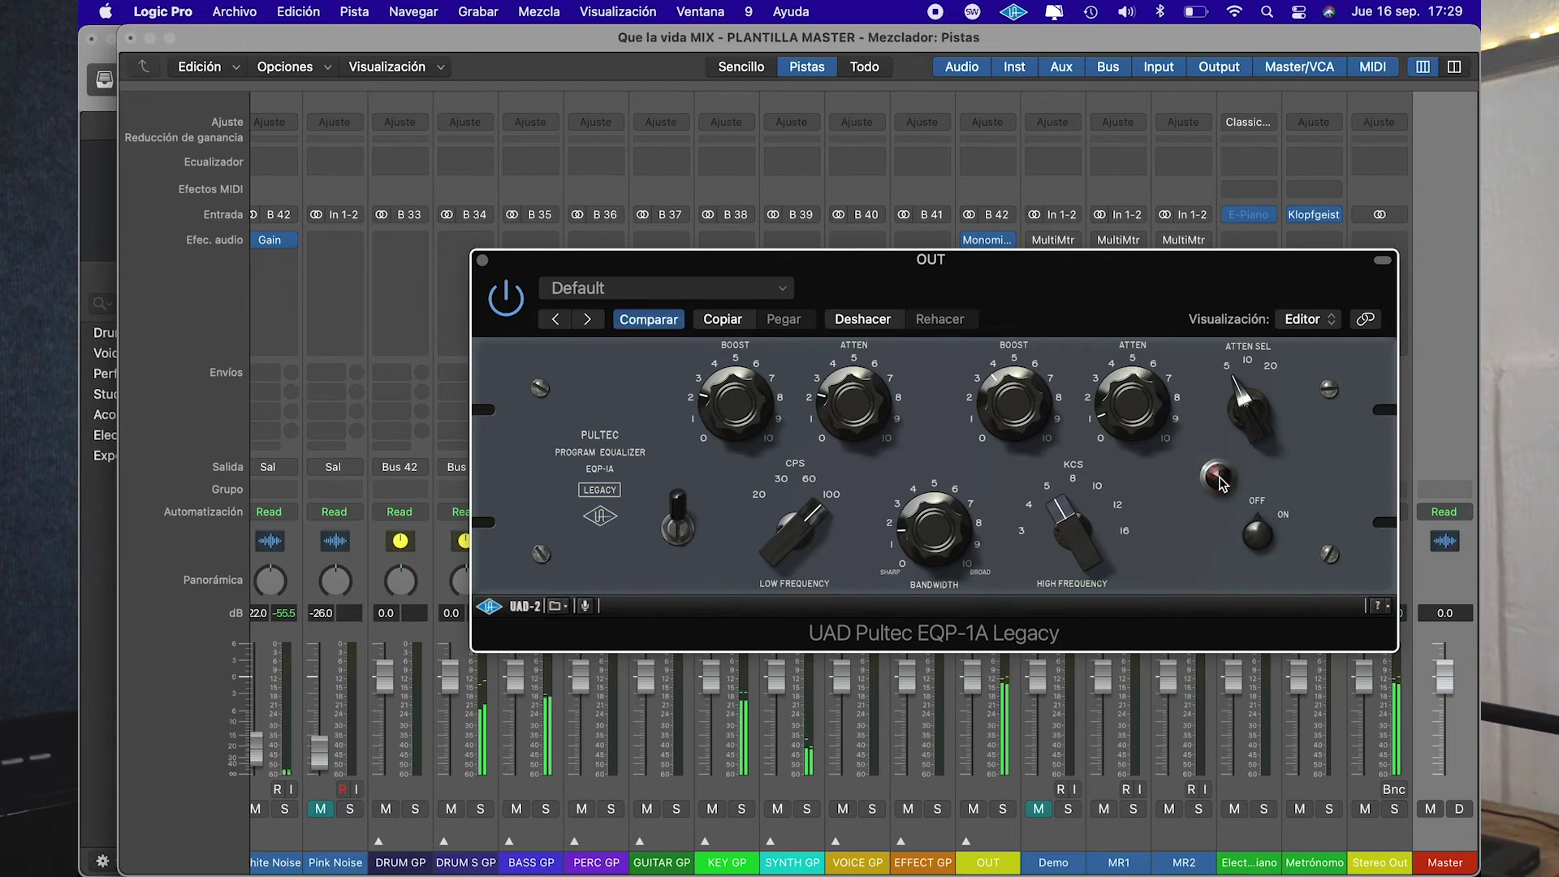
click(1219, 479)
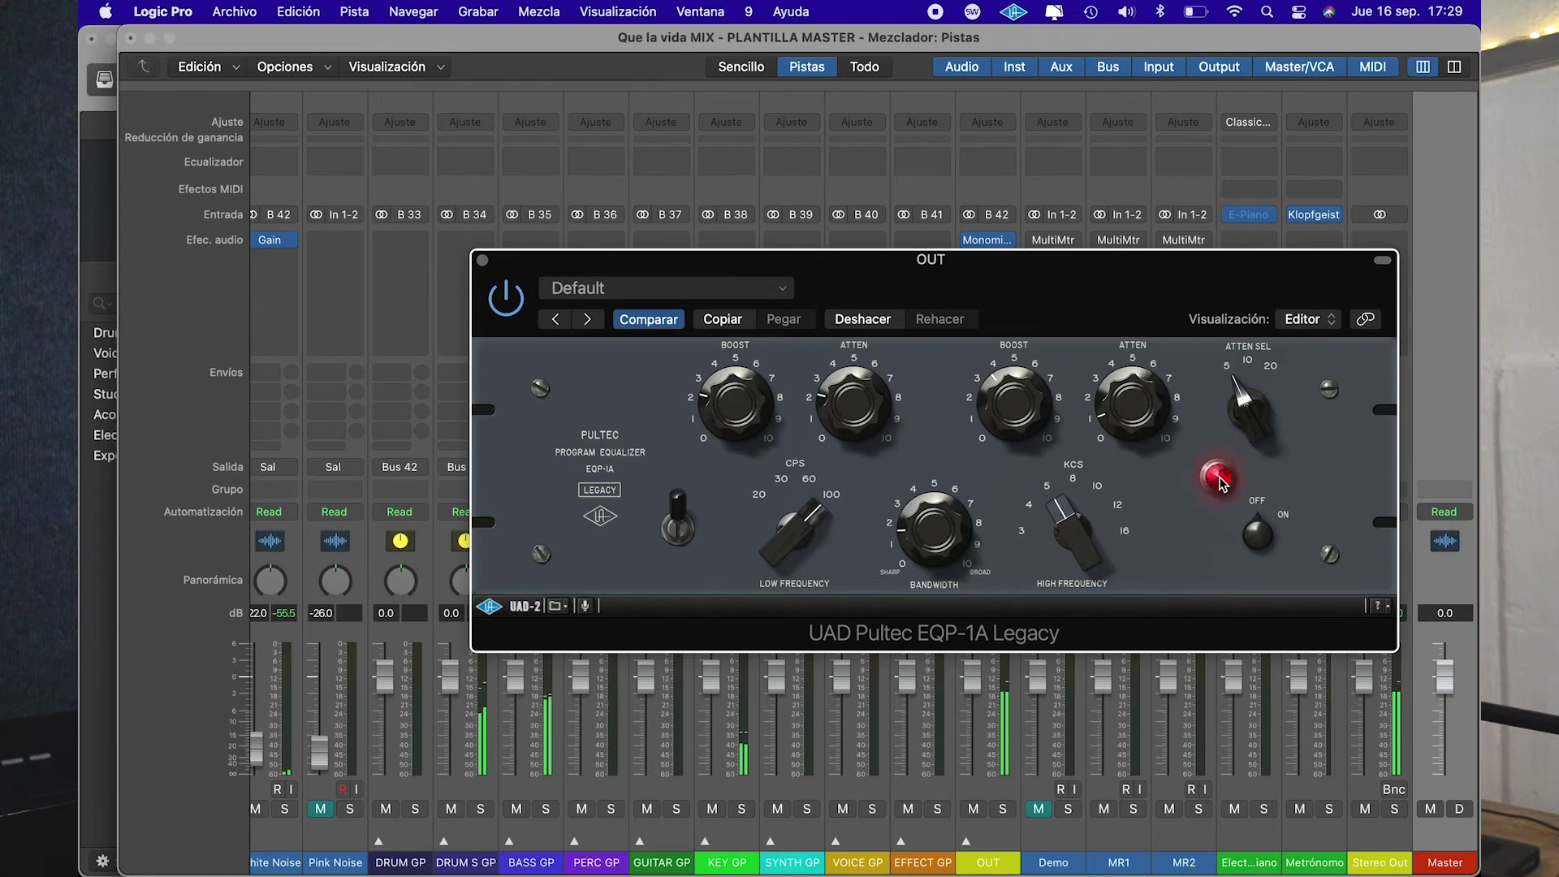
click(482, 261)
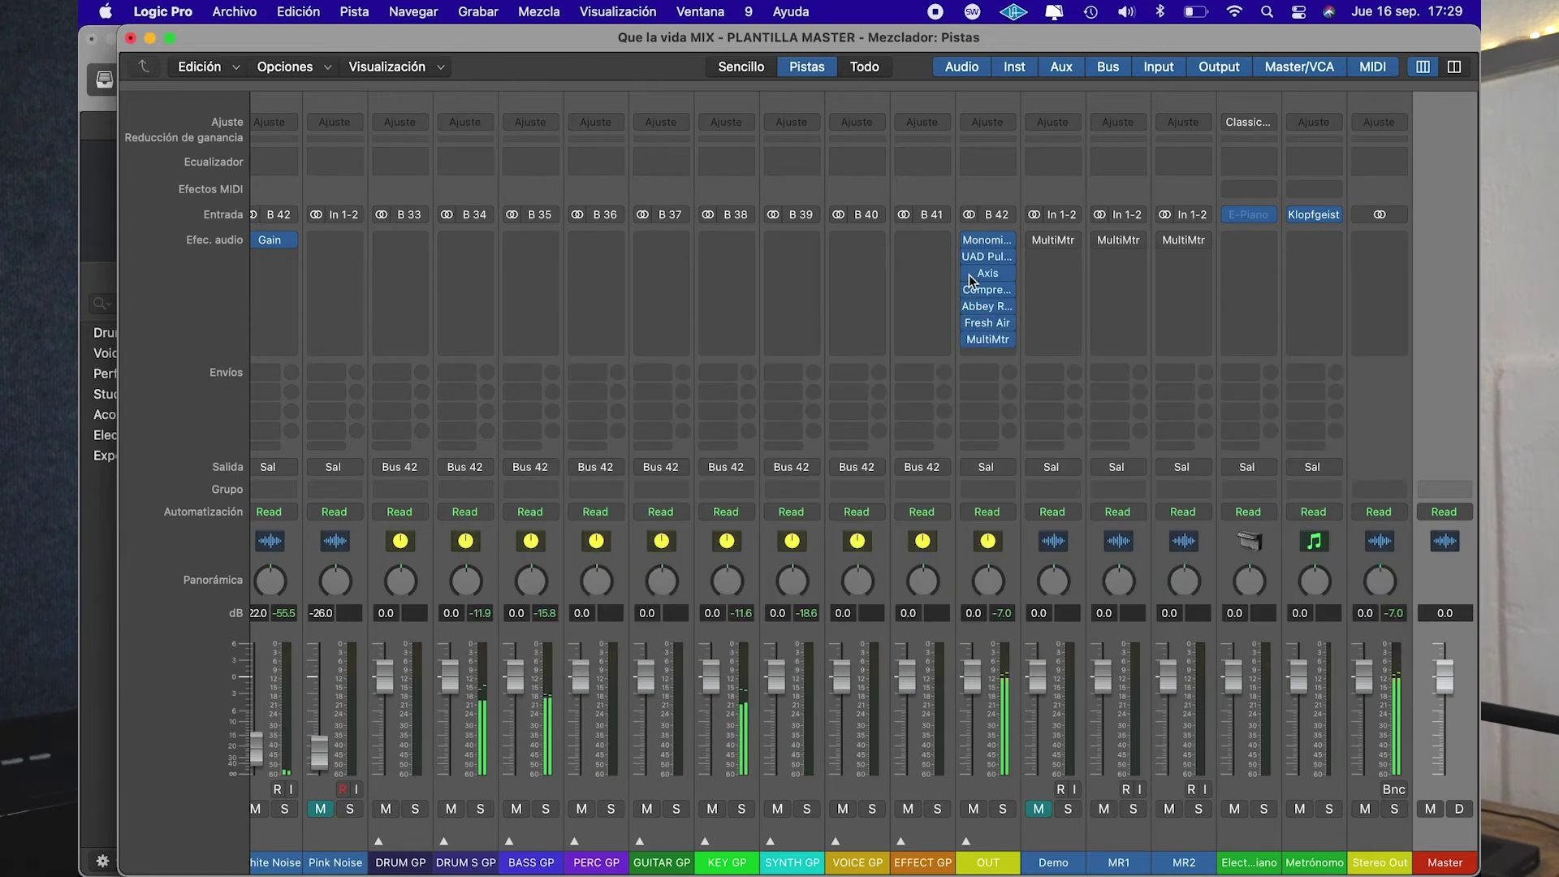
Open Axis on the OUT channel and step through its upper bands, checking band 4's metering and compressor settings
mouse_move(989, 278)
click(989, 276)
drag(1030, 252, 916, 166)
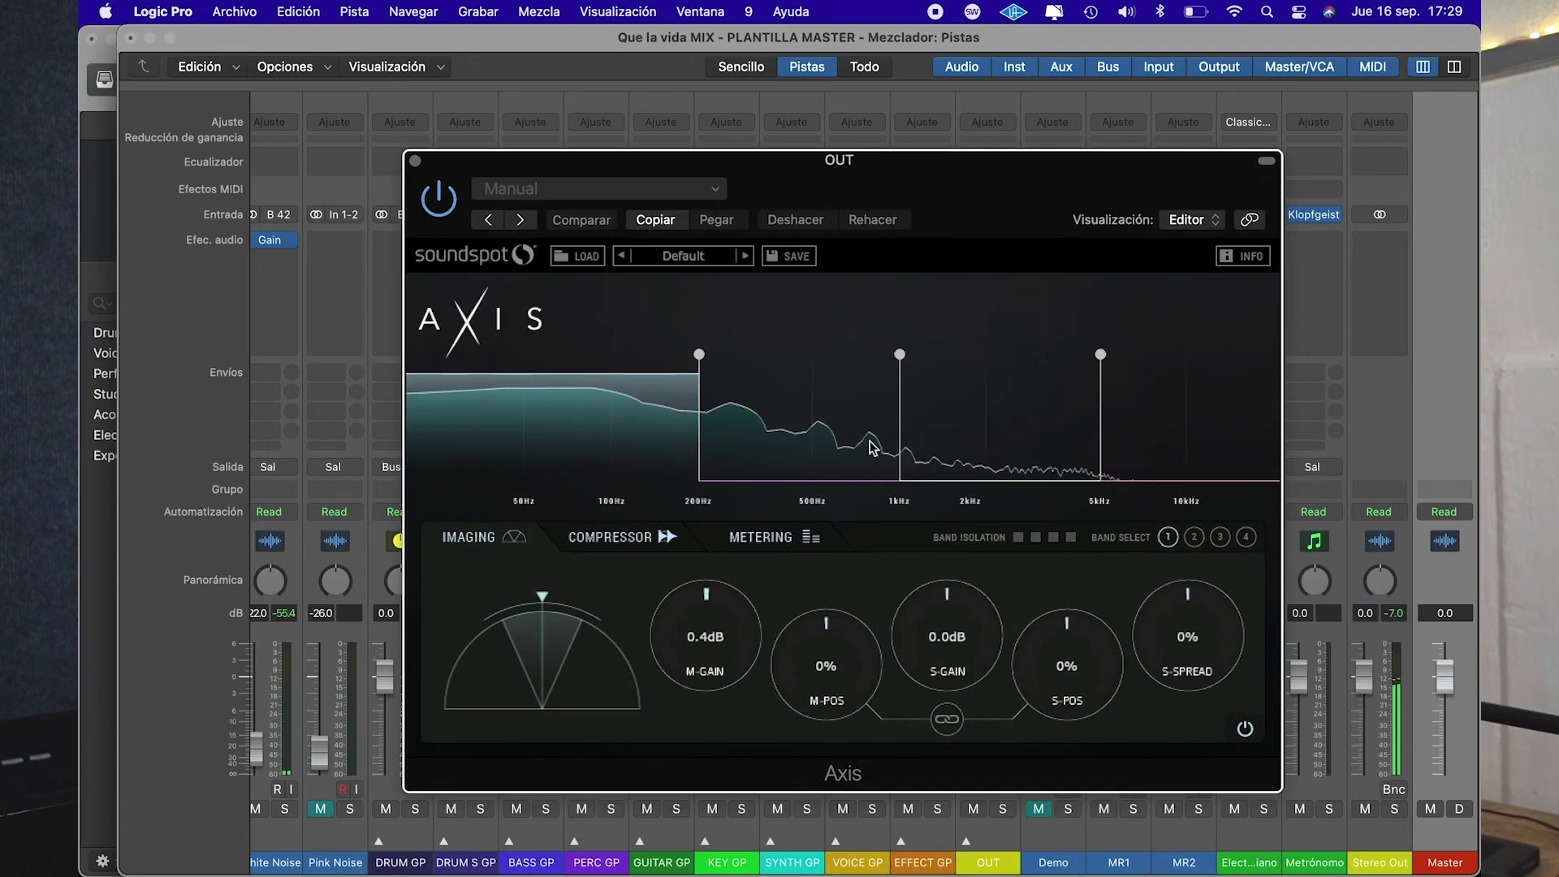
click(800, 419)
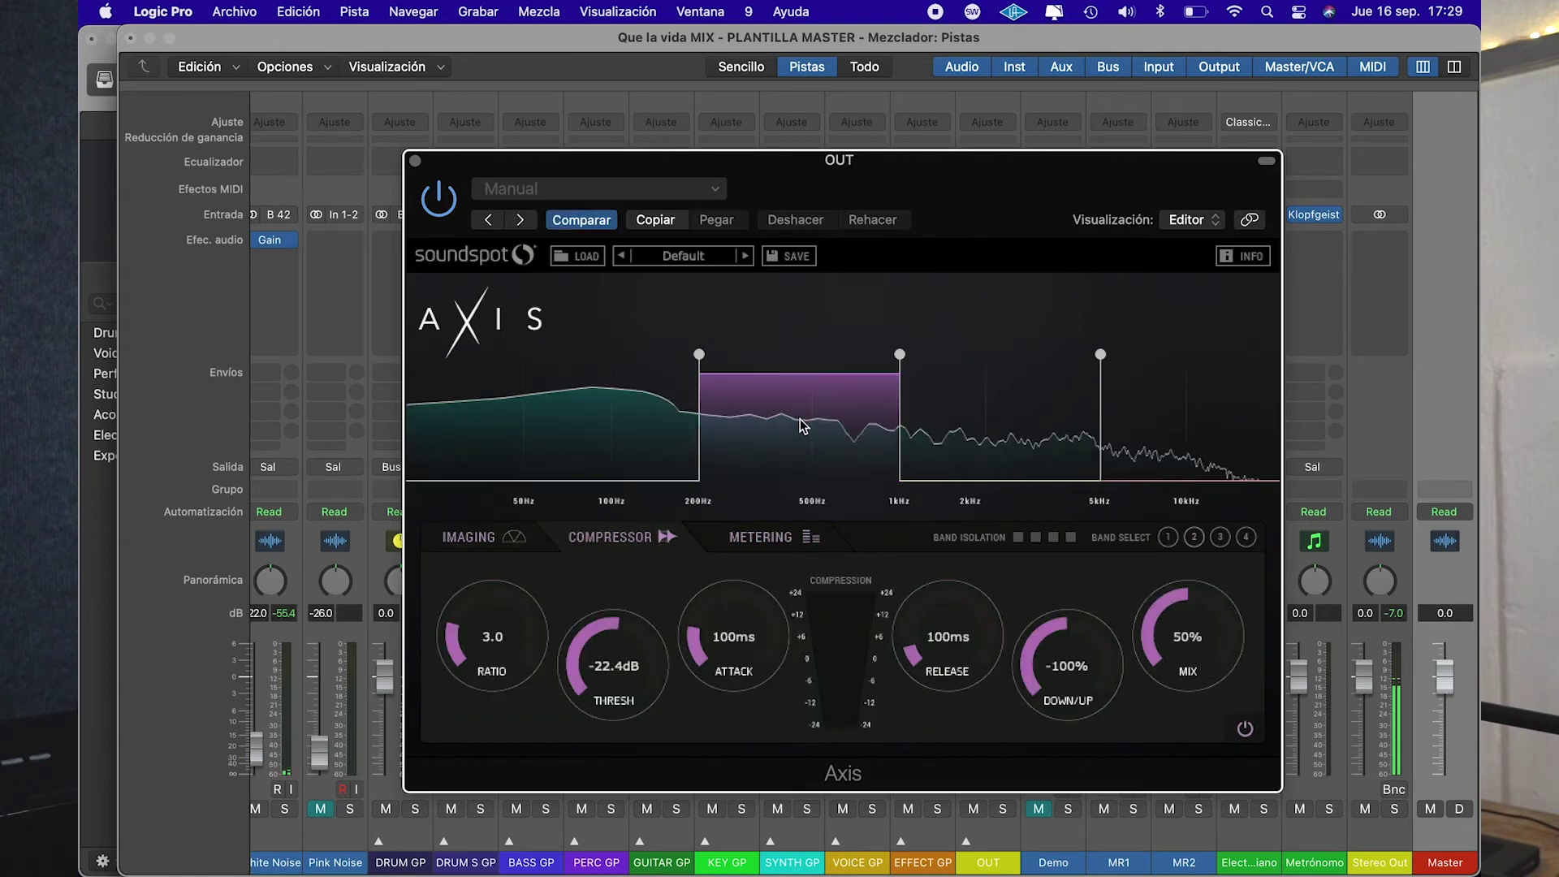
click(1034, 411)
click(1163, 429)
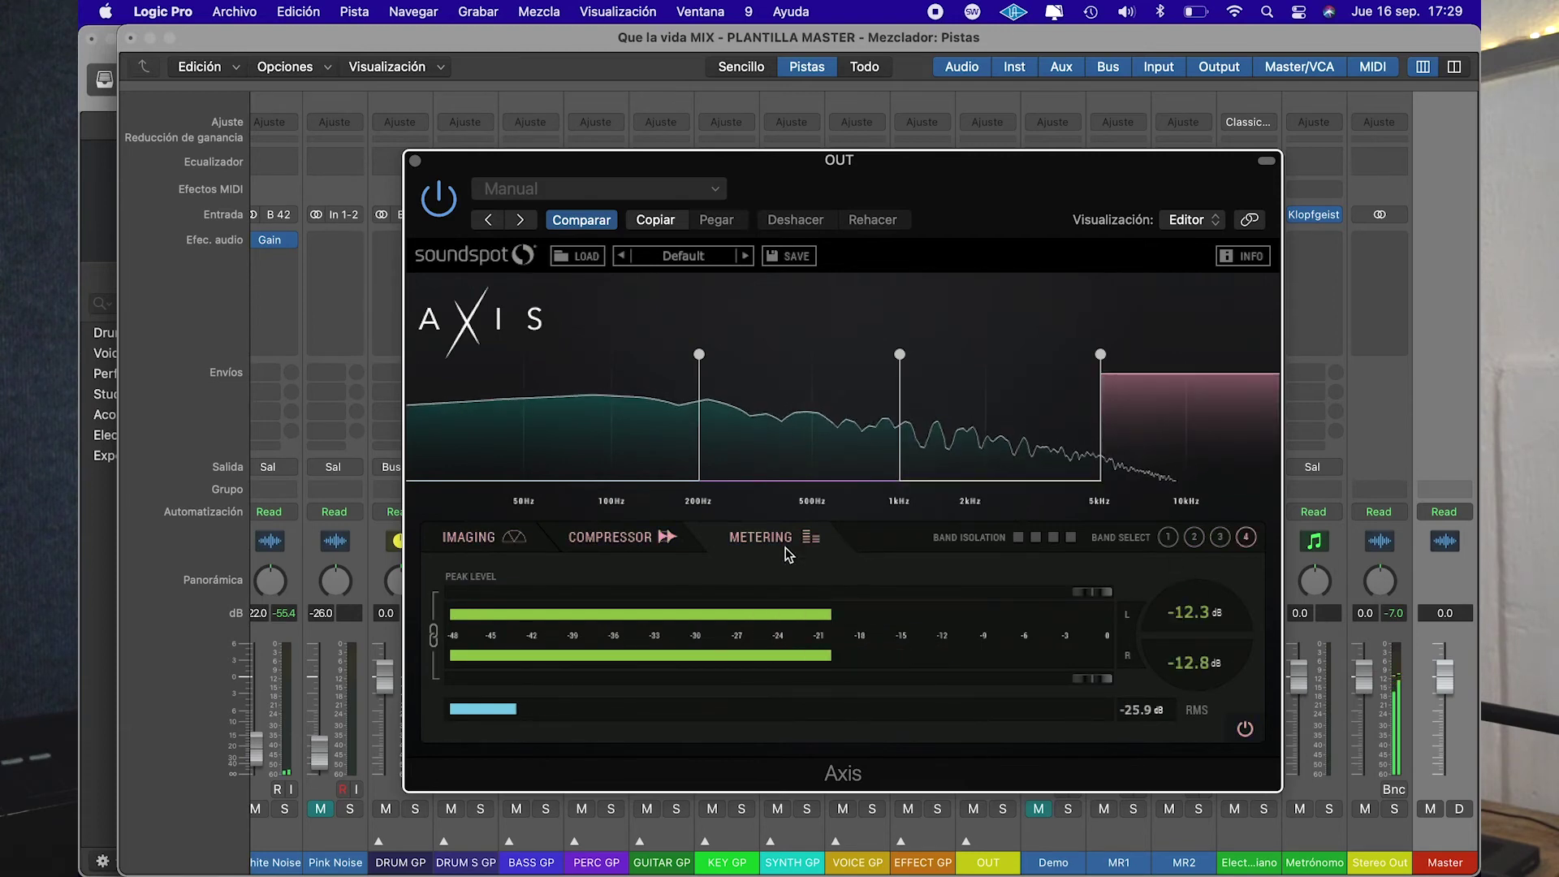
click(619, 544)
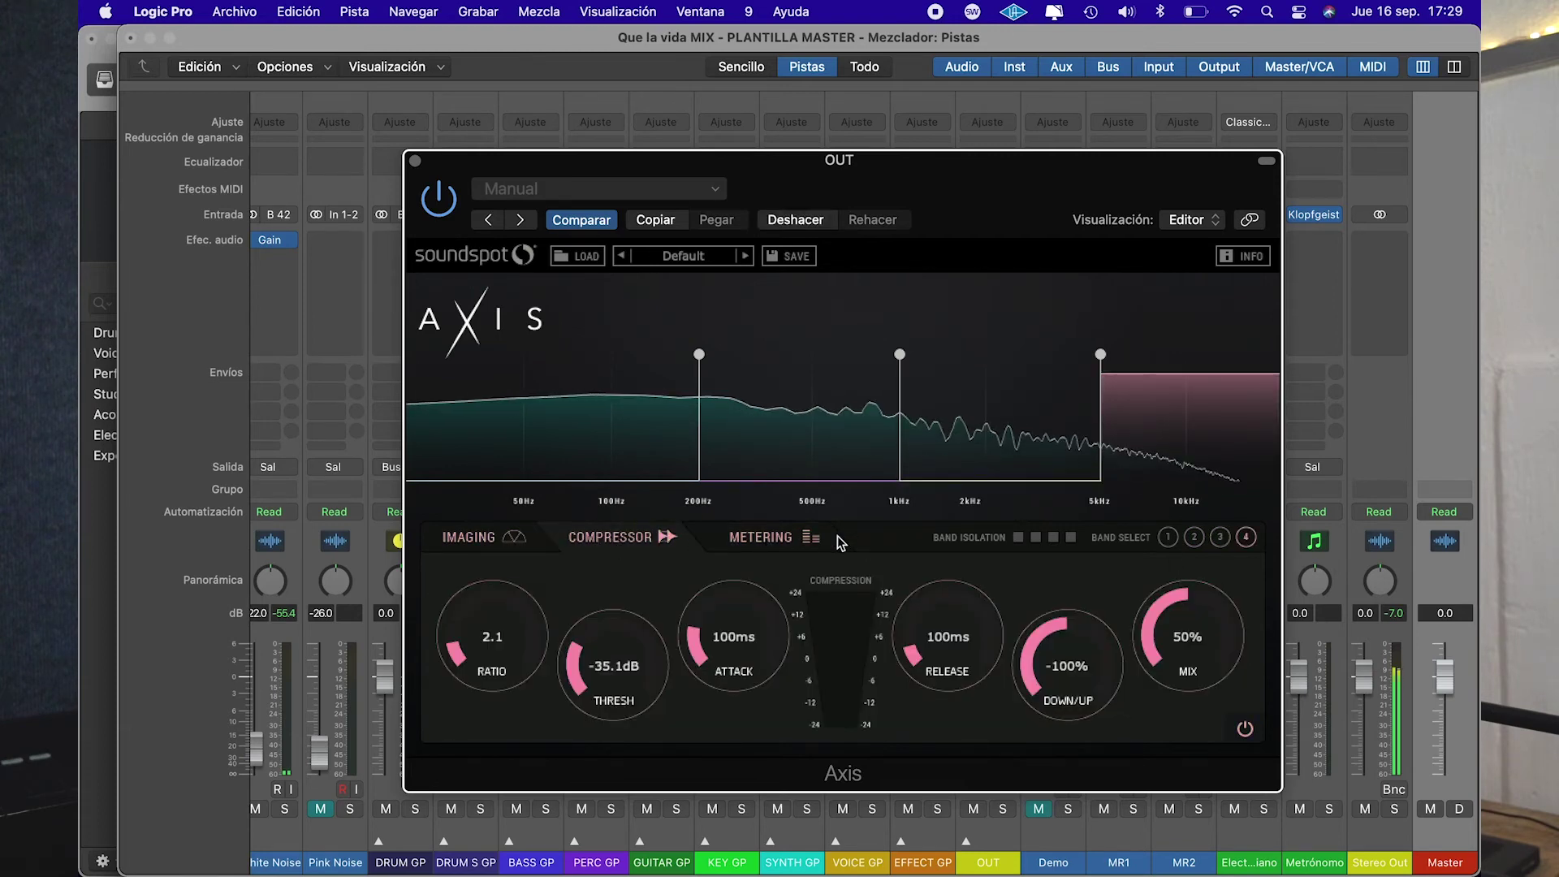
Review Axis bands 3, 2 and 1, checking the lowest band's compressor and imaging settings
click(978, 446)
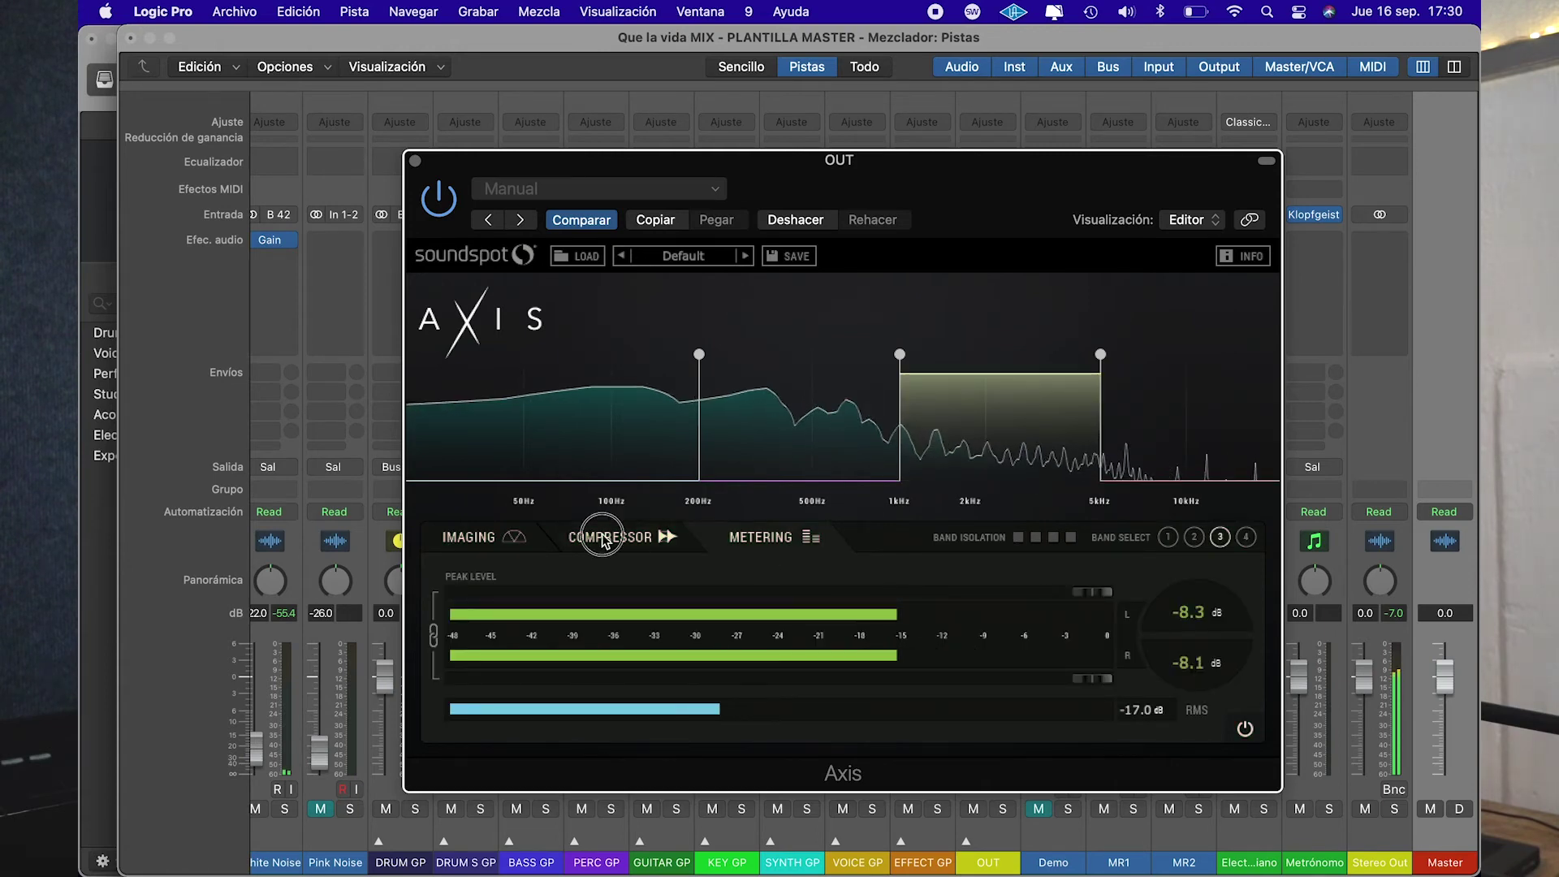
click(803, 419)
click(592, 439)
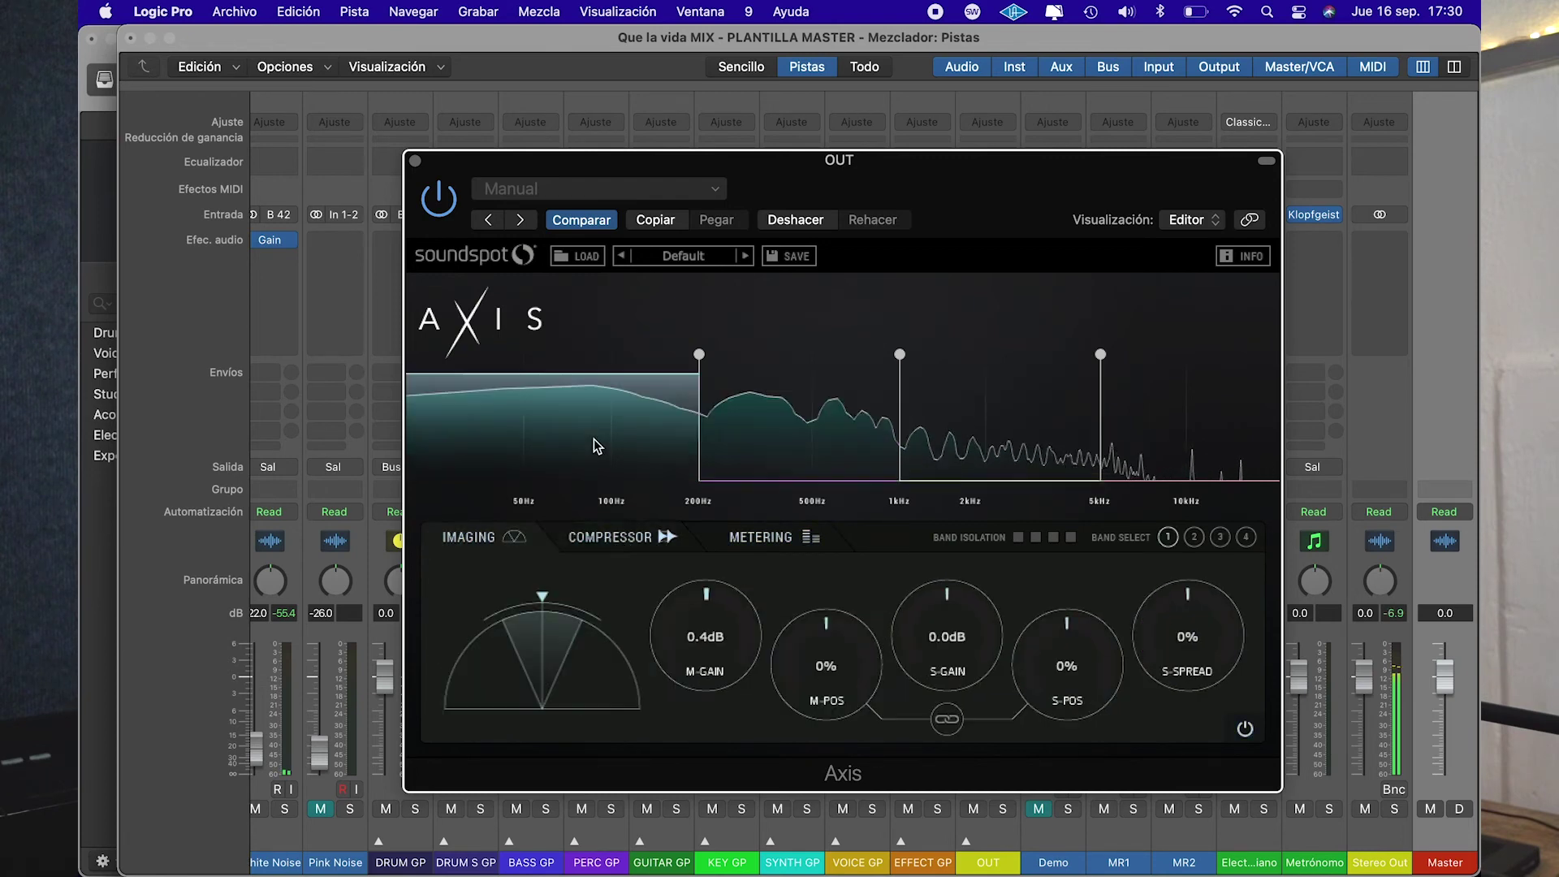
click(621, 533)
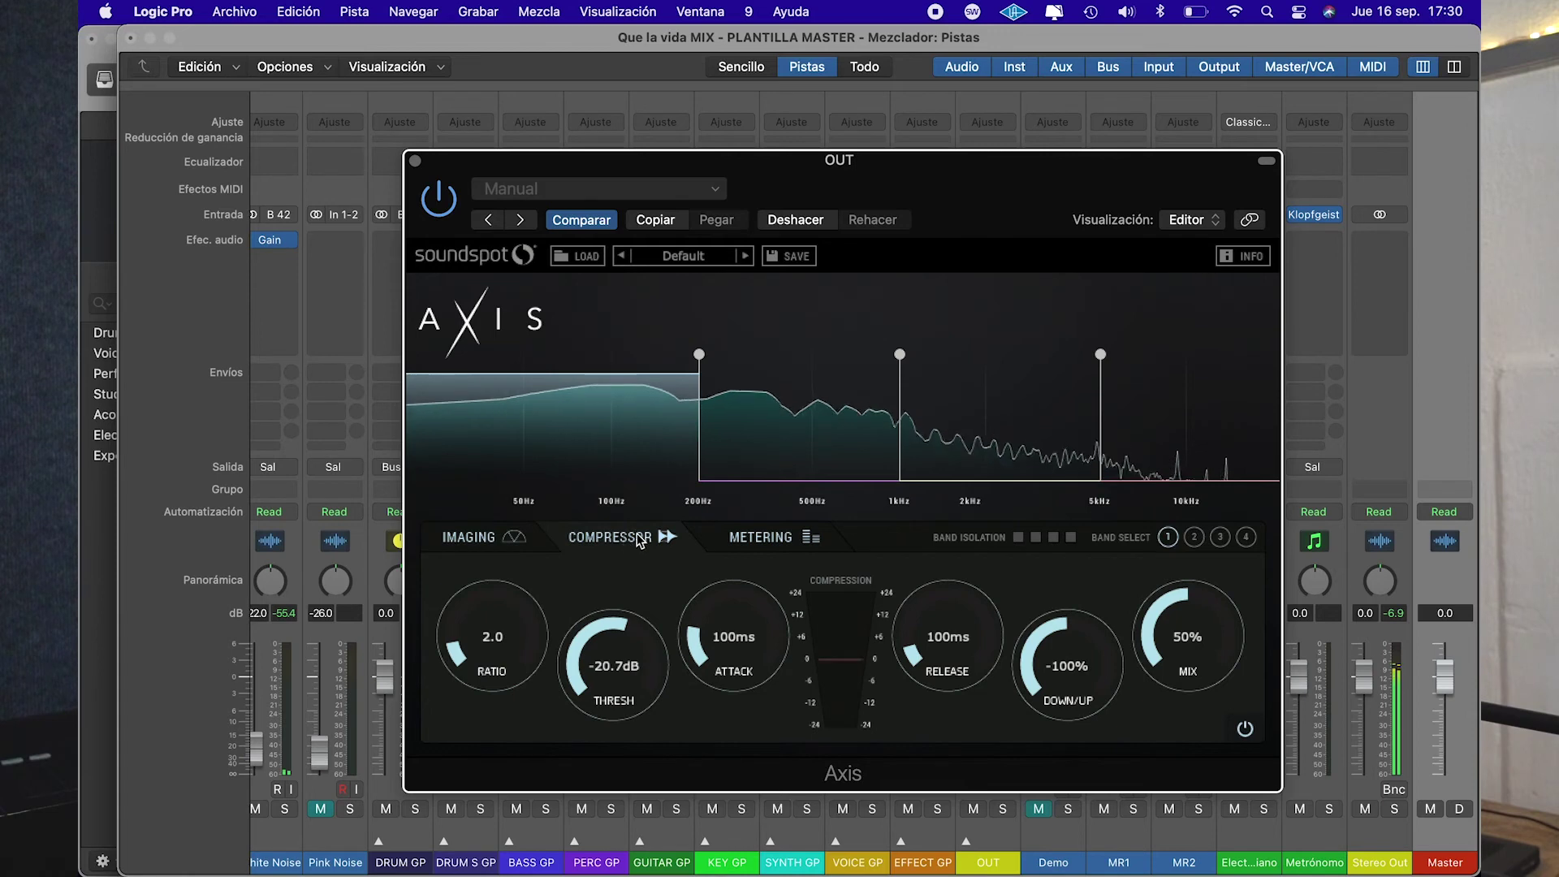
click(496, 539)
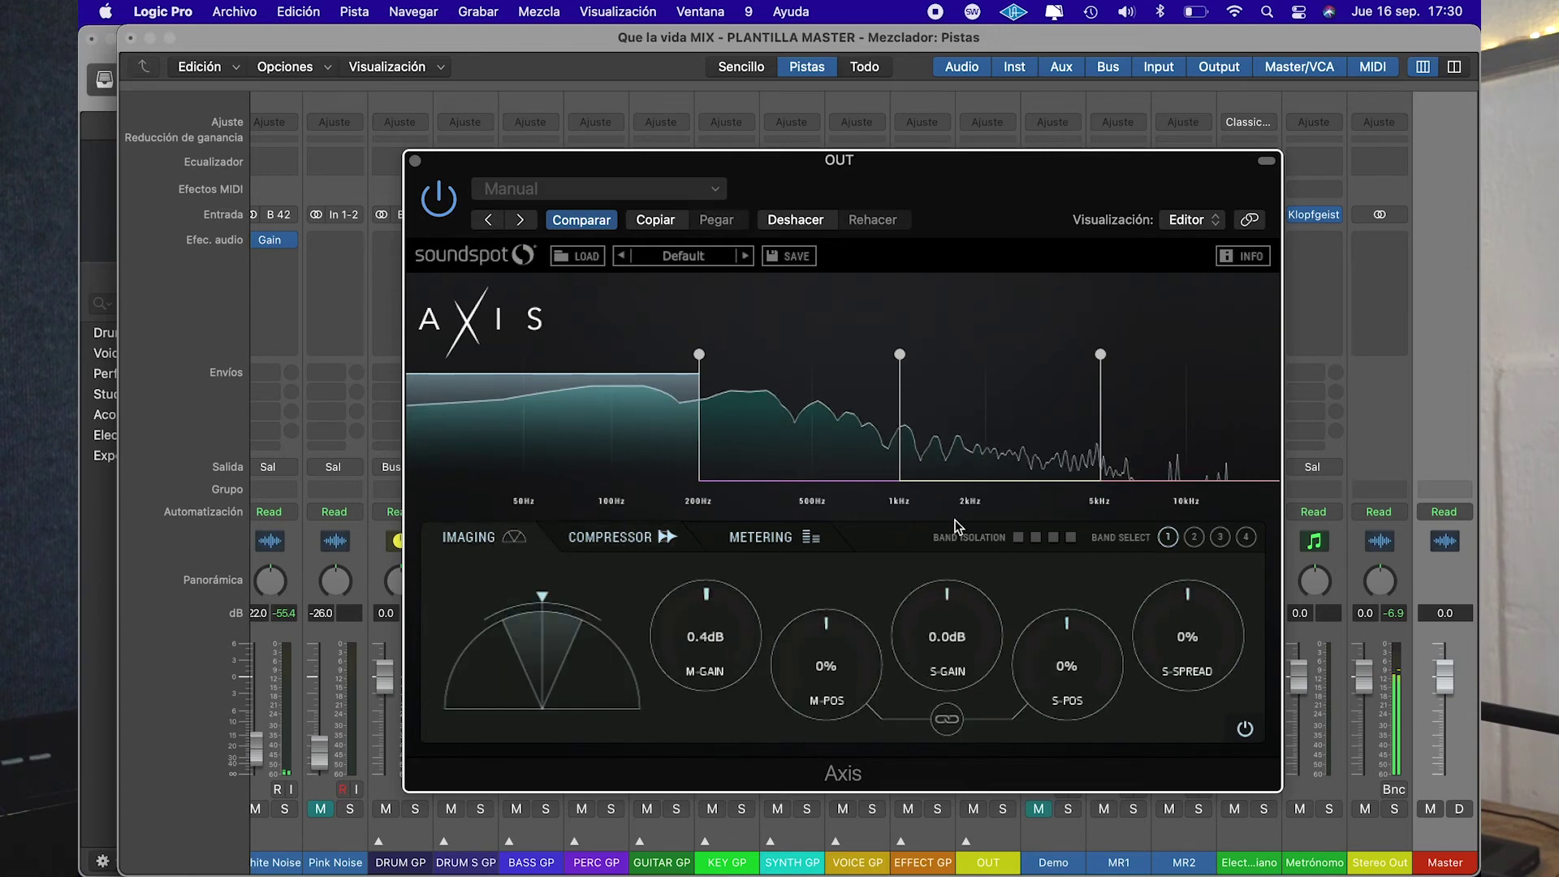
Check the compressor and imaging settings of Axis bands 3 and 4, then close the plug-in
click(994, 438)
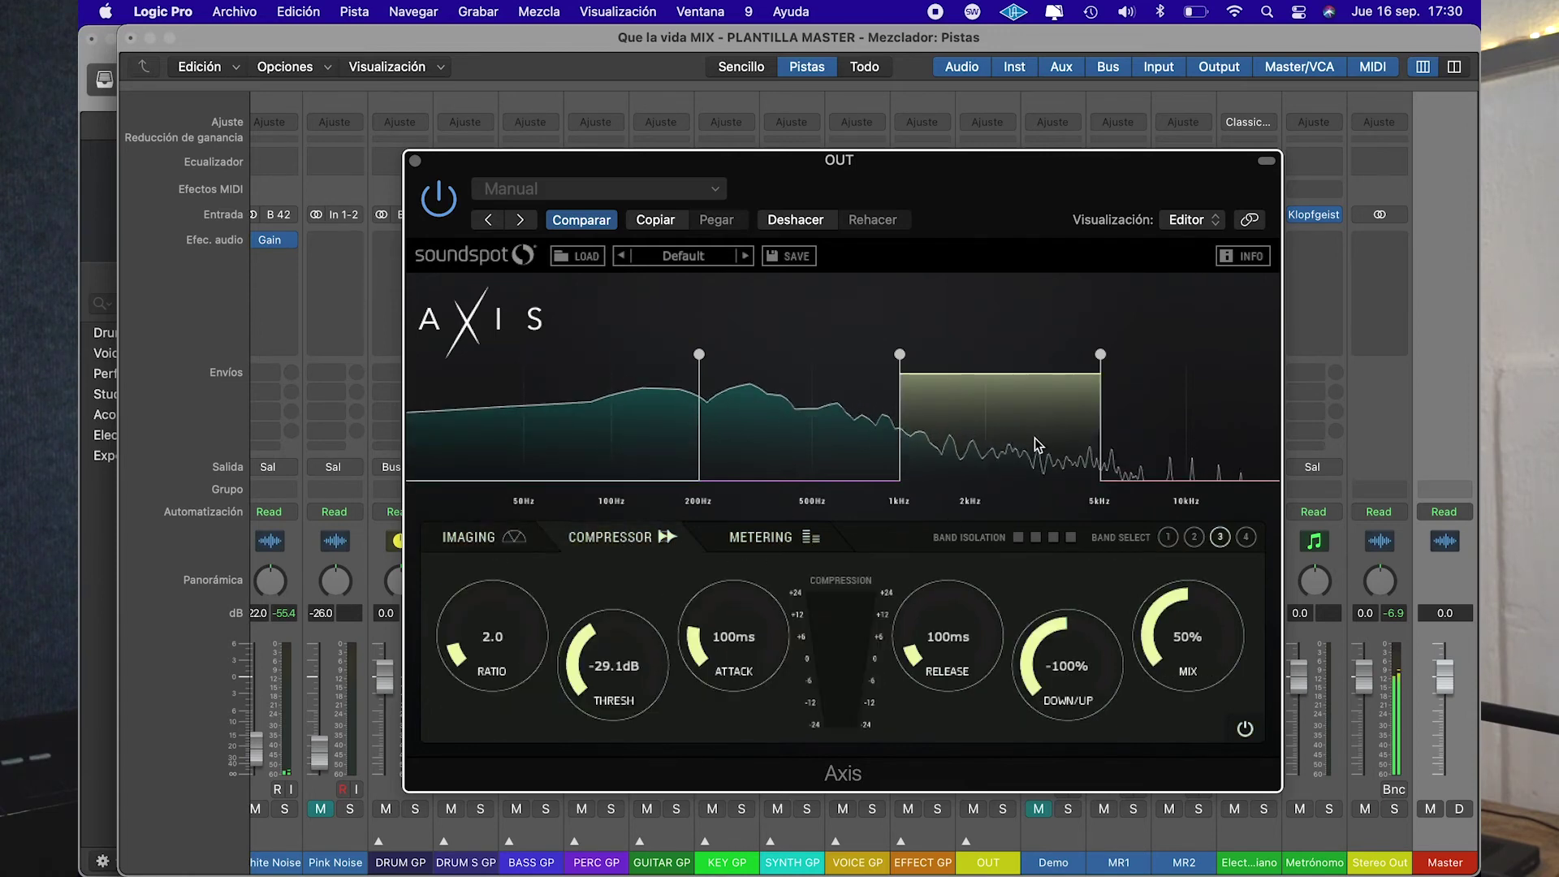
click(465, 538)
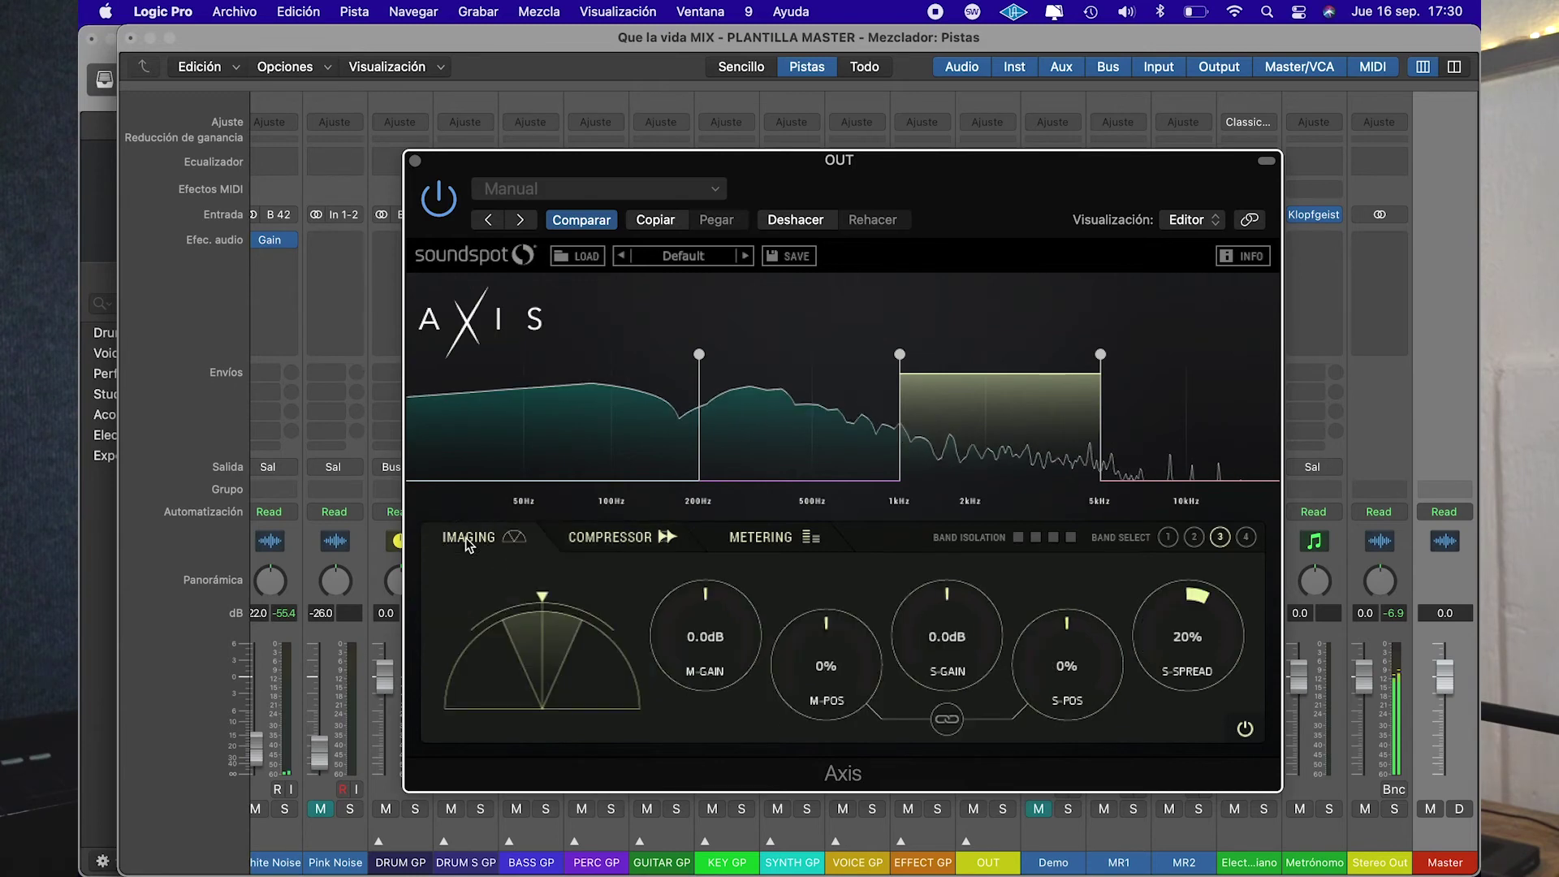
click(1161, 430)
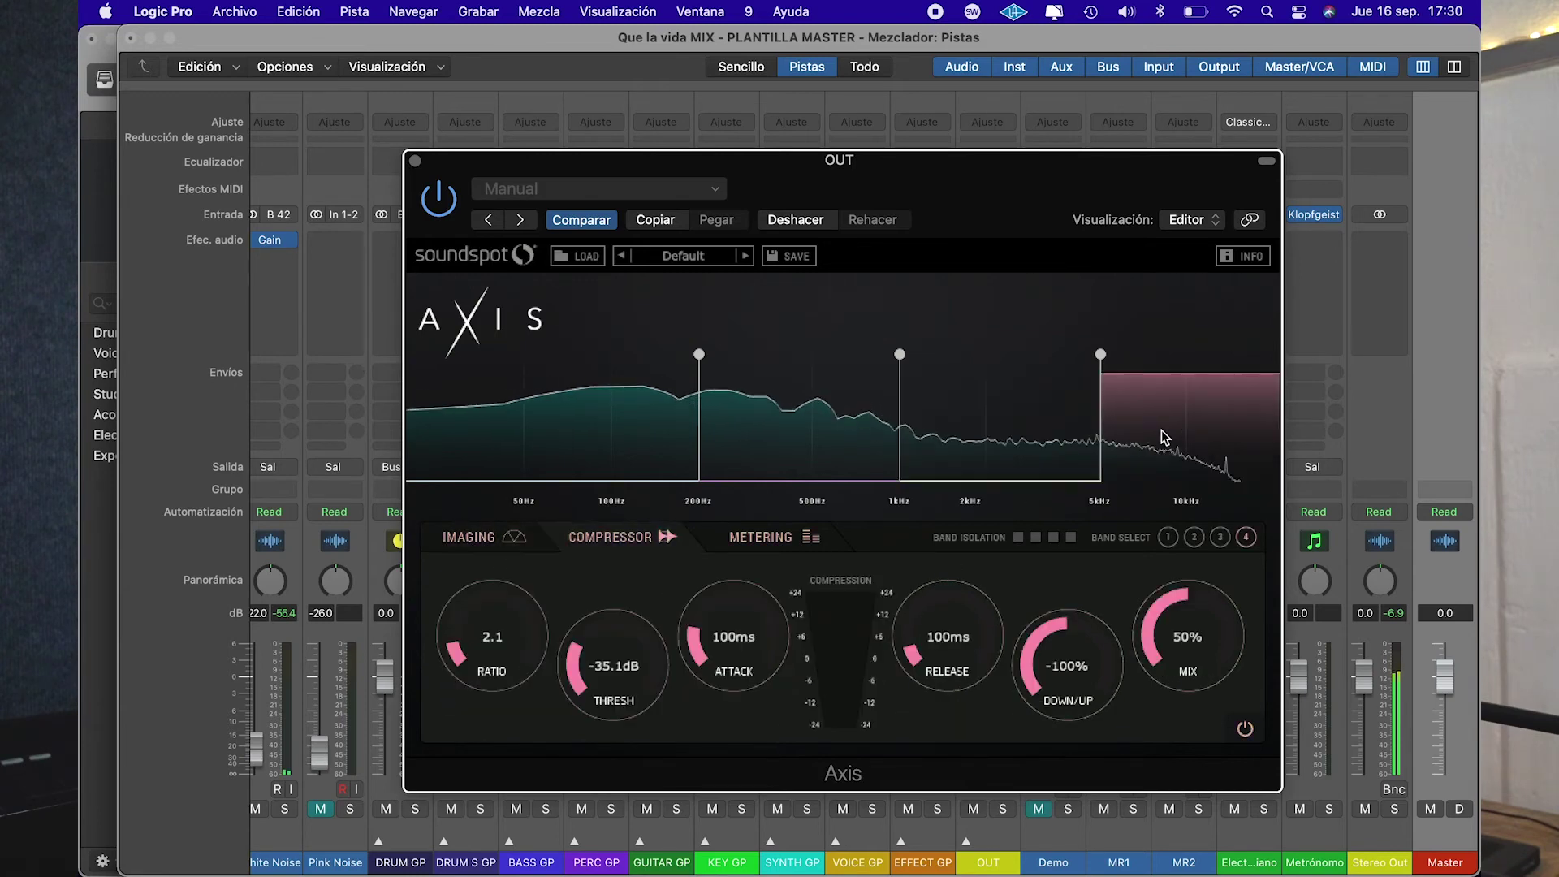
click(461, 538)
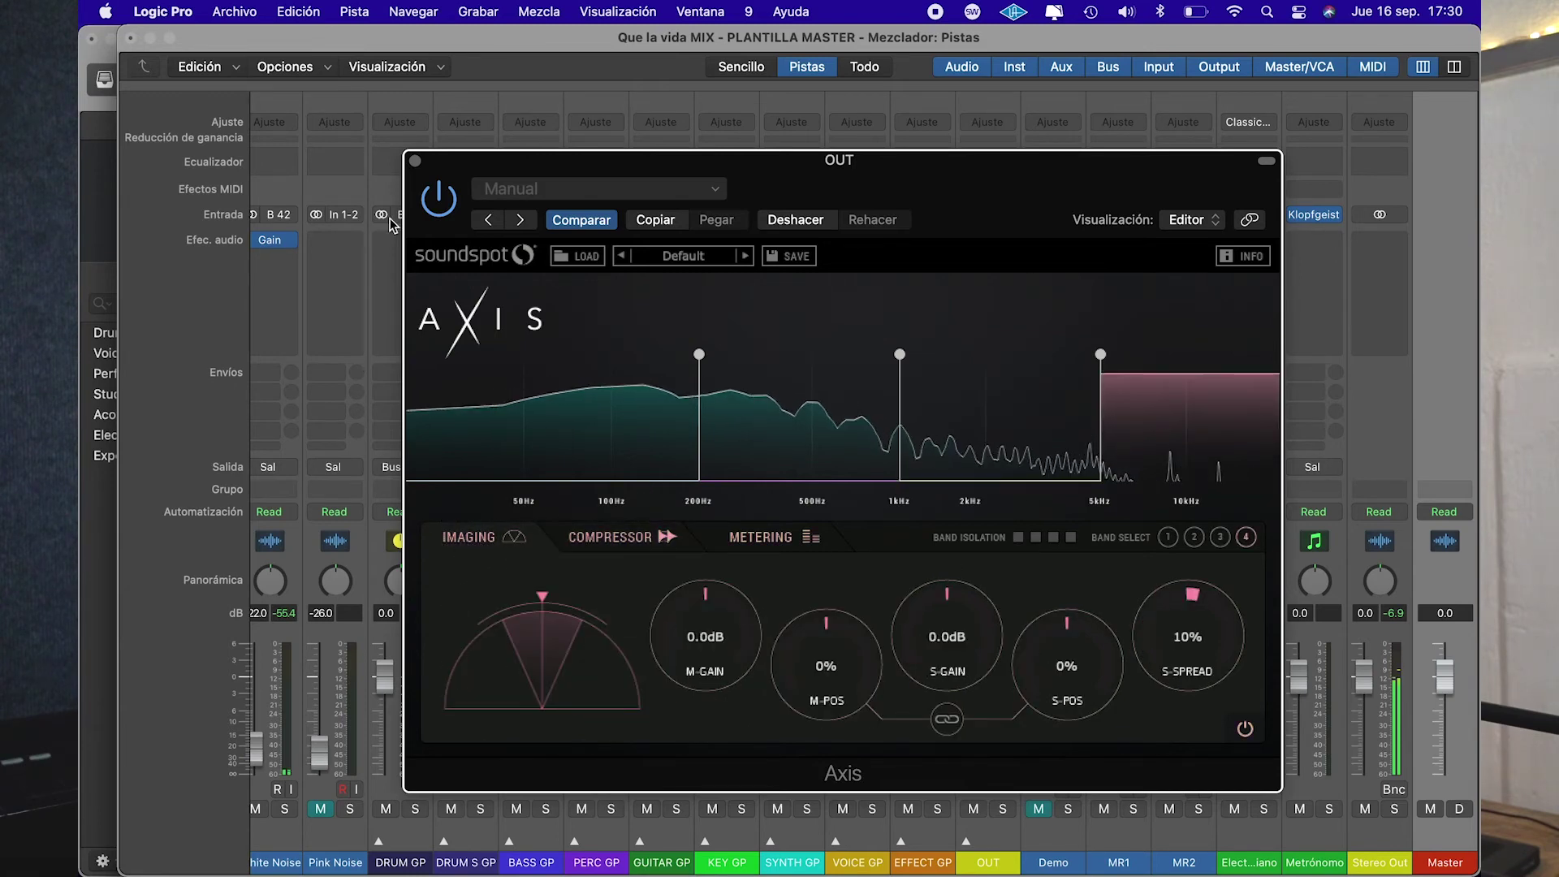
click(415, 161)
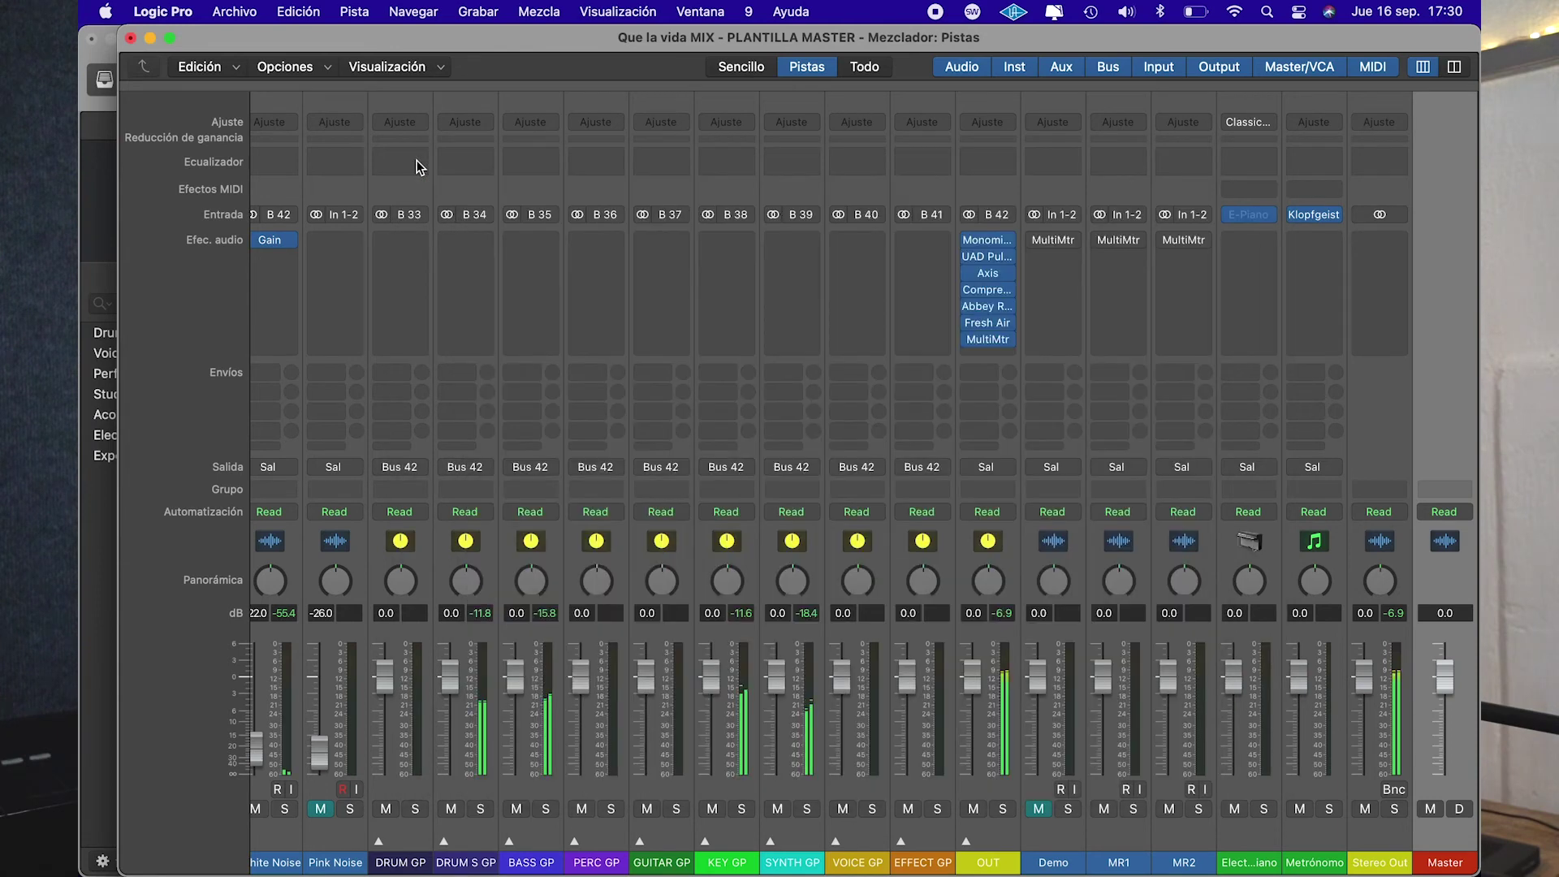
Inspect the Noiz-Lab Compressor's mode and threshold on the OUT channel and close its window
mouse_move(992, 258)
click(988, 294)
drag(785, 274, 782, 216)
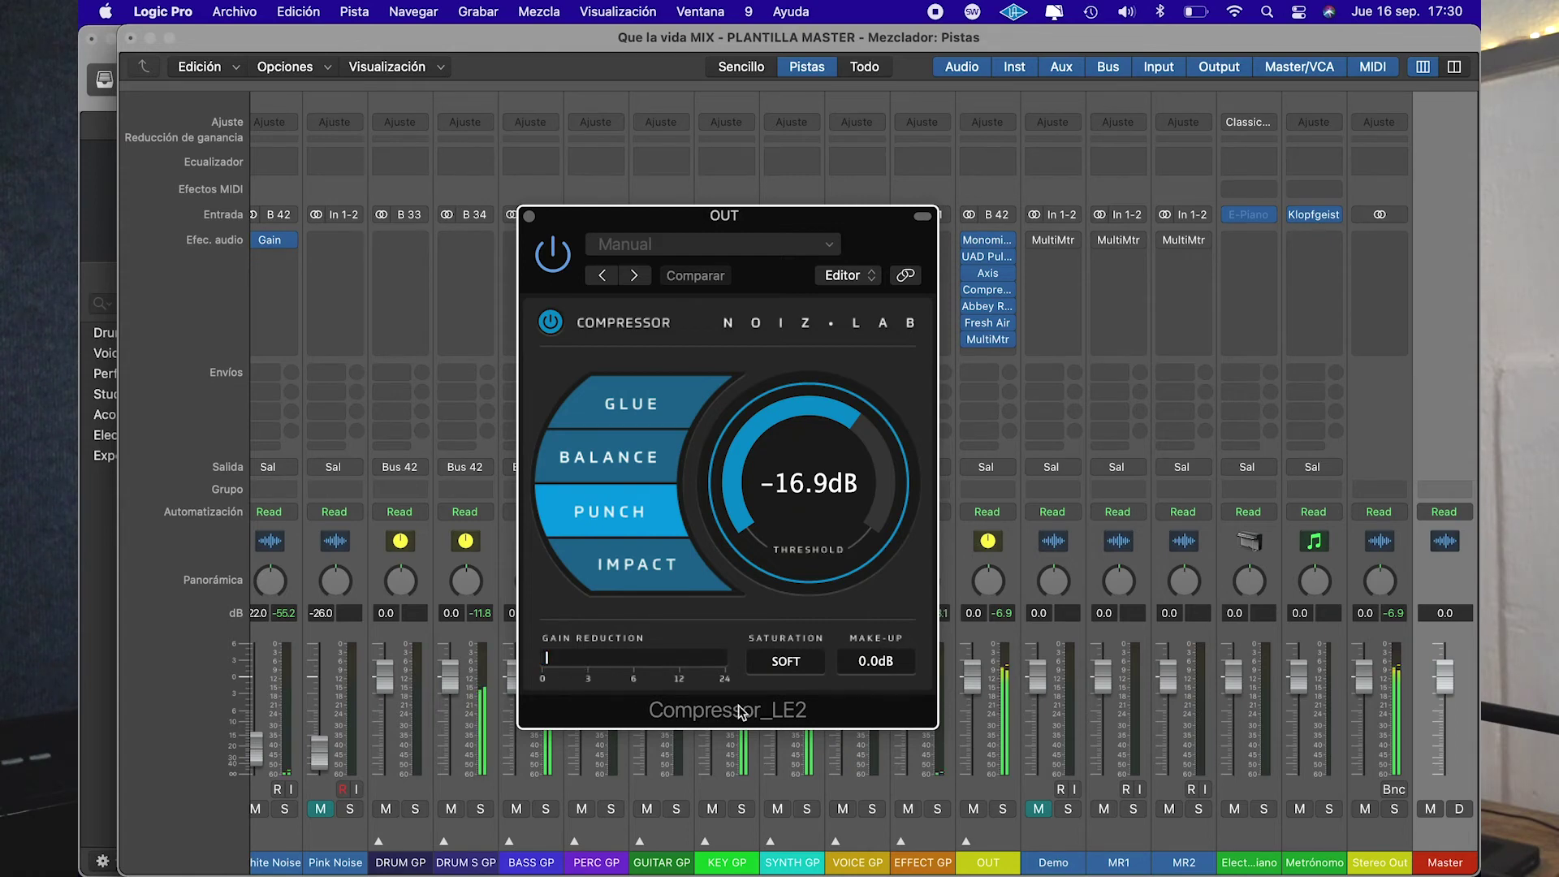
click(529, 216)
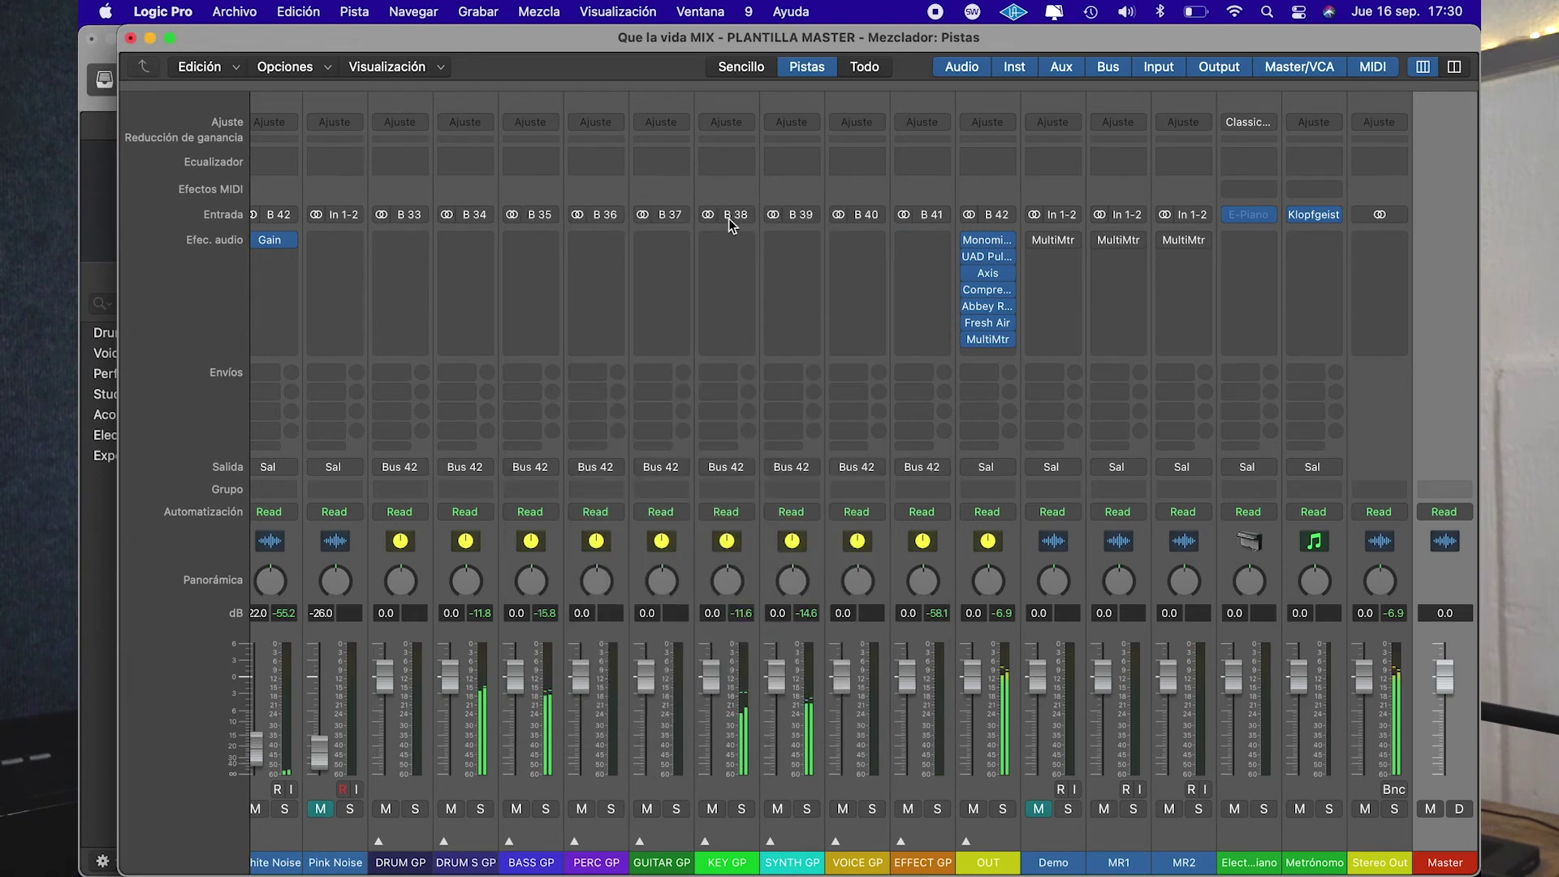
Inspect the Abbey Road Vinyl settings on the OUT channel and close the plug-in window
click(987, 307)
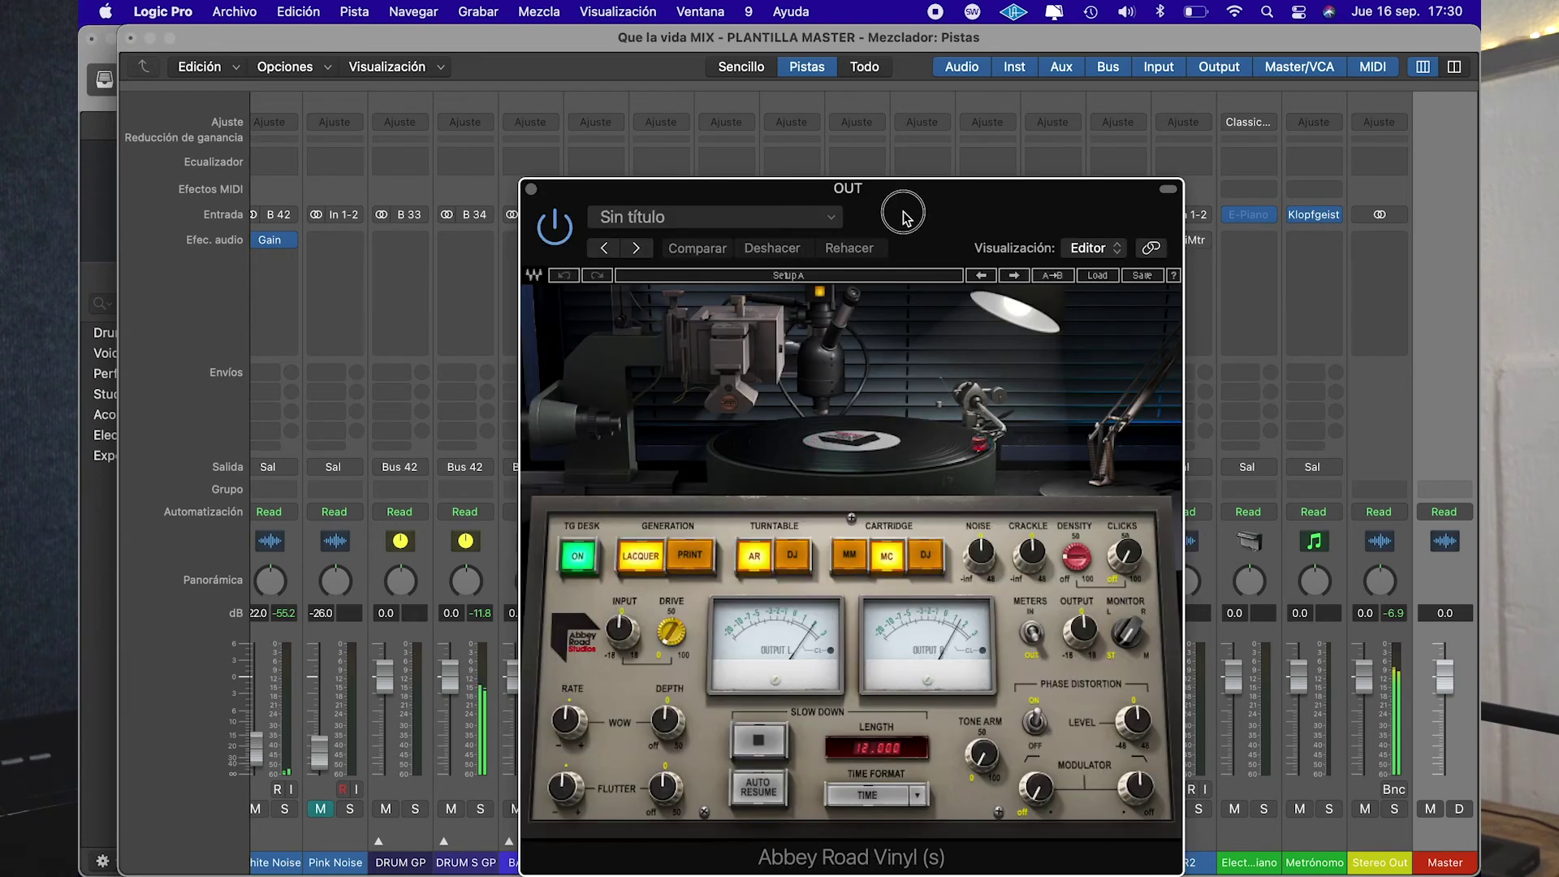
drag(898, 216, 857, 127)
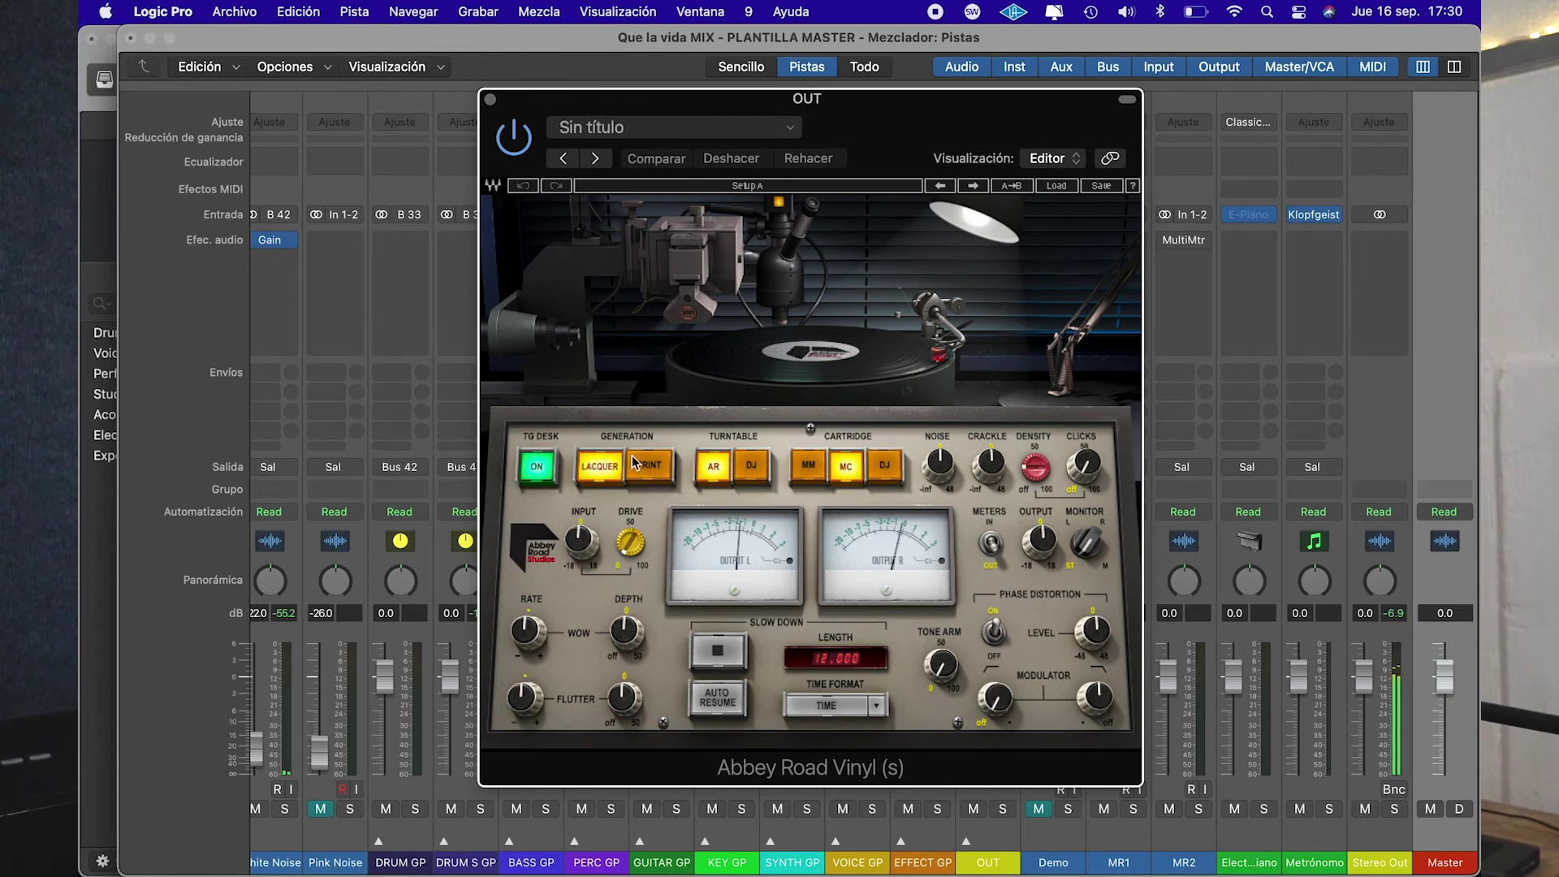
click(490, 99)
Inspect Fresh Air on the OUT channel, compare the sound with its processing bypassed and active, and close its window
mouse_move(988, 325)
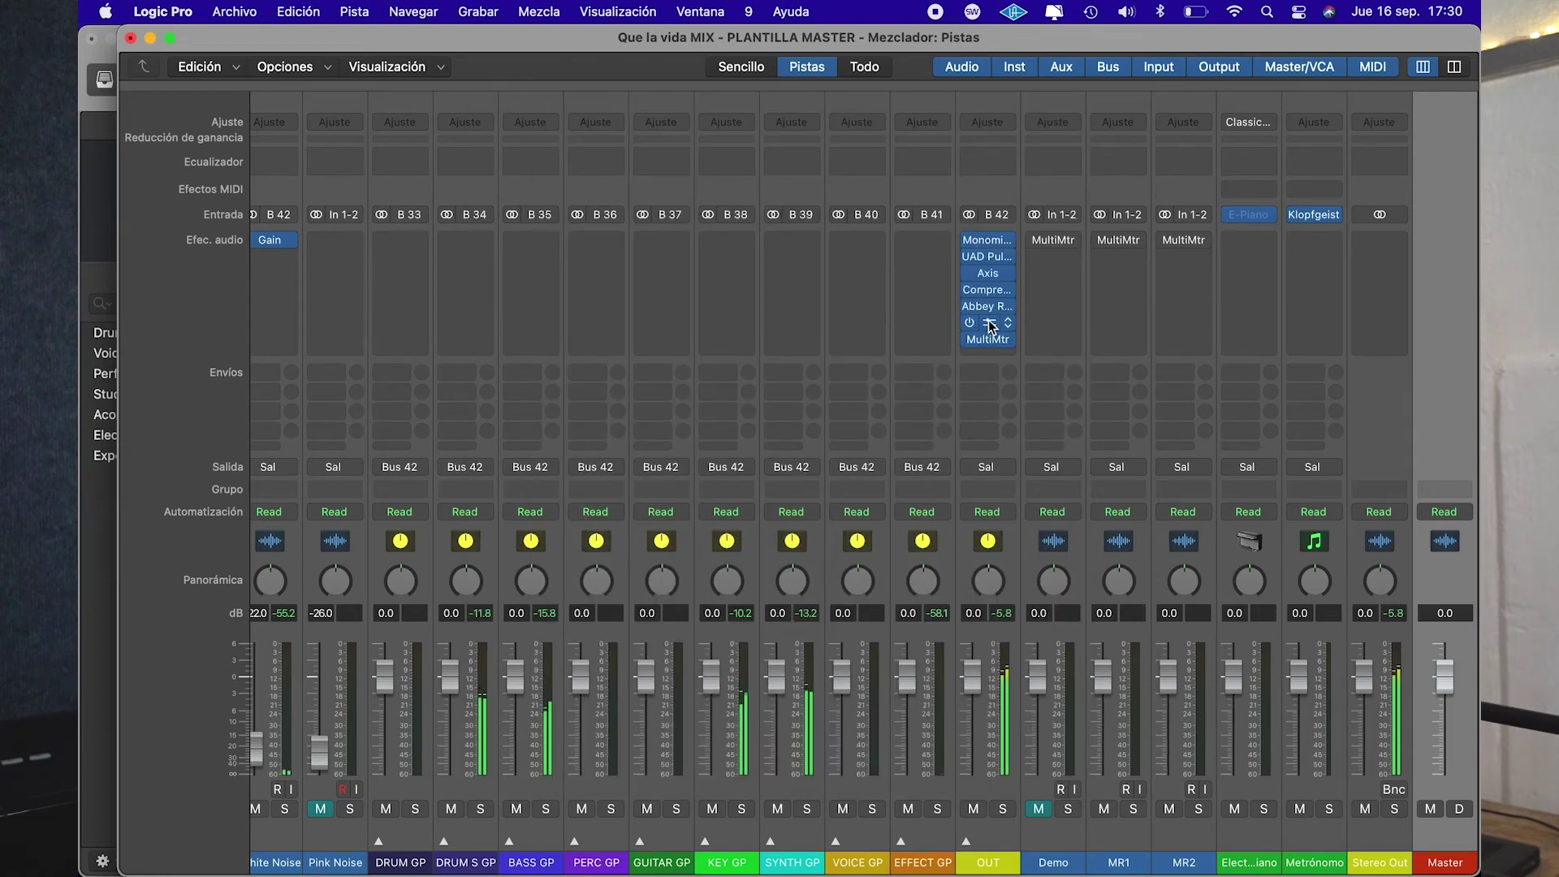
click(988, 322)
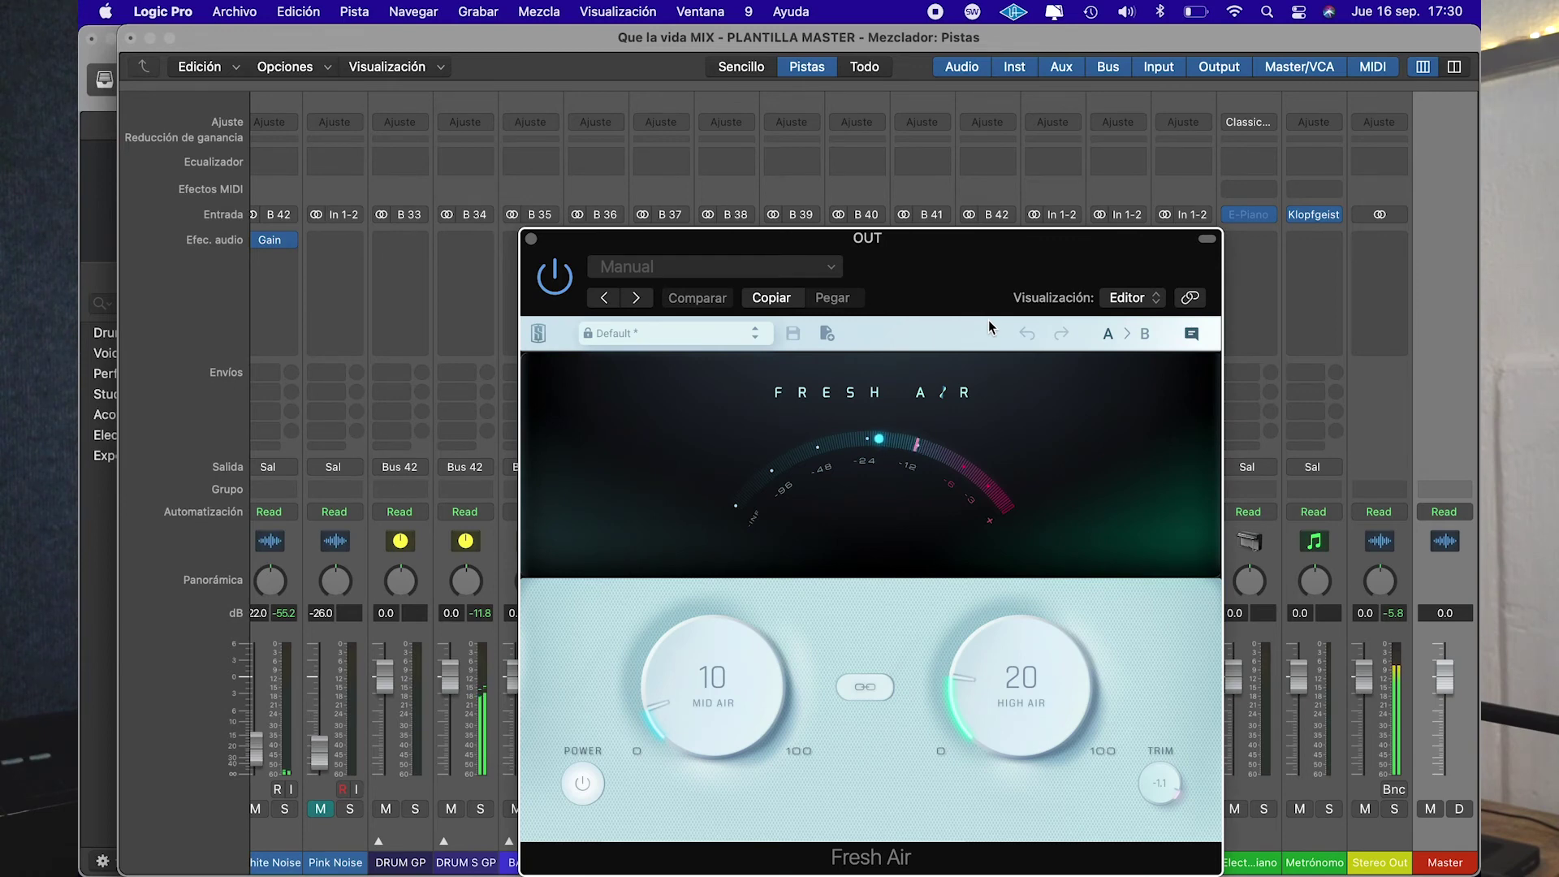
click(583, 785)
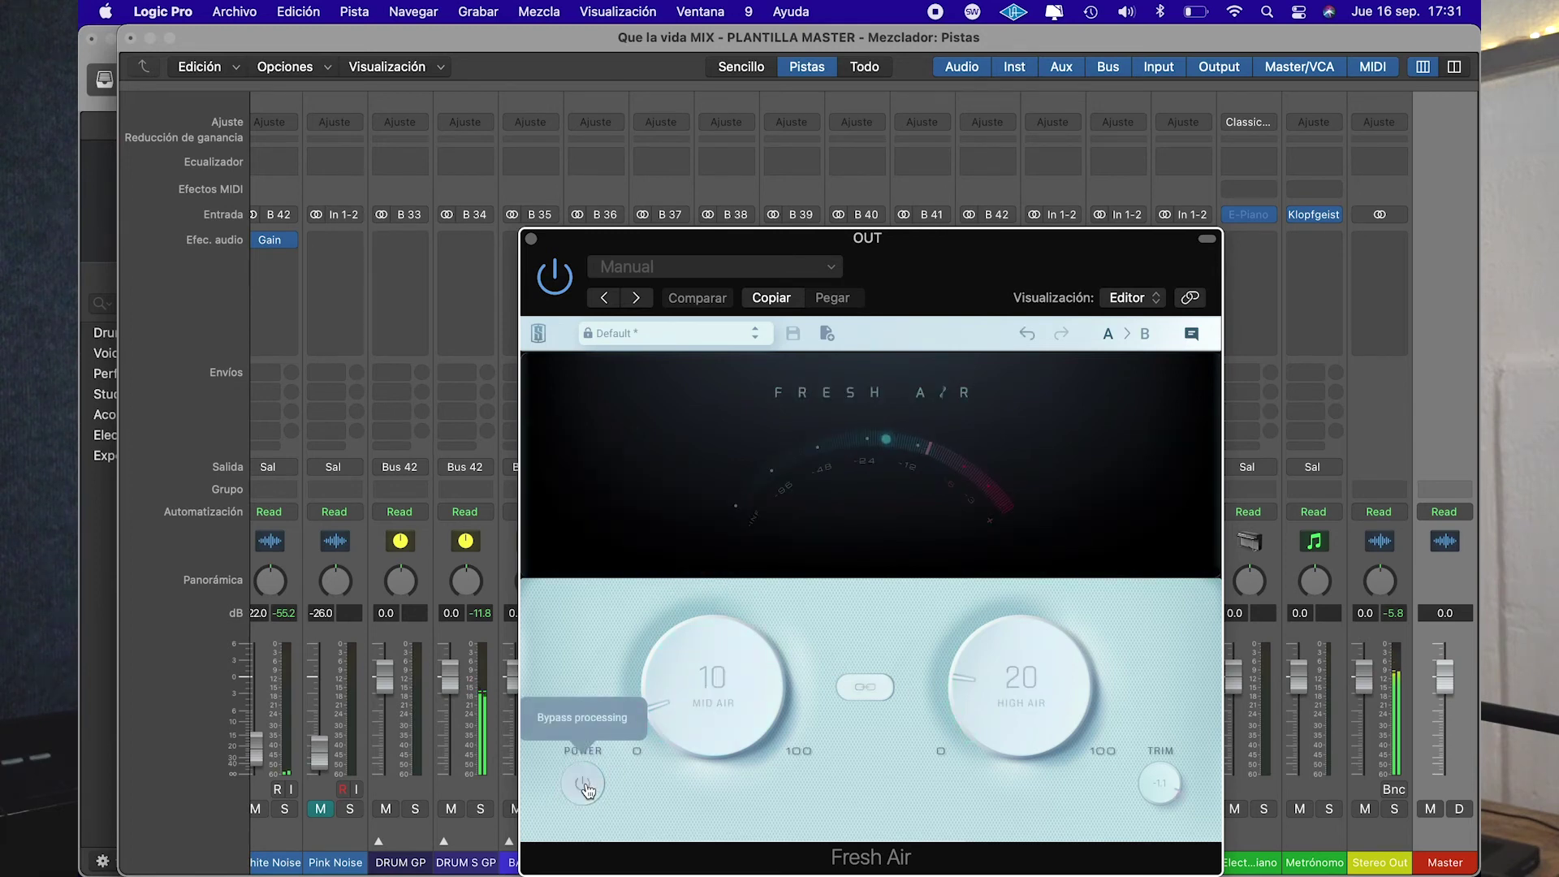
click(583, 784)
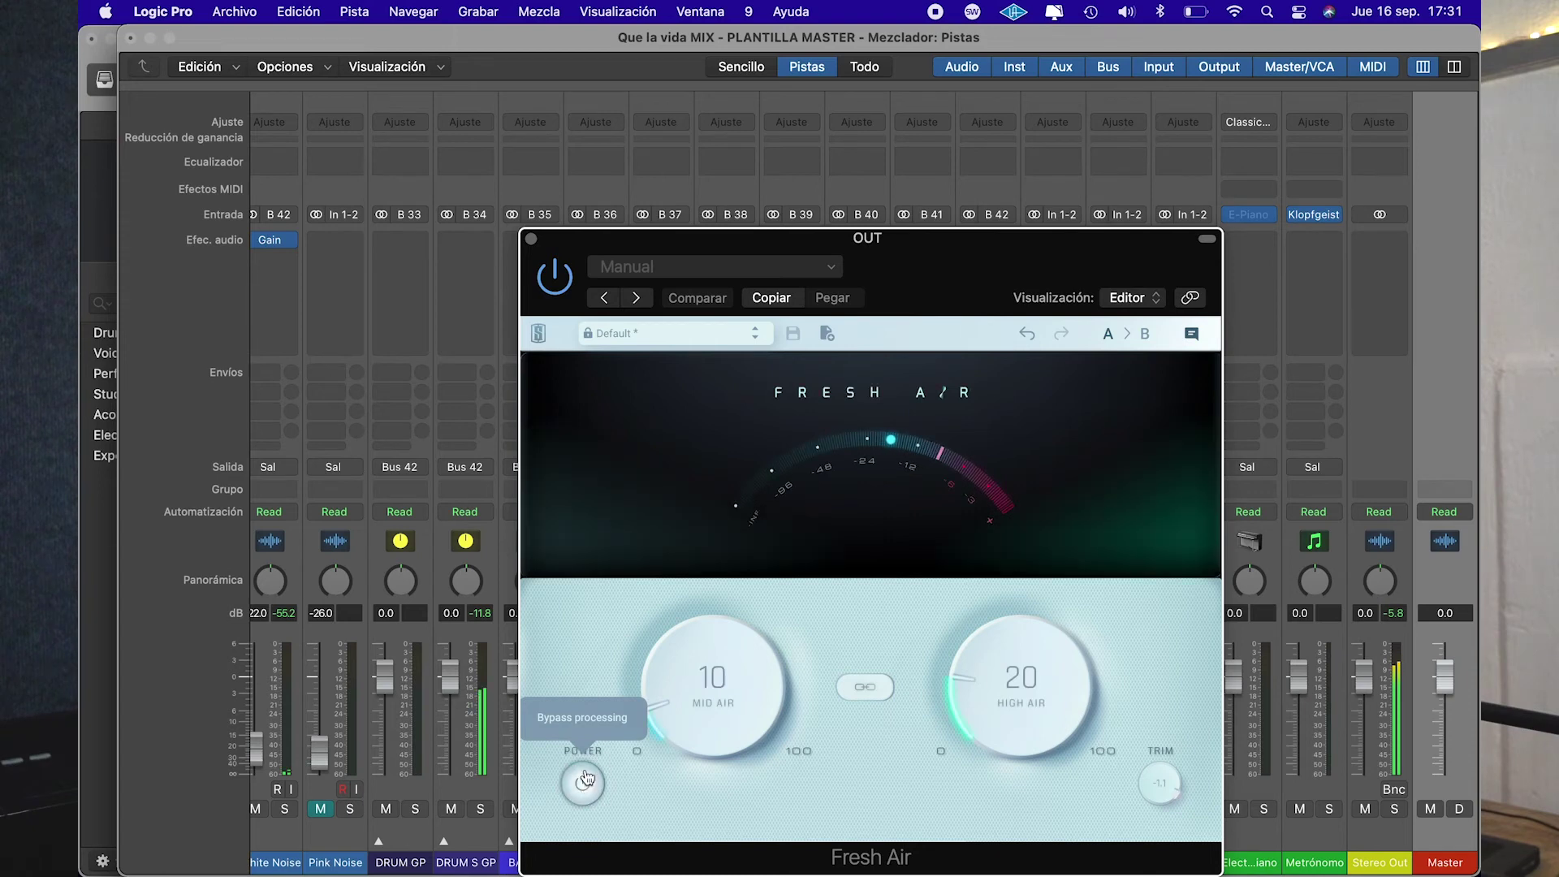
click(532, 240)
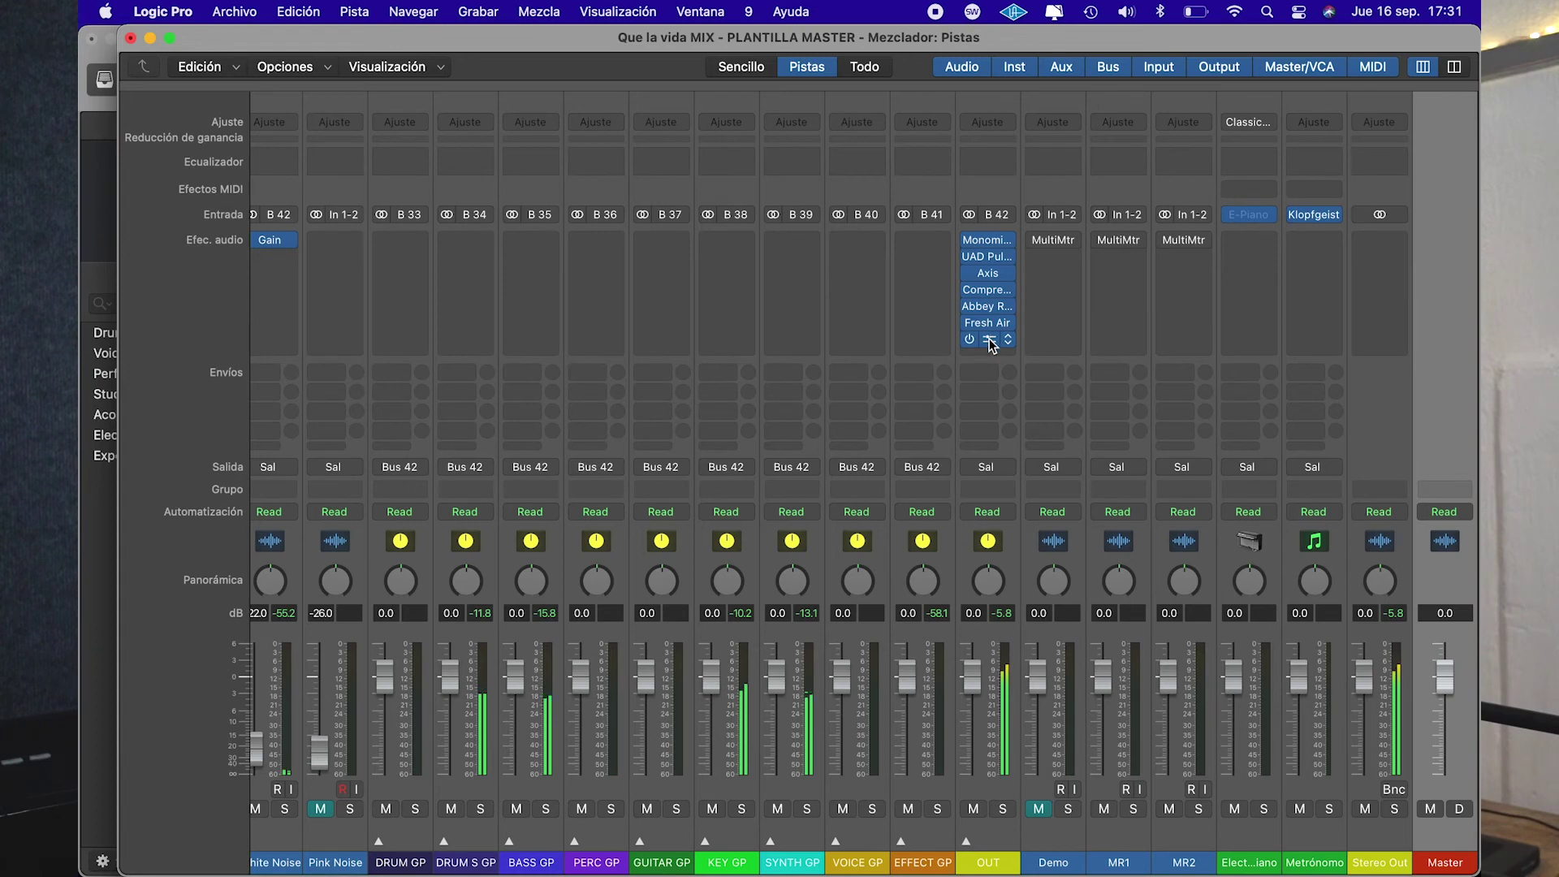
Check the OUT channel's MultiMeter in its Goniometer and Analyzer views and close its window
click(989, 340)
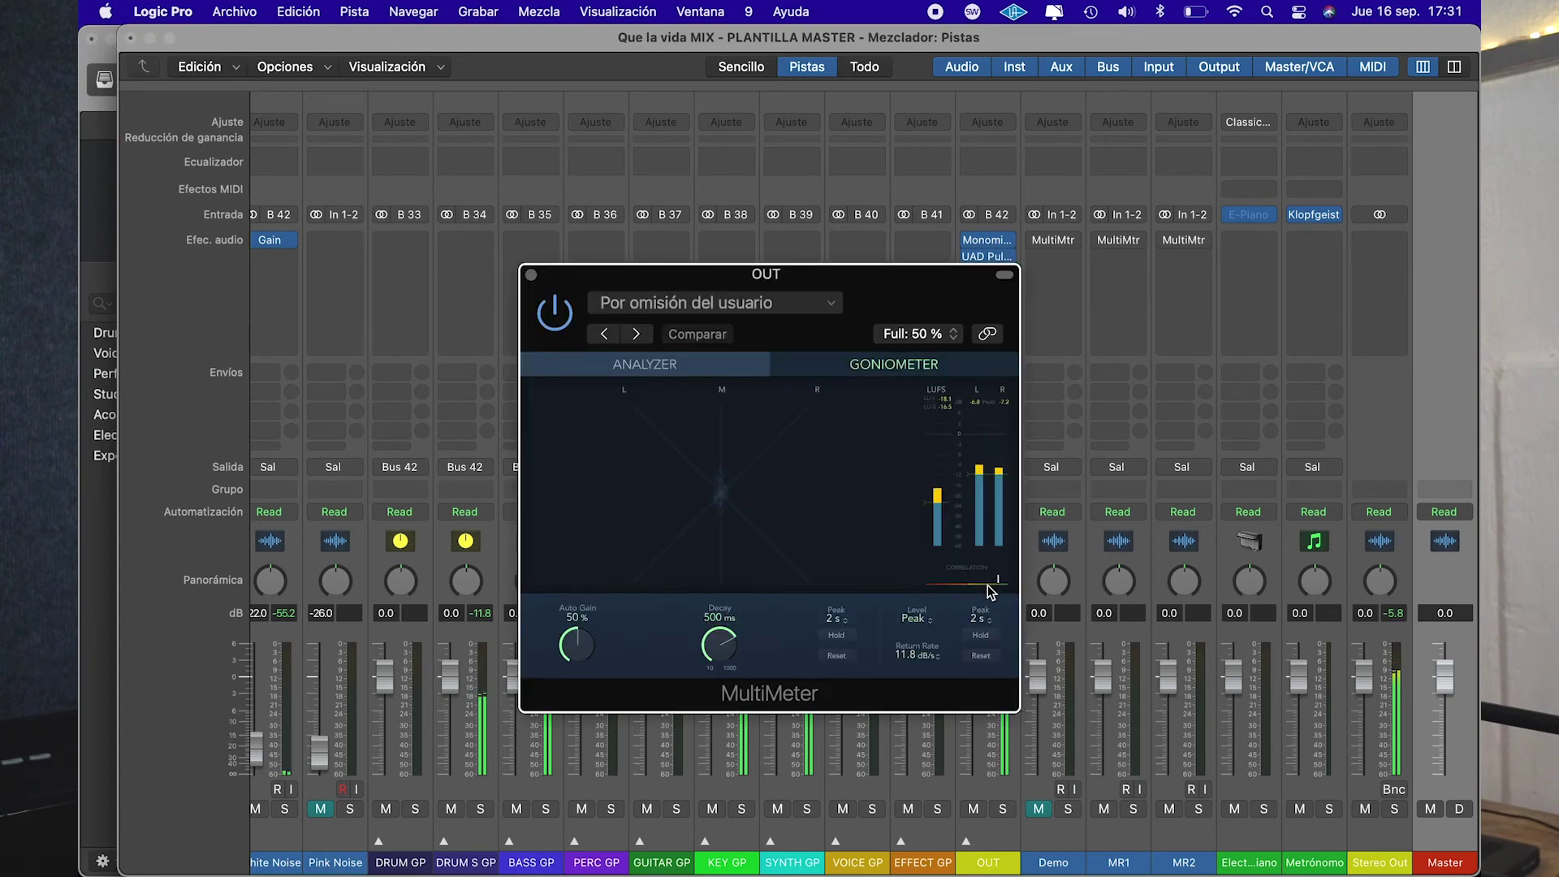
click(671, 367)
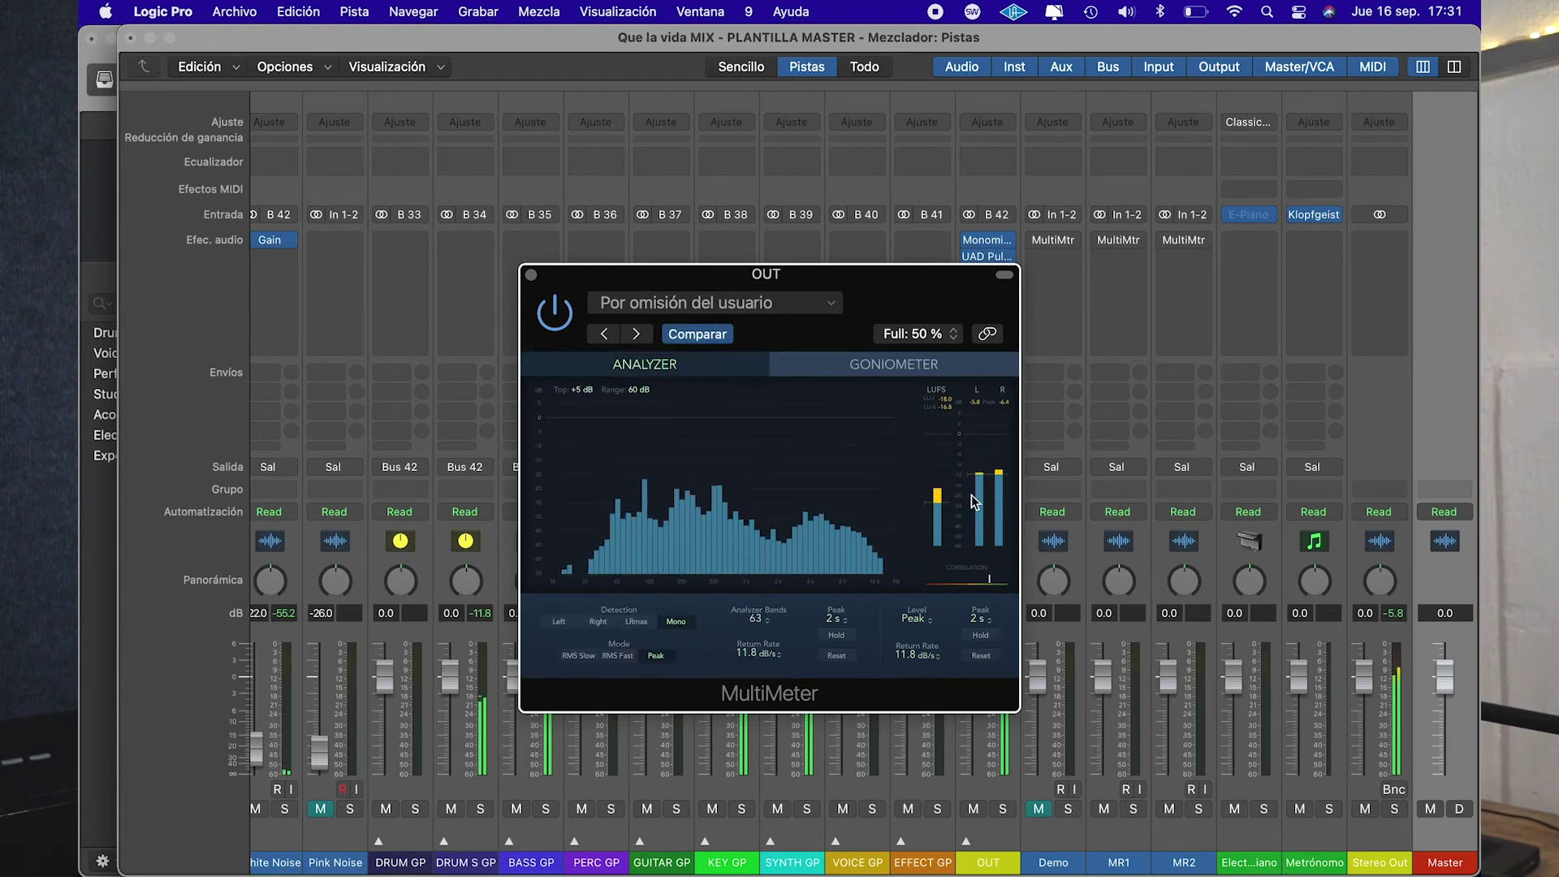
click(532, 273)
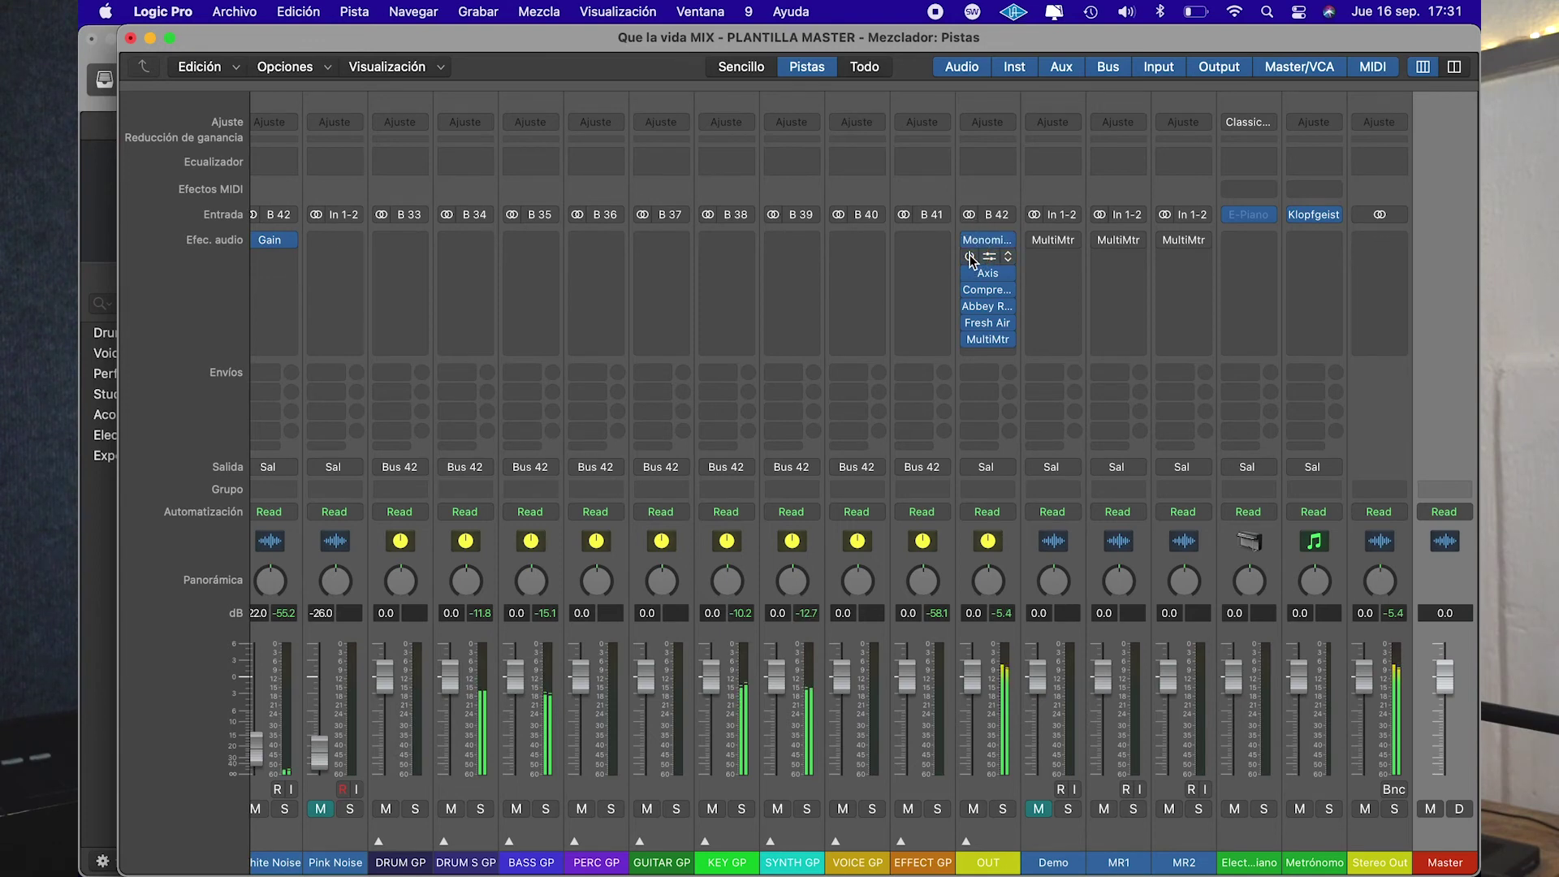
Move the playhead in the arrangement to about bar 69 and return to the mixer
click(970, 257)
click(112, 526)
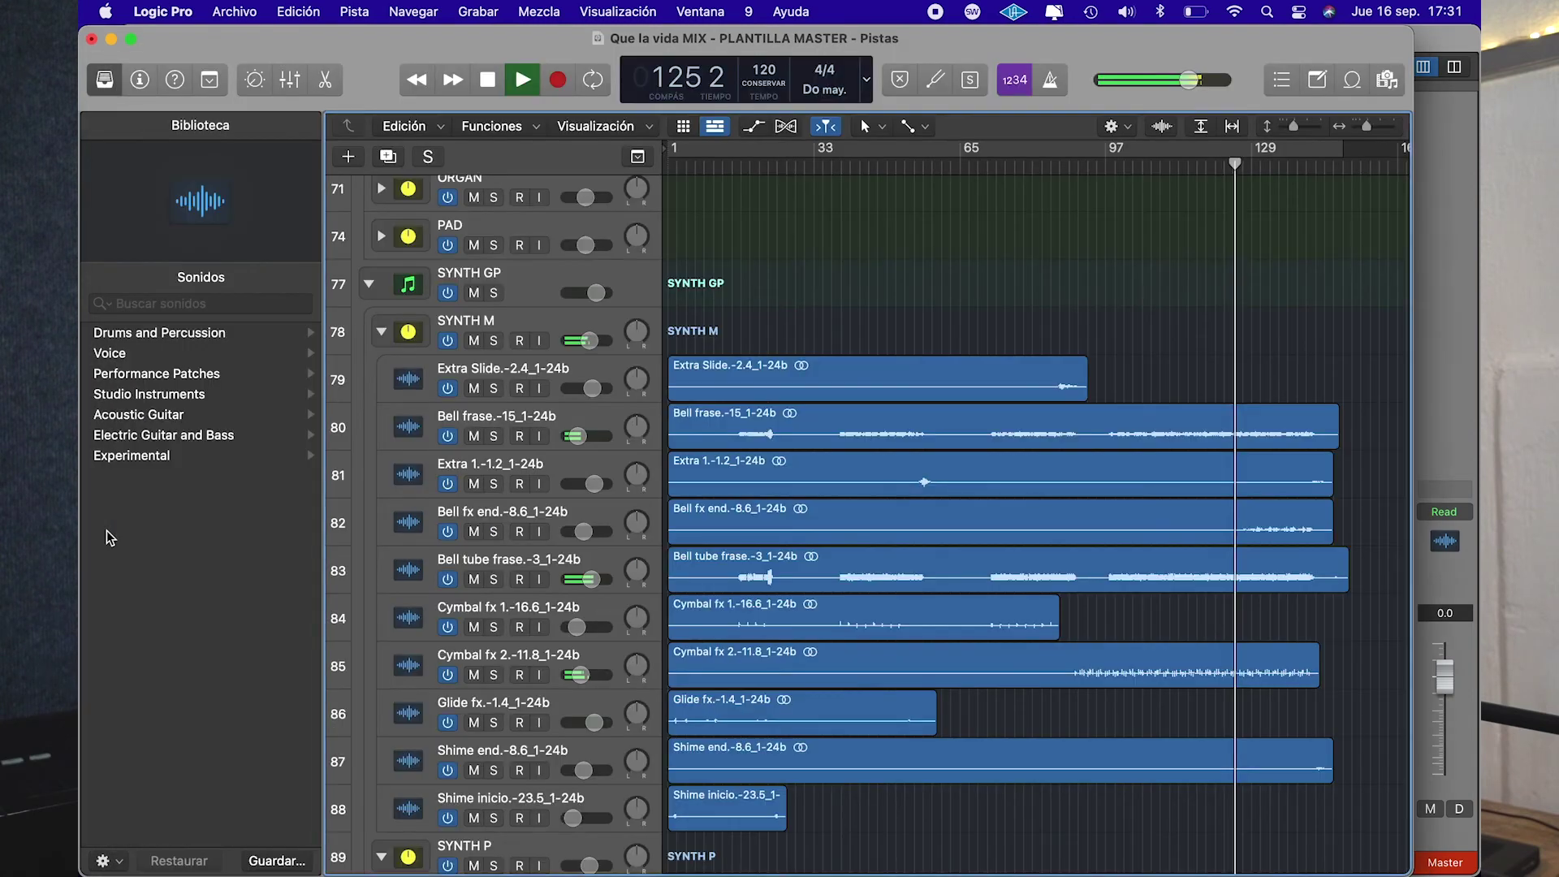
click(986, 168)
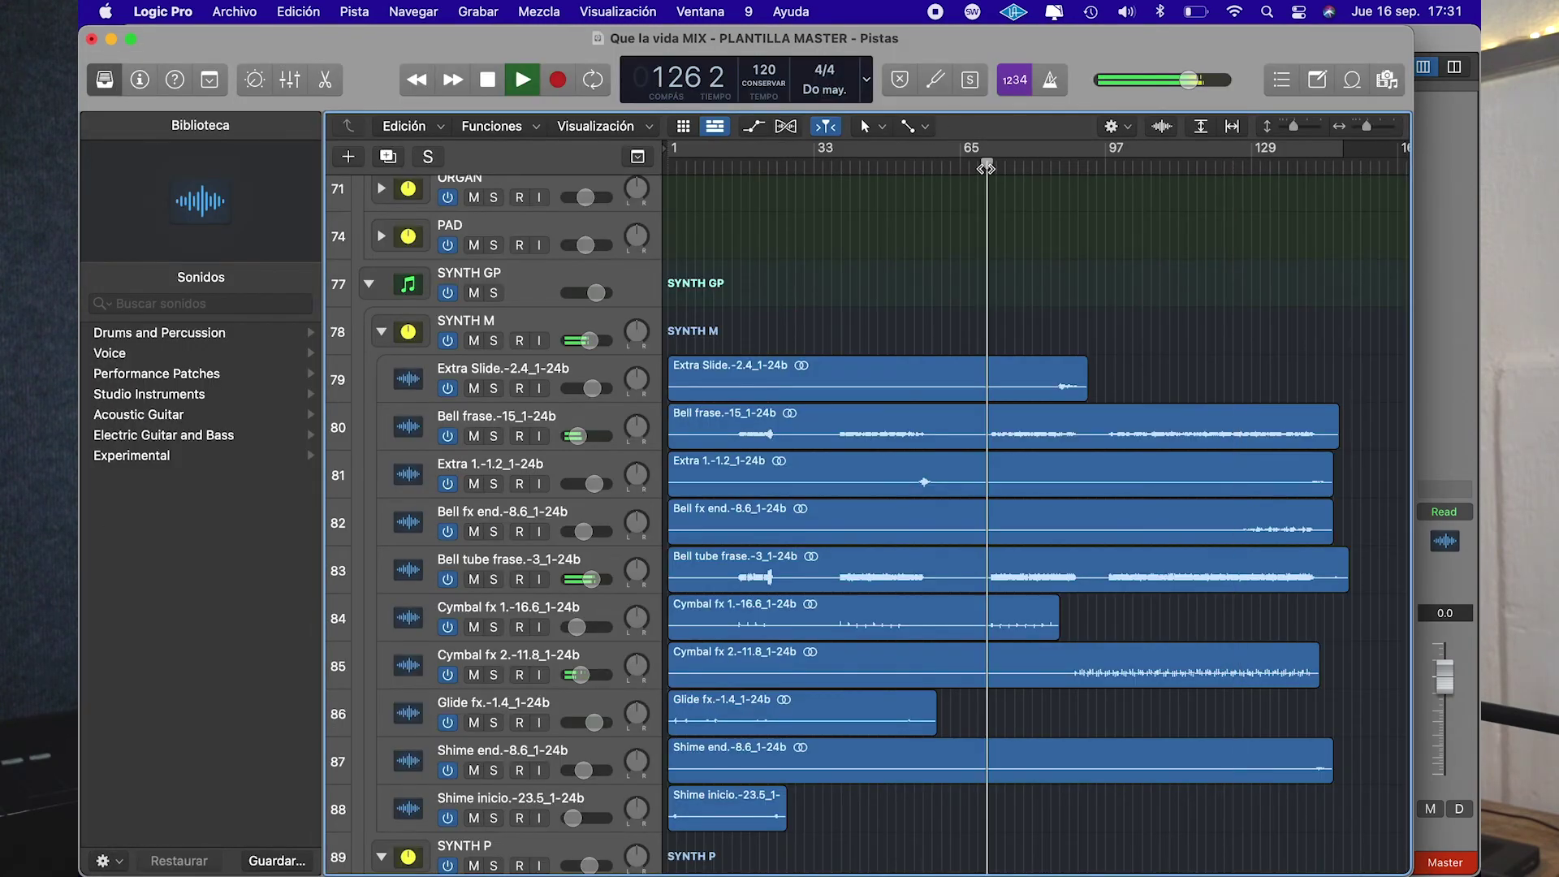
click(1441, 41)
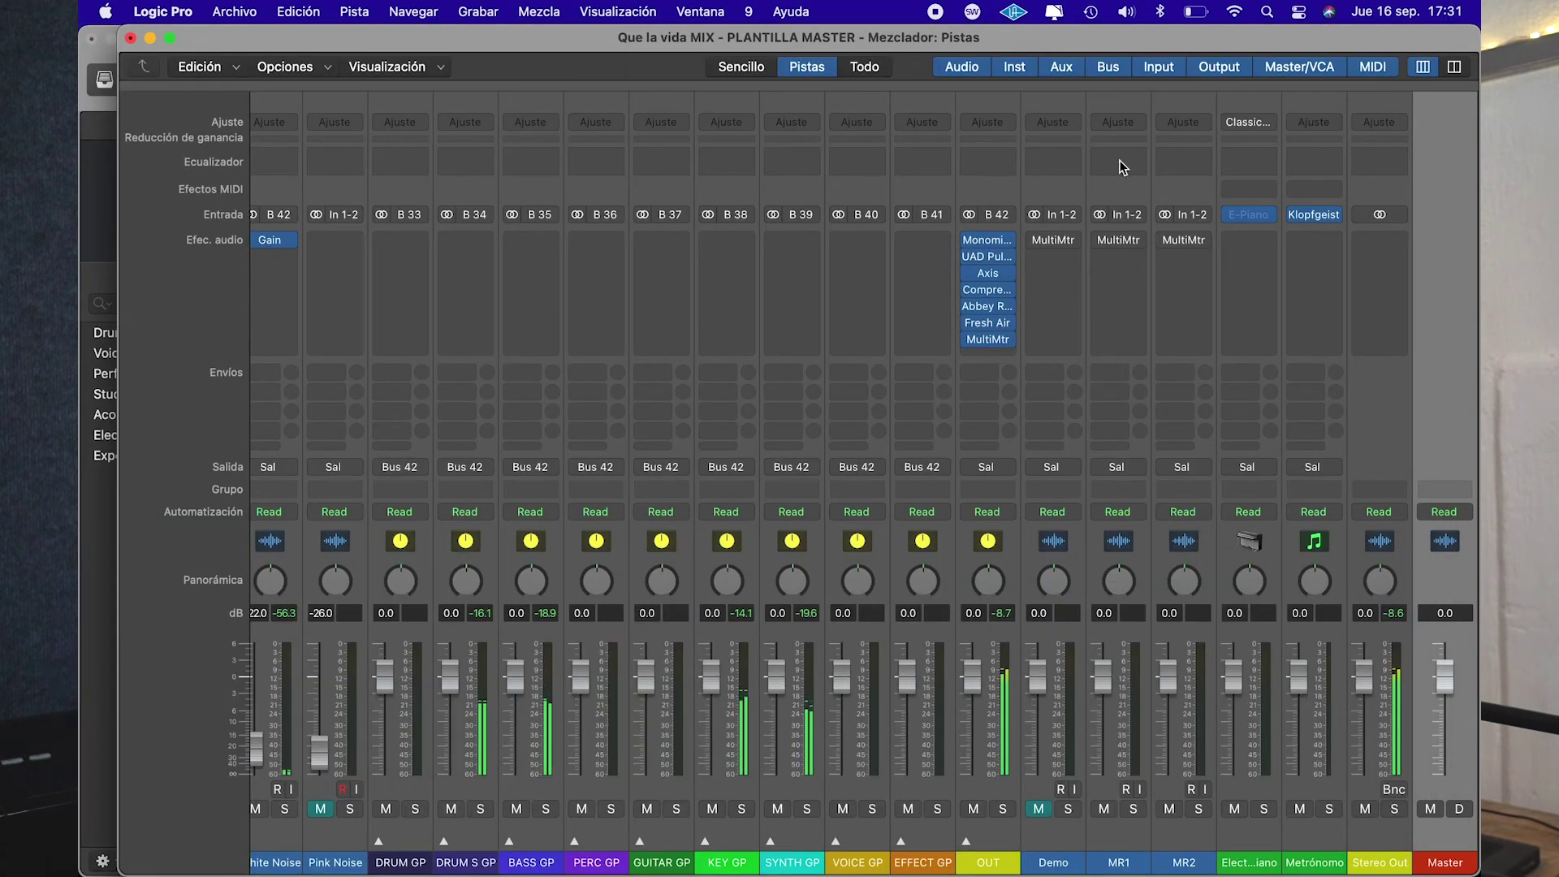
Bring the group tracks near the end of the arrangement into view and select the OUT channel in the mixer
mouse_move(968, 248)
click(119, 531)
scroll(631, 605, down, 2)
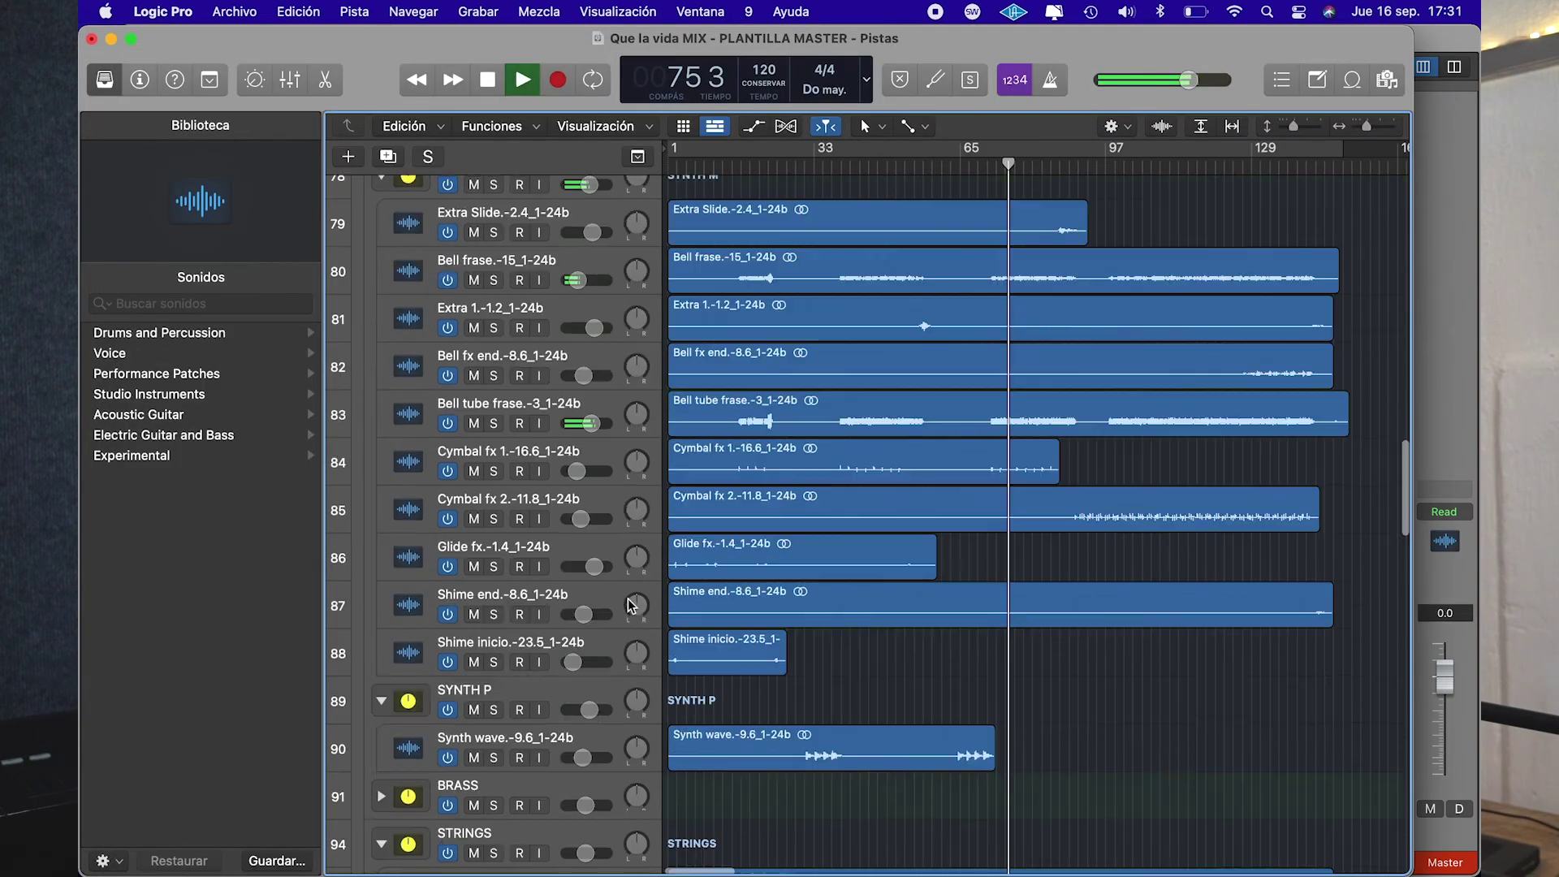
scroll(631, 605, down, 5)
click(1439, 46)
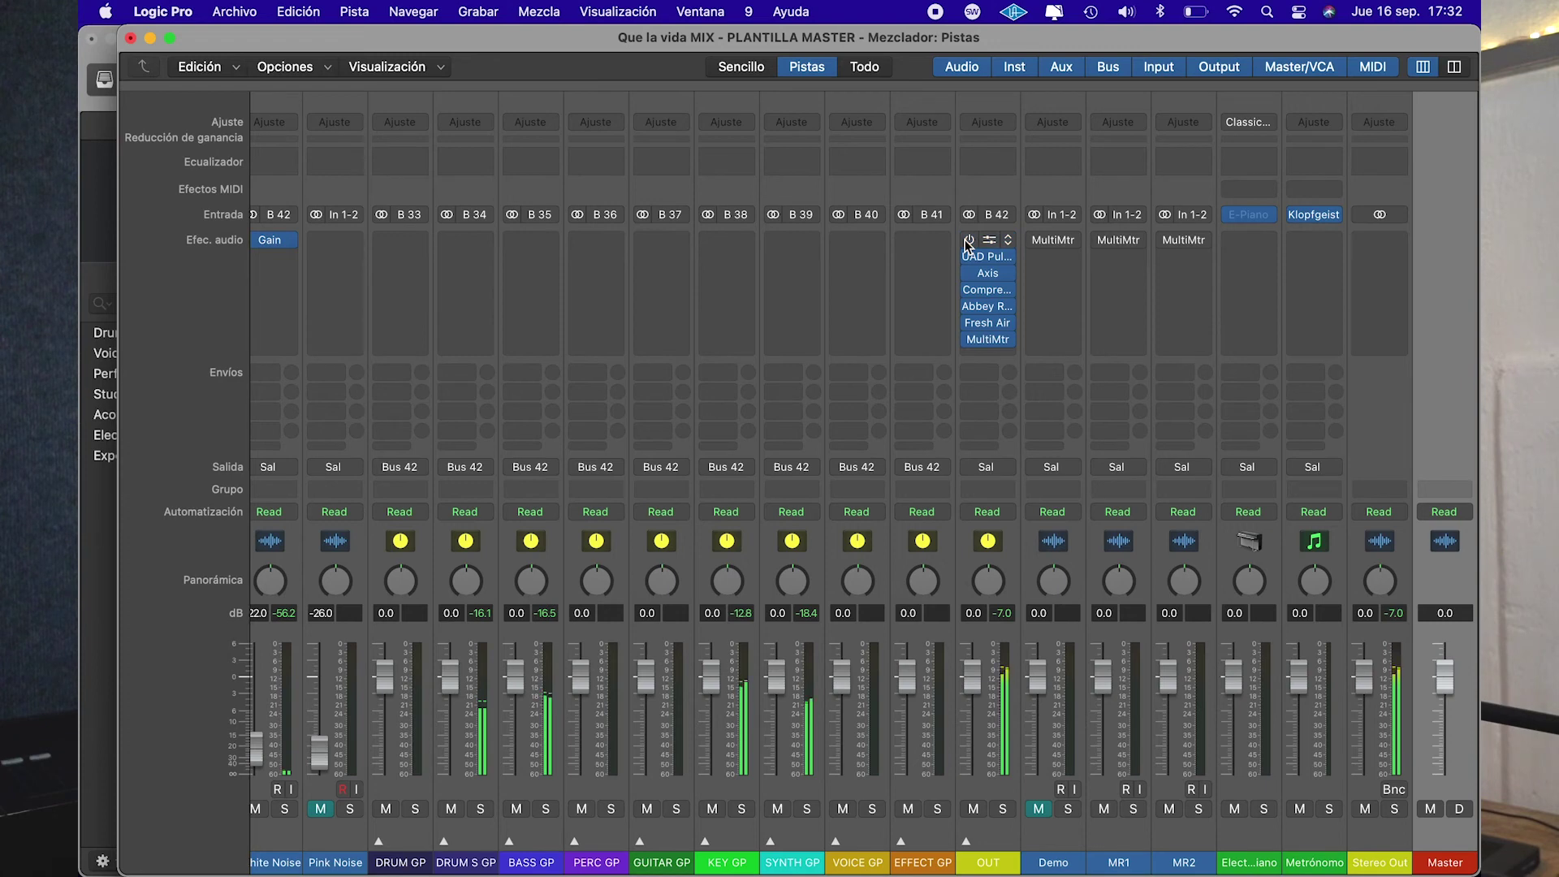
click(981, 188)
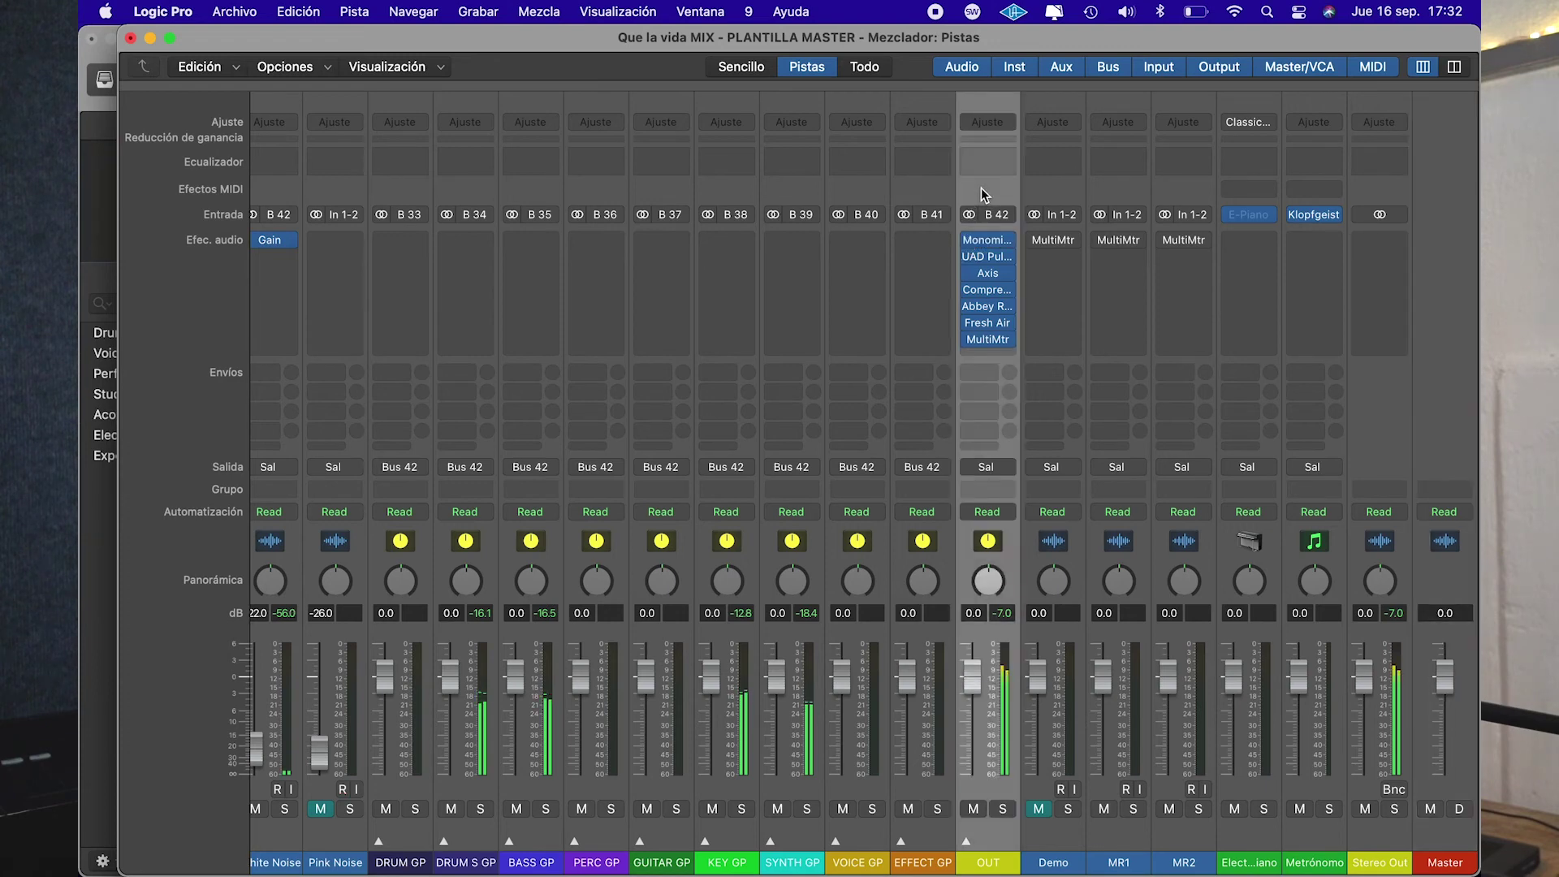
Compare the mix with the OUT channel's plug-ins bypassed and active, from Monomi through Fresh Air, leaving MultiMeter on
mouse_move(972, 246)
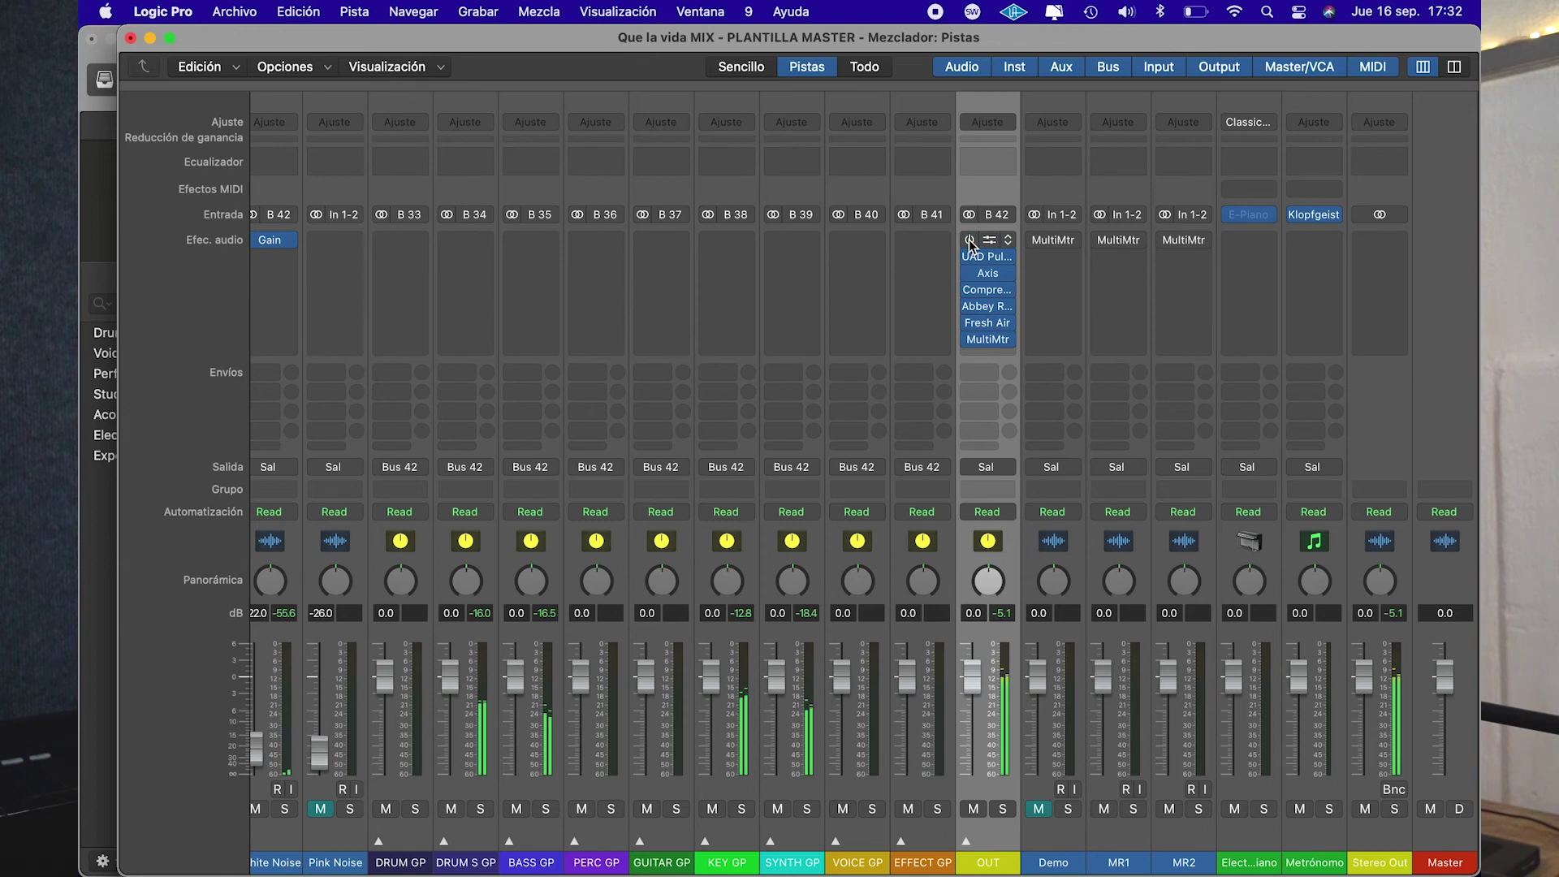
click(970, 241)
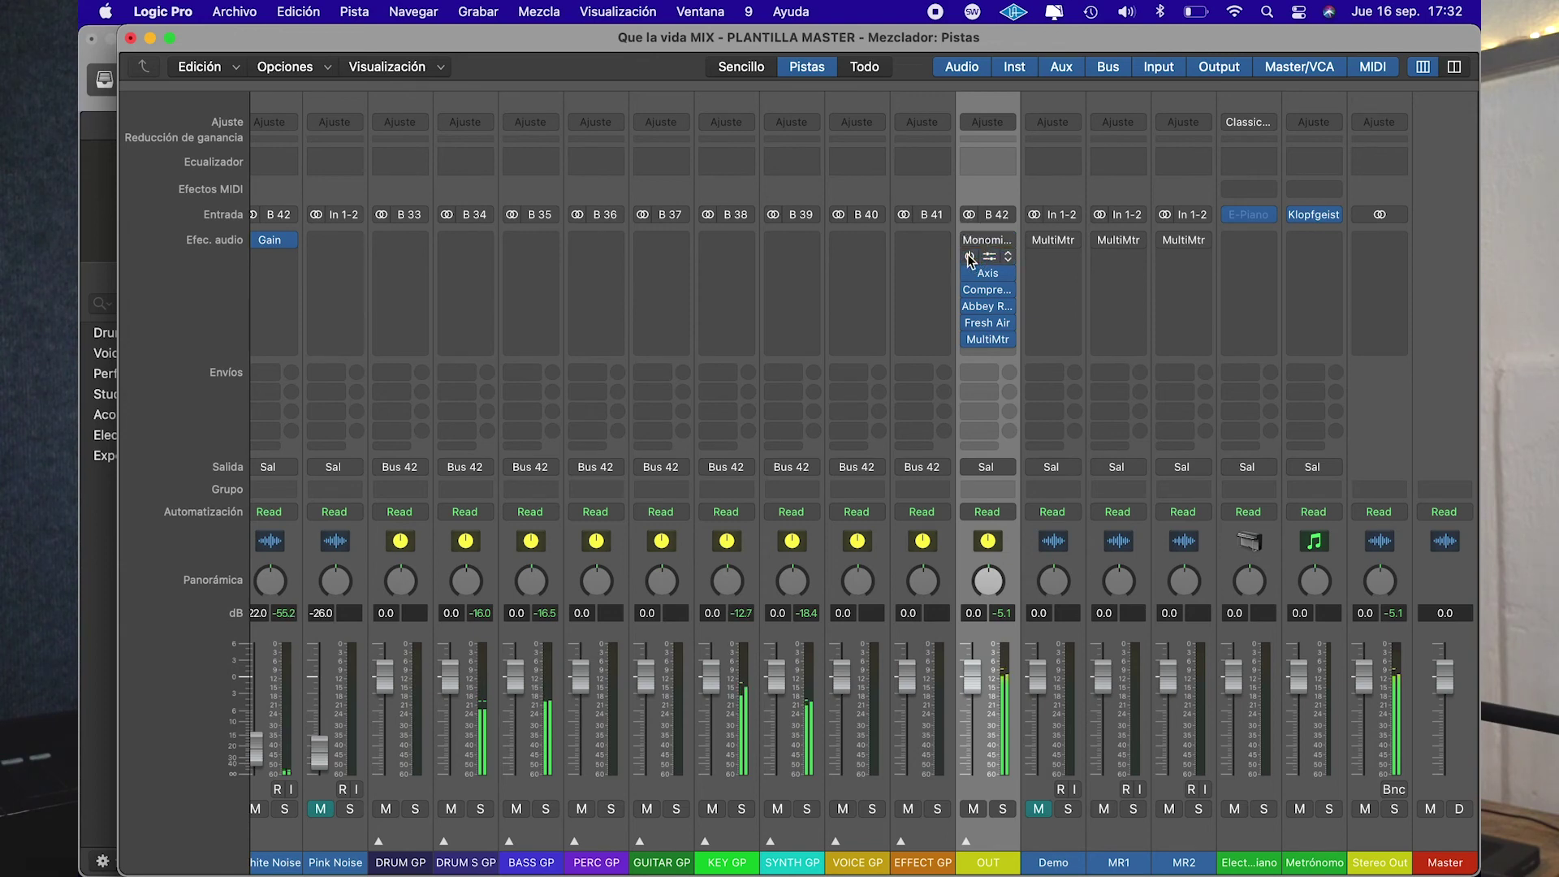
click(969, 296)
click(966, 292)
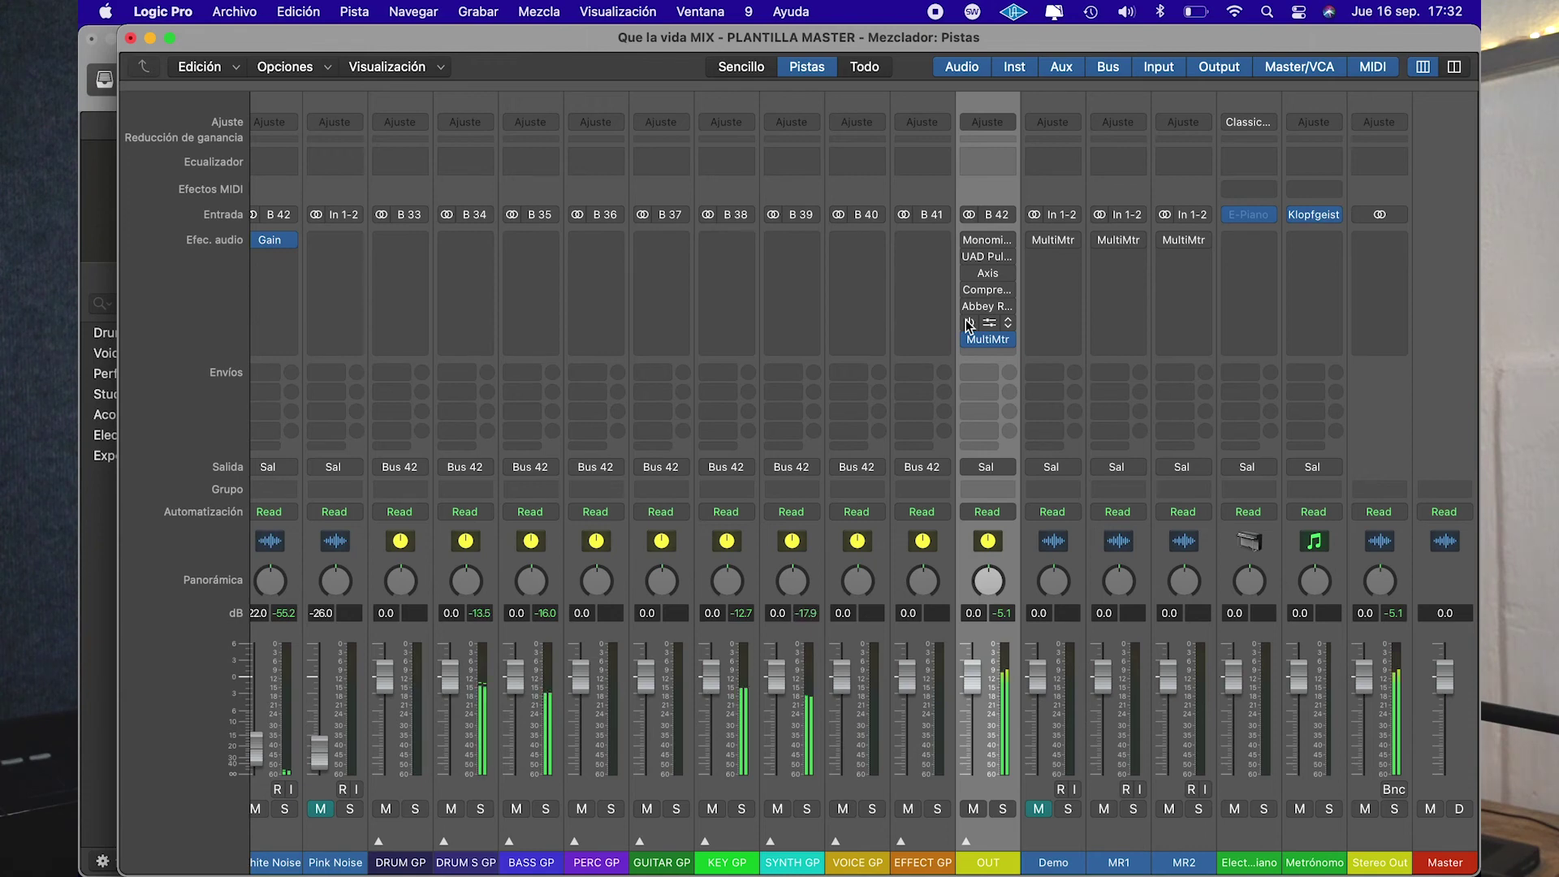
click(967, 306)
click(969, 289)
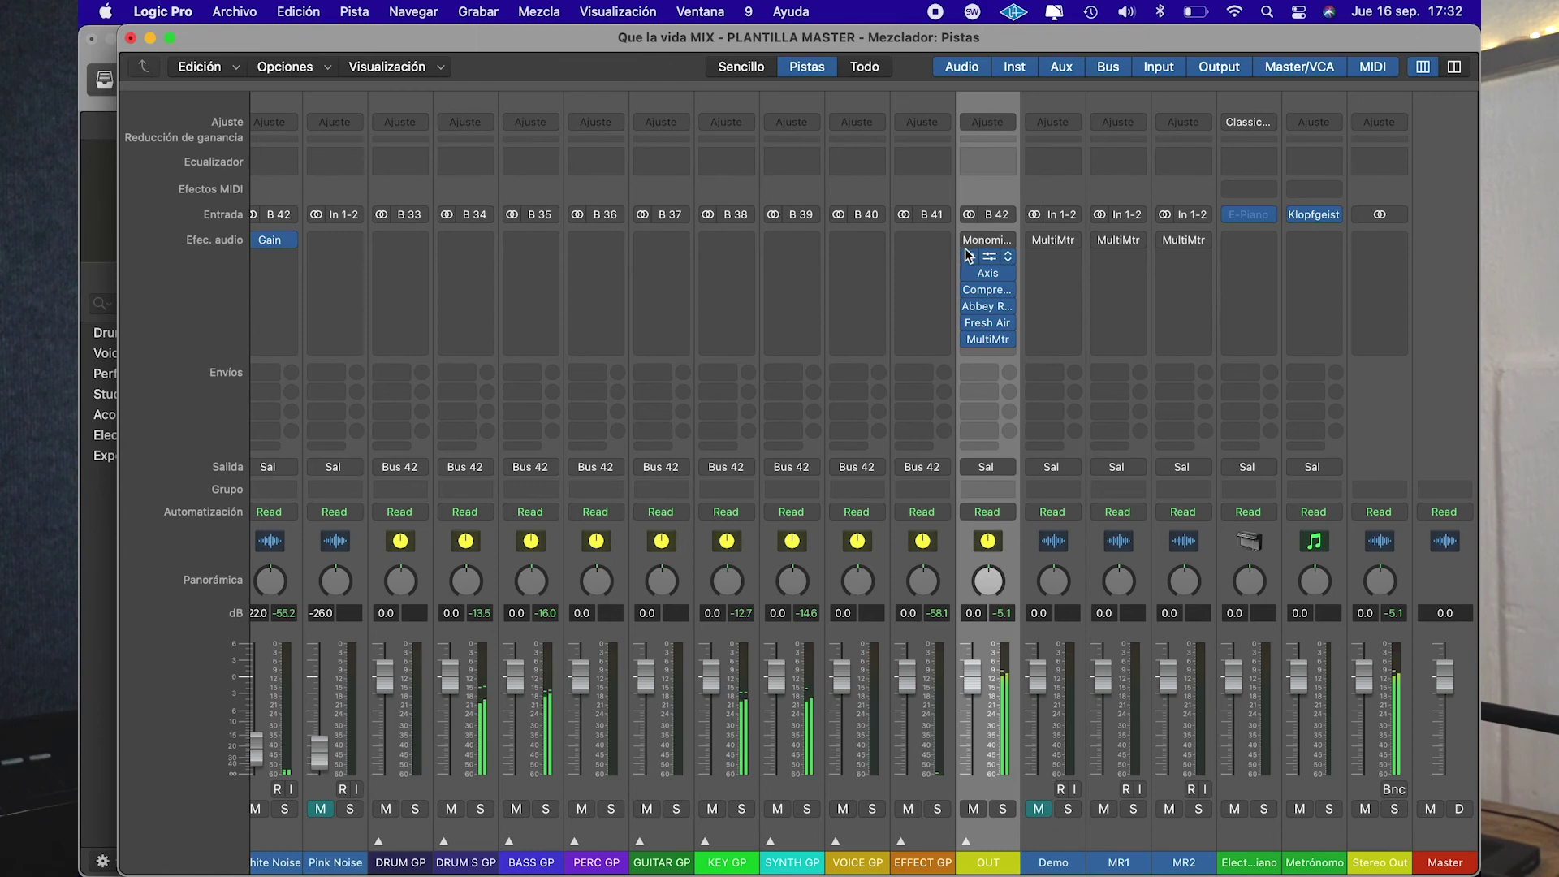
click(969, 239)
click(969, 240)
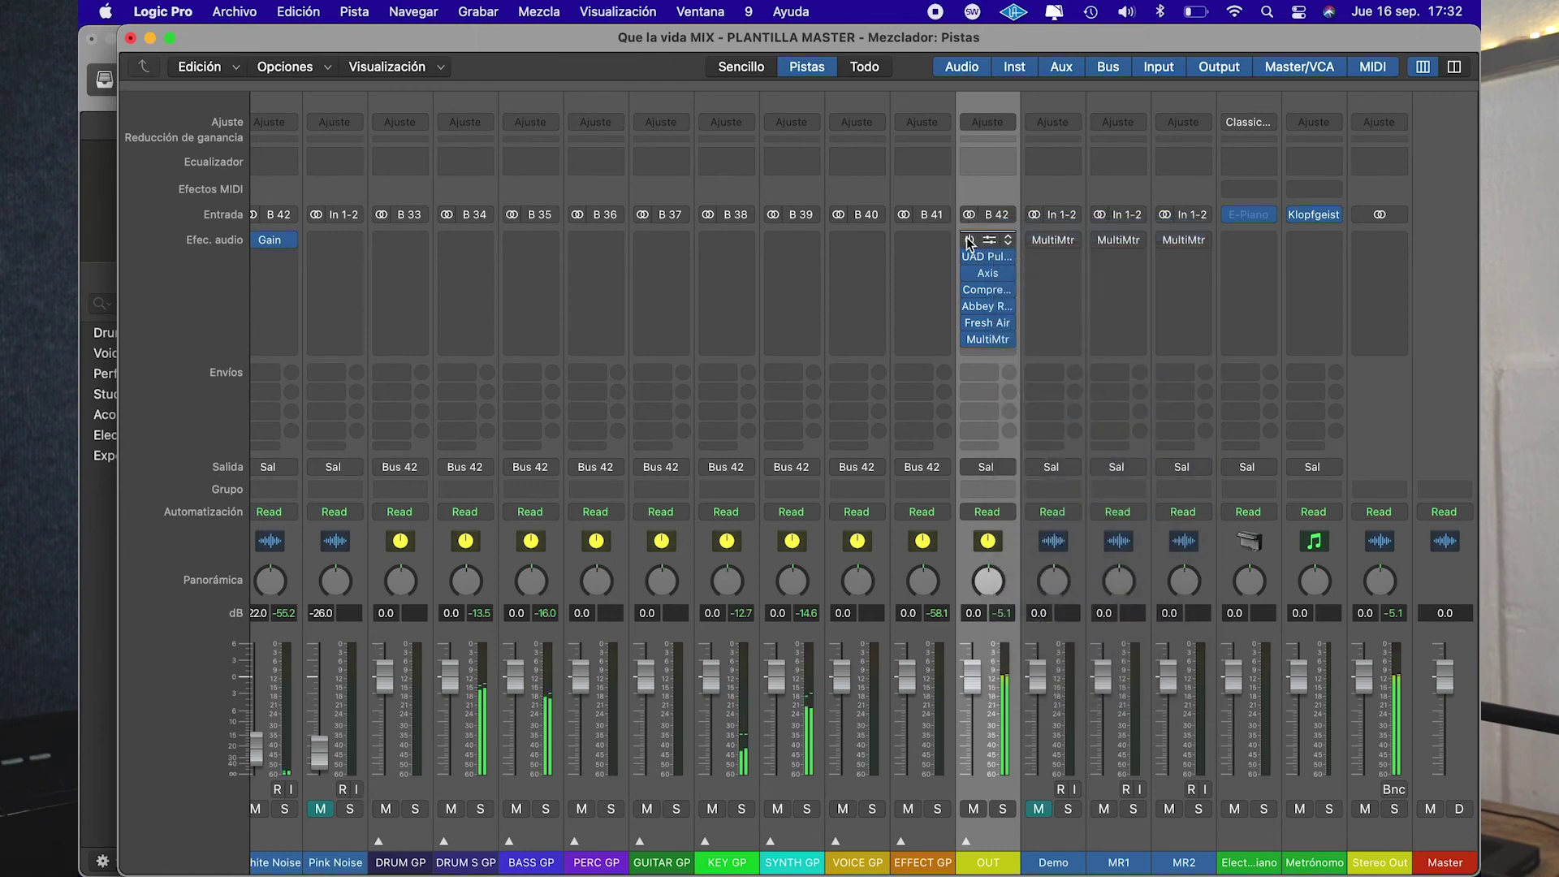
Review the arrangement from the drum tracks through bass, voice and effect tracks to the group, OUT and Demo tracks
click(104, 549)
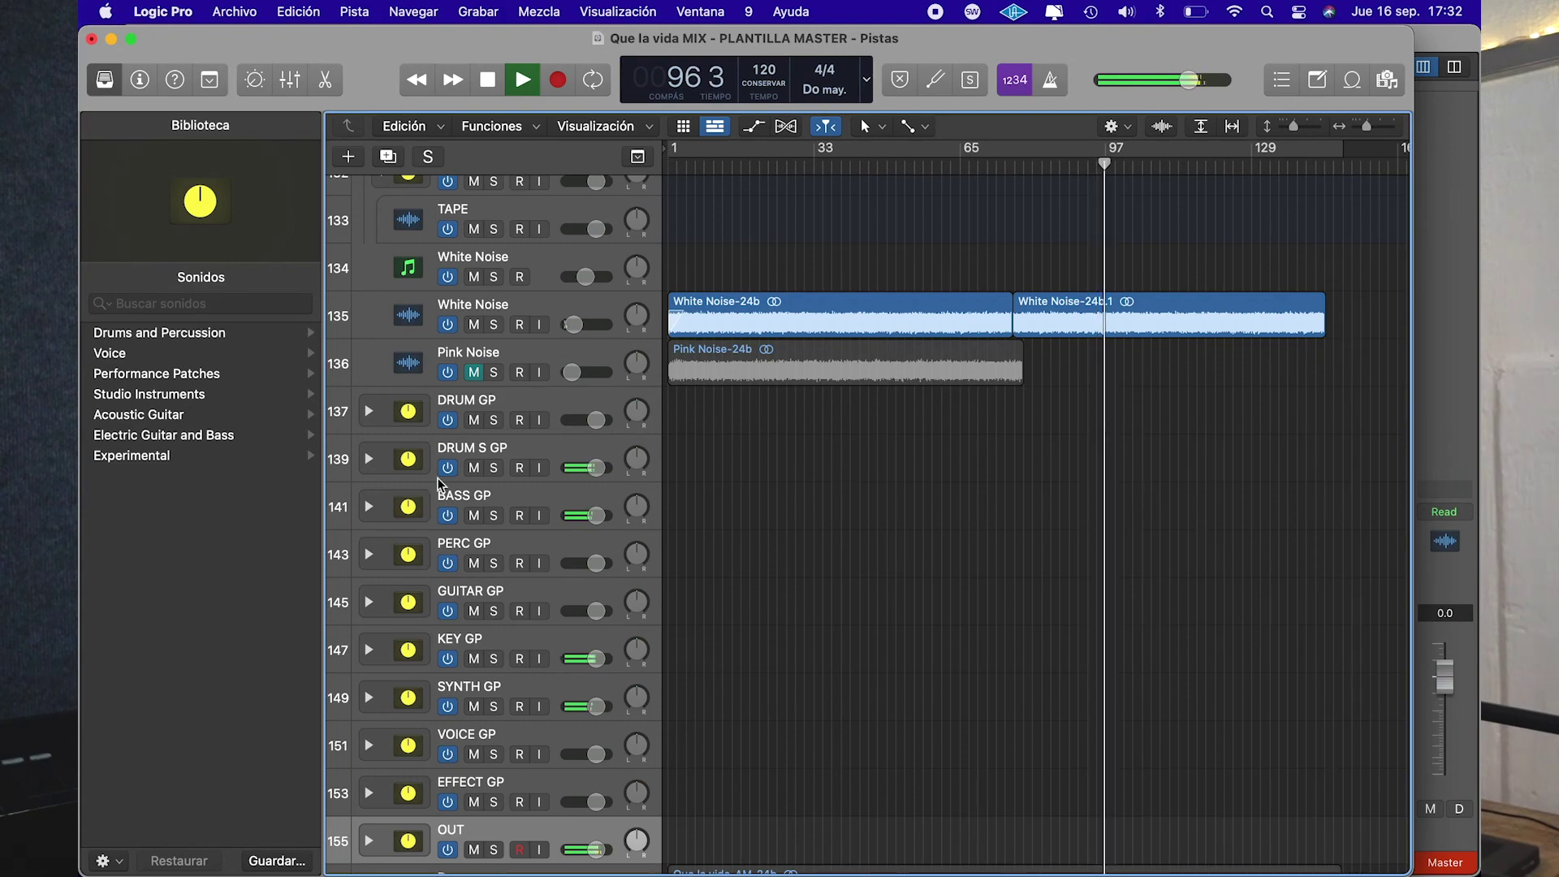
scroll(1034, 493, up, 20)
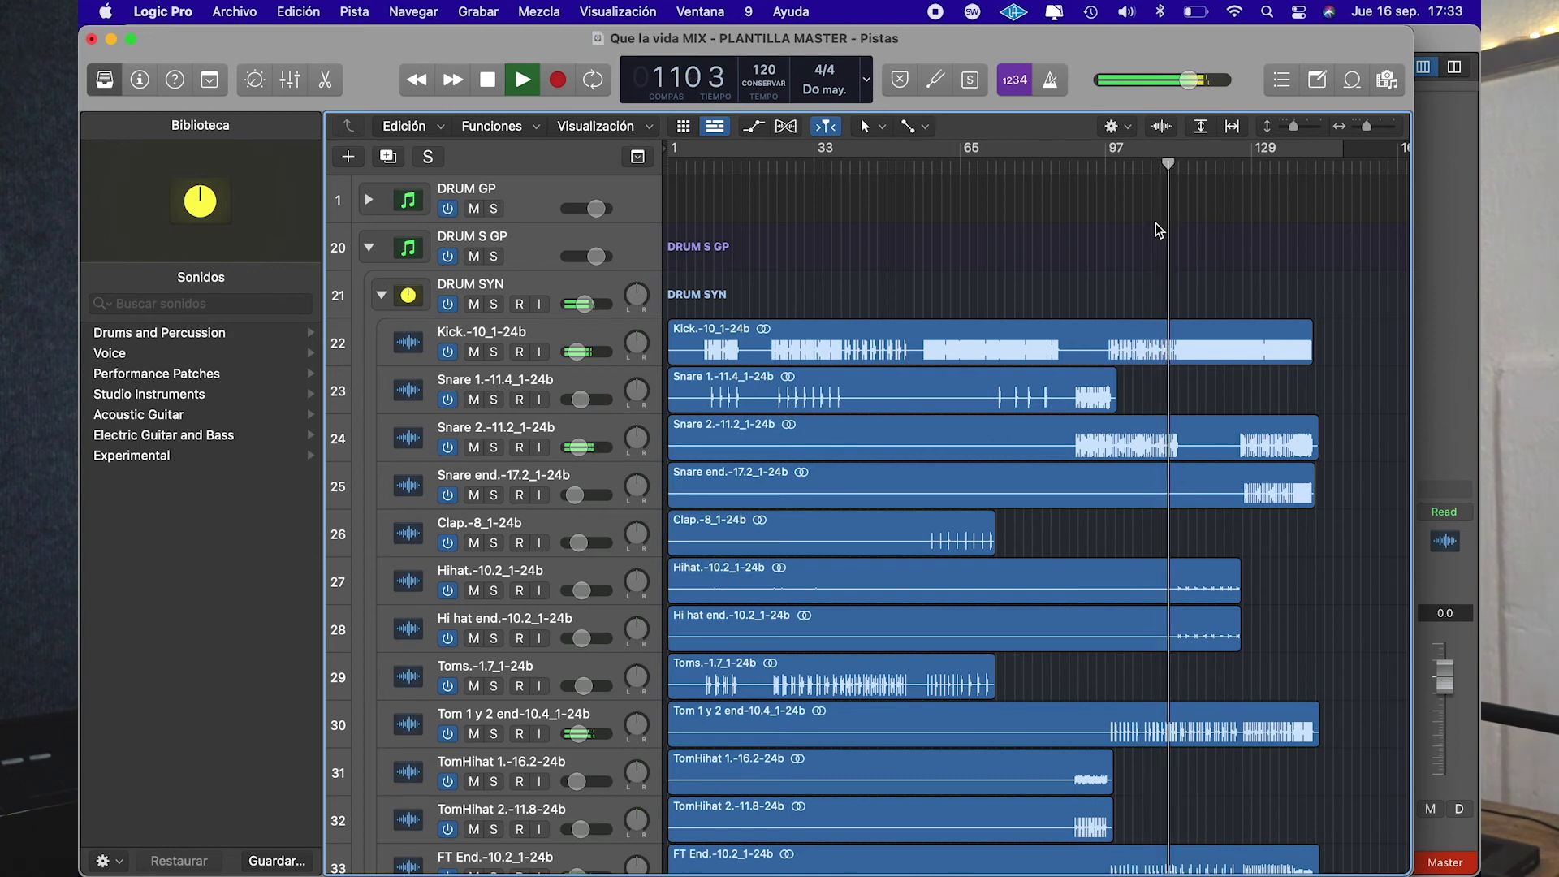
scroll(1157, 222, down, 3)
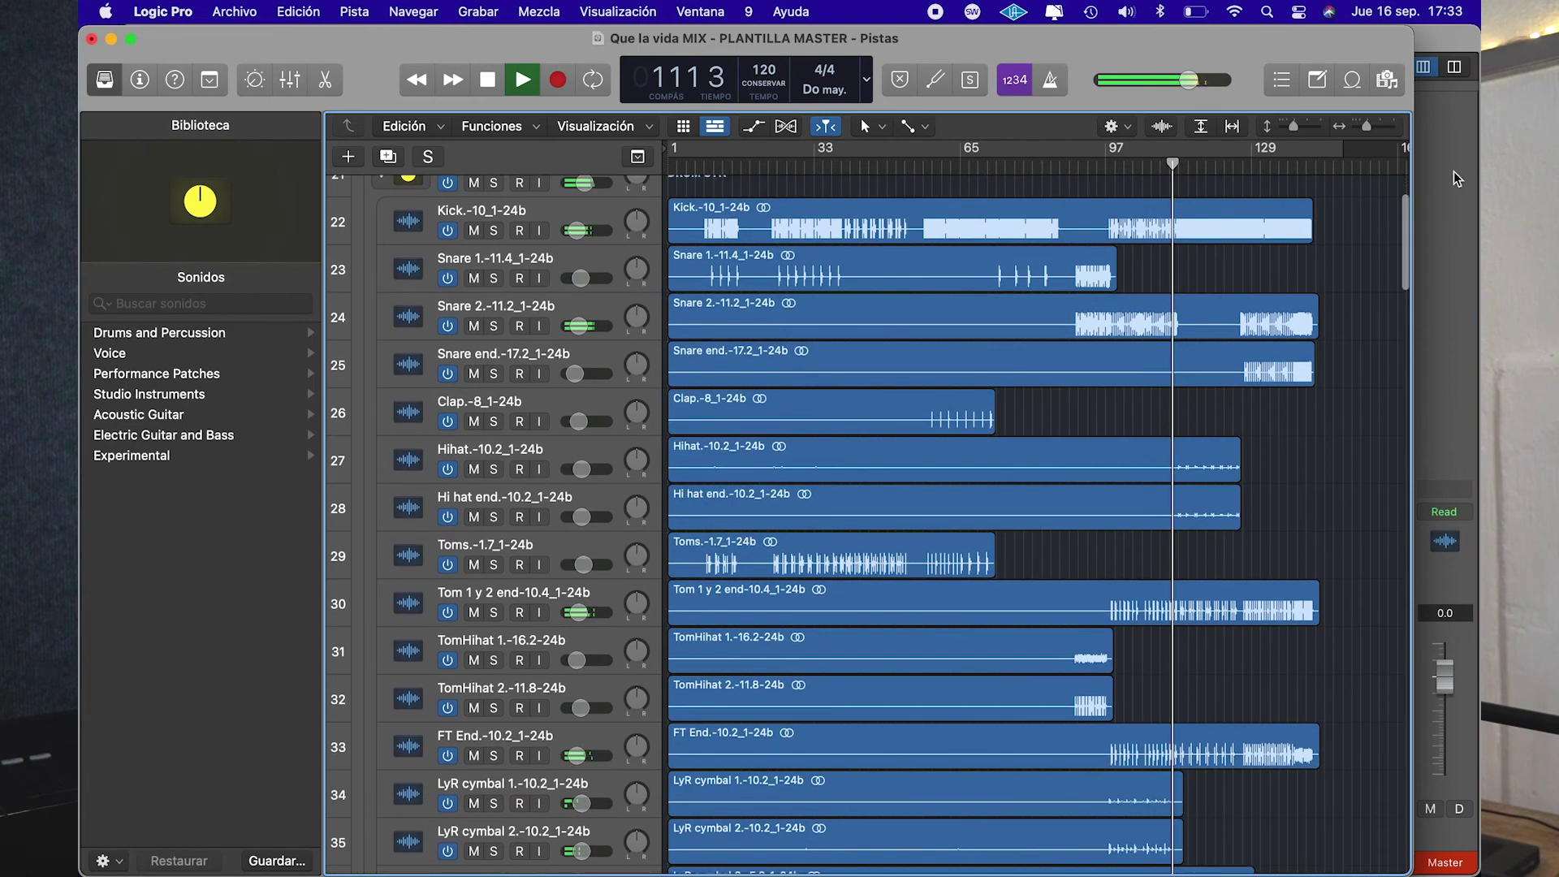
key(super+2)
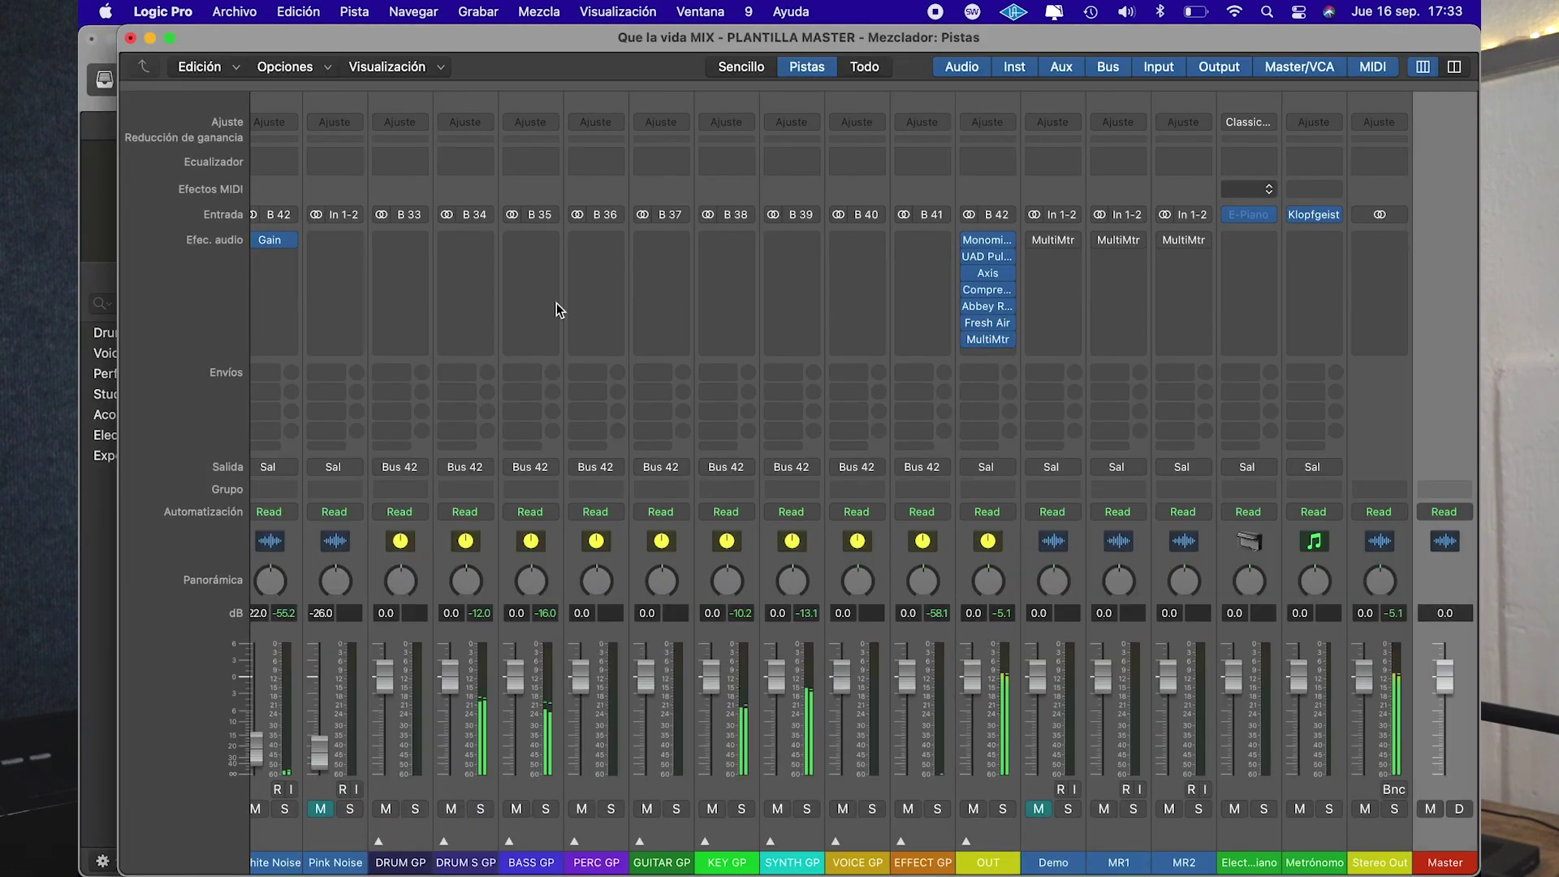
key(super+2)
scroll(578, 591, down, 10)
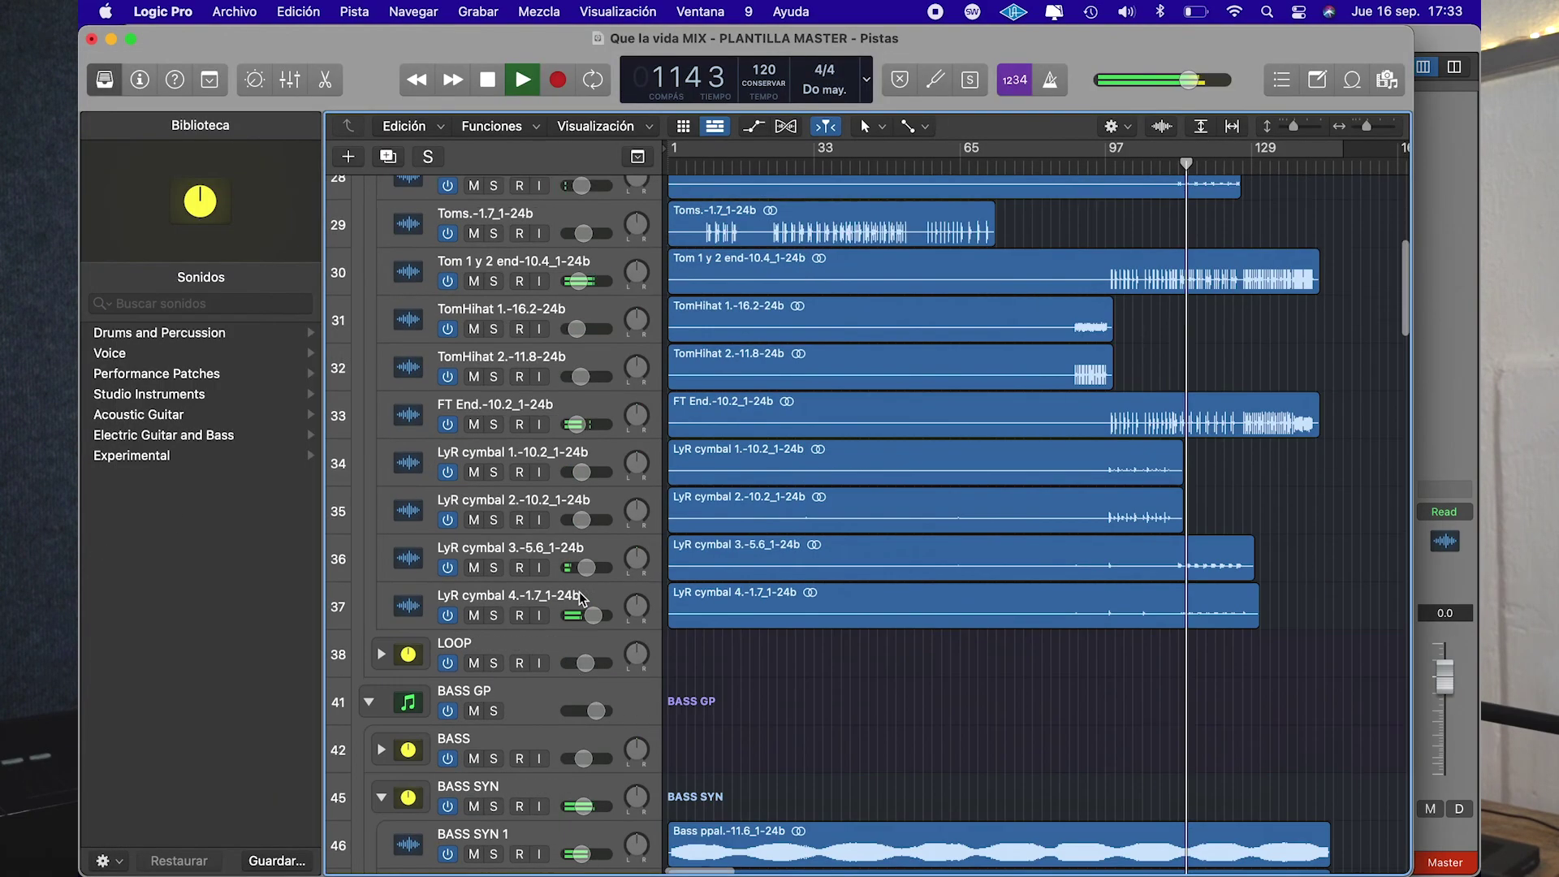
scroll(578, 592, down, 20)
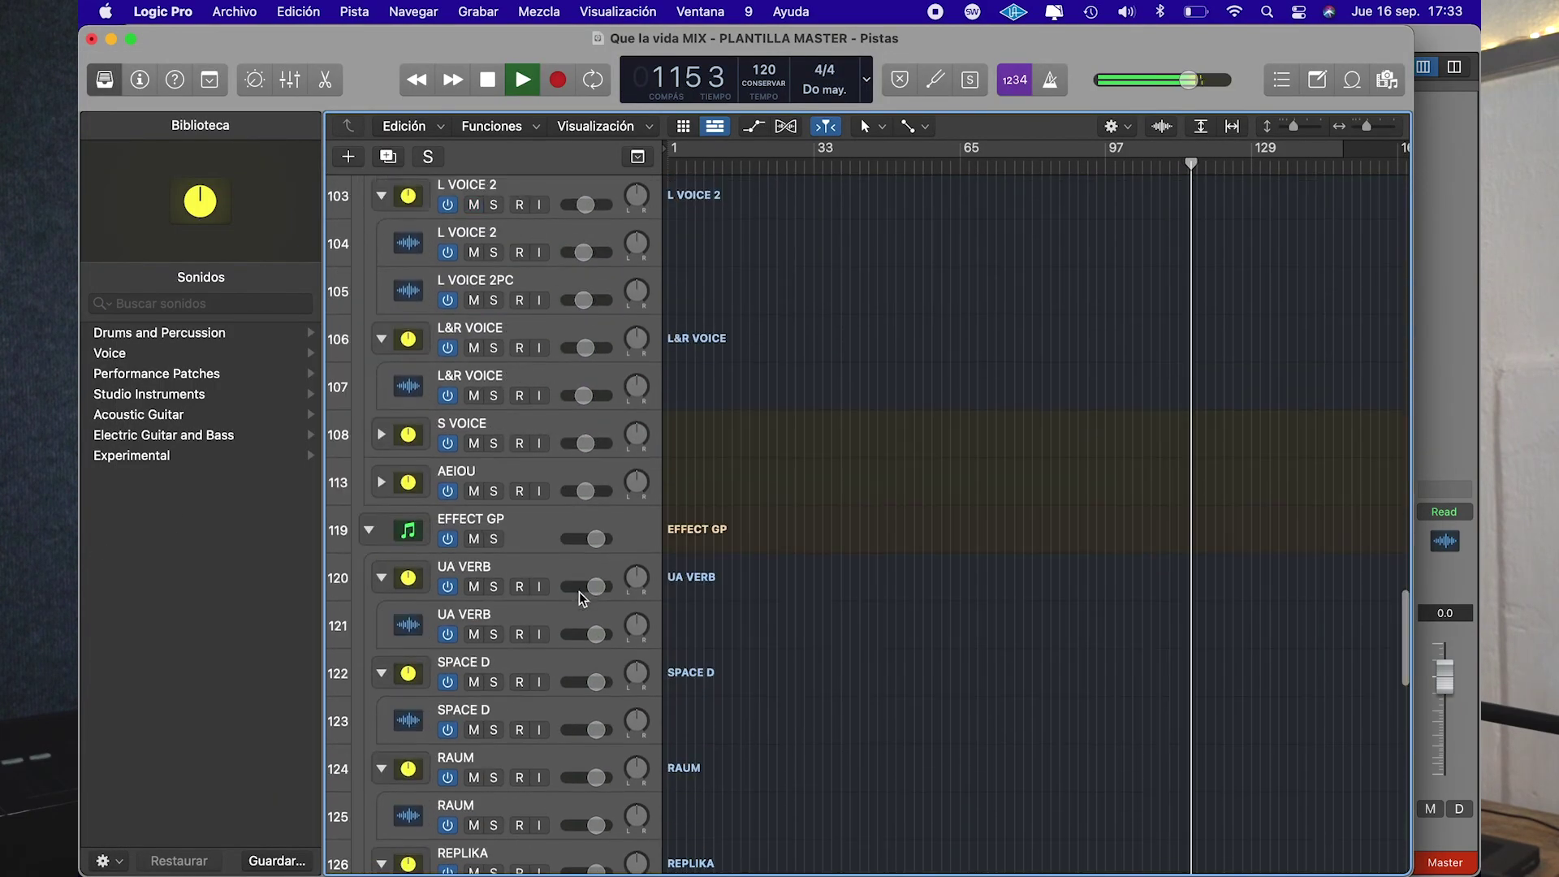
scroll(578, 592, down, 10)
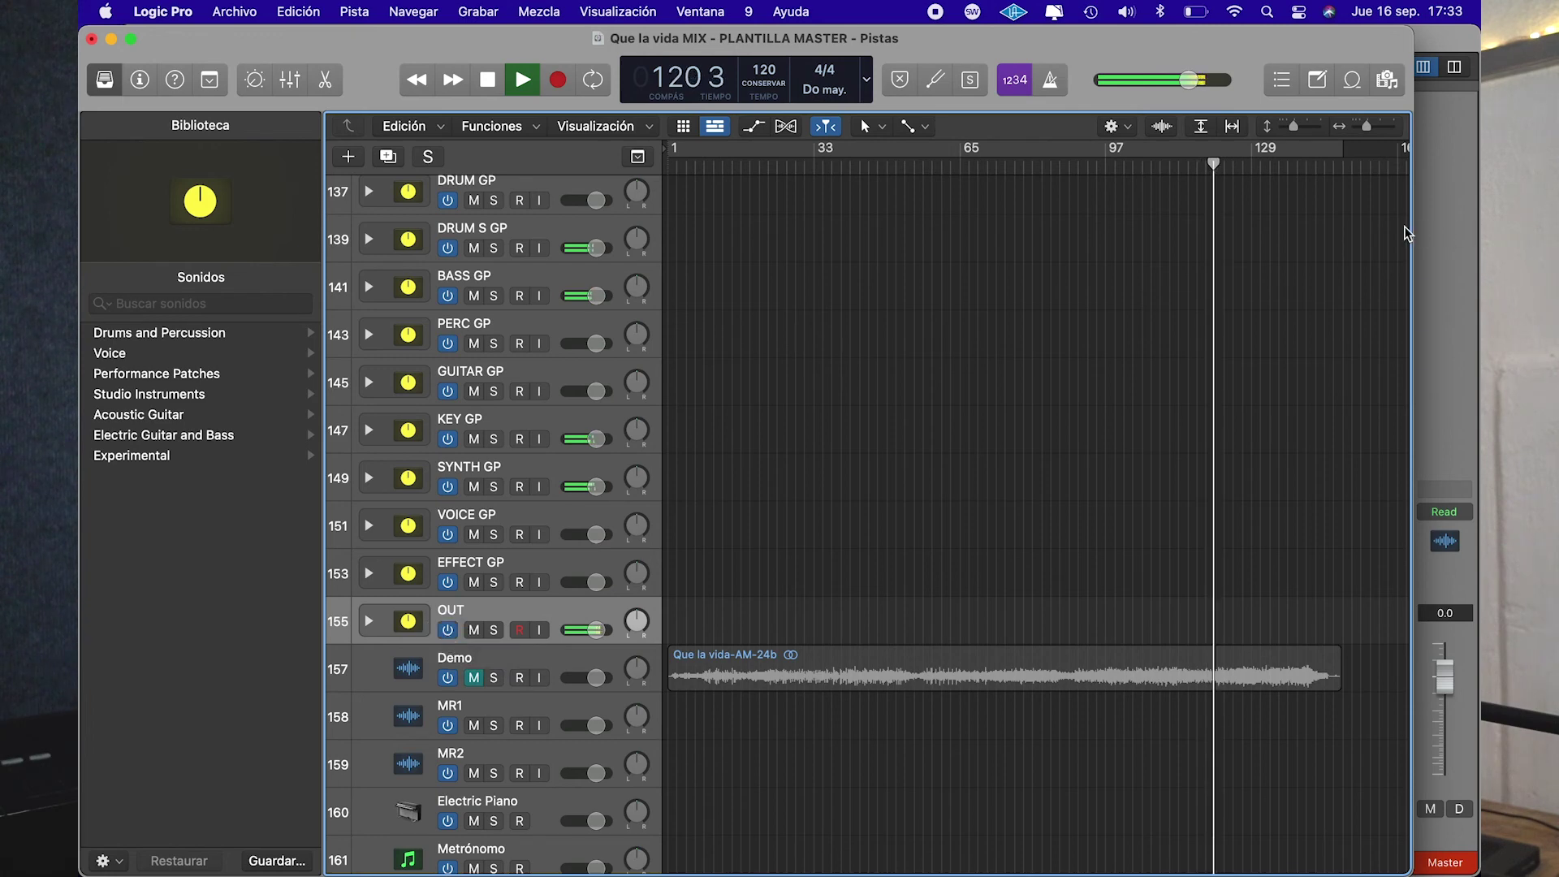
Narrow the arrangement window to expose the OUT channel strip in the mixer behind it, and toggle the OUT track off and on
drag(1409, 228, 1281, 231)
scroll(1371, 248, left, 10)
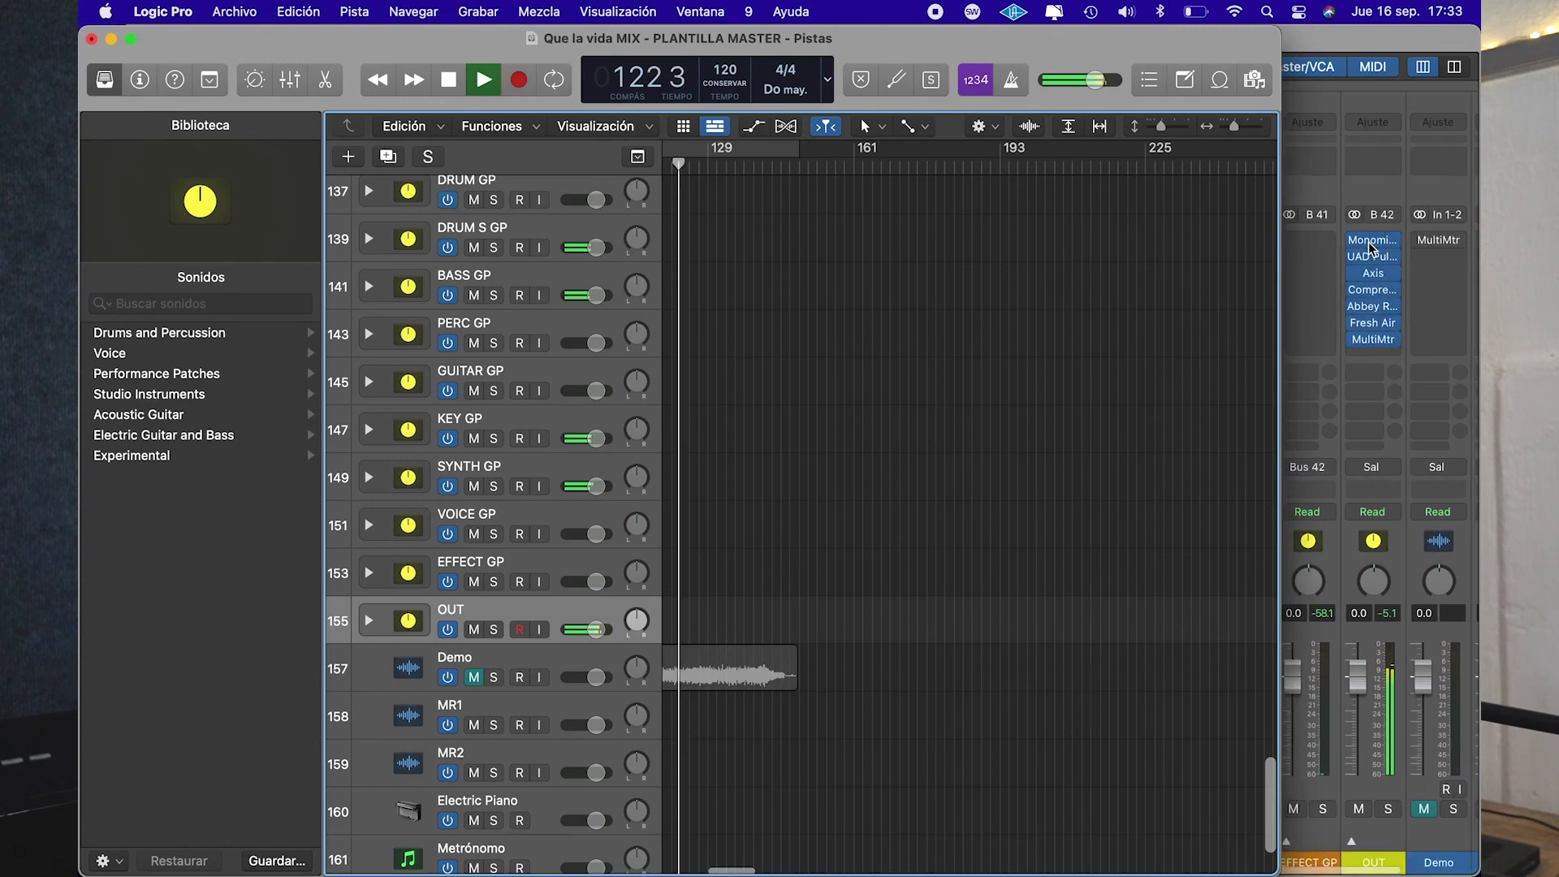
scroll(1372, 248, right, 4)
scroll(1371, 248, right, 2)
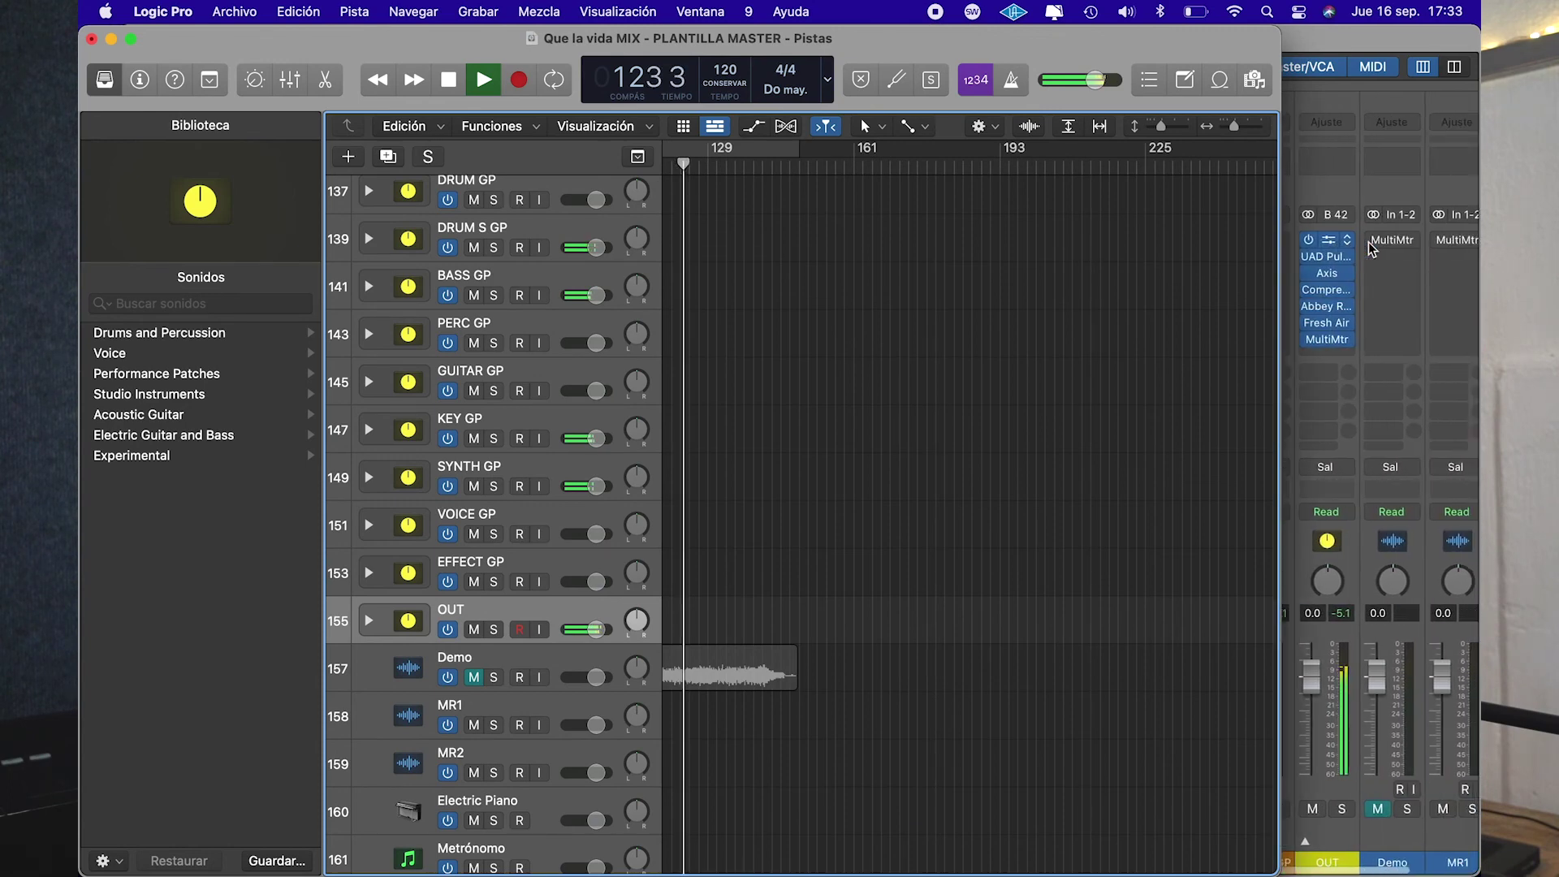
click(446, 631)
click(446, 631)
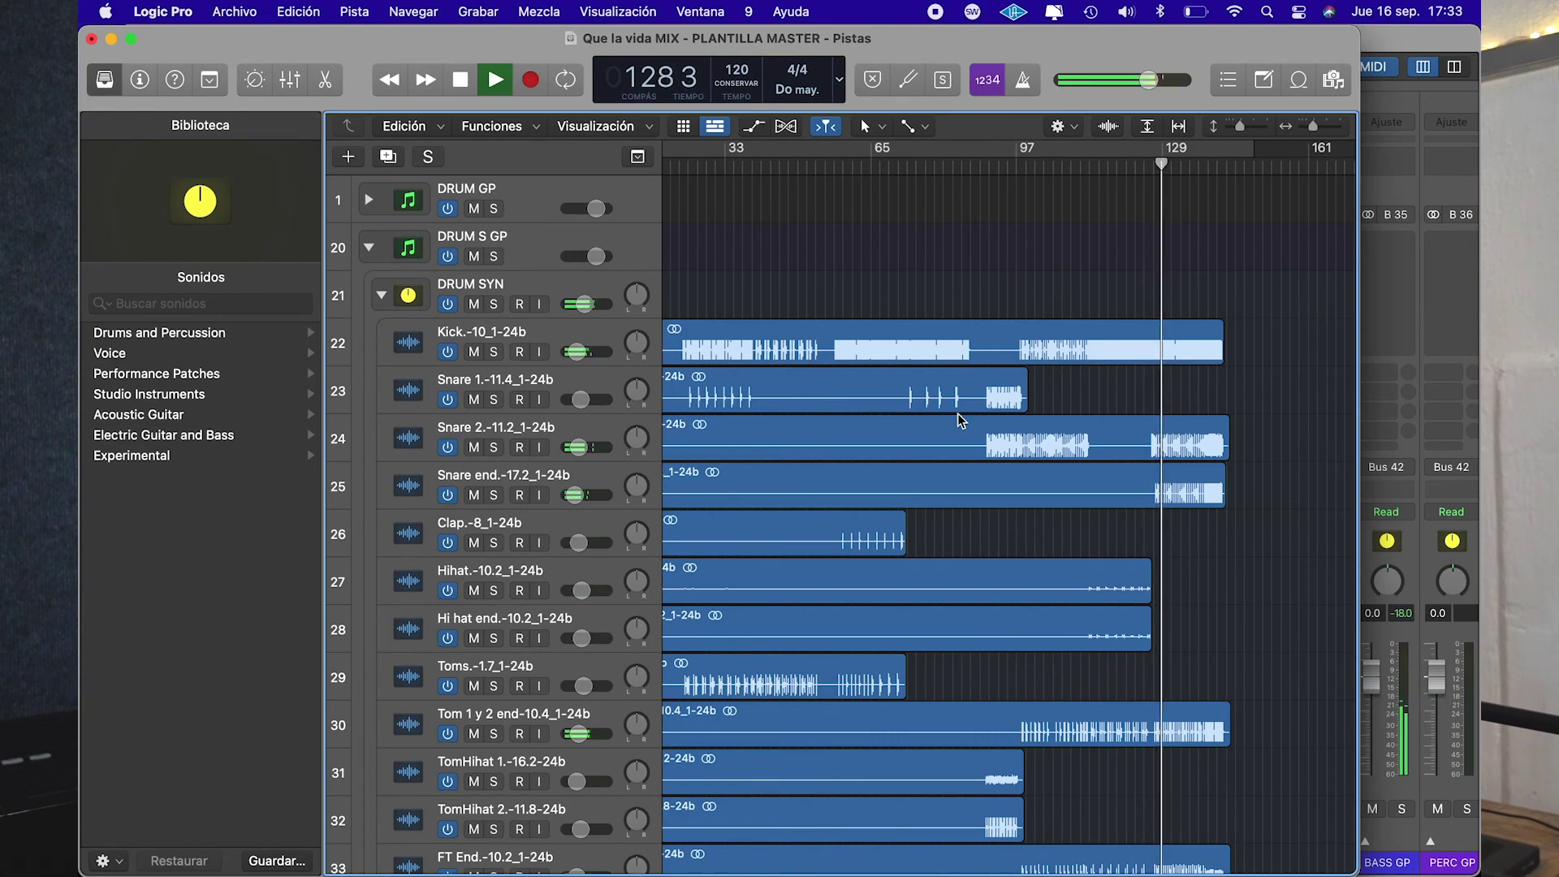
Examine the arrangement from the DRUM SYN tracks down through the synth, noise and group tracks to Stereo Out
scroll(921, 424, down, 10)
scroll(921, 423, down, 15)
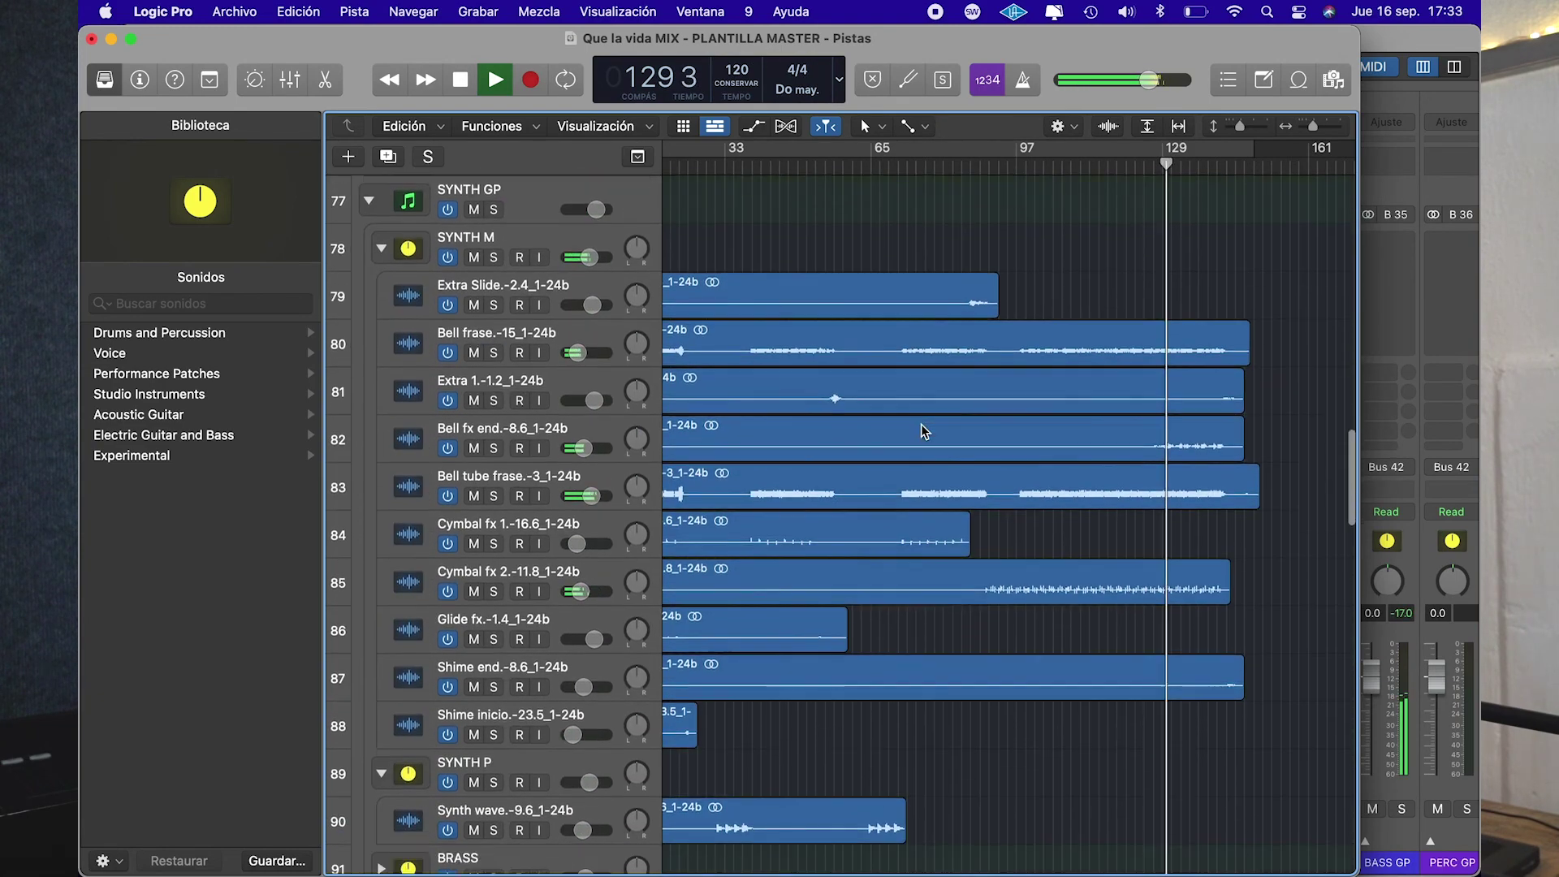
scroll(921, 431, down, 15)
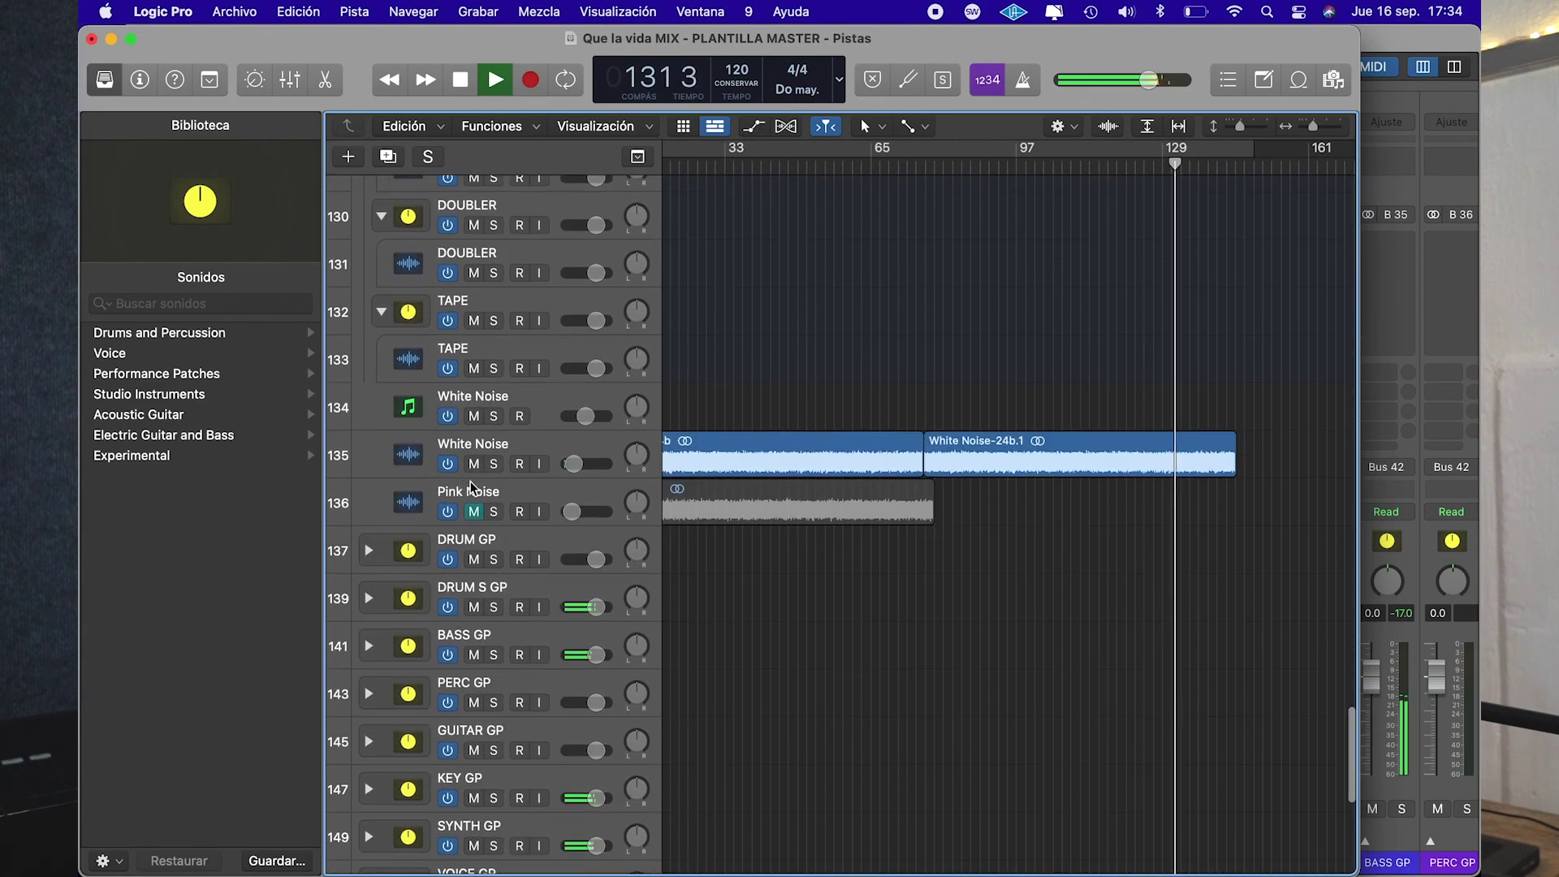
scroll(421, 503, down, 1)
scroll(422, 504, down, 6)
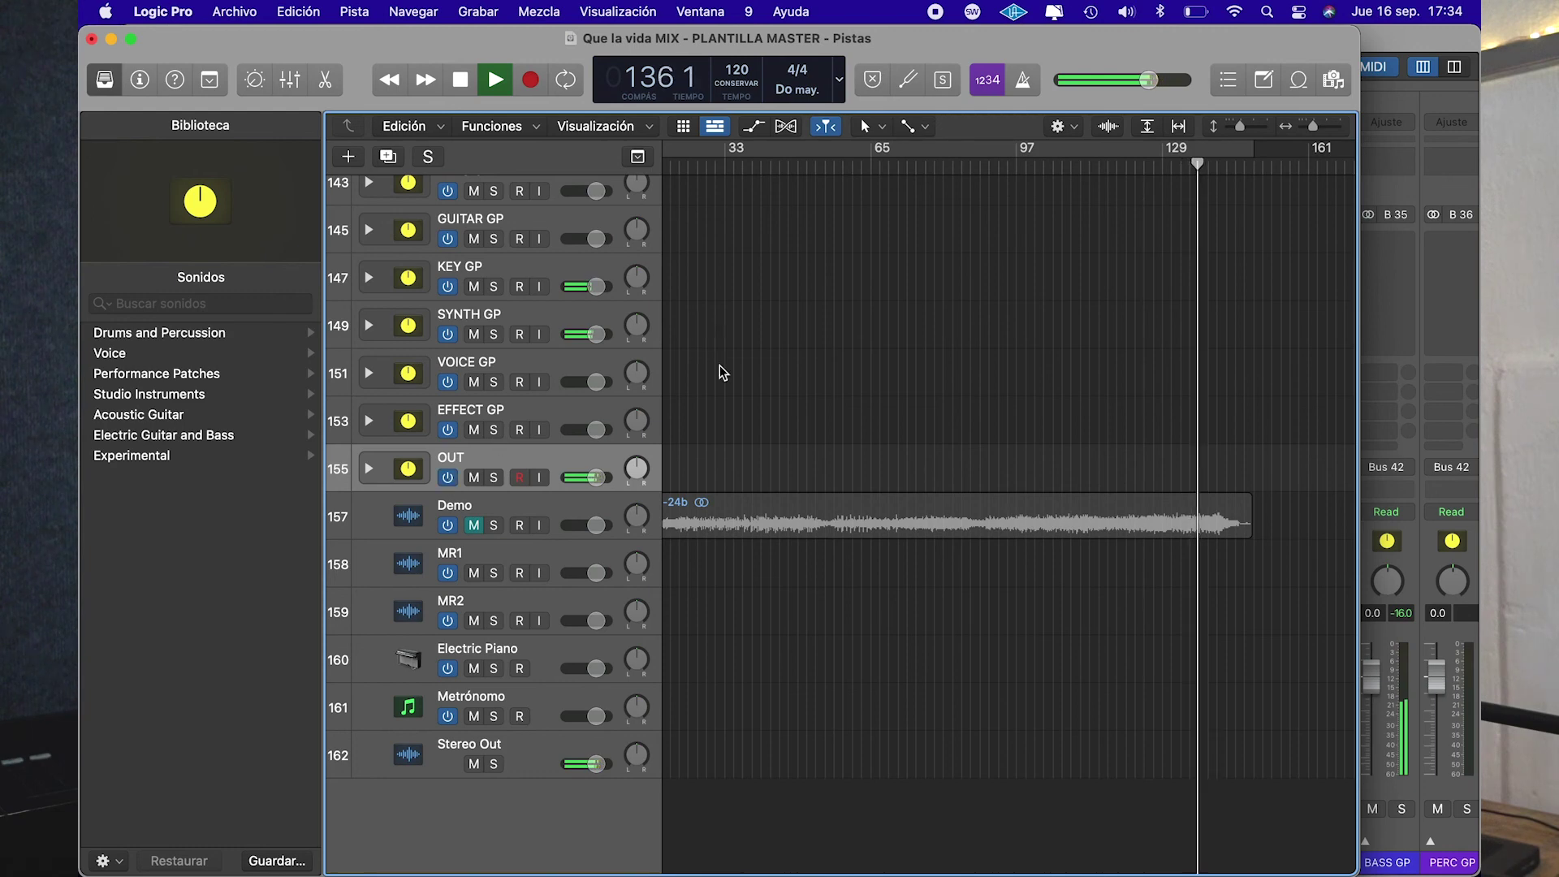
Survey the mixer from the group channels and OUT back to the drum and bass channels, and return to the Master channel
click(1410, 68)
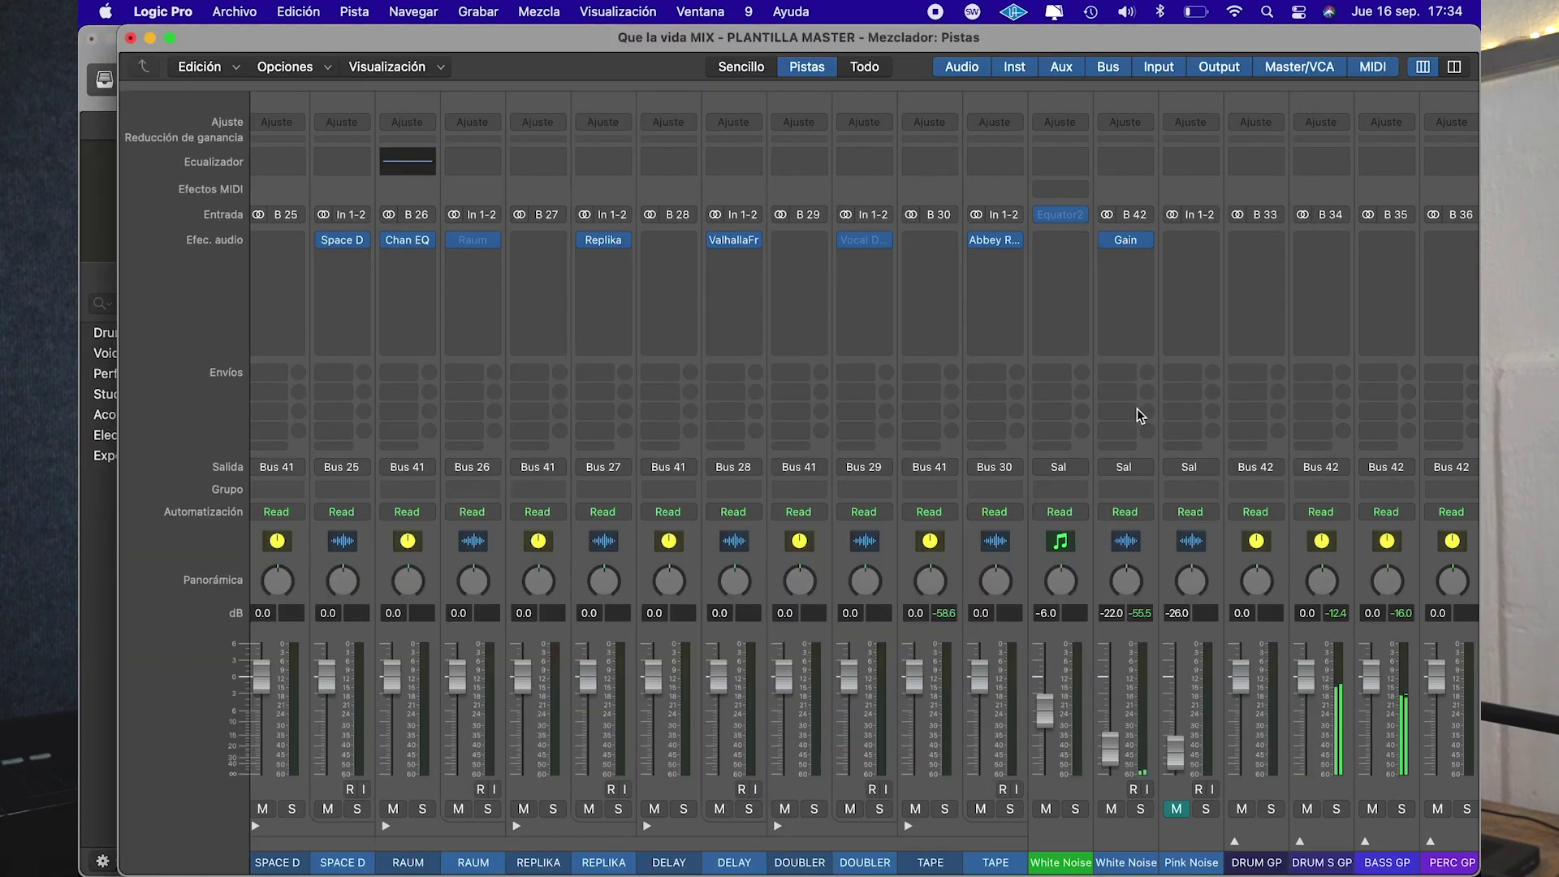
scroll(1138, 414, right, 10)
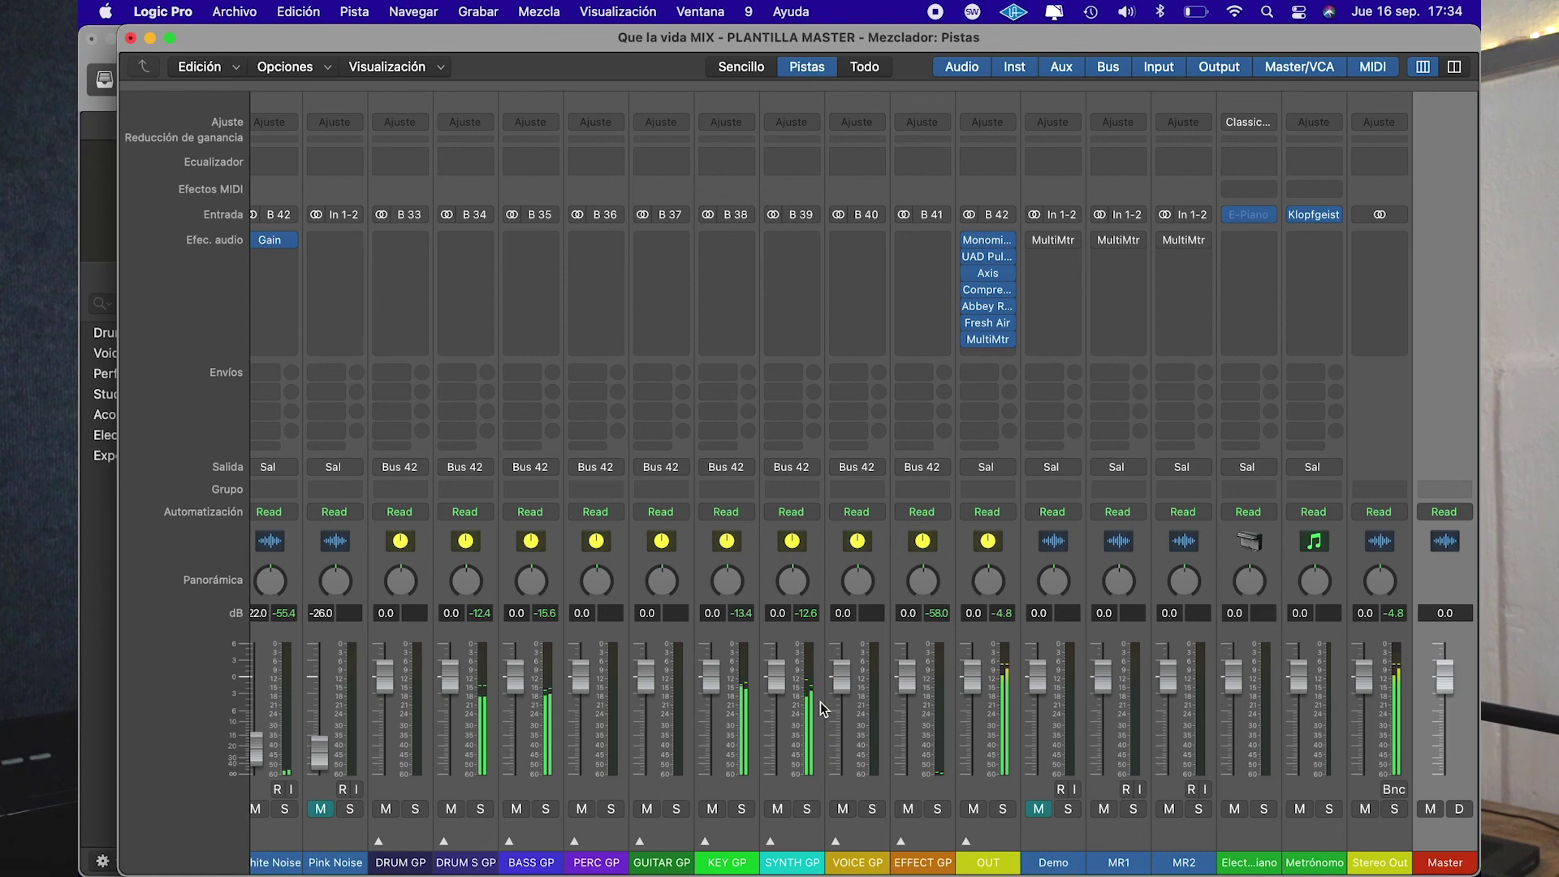
scroll(820, 701, left, 2)
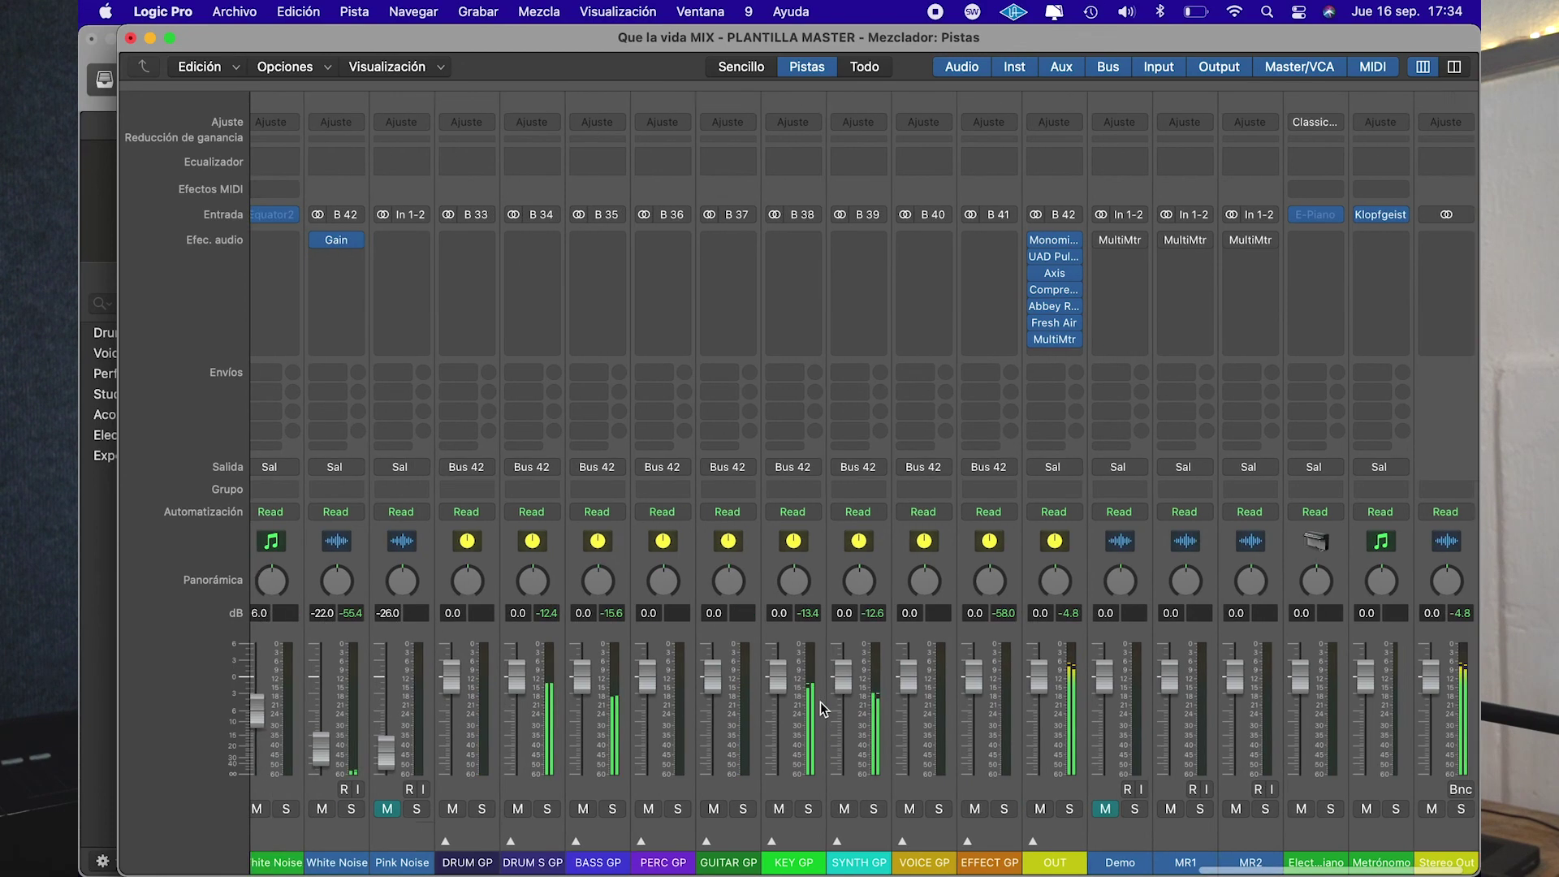
scroll(820, 701, left, 15)
scroll(820, 701, left, 15)
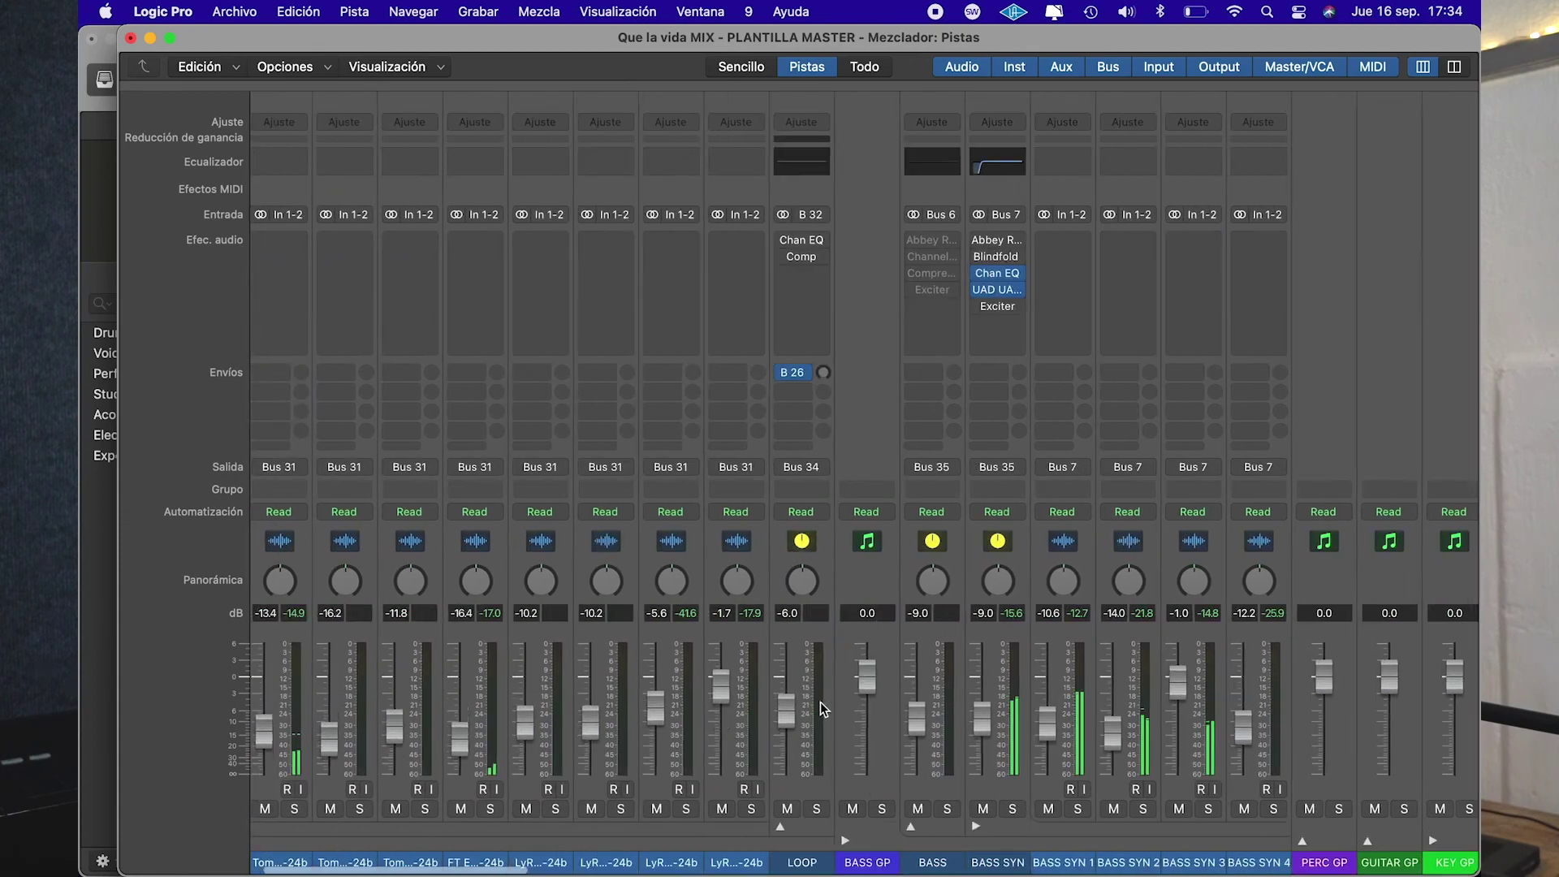
scroll(820, 701, left, 9)
scroll(820, 702, right, 15)
scroll(821, 706, right, 20)
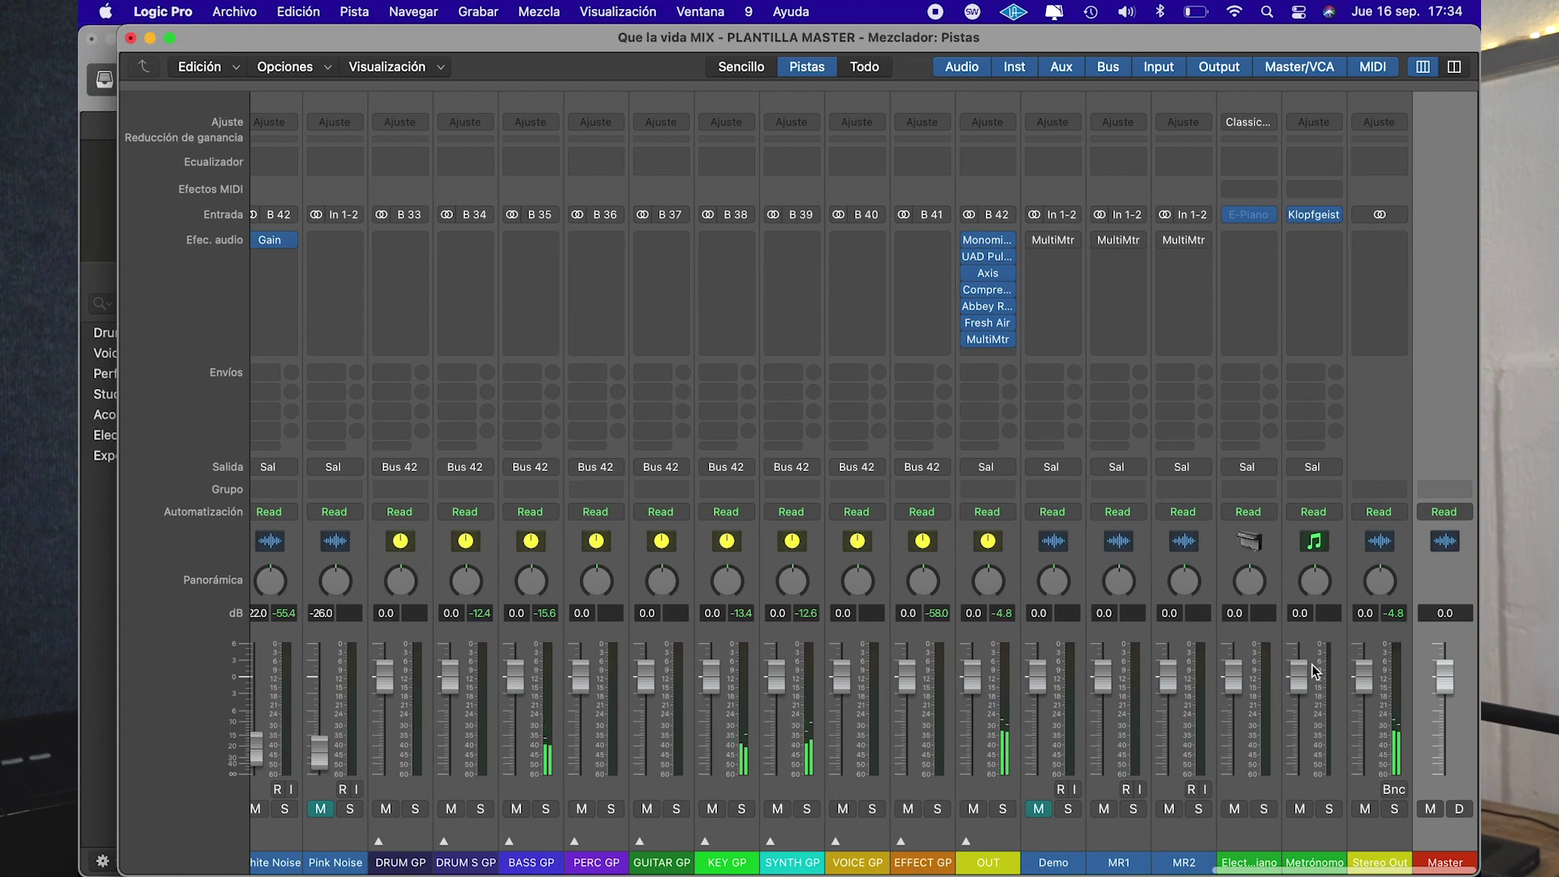
Return to the arrangement window and stop playback
click(81, 665)
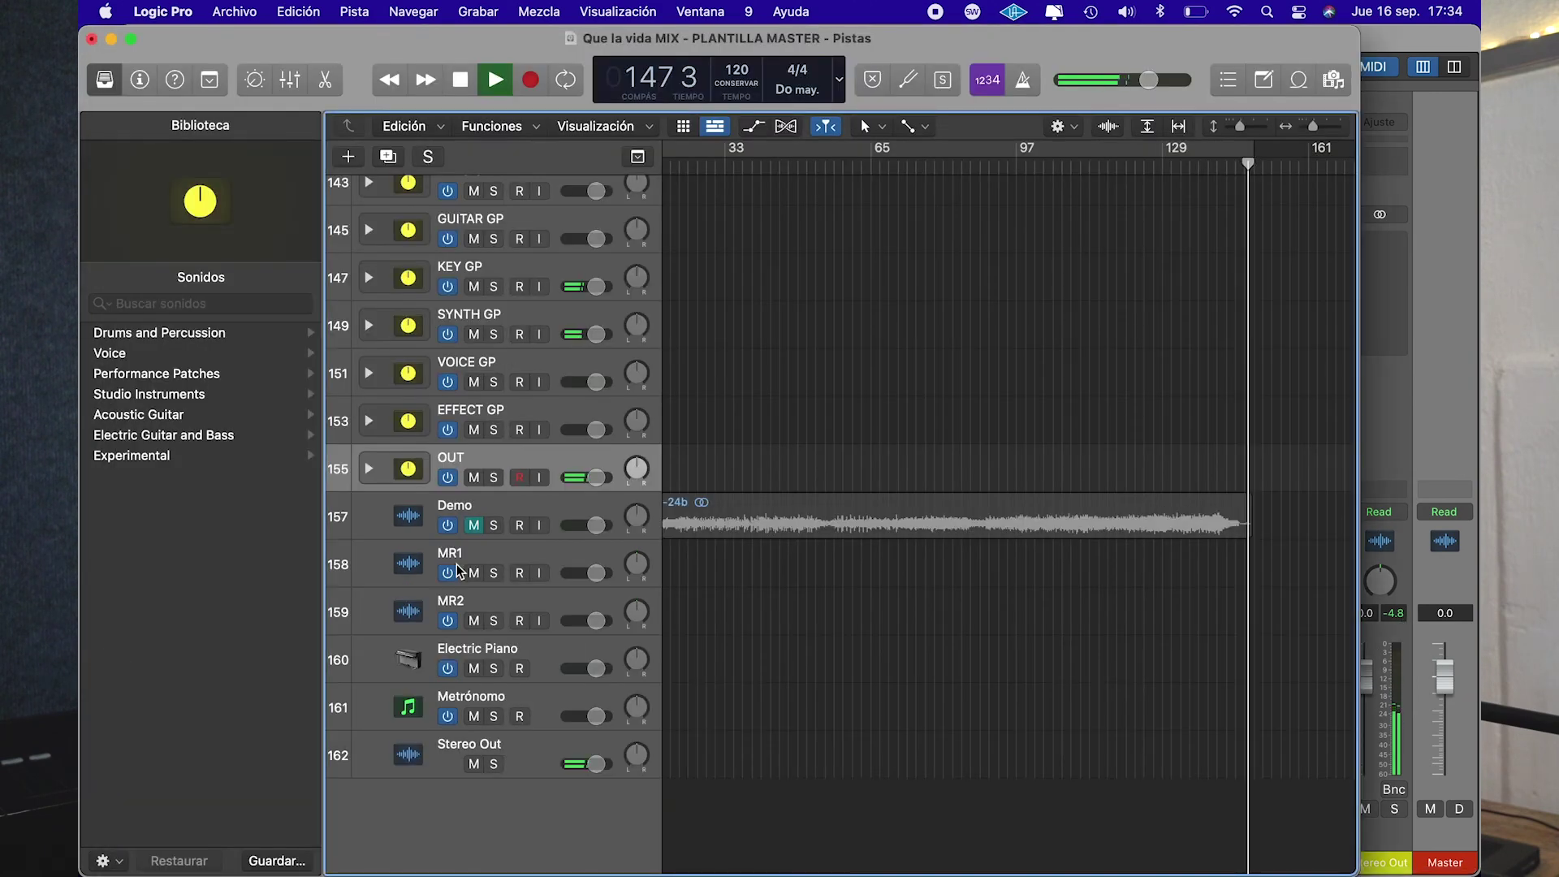
key(space)
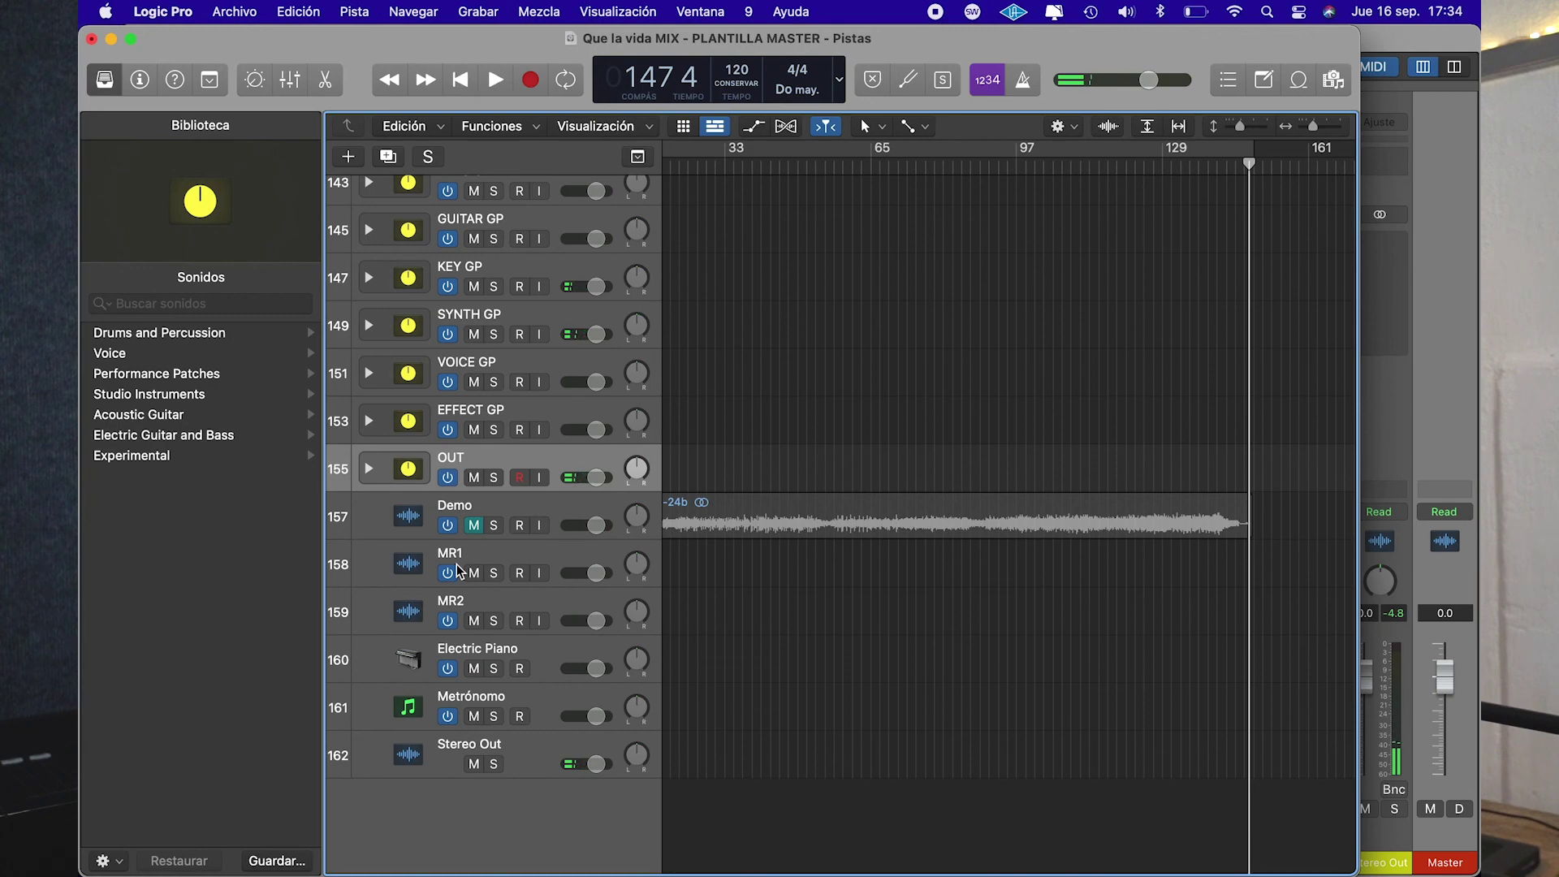